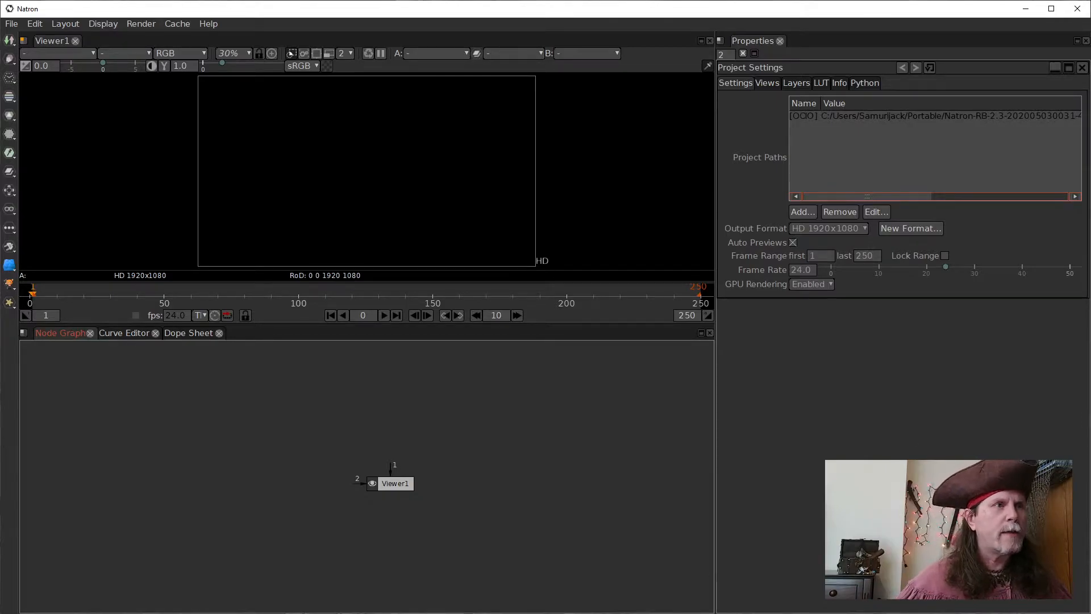
{"action": "mouse_move", "coordinate": [515, 613]}
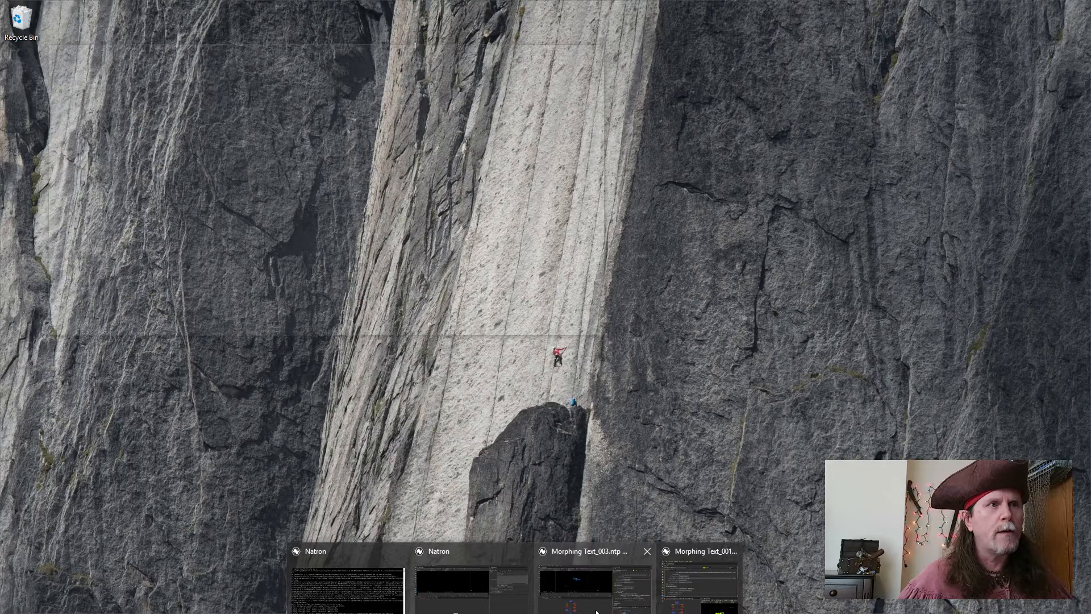
{"action": "left_click", "coordinate": [596, 608]}
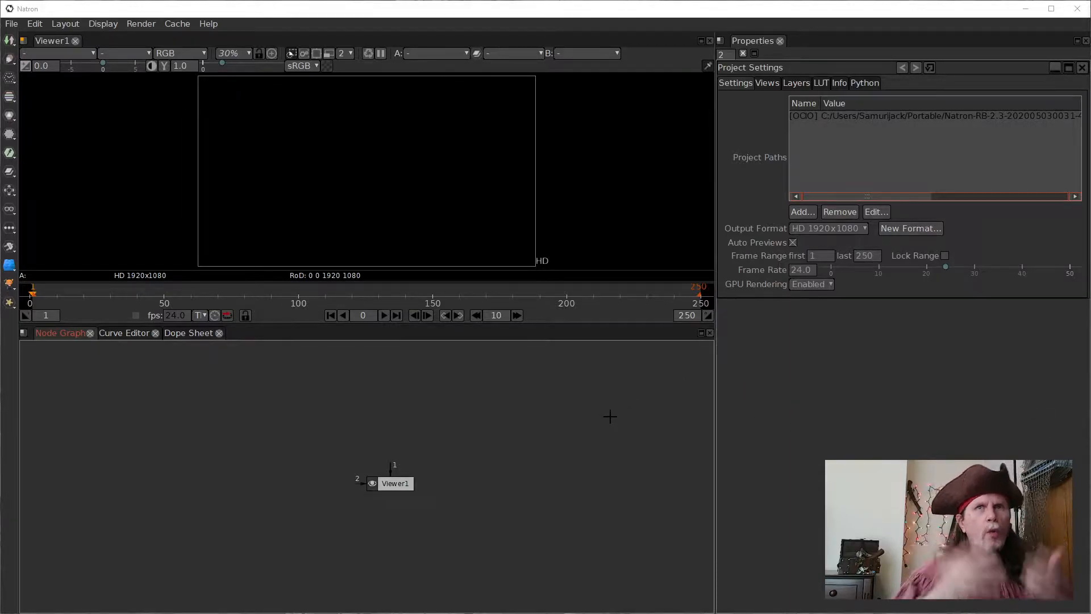
Add a Text node in the node graph, place it above the viewer node and connect it to viewer input 1
{"action": "left_click_drag", "start_coordinate": [439, 433], "coordinate": [434, 500]}
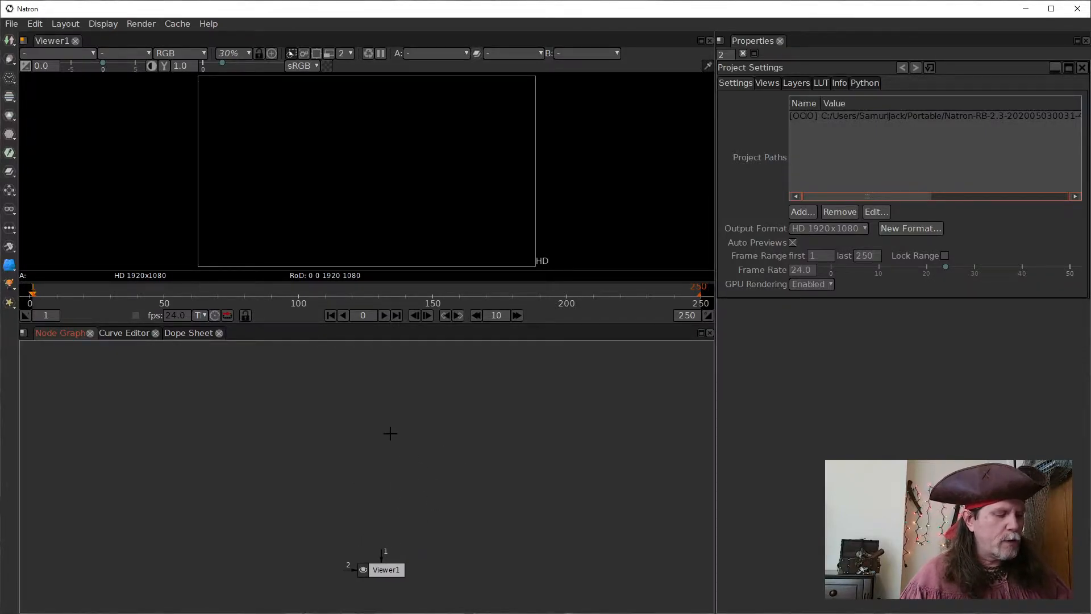
{"action": "key", "text": "Tab"}
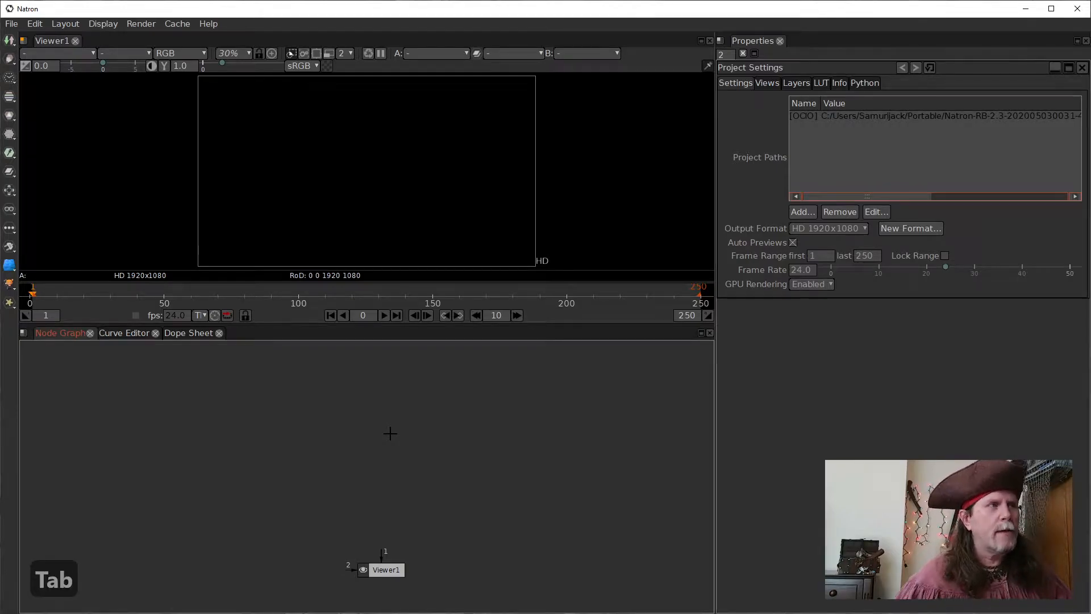
{"action": "type", "text": "text"}
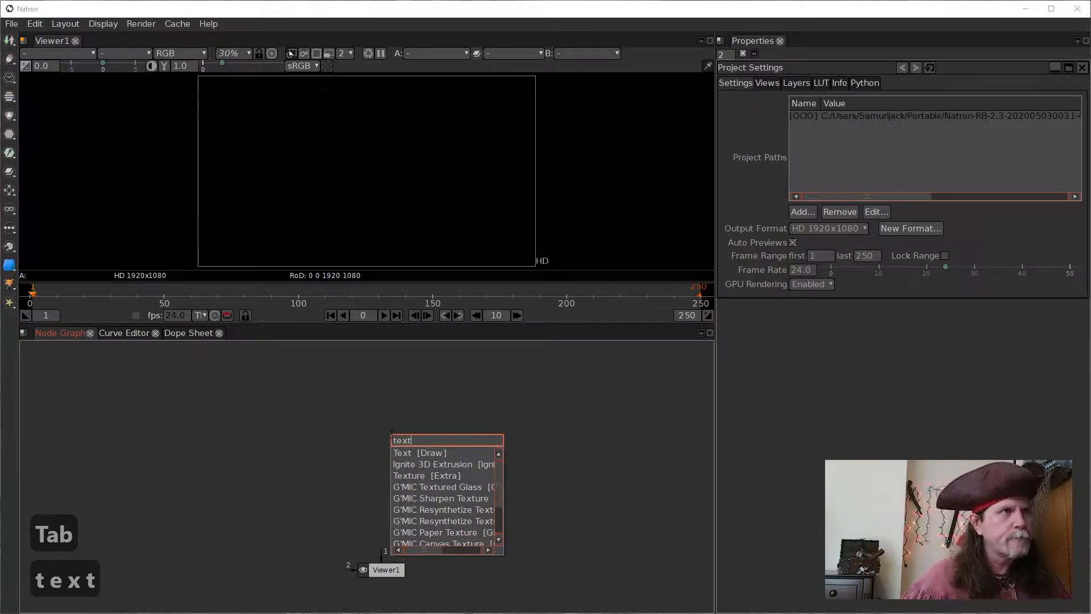
{"action": "key", "text": "Return"}
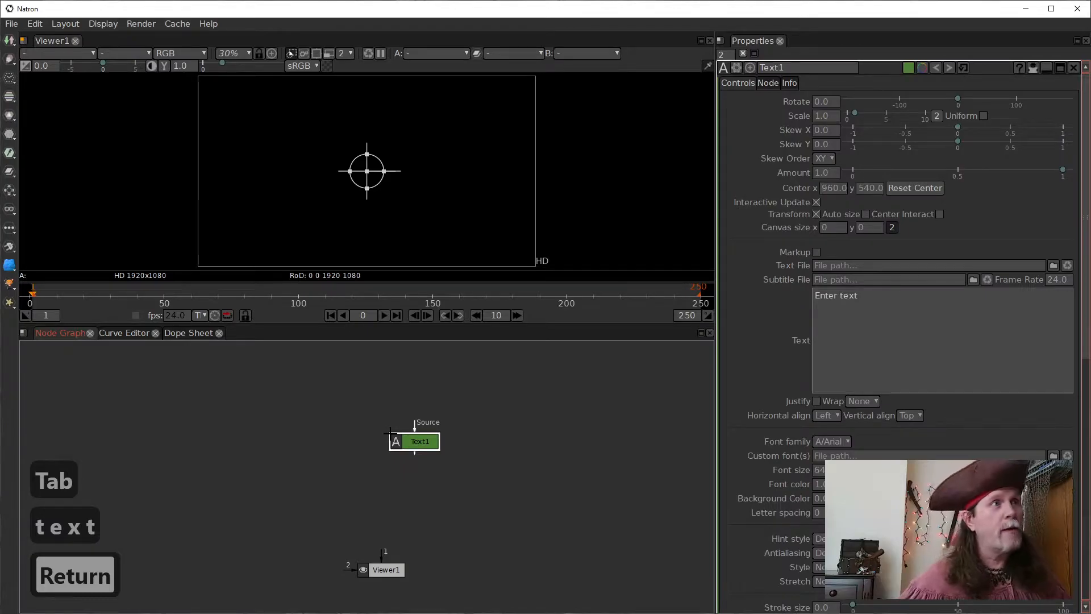
{"action": "left_click_drag", "start_coordinate": [409, 444], "coordinate": [356, 426]}
{"action": "key", "text": "1"}
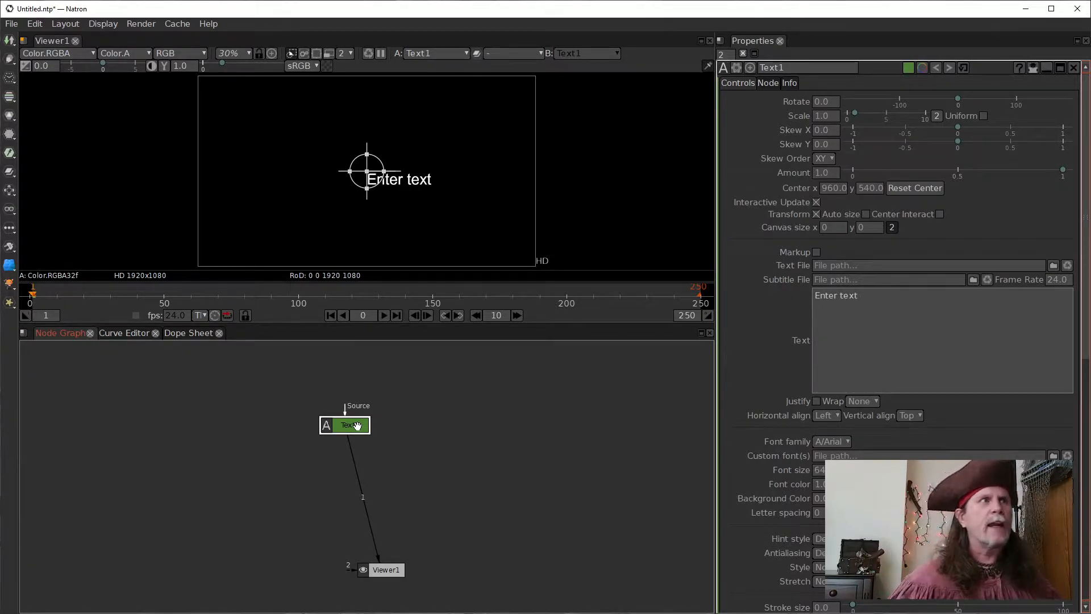
{"action": "left_click_drag", "start_coordinate": [358, 426], "coordinate": [345, 419]}
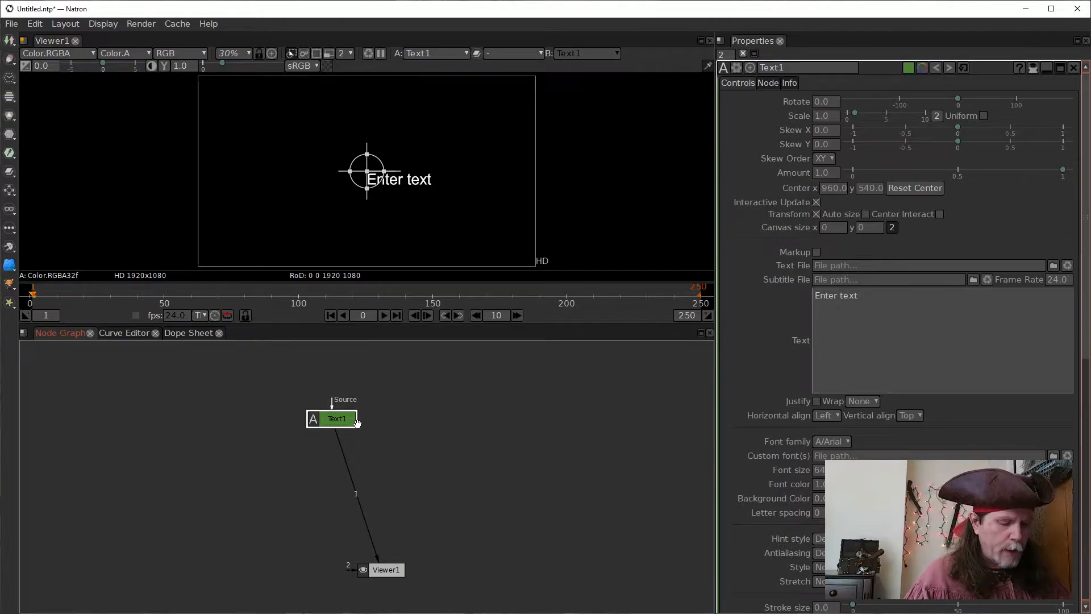
Clone the Text node, place the clone beside the original and unlink the clone's text content
{"action": "key", "text": "alt+k"}
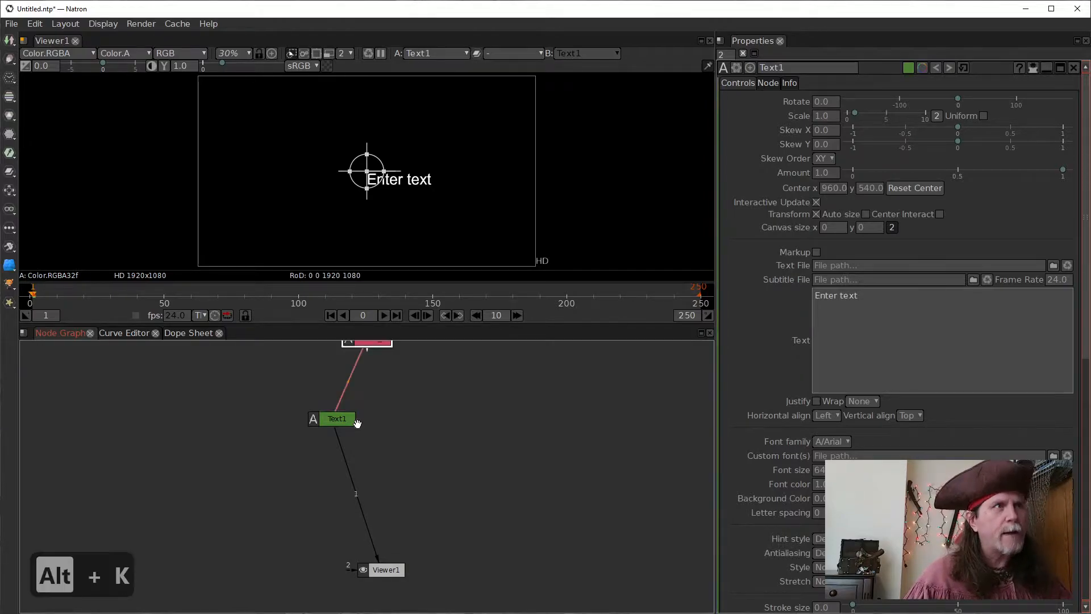
{"action": "left_click_drag", "start_coordinate": [380, 352], "coordinate": [443, 423]}
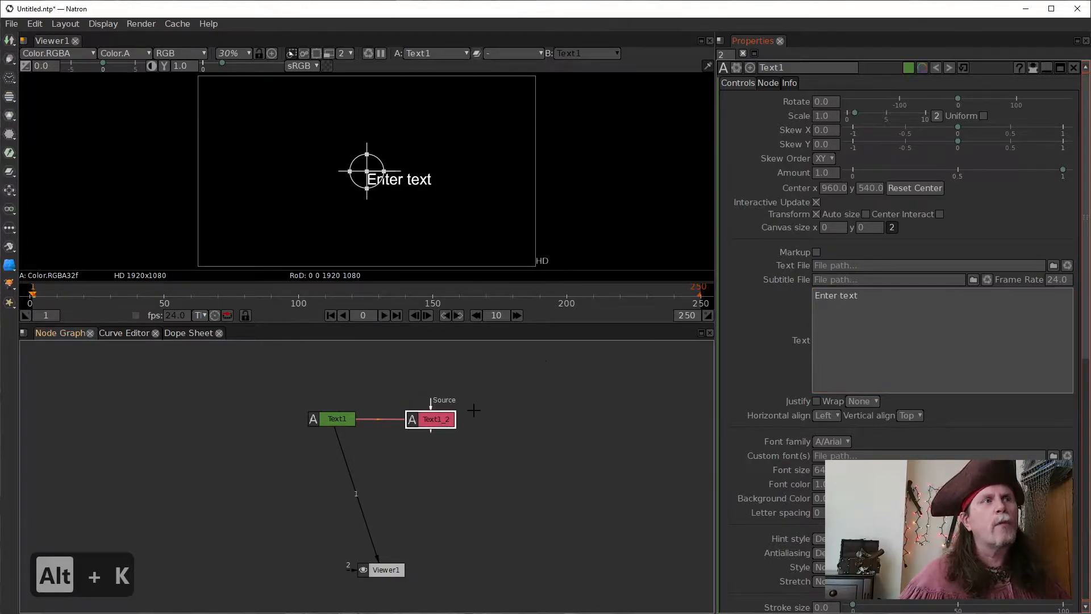
{"action": "double_click", "coordinate": [441, 421]}
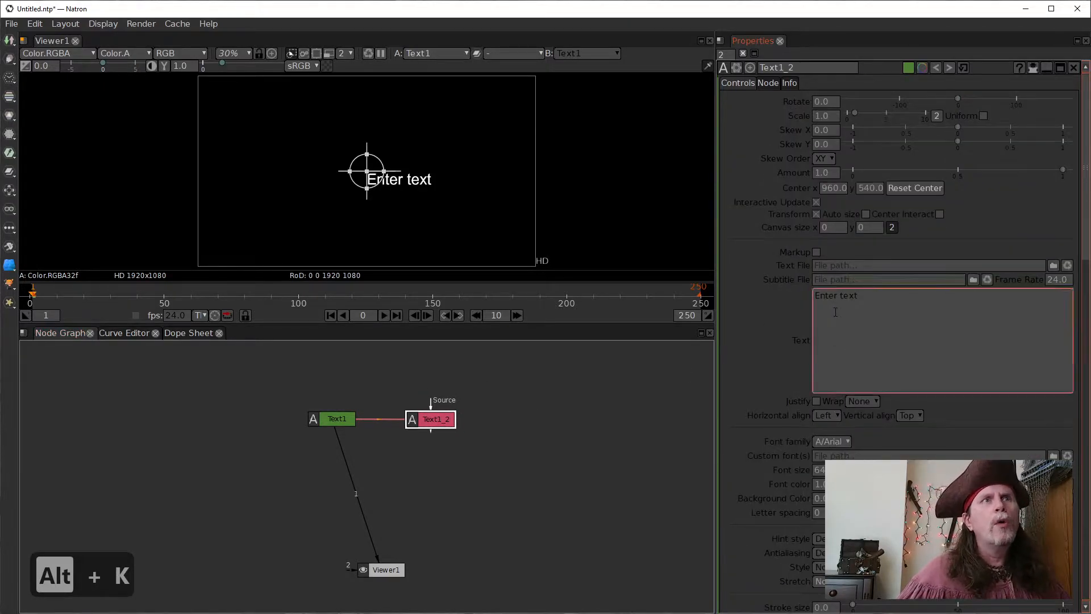
{"action": "right_click", "coordinate": [834, 311]}
{"action": "left_click", "coordinate": [879, 340]}
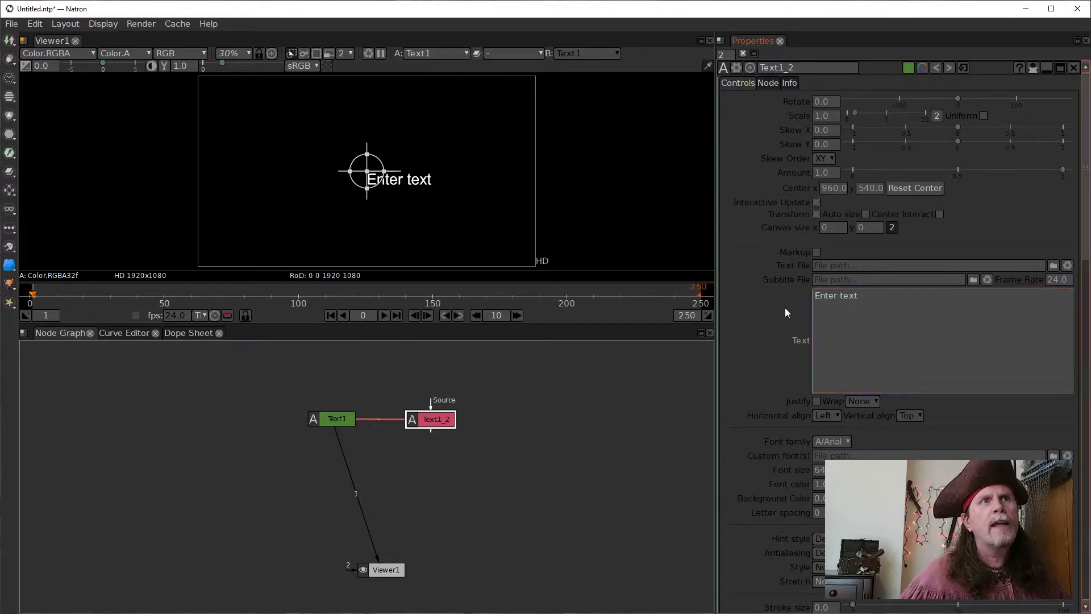
Set the original Text node's text to NATRON and enable Center Interact for it
{"action": "left_click", "coordinate": [340, 422]}
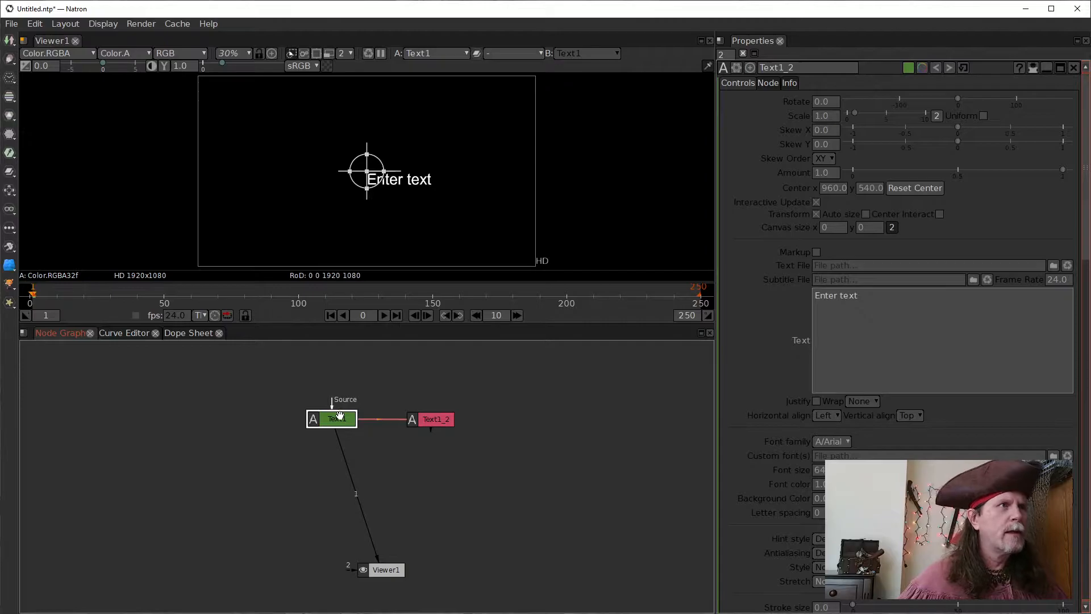
{"action": "double_click", "coordinate": [340, 416]}
{"action": "left_click", "coordinate": [840, 337]}
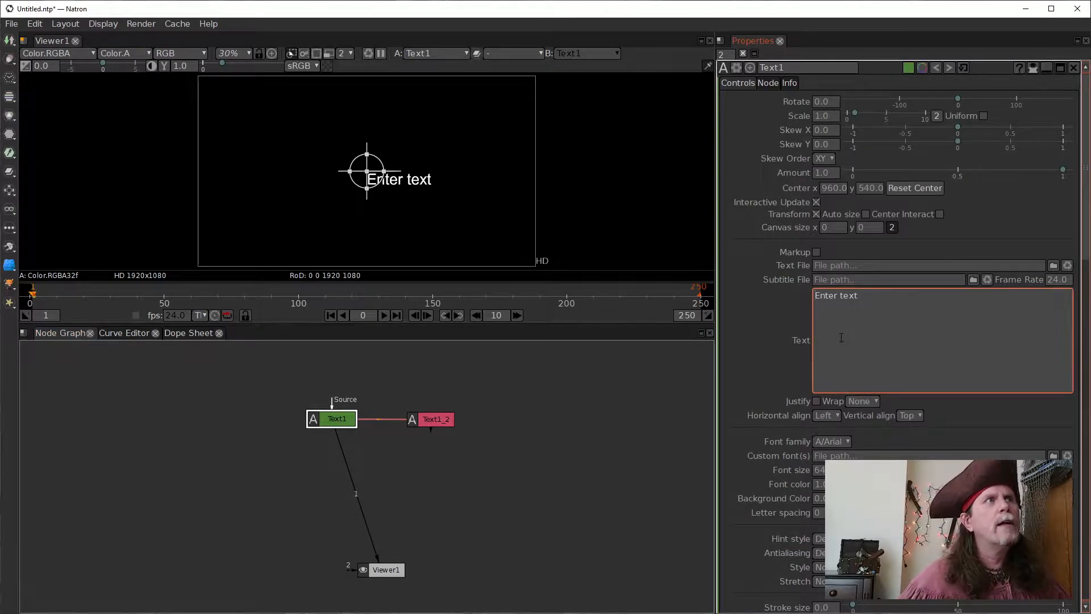
{"action": "left_click", "coordinate": [336, 423]}
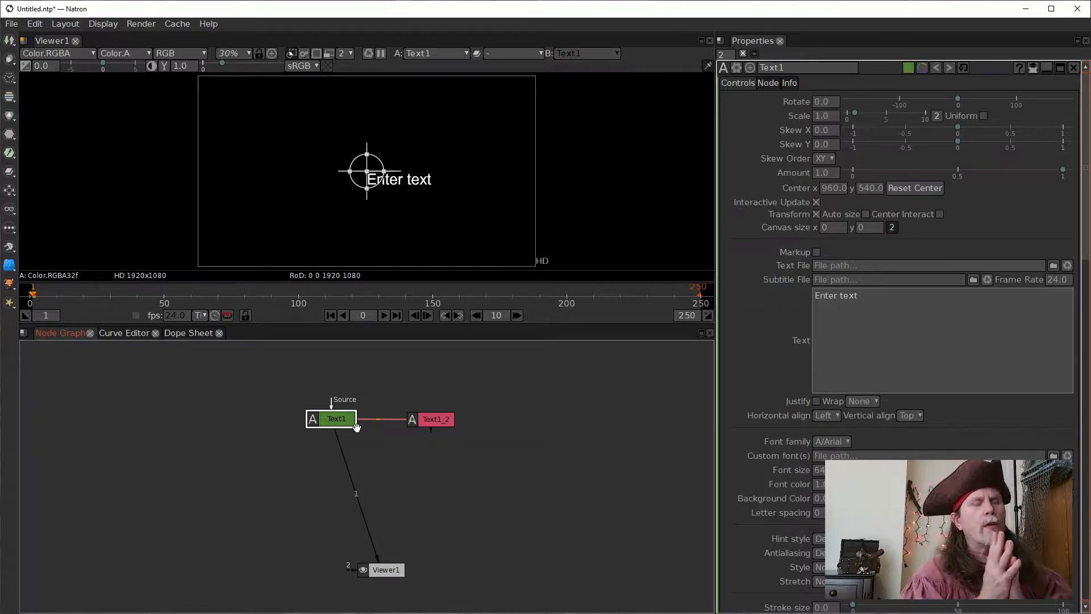
{"action": "left_click", "coordinate": [878, 303]}
{"action": "key", "text": "ctrl+a"}
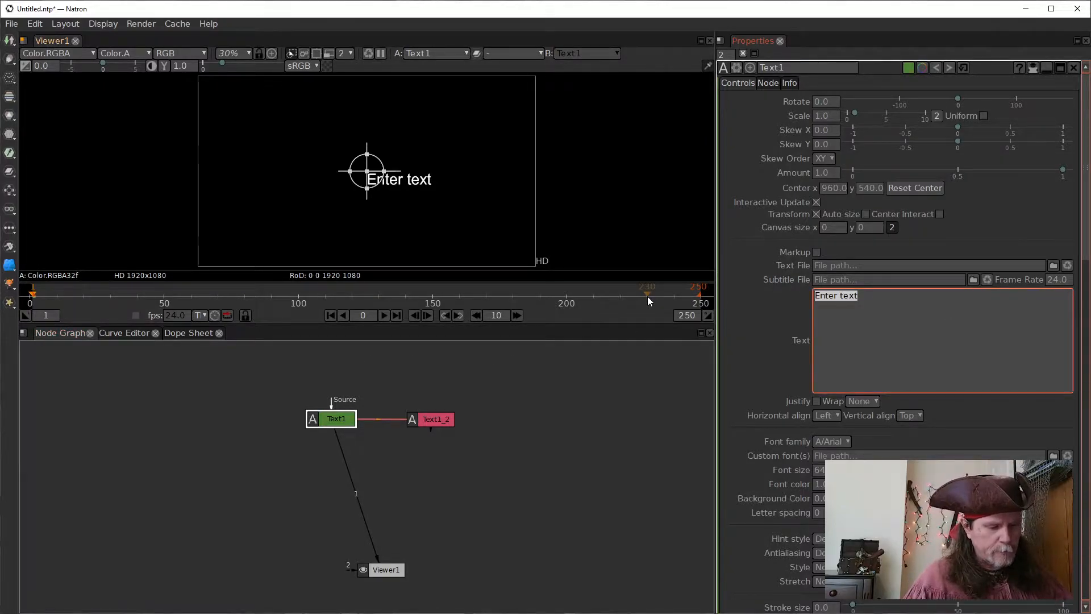
{"action": "type", "text": "Na"}
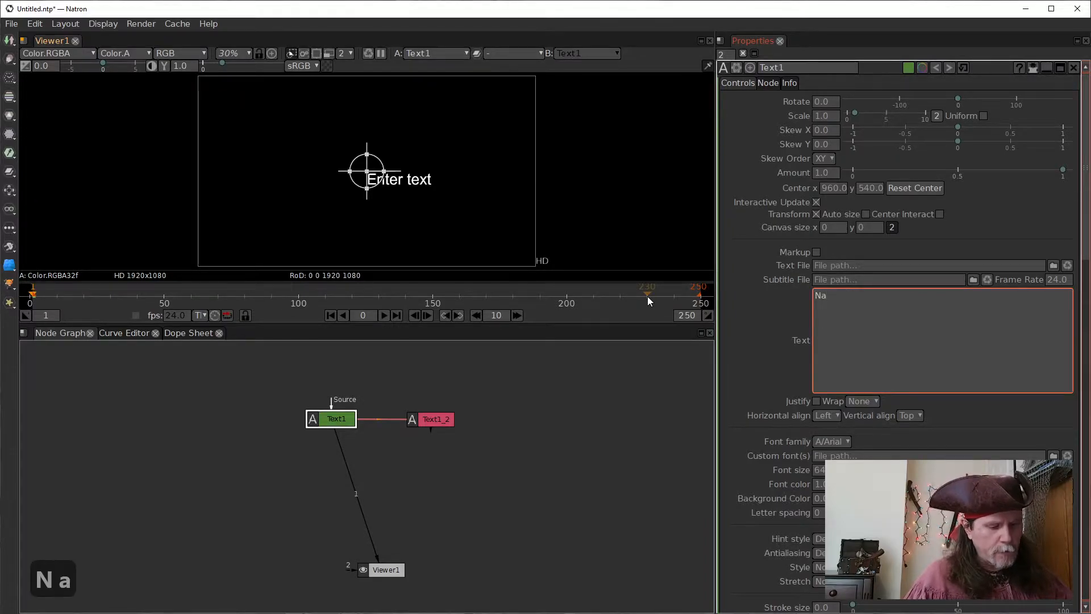
{"action": "key", "text": "BackSpace"}
{"action": "key", "text": "BackSpace"}
{"action": "type", "text": "NA"}
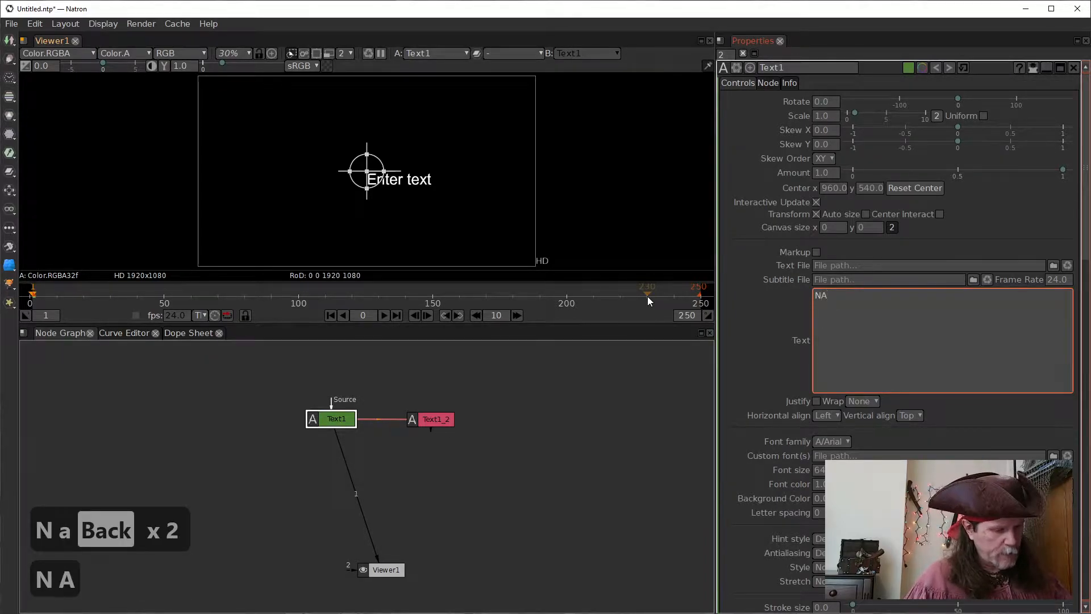
{"action": "type", "text": "TRON"}
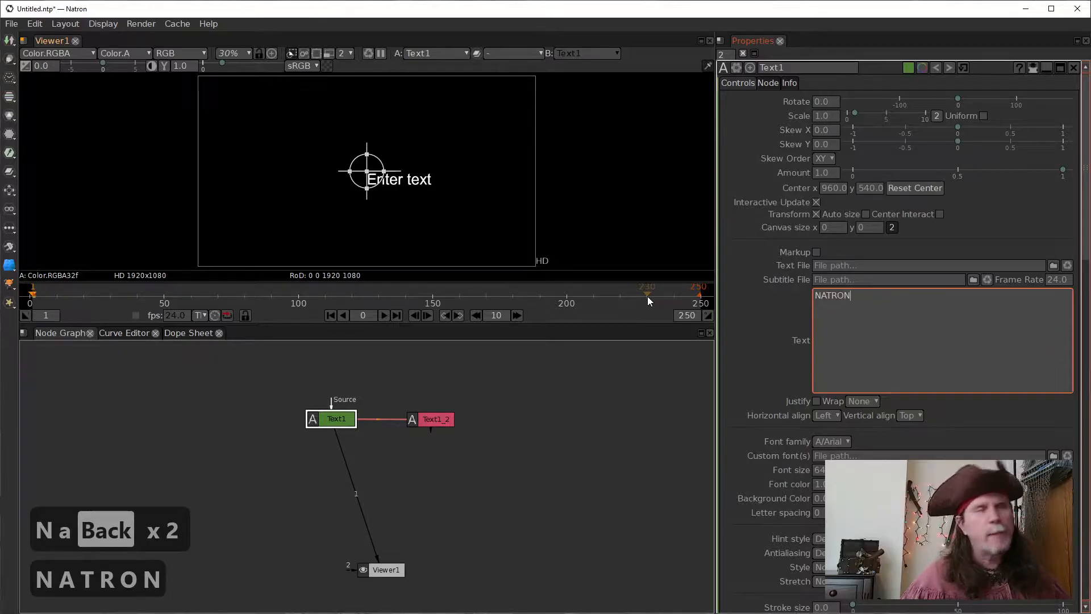
{"action": "left_click", "coordinate": [760, 319]}
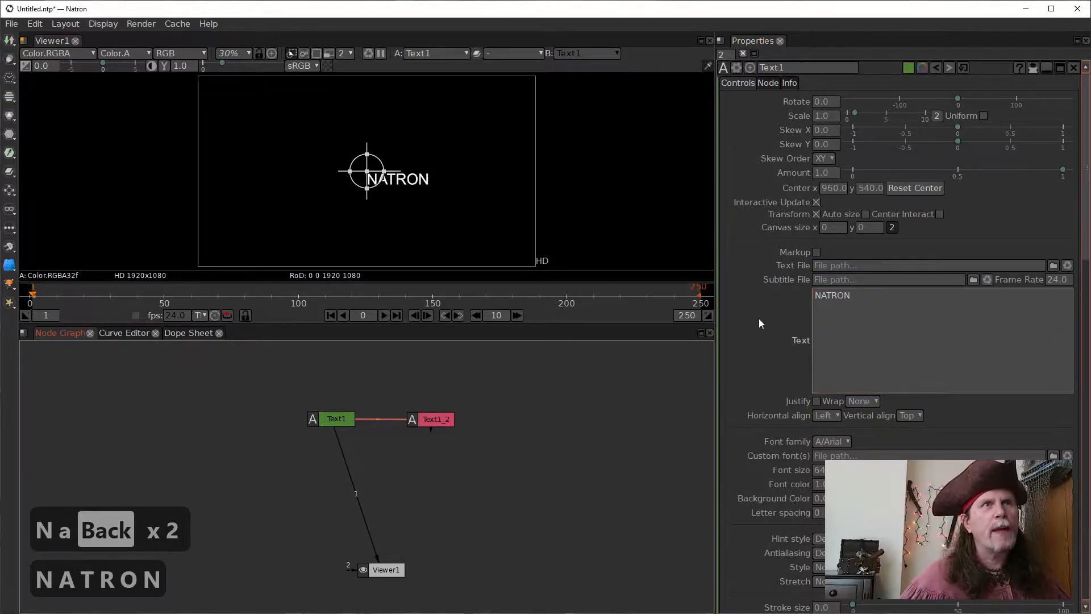
{"action": "left_click", "coordinate": [940, 215]}
{"action": "left_click", "coordinate": [844, 314]}
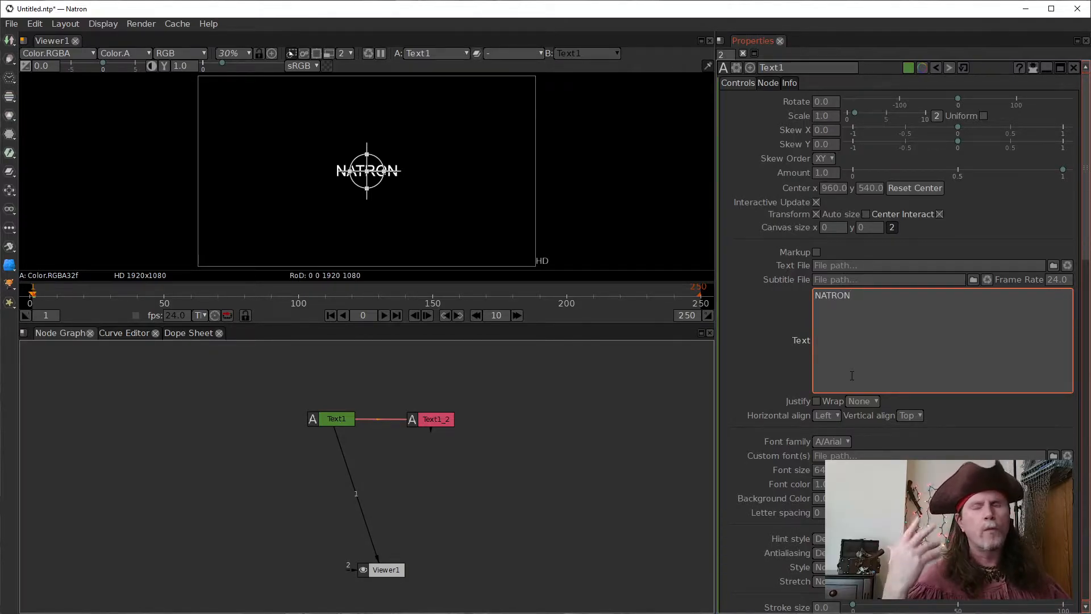
Set the cloned Text node's text to NATION
{"action": "left_click", "coordinate": [427, 431]}
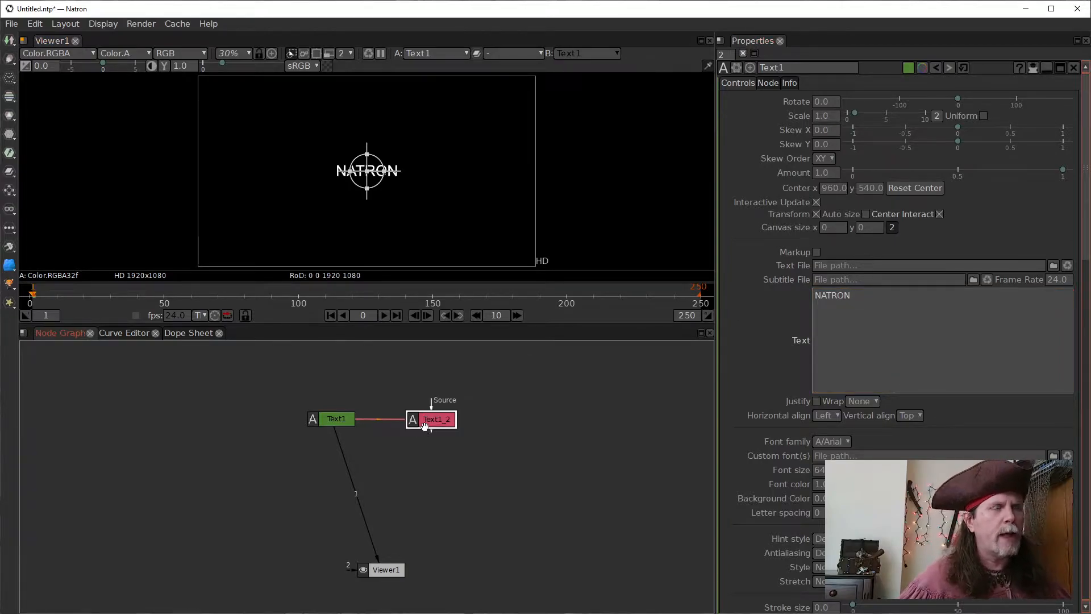
{"action": "double_click", "coordinate": [432, 419]}
{"action": "left_click", "coordinate": [886, 293]}
{"action": "key", "text": "ctrl+a"}
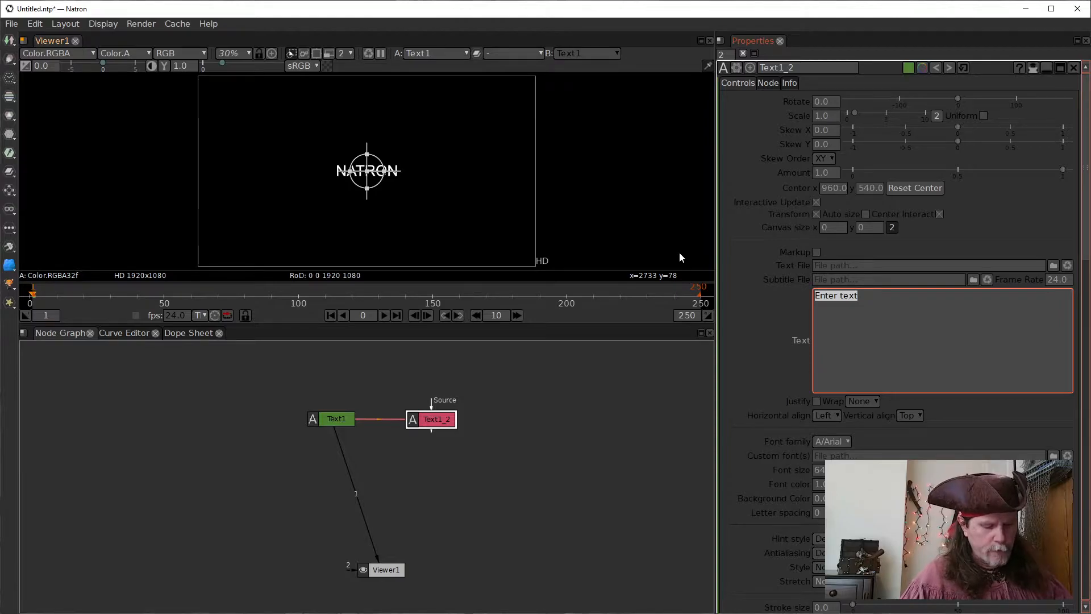
{"action": "type", "text": "NATION"}
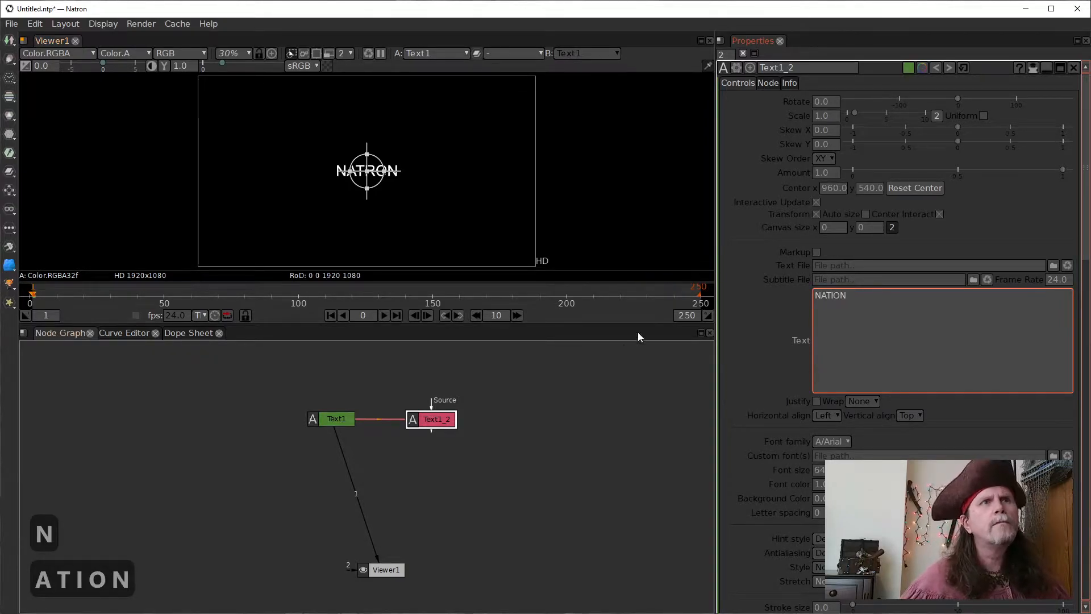
{"action": "left_click", "coordinate": [572, 407]}
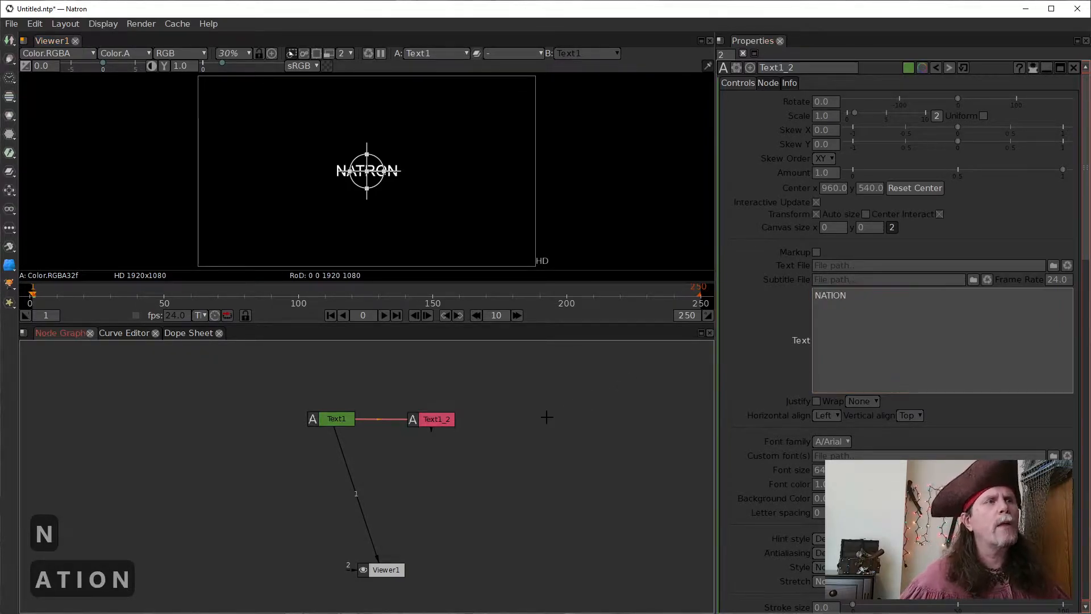
Compare the cloned and original text nodes by showing each one in the viewer
{"action": "left_click", "coordinate": [336, 419]}
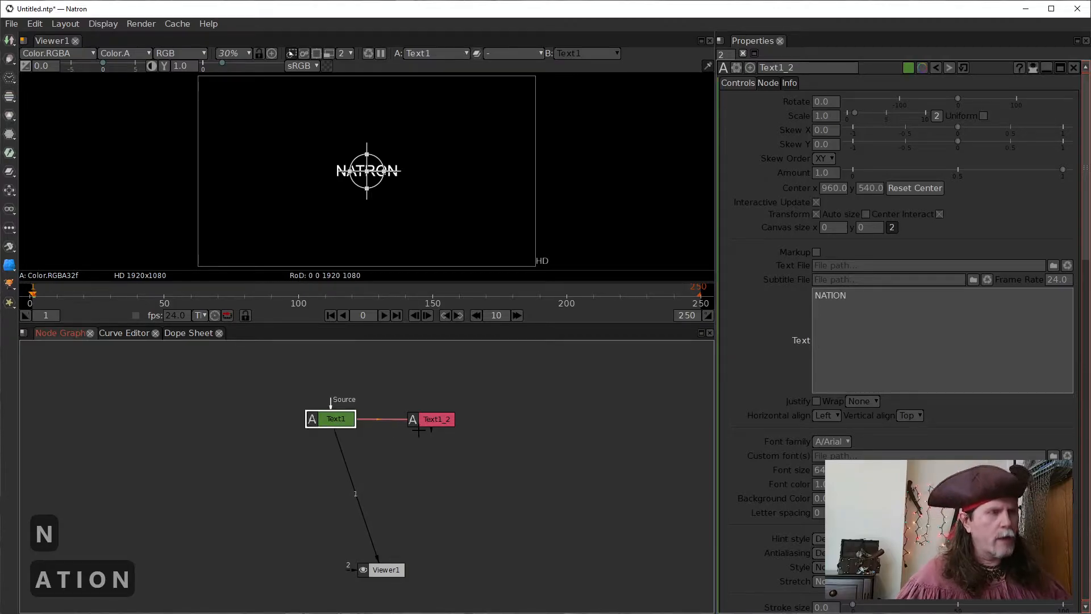
{"action": "left_click", "coordinate": [434, 420]}
{"action": "key", "text": "1"}
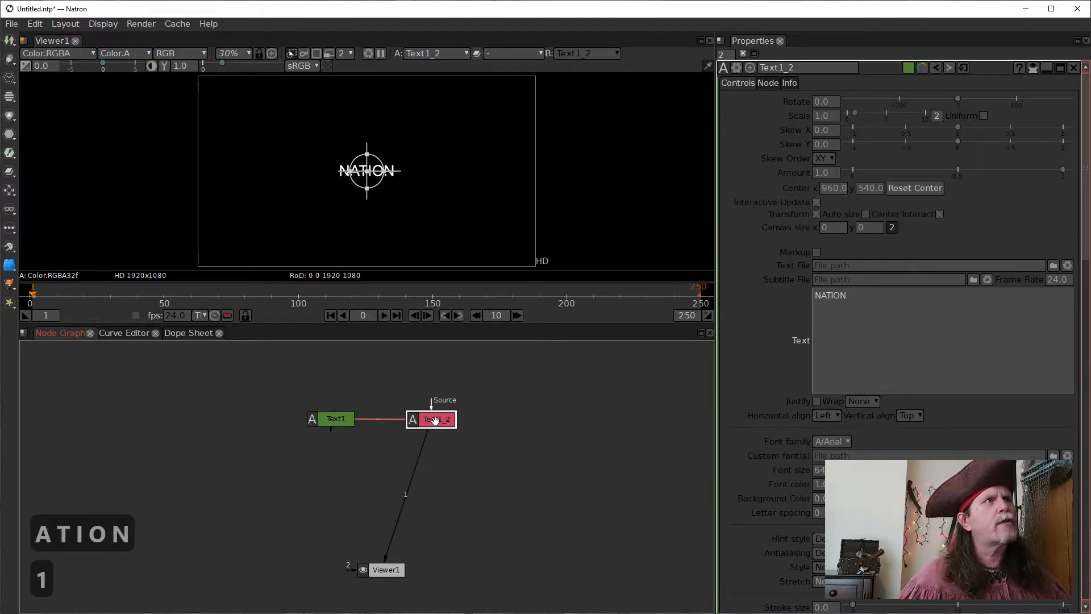
{"action": "left_click", "coordinate": [334, 419]}
{"action": "key", "text": "1"}
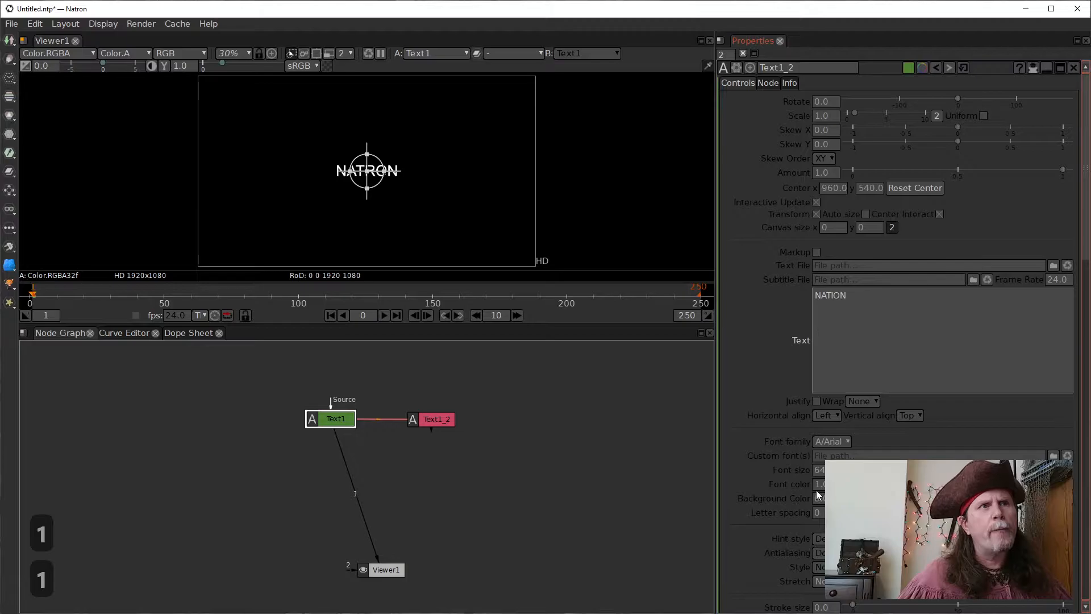
Set the NATRON text's font size to 200 and choose a heavier font weight
{"action": "left_click", "coordinate": [816, 470]}
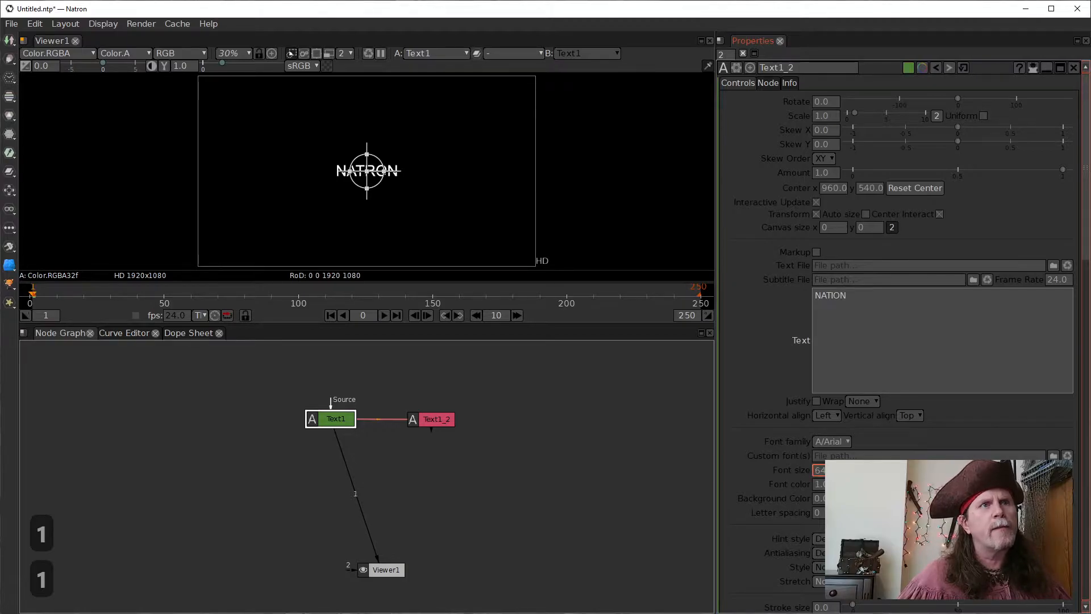
{"action": "left_click", "coordinate": [340, 425]}
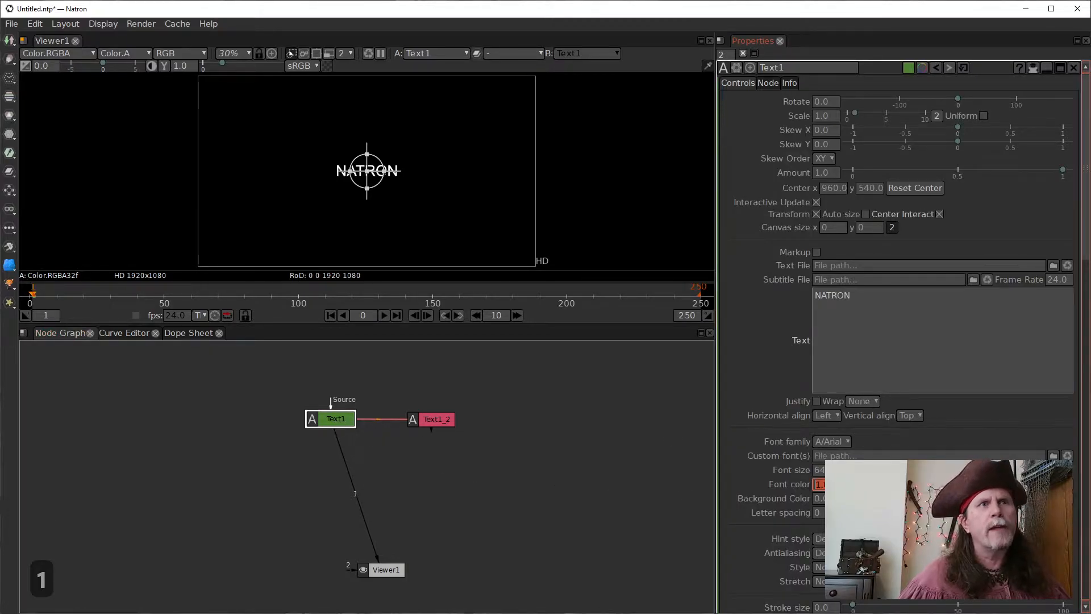
{"action": "double_click", "coordinate": [819, 471]}
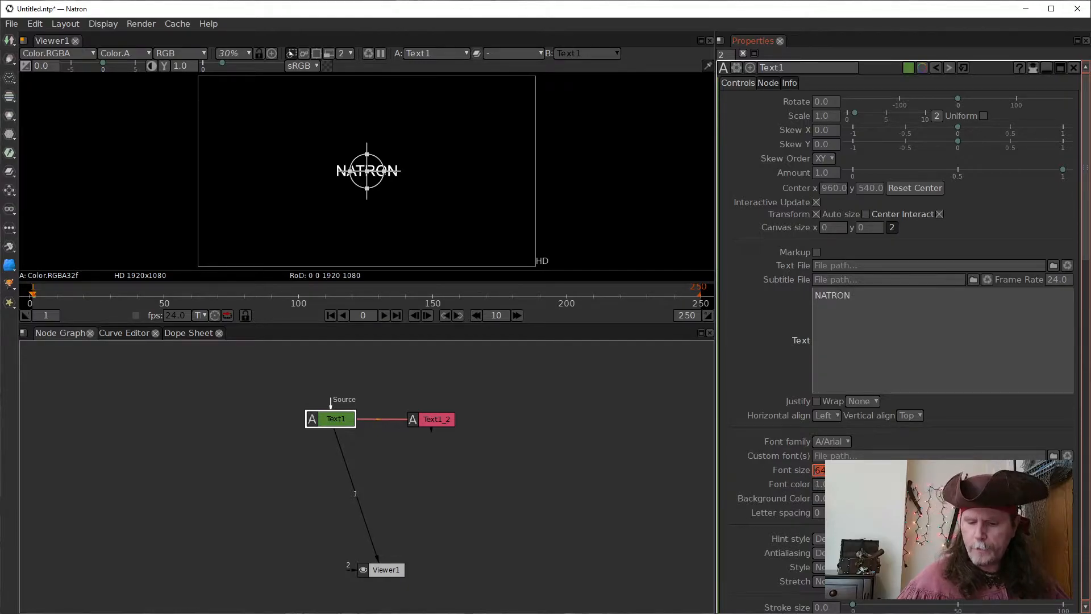
{"action": "type", "text": "200"}
{"action": "key", "text": "Return"}
{"action": "left_click", "coordinate": [602, 470]}
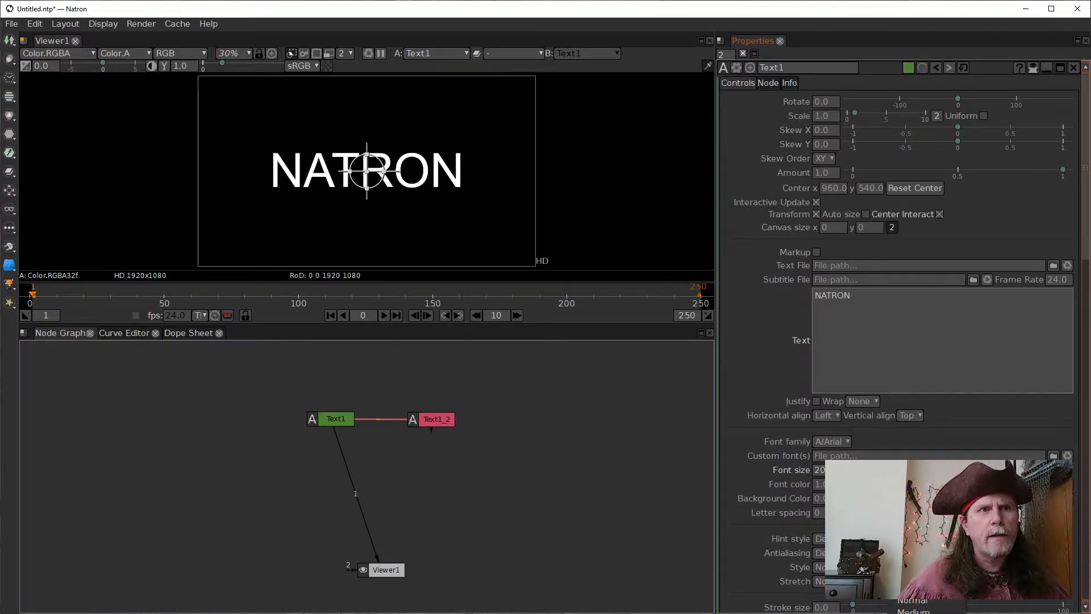
Insert a Transform node between the original Text node and the viewer
{"action": "left_click", "coordinate": [341, 419]}
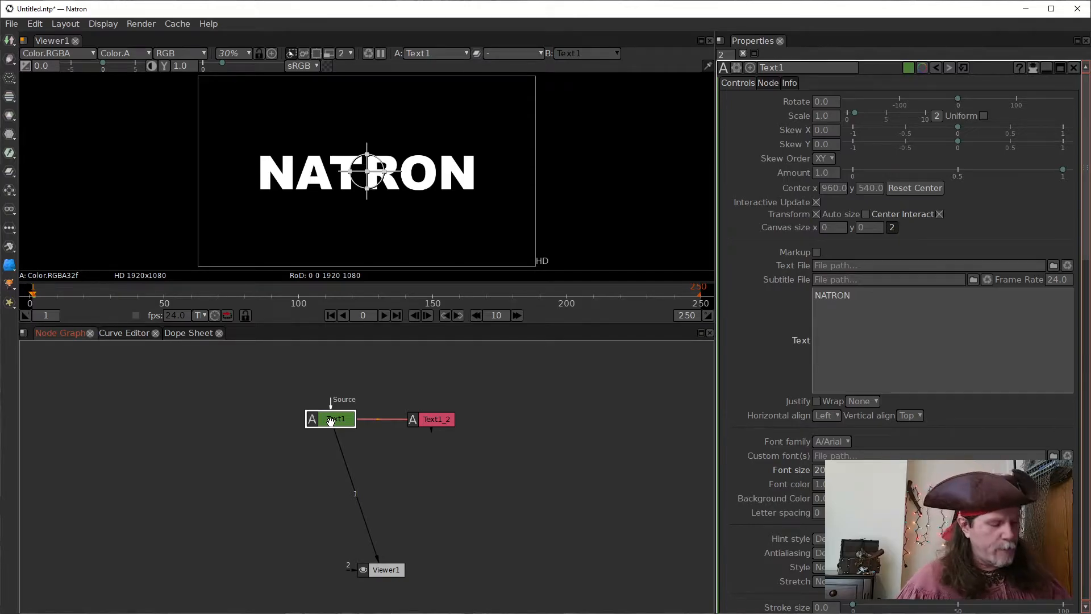
{"action": "key", "text": "Tab"}
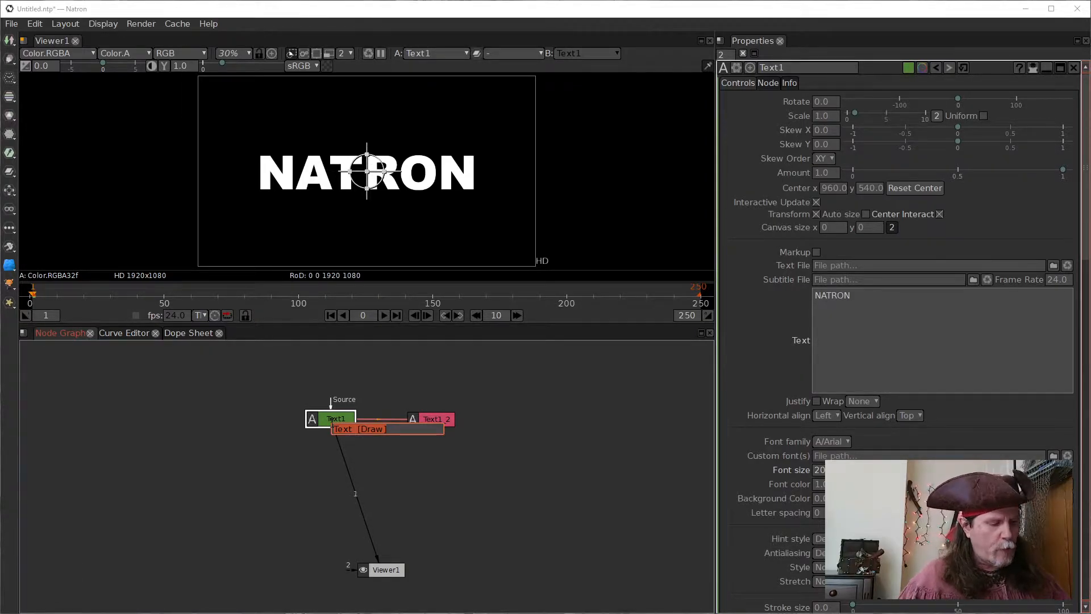
{"action": "key", "text": "Escape"}
{"action": "key", "text": "t"}
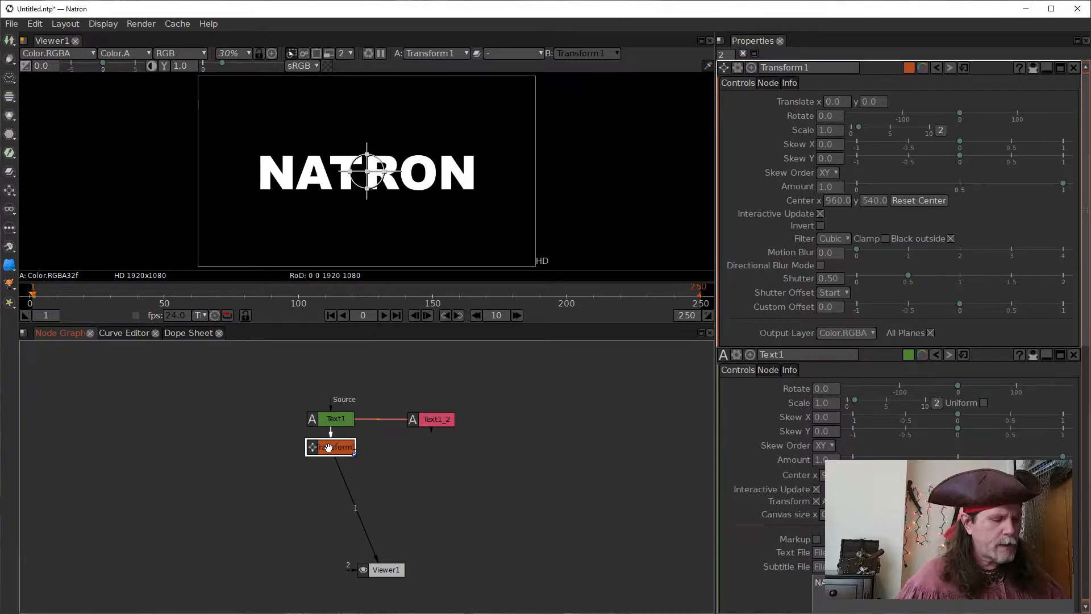
Insert a Shuffle node between the Transform node and the viewer and set its A output channel to 1
{"action": "key", "text": "Tab"}
{"action": "type", "text": "shu"}
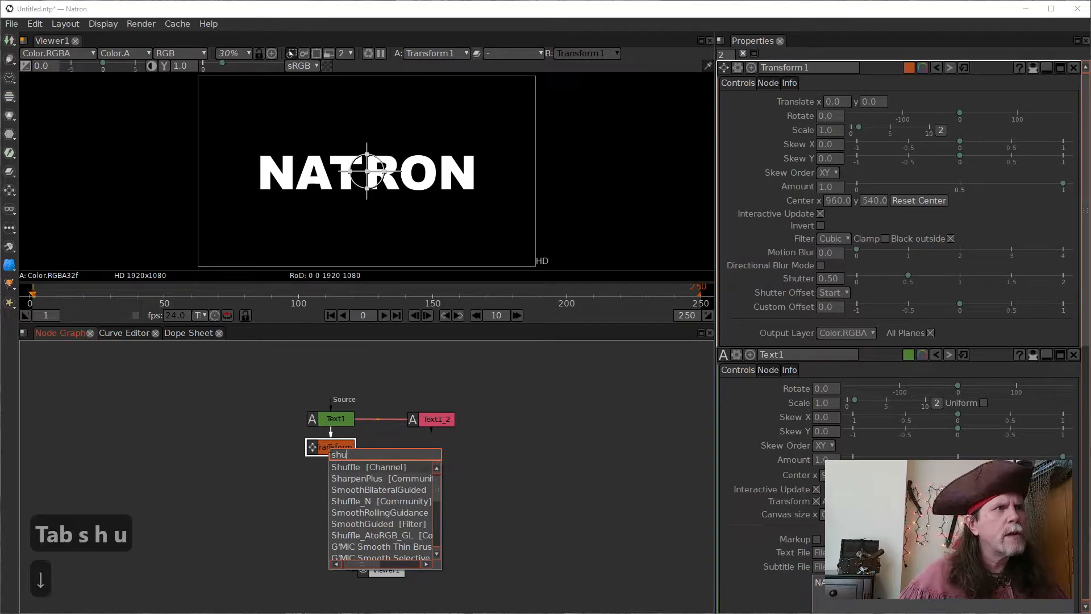
{"action": "key", "text": "Return"}
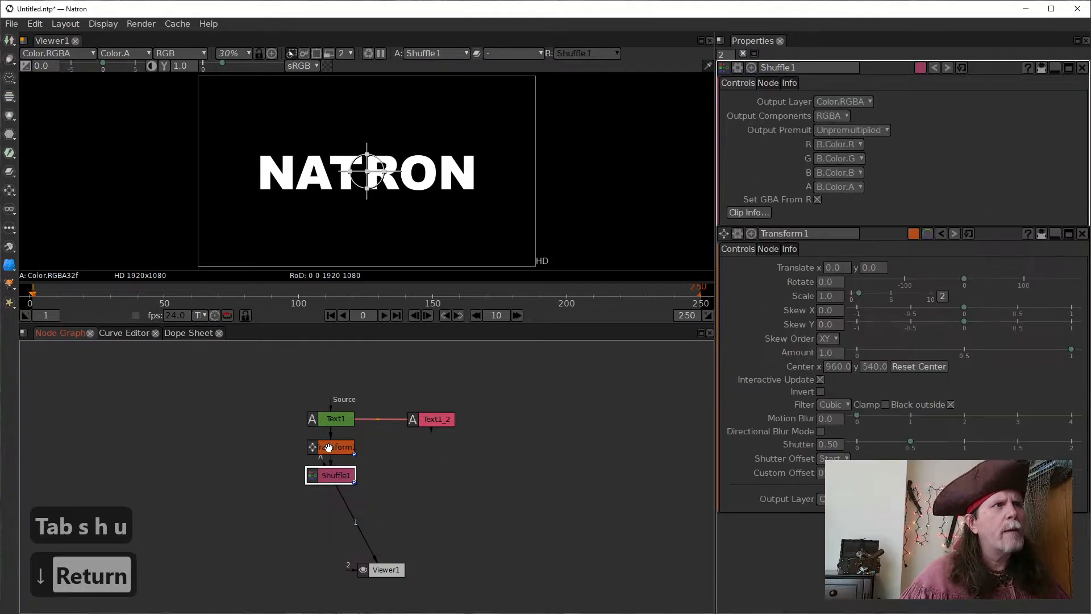
{"action": "left_click", "coordinate": [840, 187]}
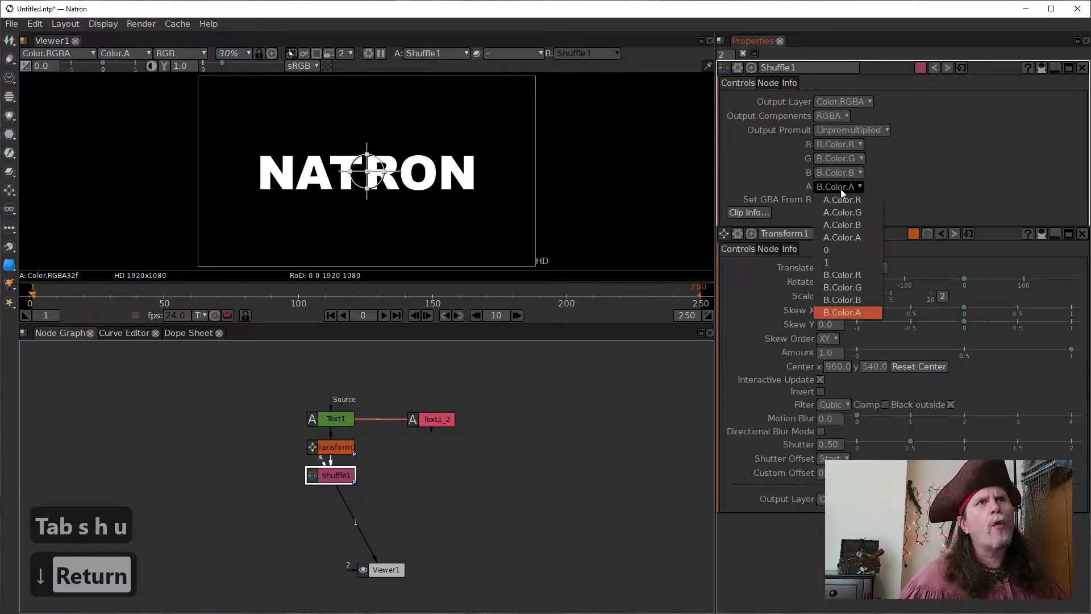
{"action": "left_click", "coordinate": [836, 263]}
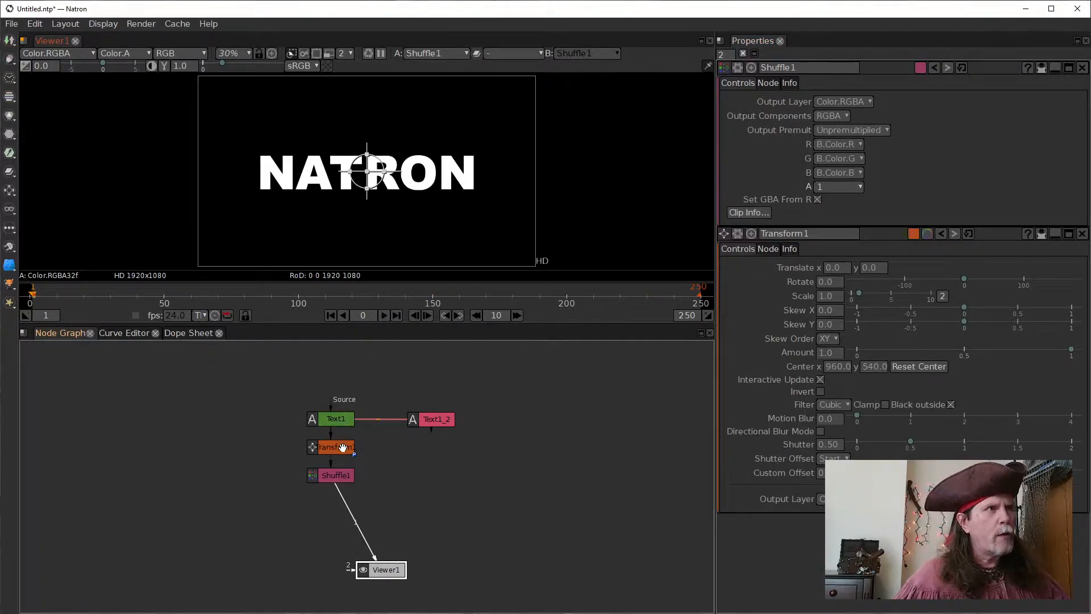
Compare the alpha channels of the Transform and Shuffle nodes in the viewer, ending in the RGB display
{"action": "left_click", "coordinate": [342, 450]}
{"action": "key", "text": "1"}
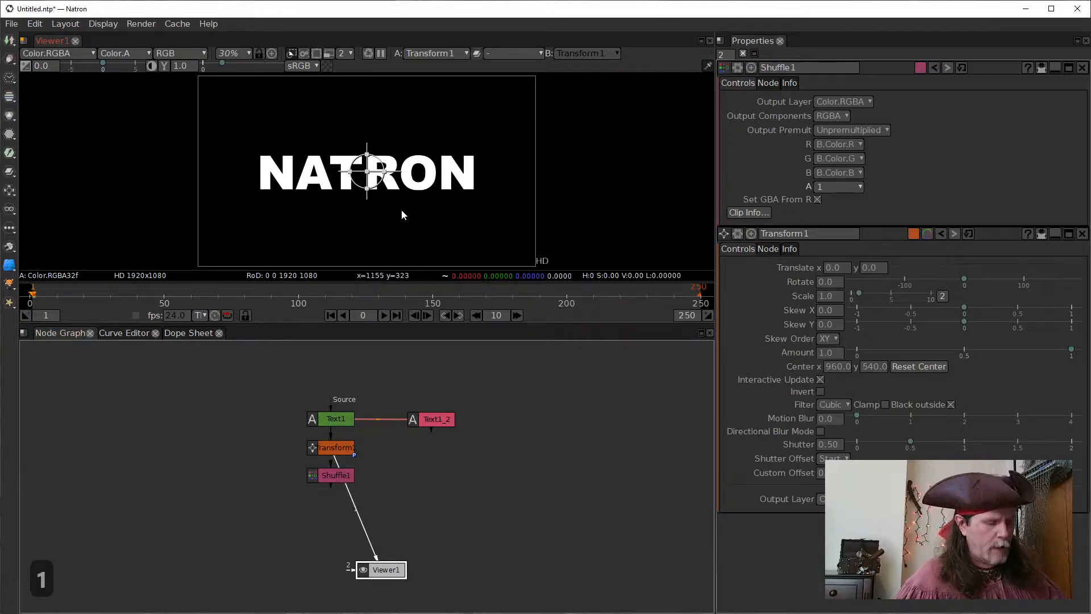
{"action": "key", "text": "a"}
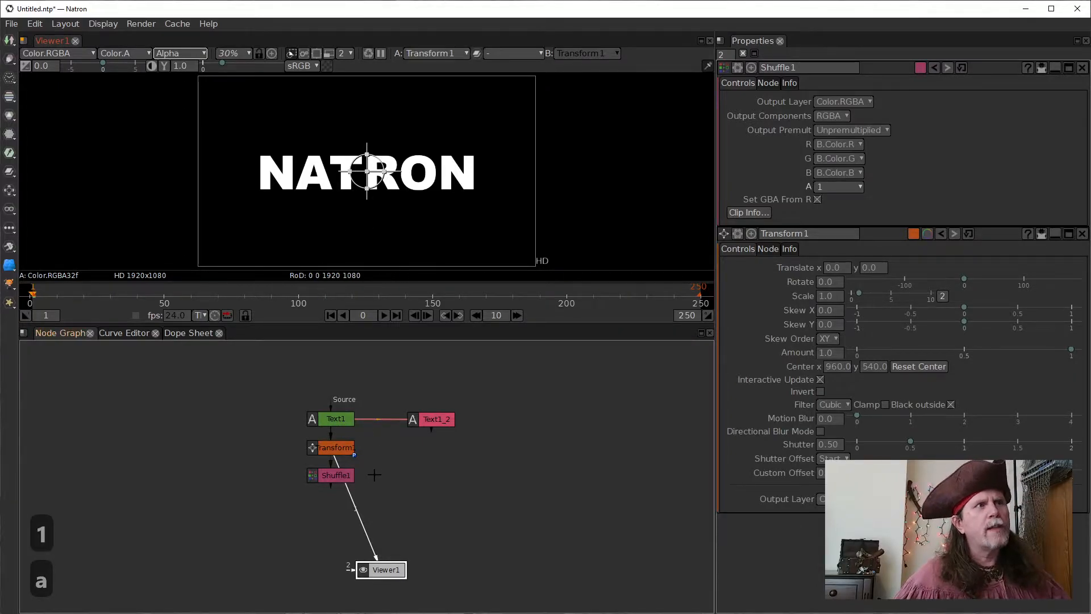
{"action": "left_click", "coordinate": [338, 473]}
{"action": "key", "text": "1"}
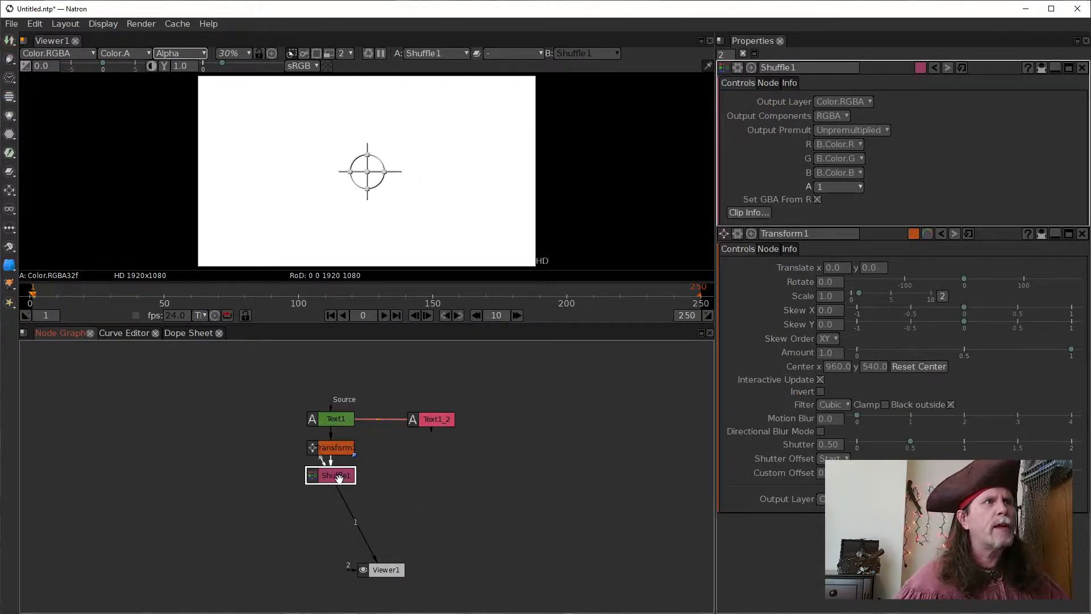
{"action": "key", "text": "1"}
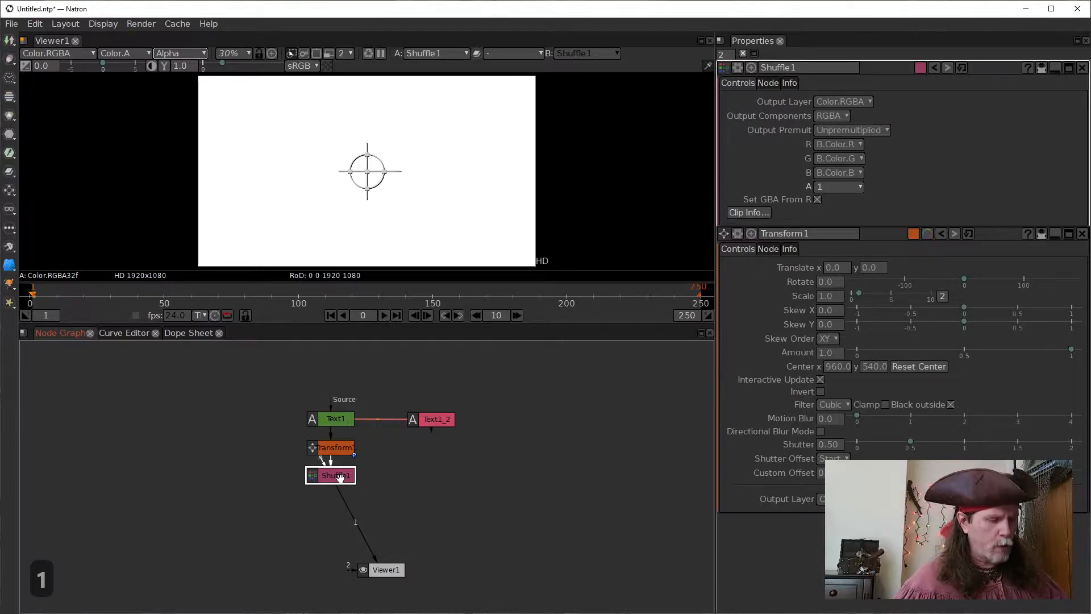
{"action": "key", "text": "1"}
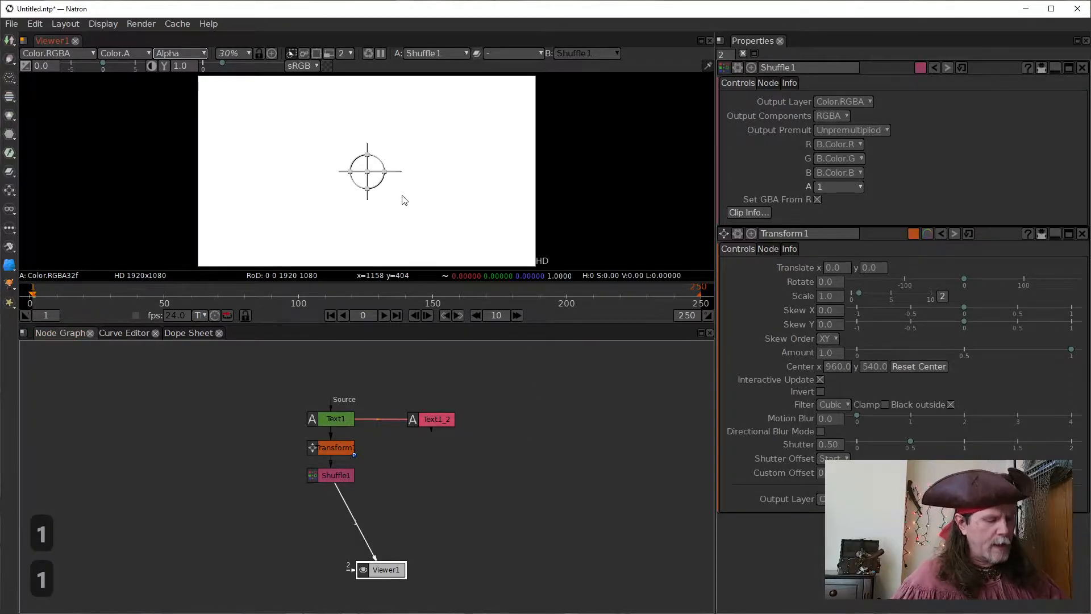
{"action": "key", "text": "a"}
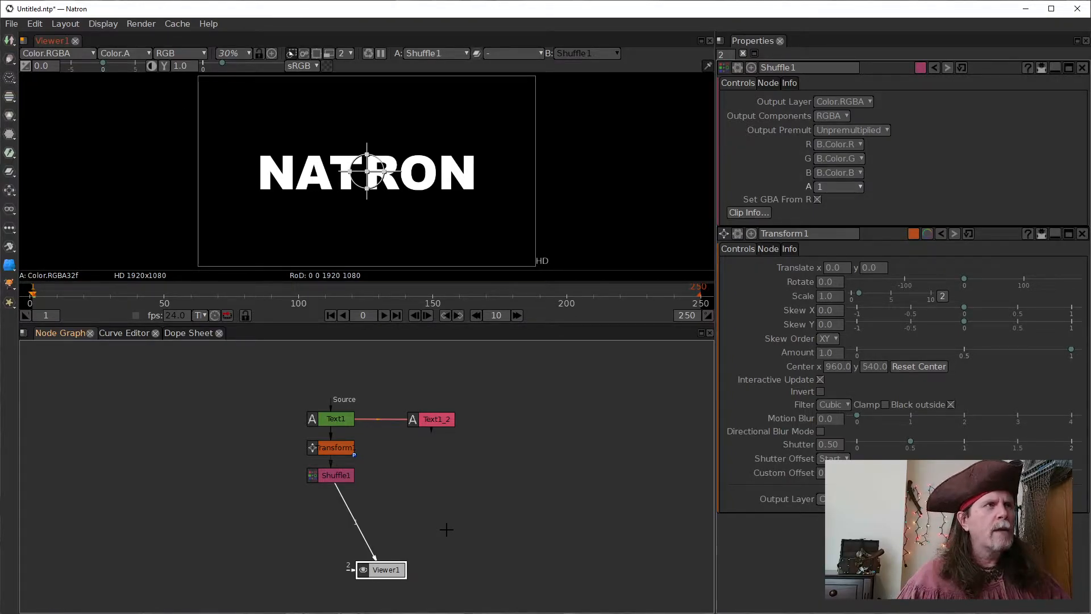
Insert a Merge node after the Shuffle node, connect its A input to the cloned Text node and set its operation to max
{"action": "left_click", "coordinate": [342, 481]}
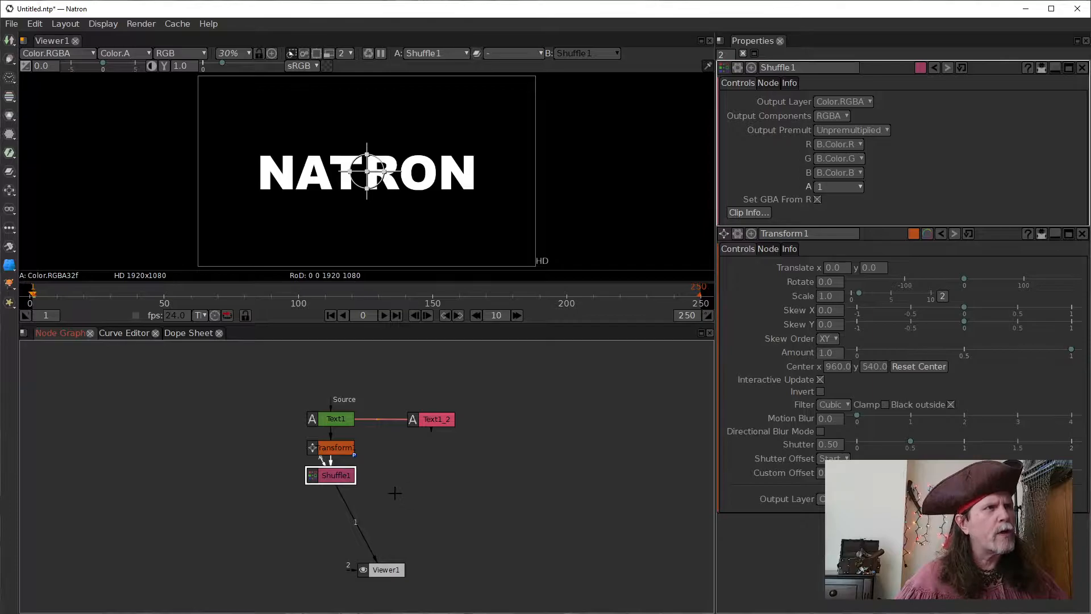
{"action": "key", "text": "m"}
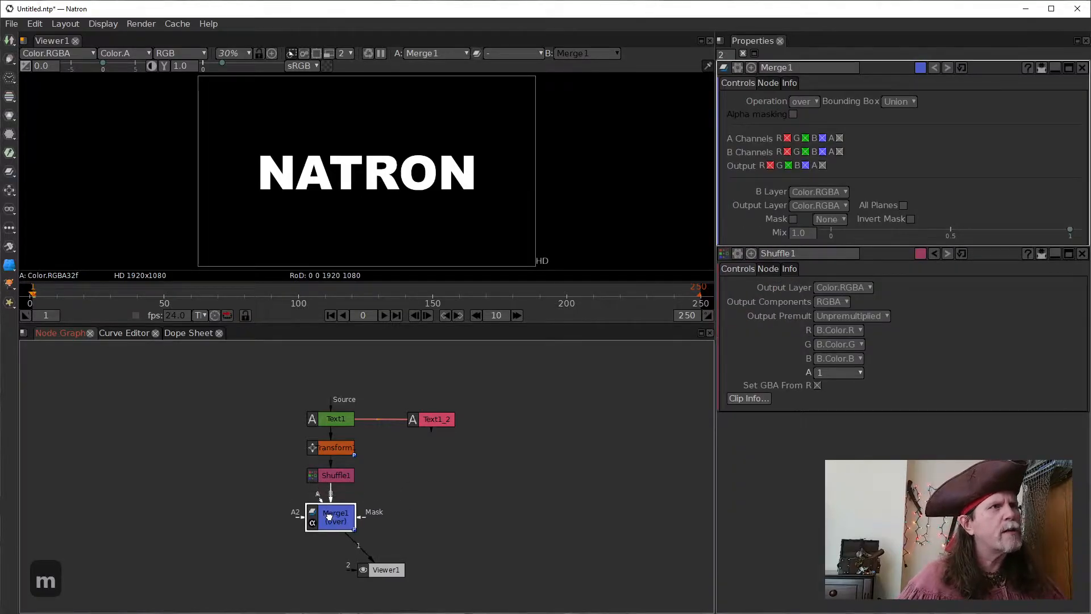
{"action": "left_click_drag", "start_coordinate": [321, 502], "coordinate": [428, 422]}
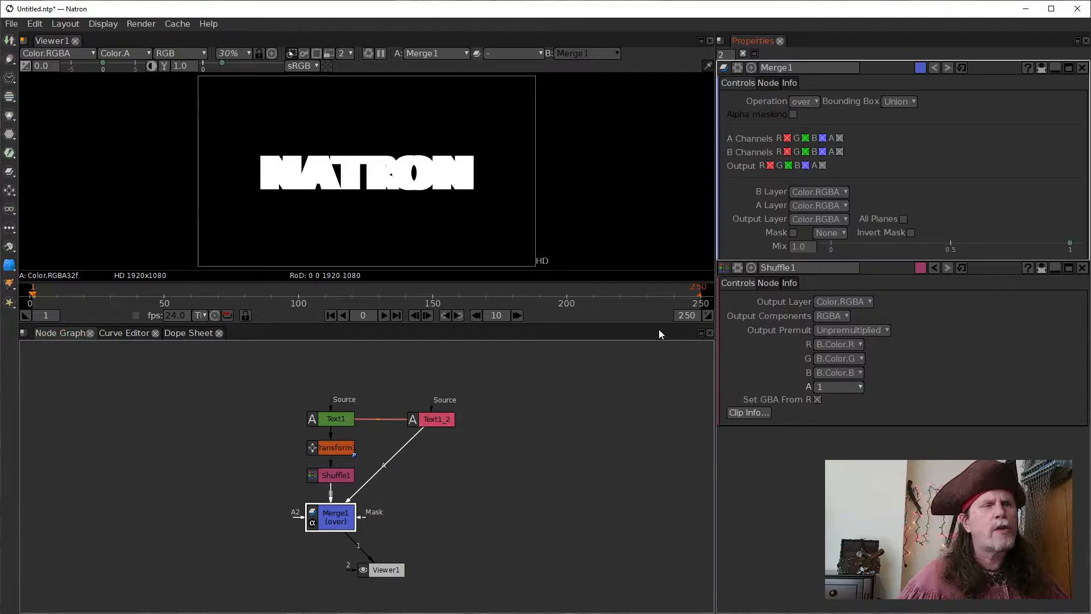
{"action": "left_click", "coordinate": [810, 100]}
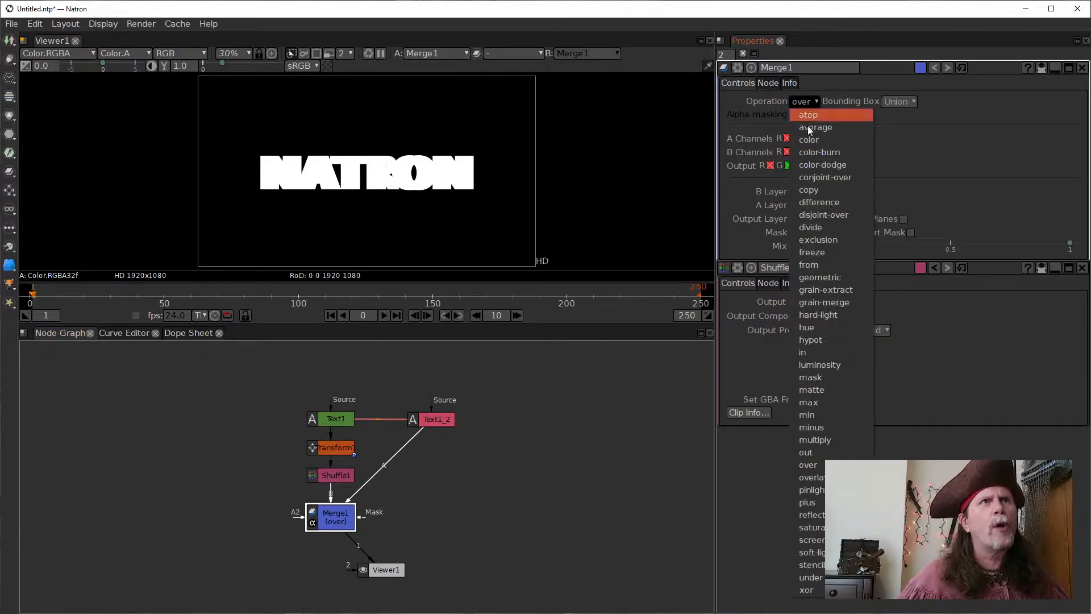
{"action": "left_click", "coordinate": [817, 405]}
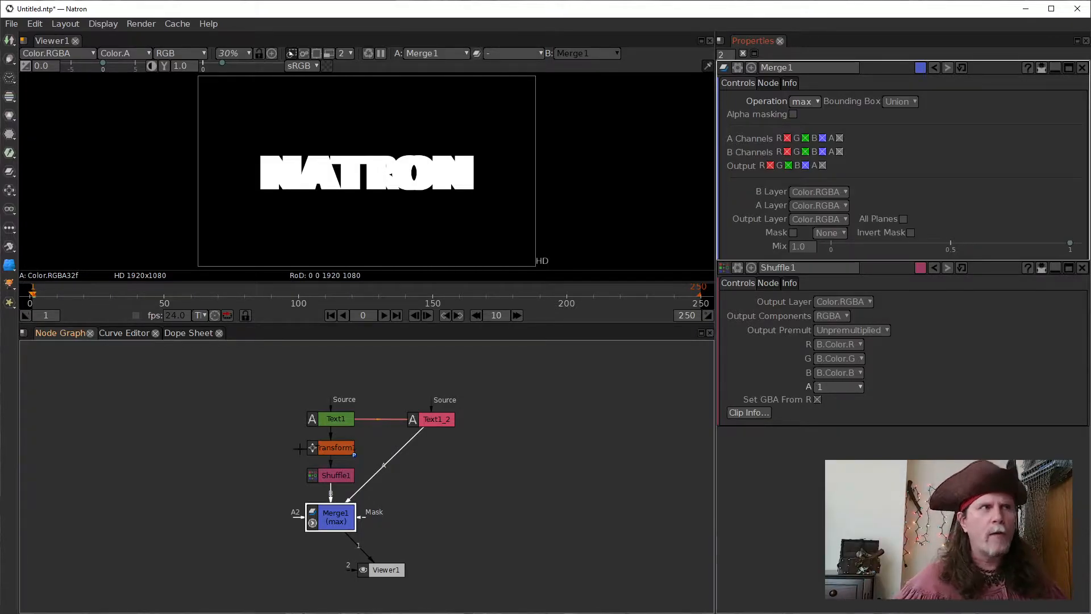
Make room around the viewer and cloned Text nodes, clone the Shuffle and Merge nodes, and align the clones beside the originals
{"action": "scroll", "coordinate": [449, 512], "scroll_direction": "up", "scroll_amount": 2}
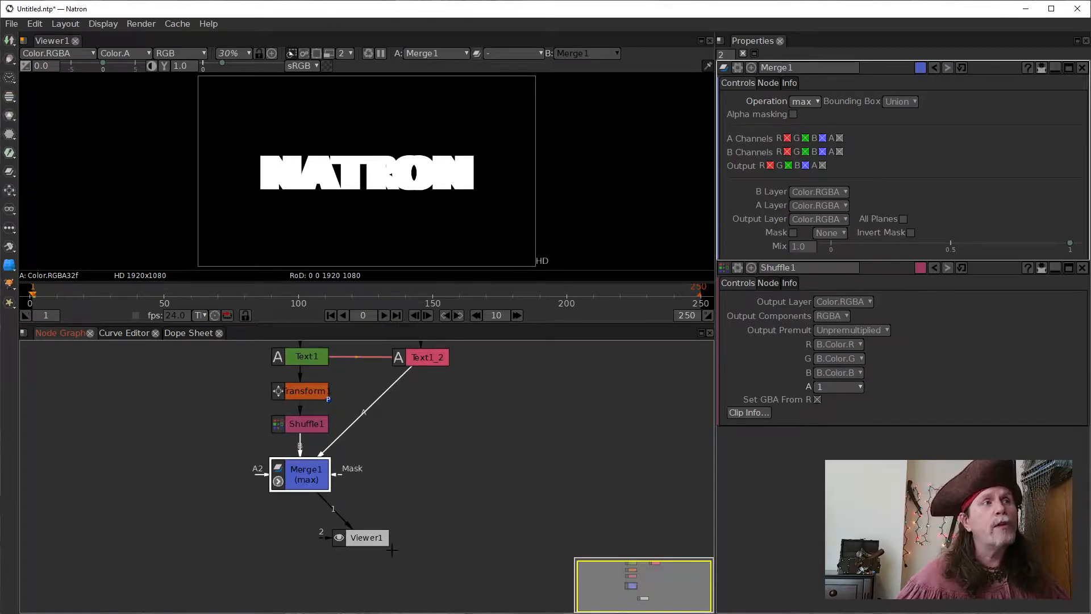
{"action": "scroll", "coordinate": [435, 498], "scroll_direction": "down", "scroll_amount": 2}
{"action": "left_click_drag", "start_coordinate": [379, 529], "coordinate": [381, 584]}
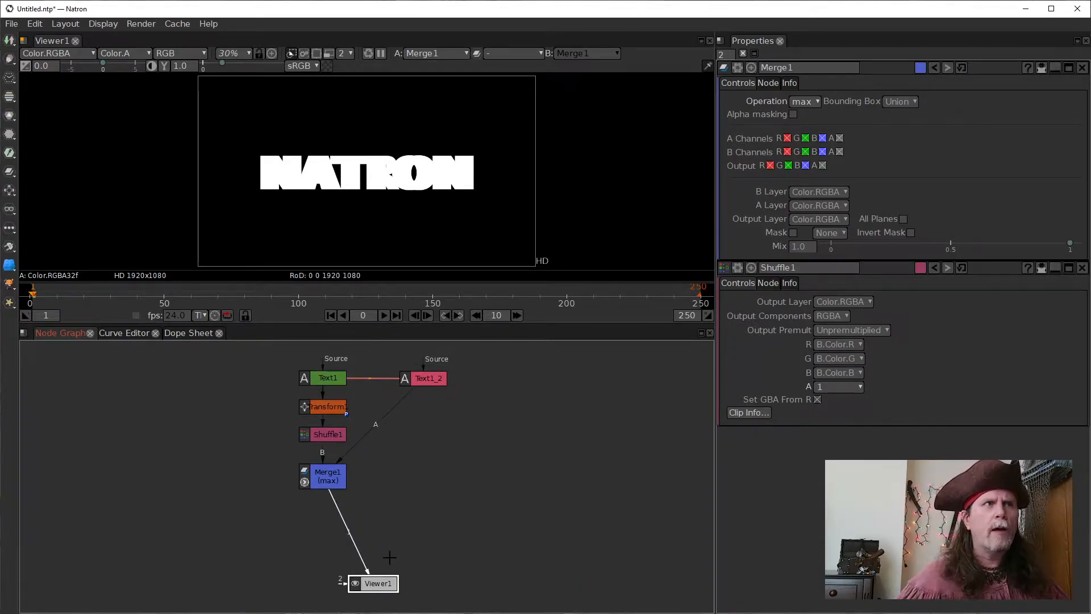
{"action": "left_click_drag", "start_coordinate": [427, 502], "coordinate": [240, 422]}
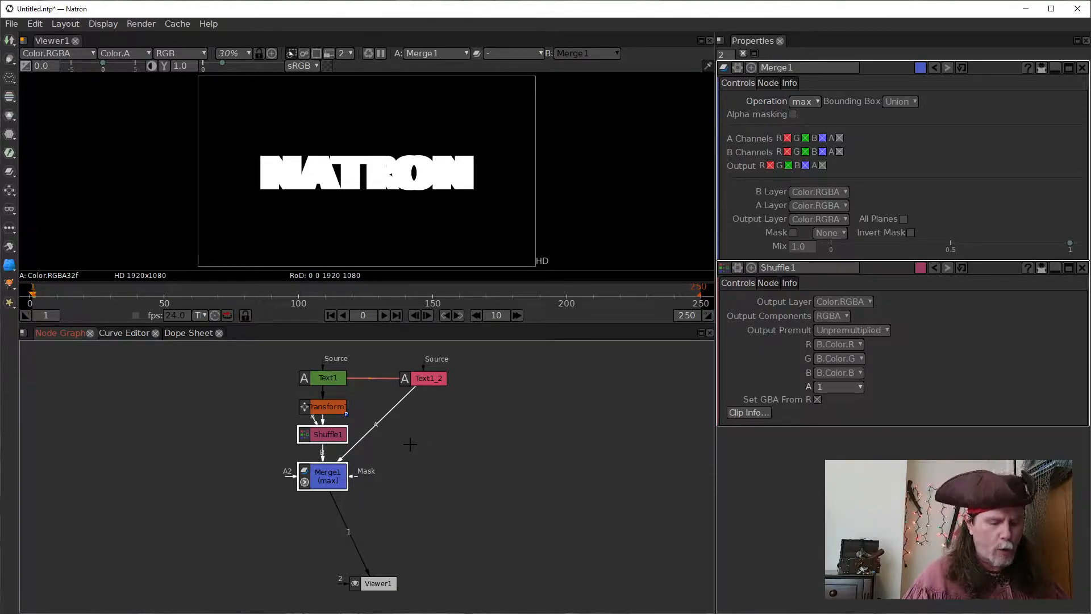
{"action": "key", "text": "alt+k"}
{"action": "left_click", "coordinate": [429, 386]}
{"action": "left_click_drag", "start_coordinate": [429, 386], "coordinate": [423, 353]}
{"action": "left_click_drag", "start_coordinate": [495, 464], "coordinate": [437, 475]}
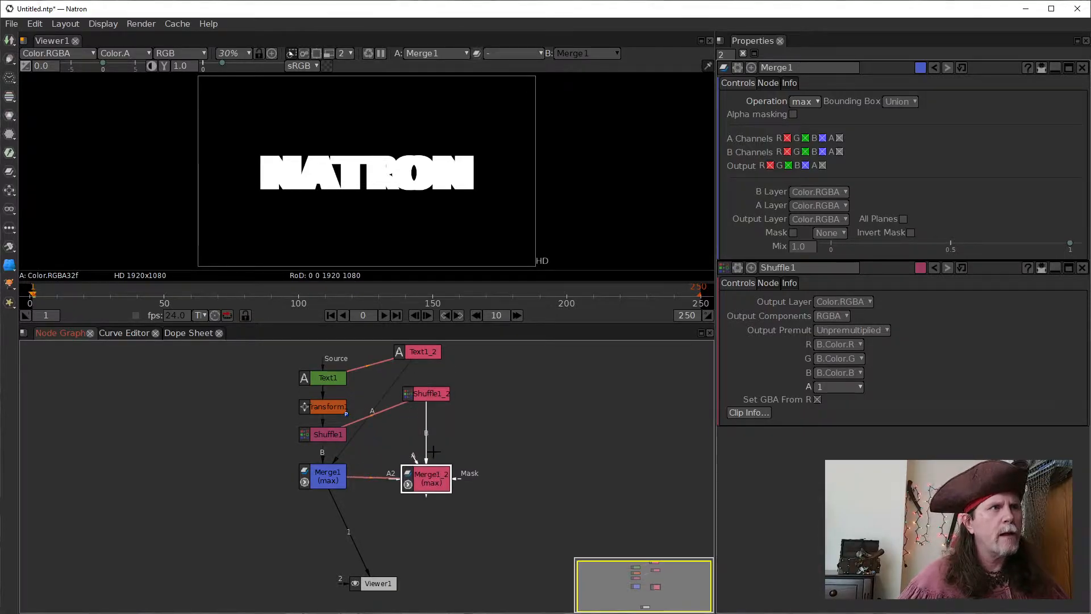
{"action": "left_click_drag", "start_coordinate": [434, 396], "coordinate": [447, 436]}
Duplicate the Transform node and connect the copy between the cloned Text node and the cloned Shuffle node
{"action": "left_click", "coordinate": [334, 410]}
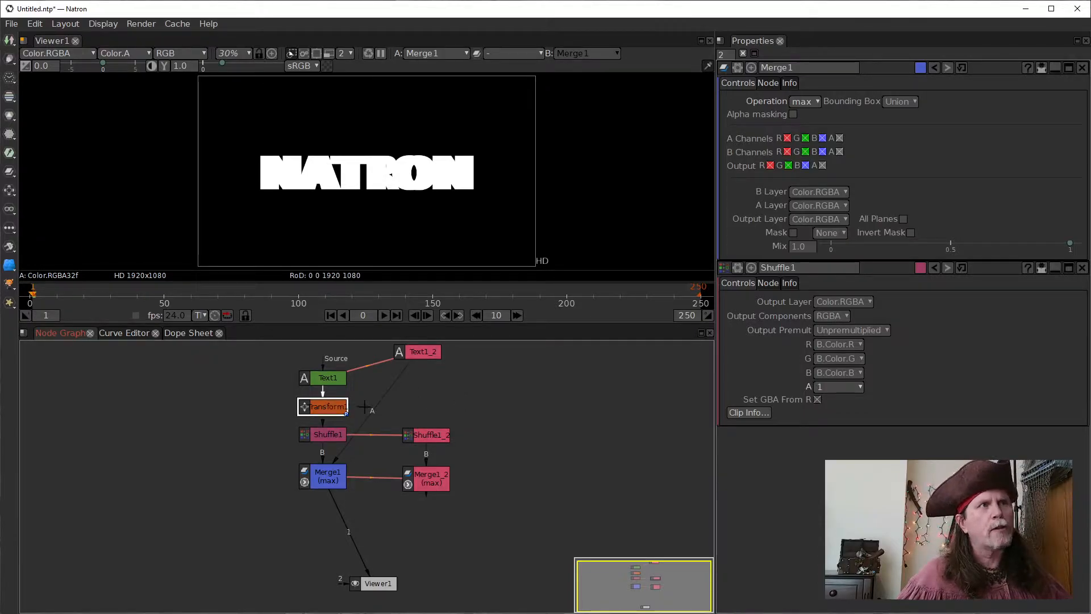
{"action": "key", "text": "alt+c"}
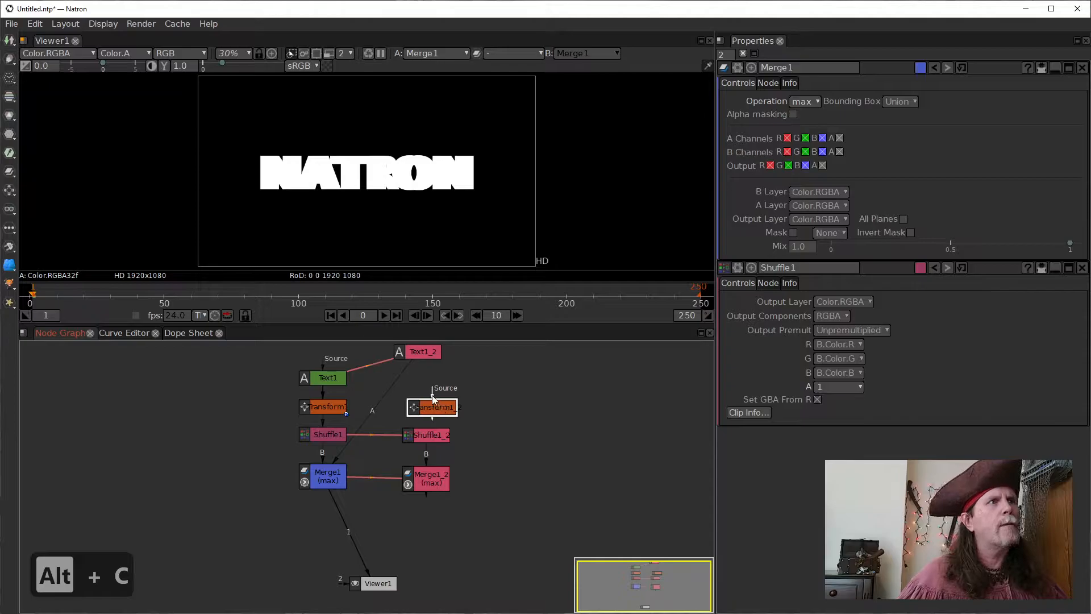
{"action": "left_click_drag", "start_coordinate": [421, 350], "coordinate": [431, 368]}
{"action": "left_click", "coordinate": [434, 439]}
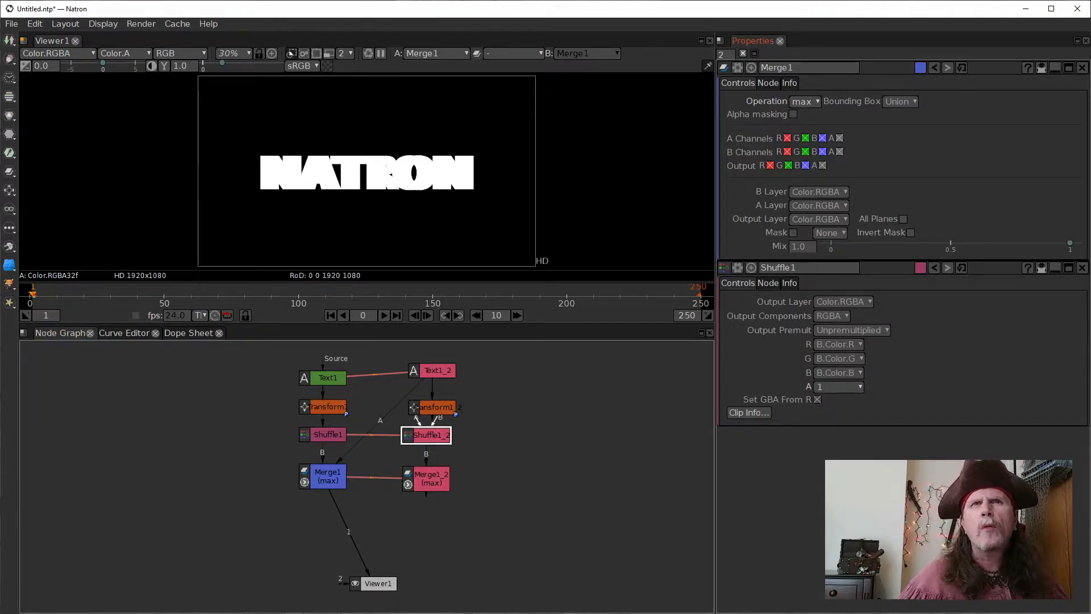
{"action": "left_click_drag", "start_coordinate": [434, 441], "coordinate": [434, 450]}
{"action": "left_click_drag", "start_coordinate": [317, 410], "coordinate": [322, 441]}
{"action": "left_click", "coordinate": [431, 444]}
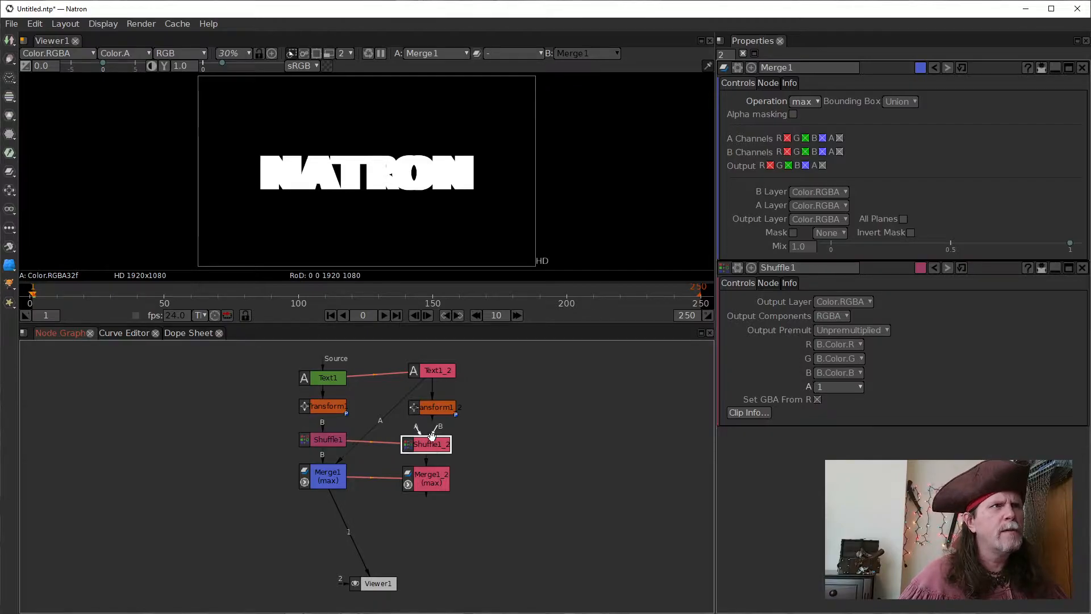
Cross-connect the Merge A inputs, the original's to the cloned Shuffle and the clone's to the original Shuffle, aligning the cloned branch
{"action": "left_click", "coordinate": [429, 467]}
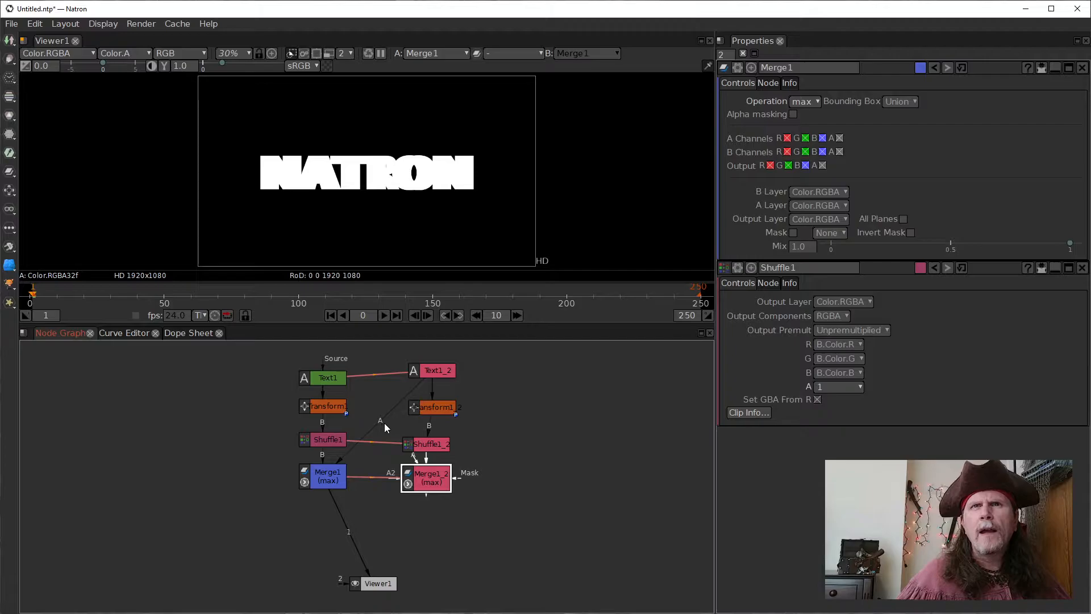
{"action": "left_click_drag", "start_coordinate": [349, 450], "coordinate": [424, 439]}
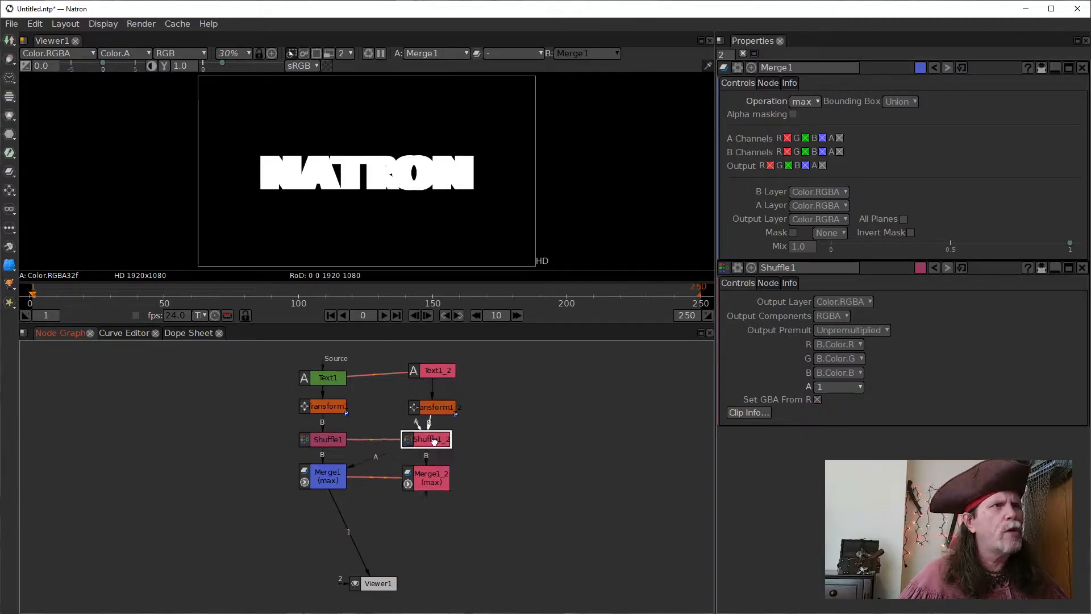
{"action": "left_click", "coordinate": [423, 410]}
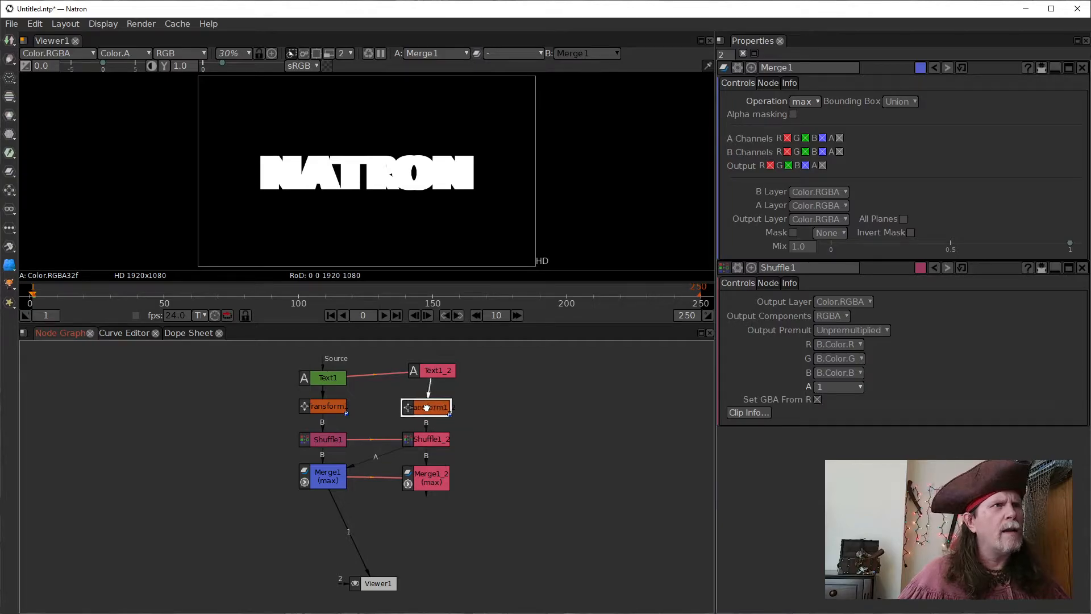
{"action": "left_click", "coordinate": [435, 371]}
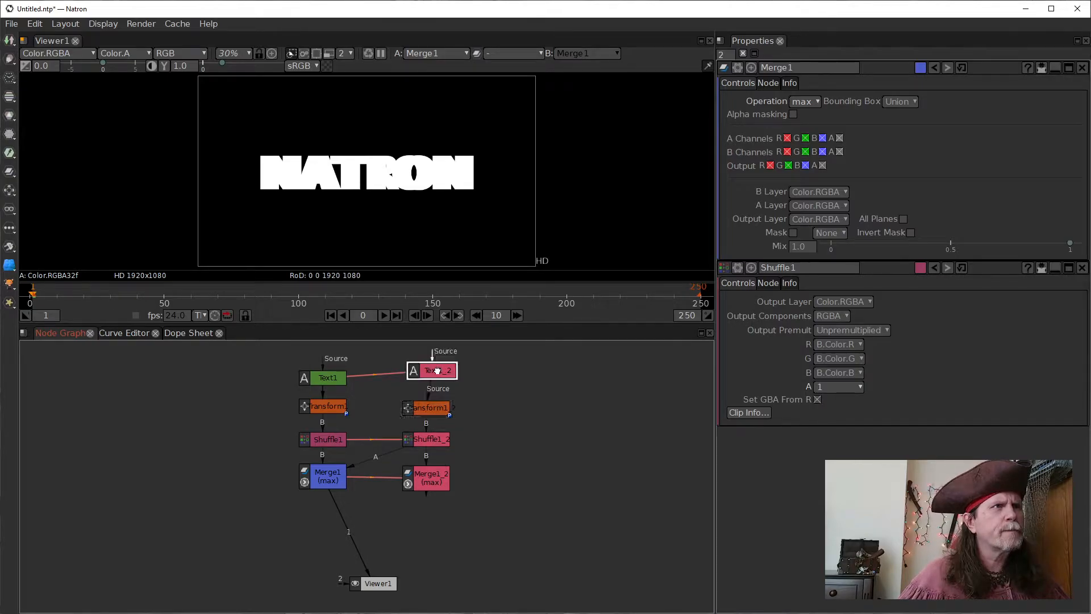
{"action": "left_click", "coordinate": [412, 477]}
{"action": "left_click_drag", "start_coordinate": [348, 438], "coordinate": [332, 439]}
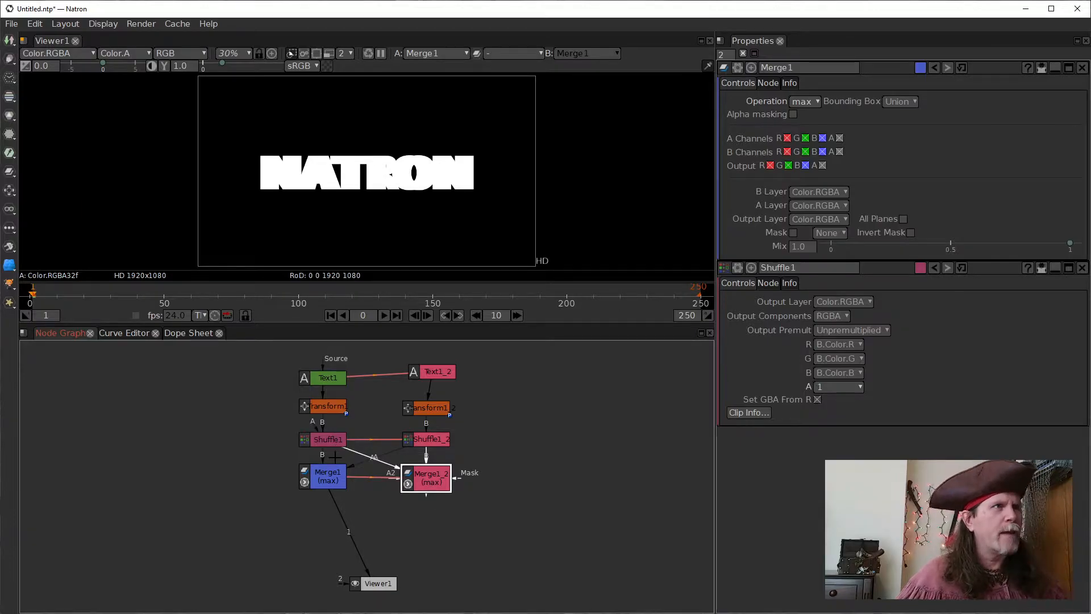
Limit the number of open node property panels to 1, keeping only the original Merge node's settings
{"action": "left_click", "coordinate": [319, 479]}
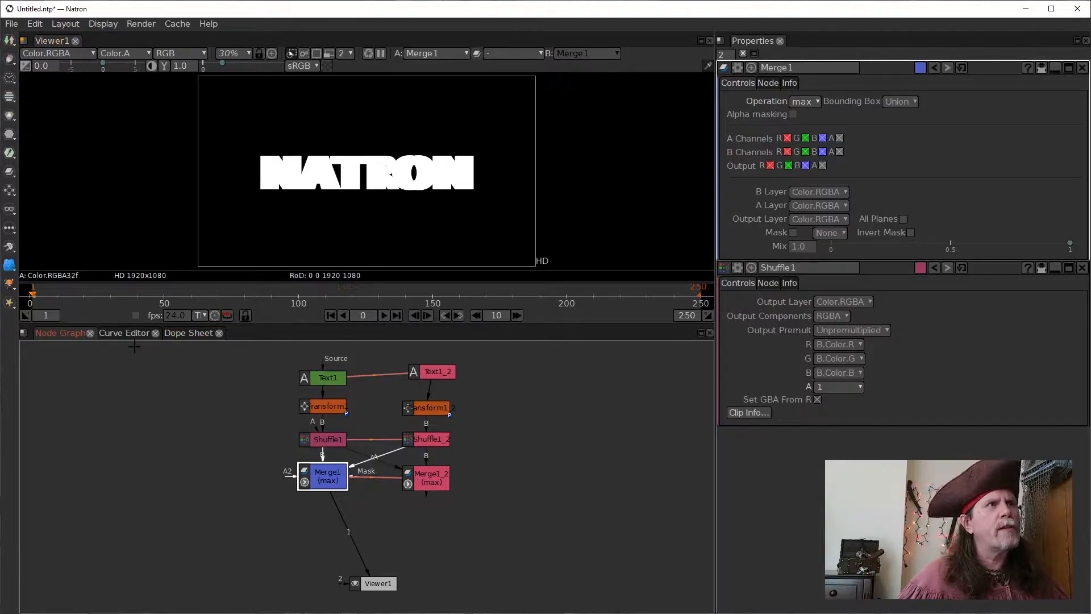
{"action": "left_click", "coordinate": [327, 482]}
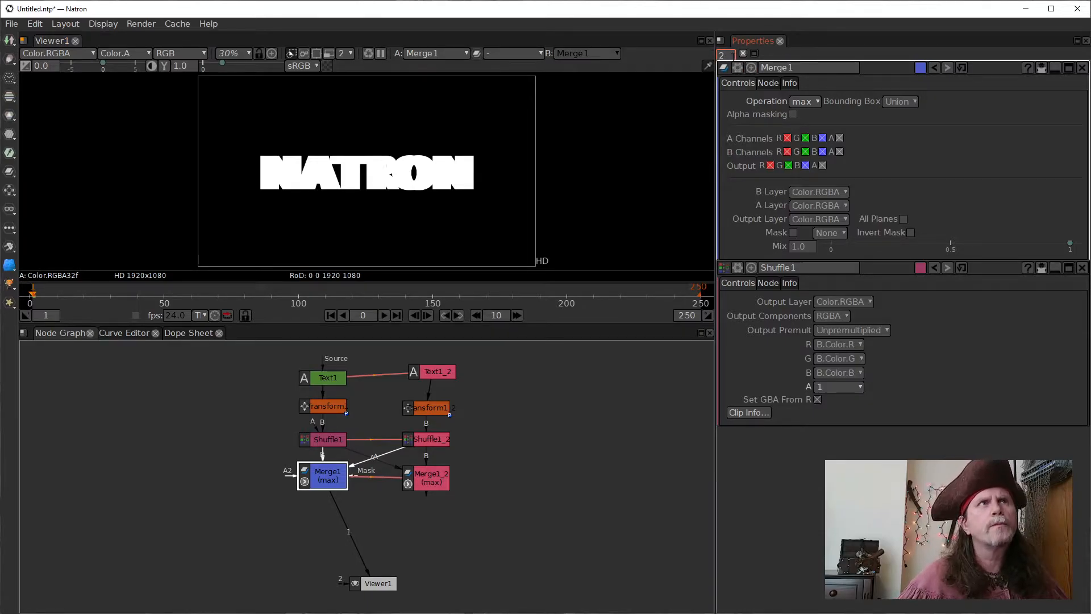
{"action": "type", "text": "1"}
{"action": "key", "text": "Return"}
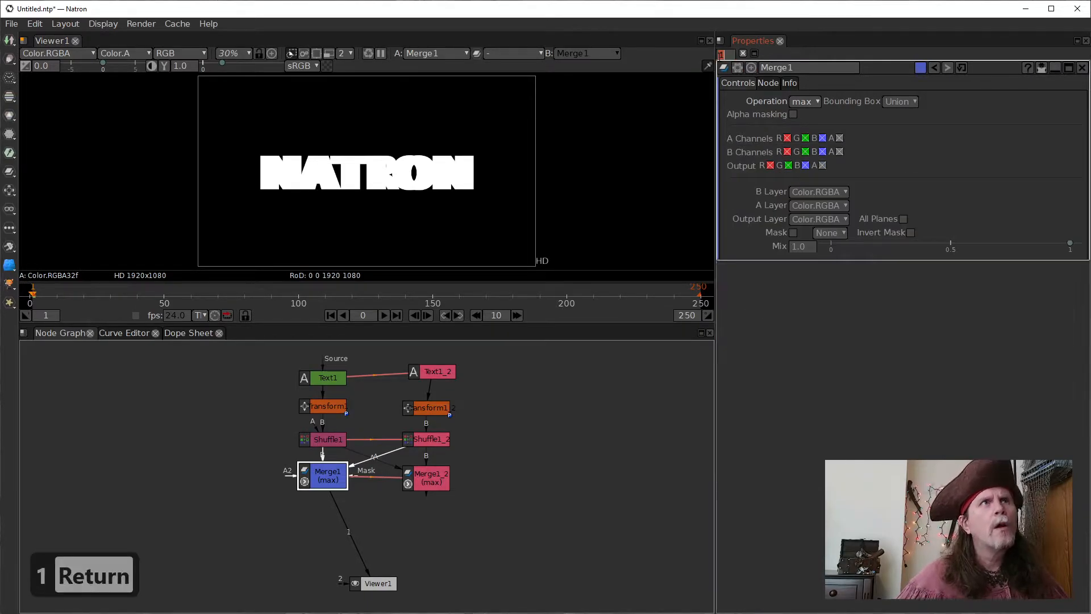
Shift the original Merge node slightly lower and show the cloned Merge node's output in the viewer
{"action": "left_click_drag", "start_coordinate": [329, 476], "coordinate": [328, 481]}
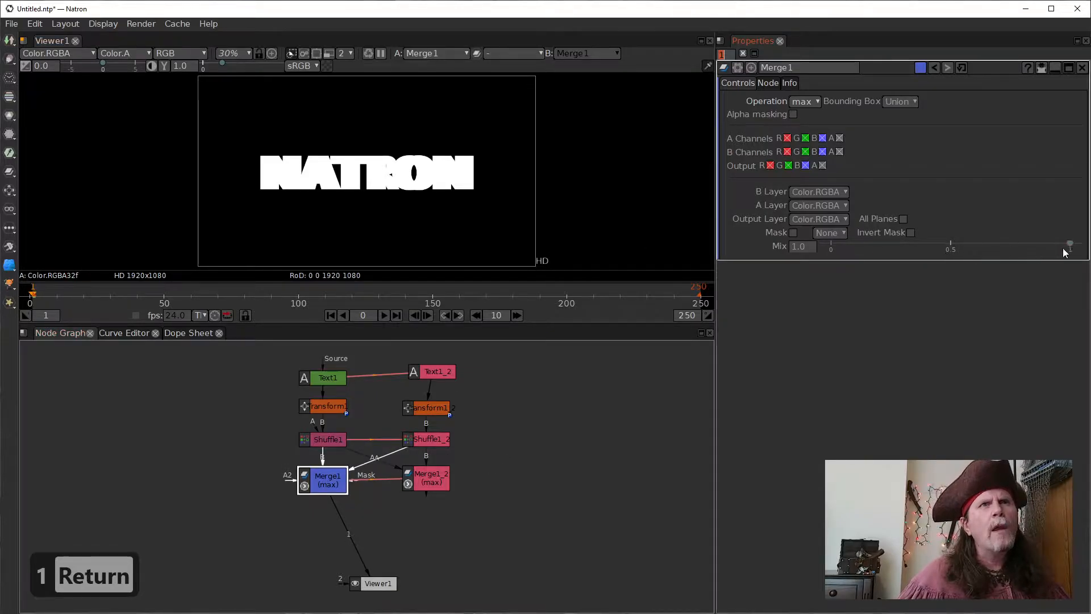
{"action": "mouse_move", "coordinate": [1074, 249]}
{"action": "left_mouse_down"}
{"action": "mouse_move", "coordinate": [771, 254]}
{"action": "mouse_move", "coordinate": [1074, 245]}
{"action": "left_mouse_up"}
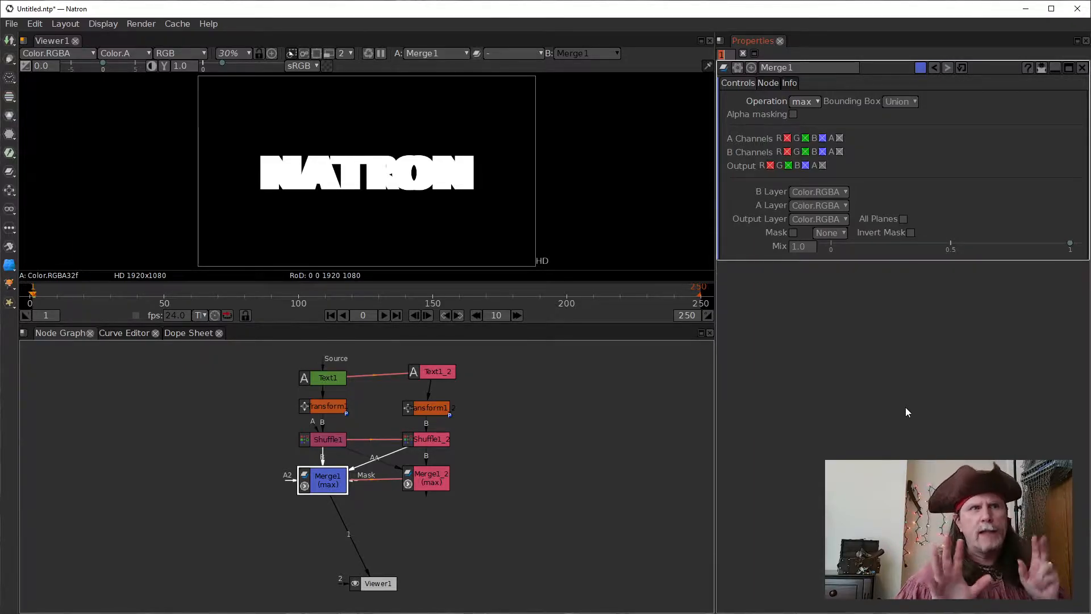
{"action": "left_click", "coordinate": [426, 480]}
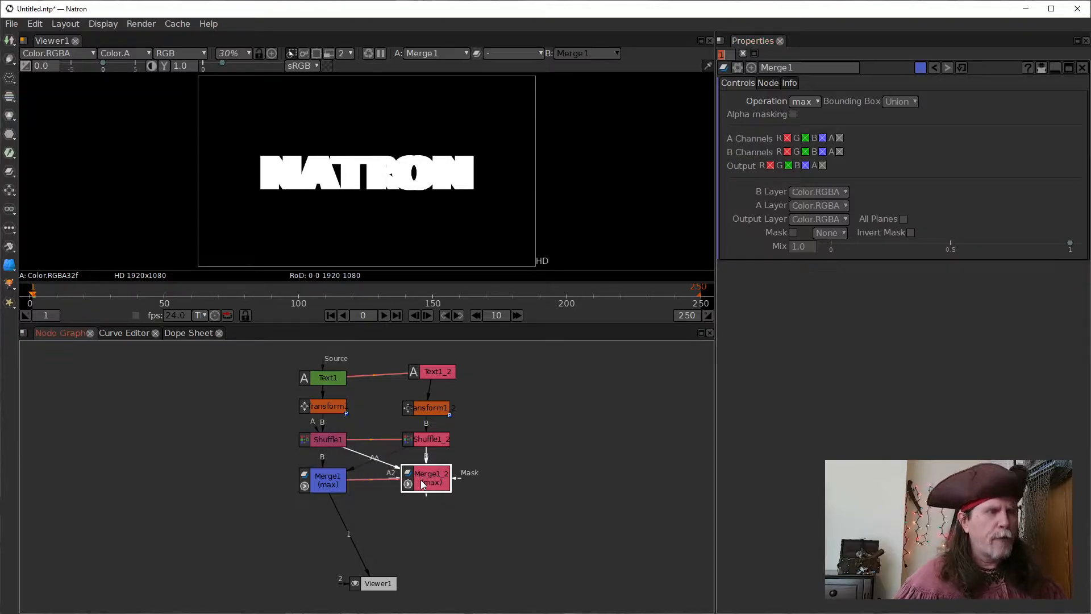
{"action": "key", "text": "1"}
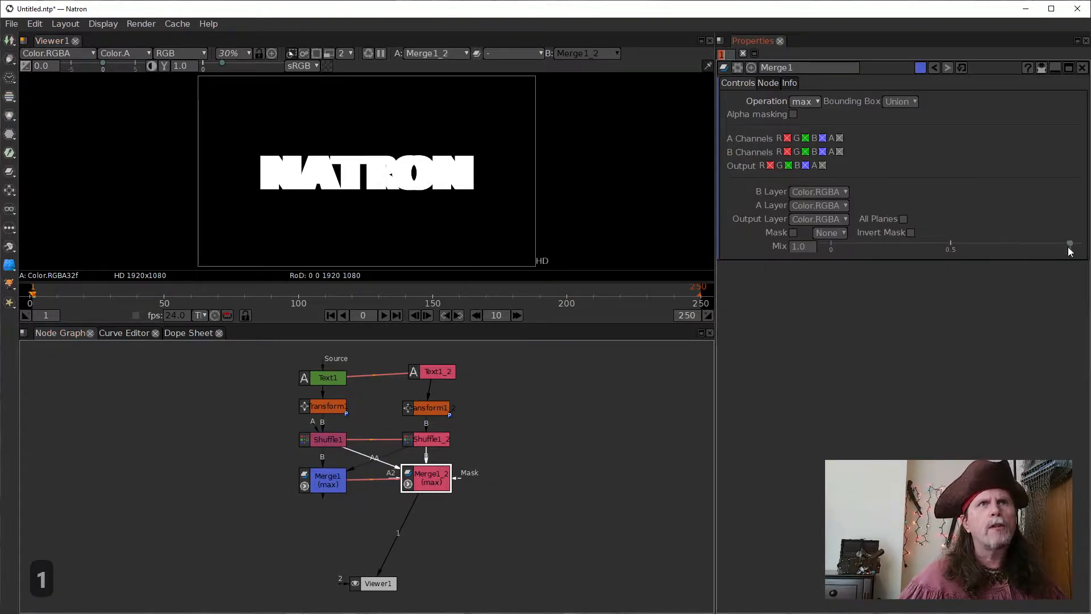
Try the original Merge node's Mix at 0 and undo the change
{"action": "left_click_drag", "start_coordinate": [1071, 248], "coordinate": [773, 254]}
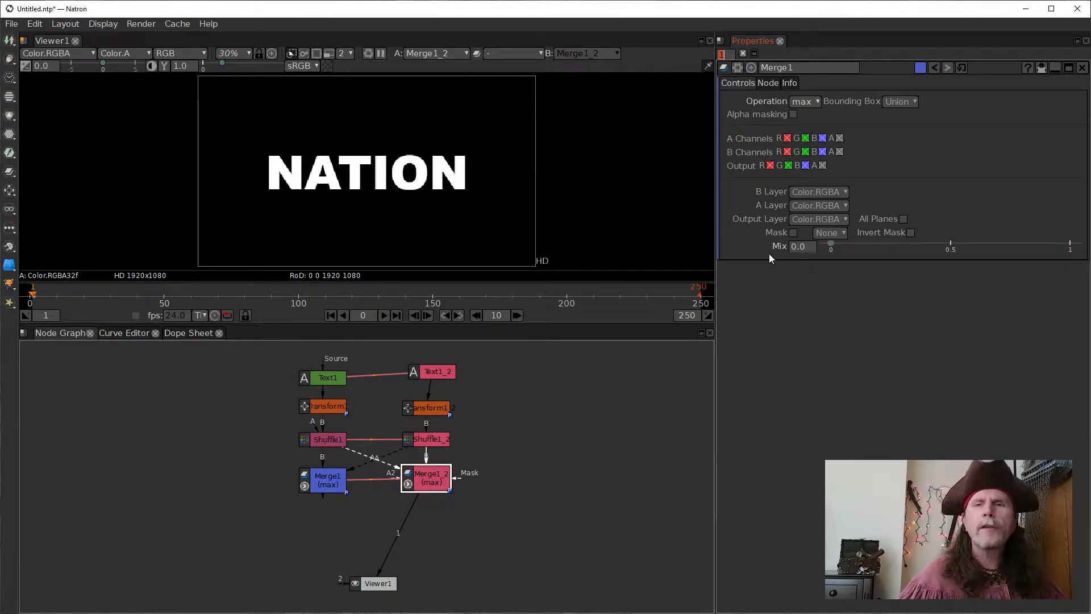
{"action": "key", "text": "ctrl+z"}
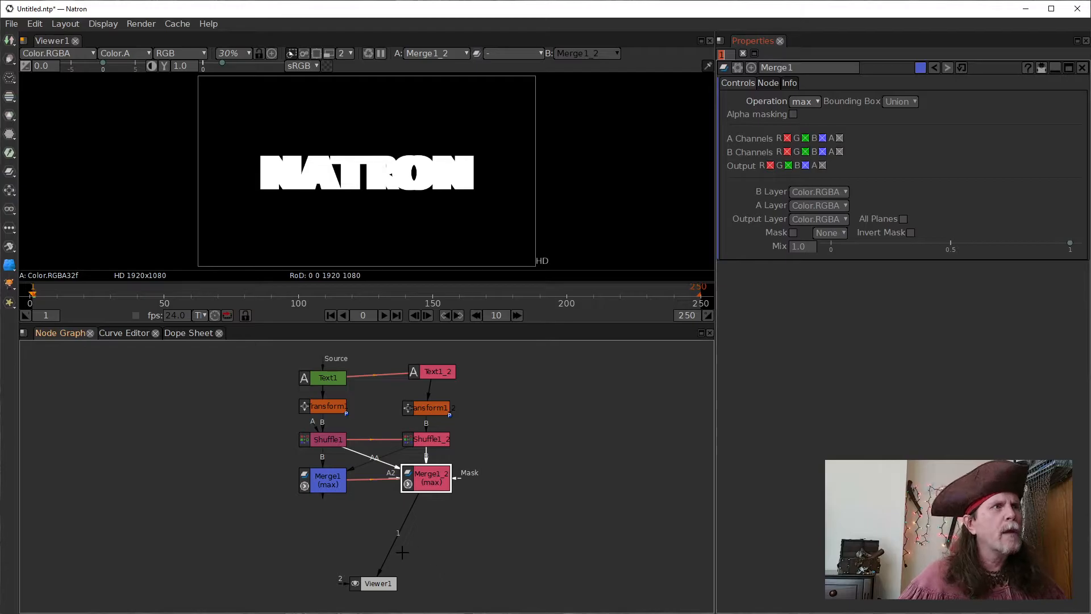
Show the original Merge node in the viewer and insert a Switch node between them, placed midway below both Merge nodes
{"action": "left_click_drag", "start_coordinate": [393, 544], "coordinate": [320, 485]}
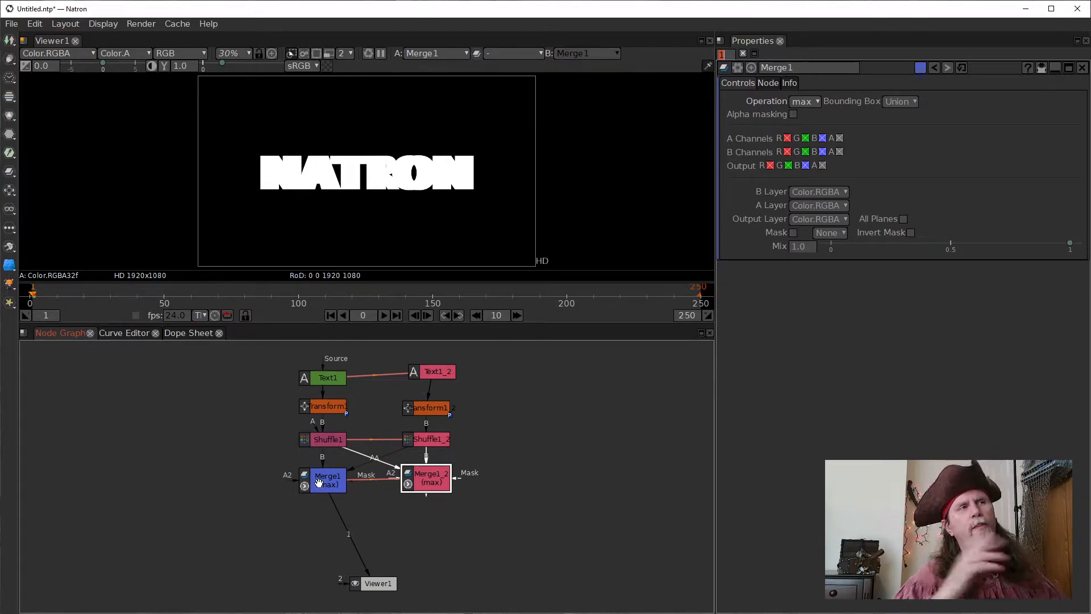
{"action": "left_click", "coordinate": [320, 485]}
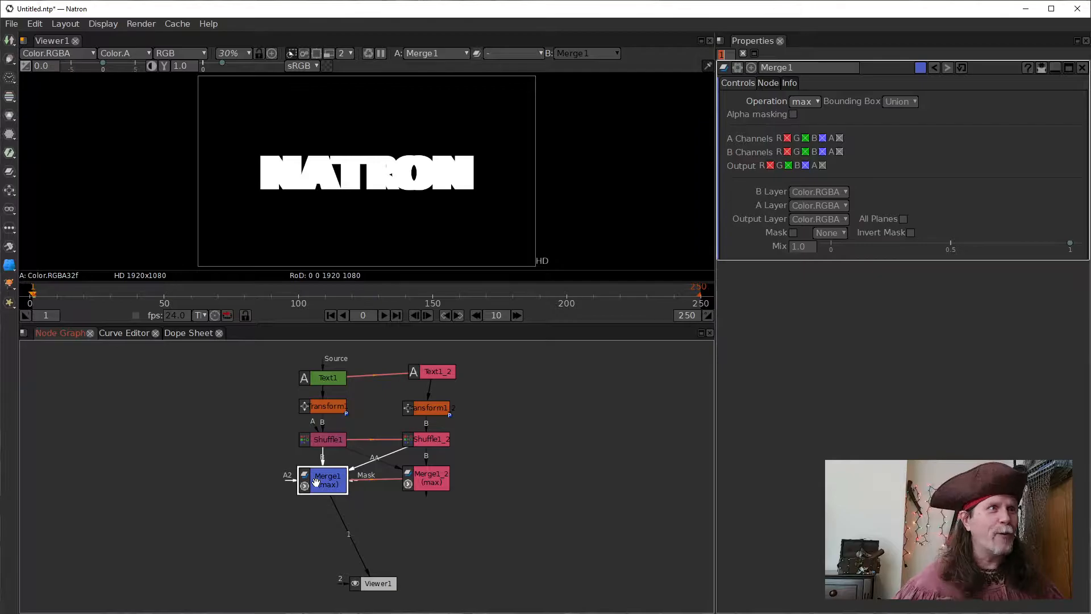
{"action": "key", "text": "Tab"}
{"action": "type", "text": "sw"}
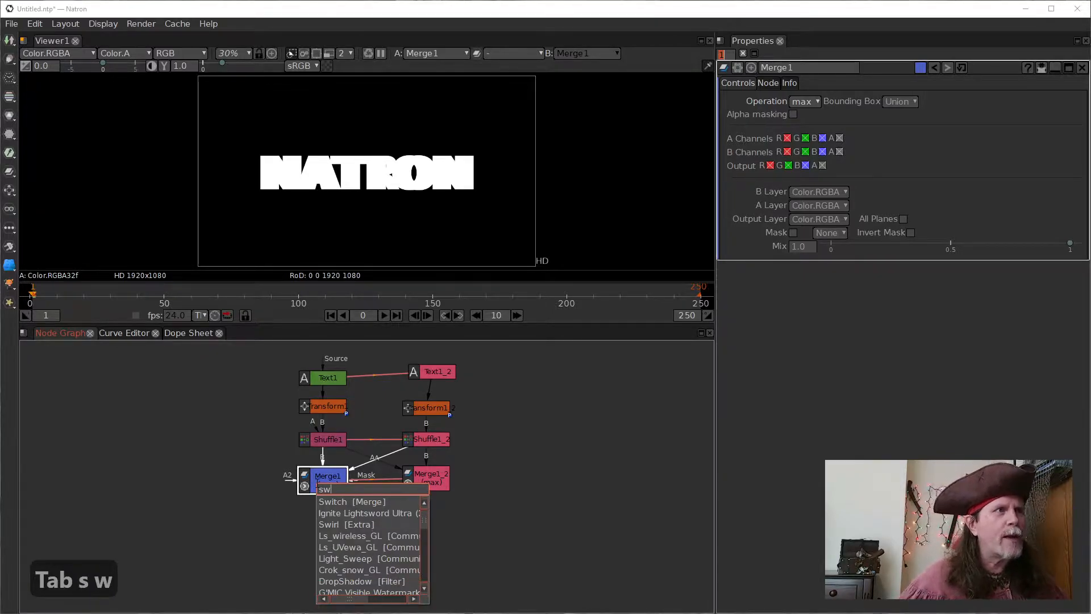
{"action": "left_click", "coordinate": [332, 501]}
{"action": "left_click_drag", "start_coordinate": [320, 518], "coordinate": [377, 529]}
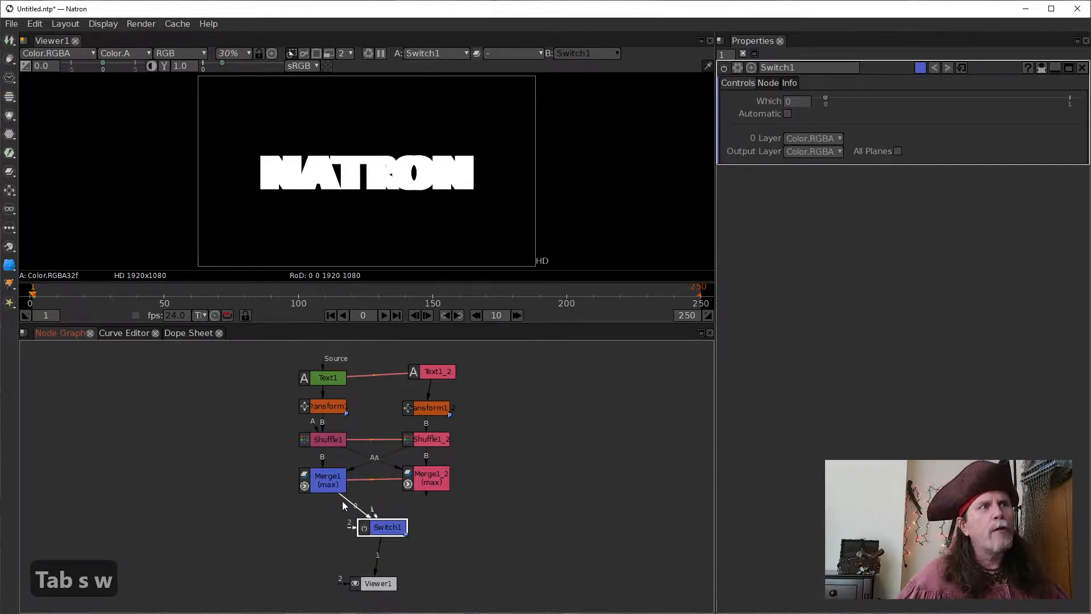
Connect the Switch node's input 1 to the cloned Merge node and centre the Switch above the viewer node
{"action": "left_click_drag", "start_coordinate": [374, 510], "coordinate": [428, 485]}
{"action": "left_click_drag", "start_coordinate": [382, 529], "coordinate": [374, 531]}
{"action": "left_click", "coordinate": [384, 534]}
{"action": "left_click", "coordinate": [785, 102]}
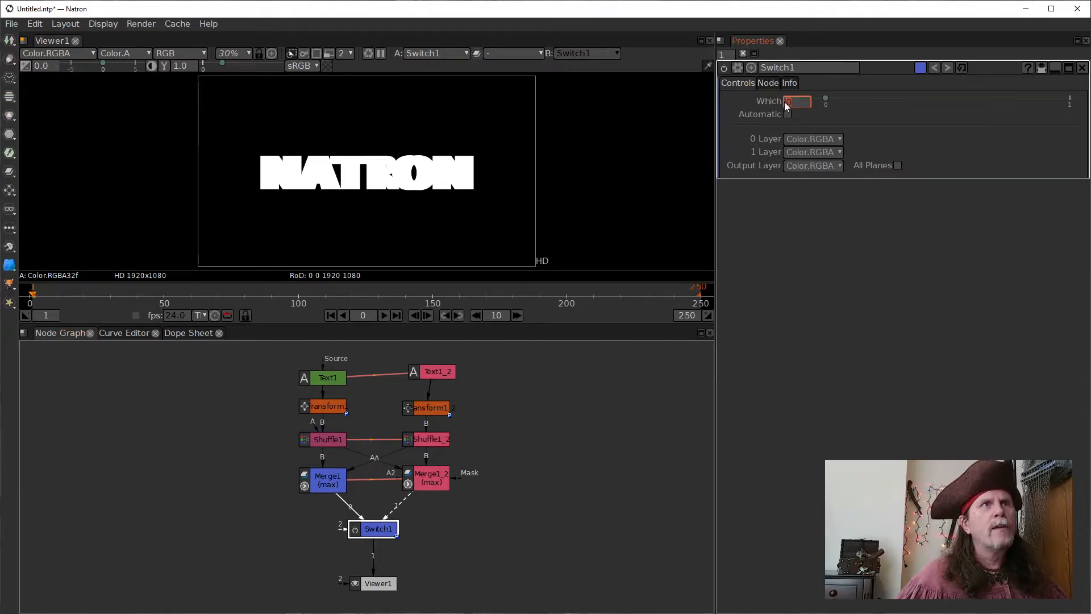
Set the original Merge node's Mix to 0 and check the linked settings on the cloned Merge node
{"action": "left_click", "coordinate": [331, 481]}
{"action": "left_click_drag", "start_coordinate": [1069, 244], "coordinate": [650, 258]}
{"action": "left_click", "coordinate": [433, 475]}
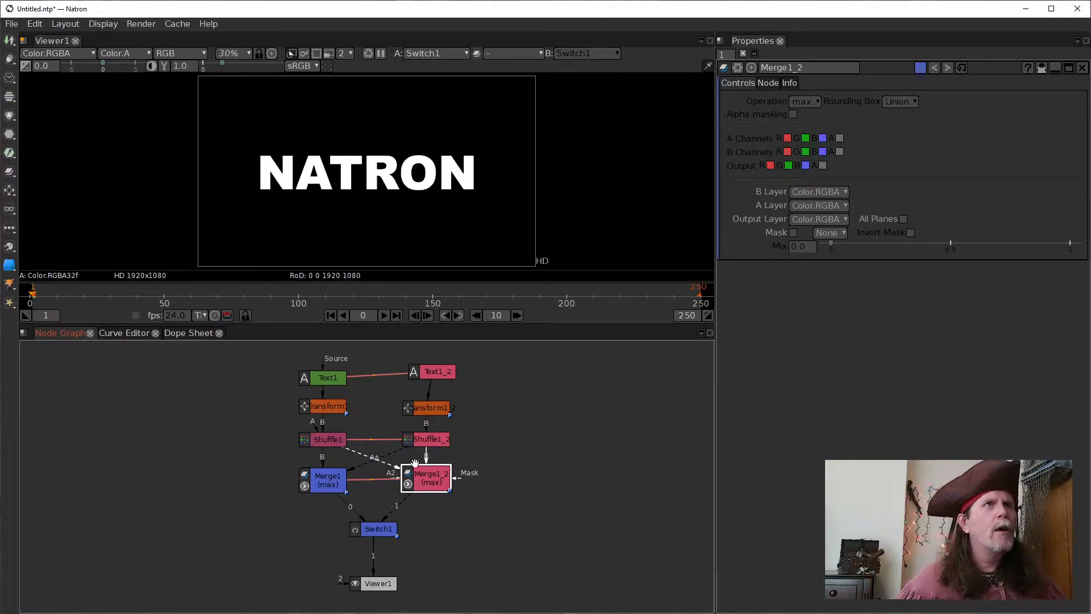
{"action": "left_click", "coordinate": [856, 274]}
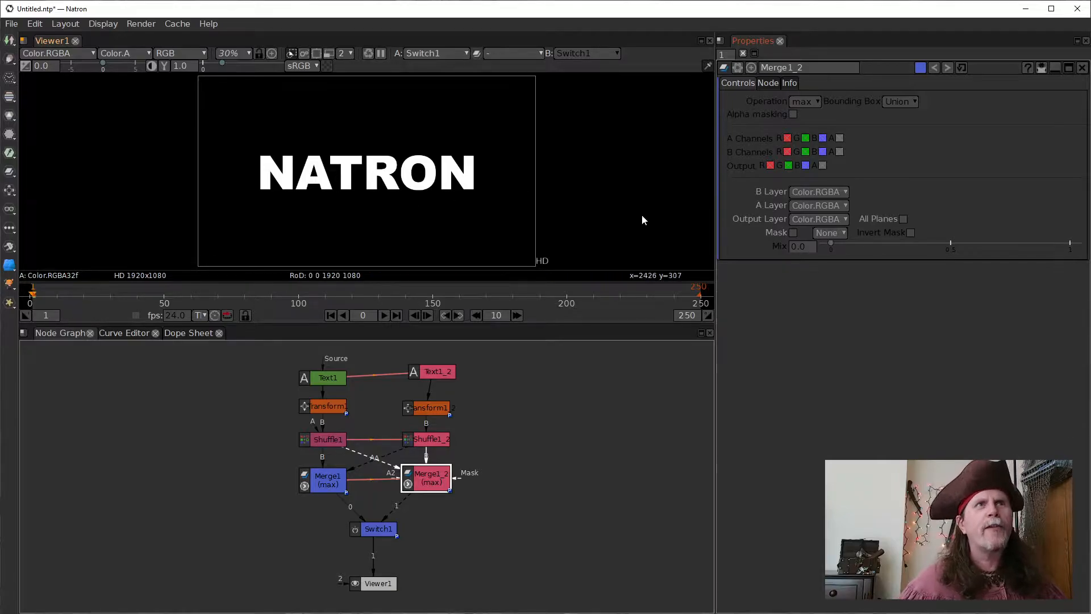
{"action": "left_click", "coordinate": [325, 482]}
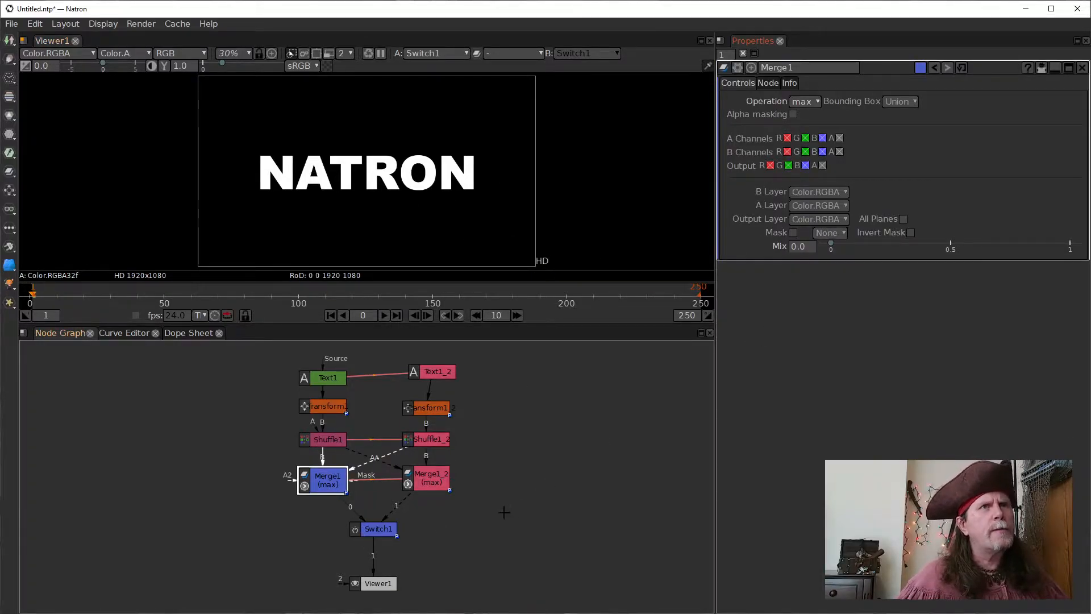
Test the Switch node's Which value at 1, and return it to 0
{"action": "left_click", "coordinate": [375, 530]}
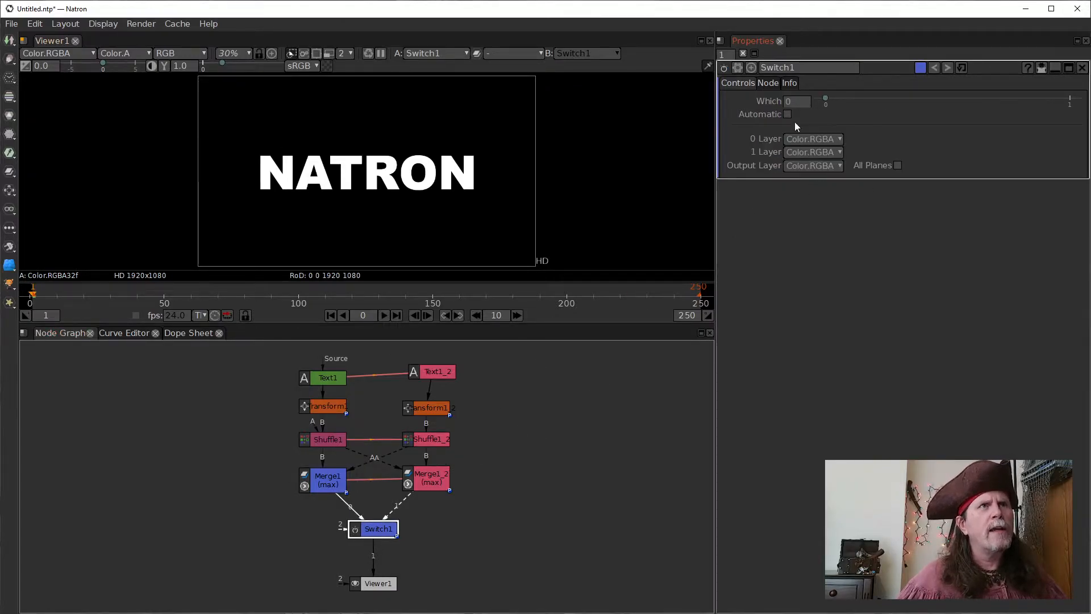
{"action": "left_click_drag", "start_coordinate": [905, 98], "coordinate": [984, 127]}
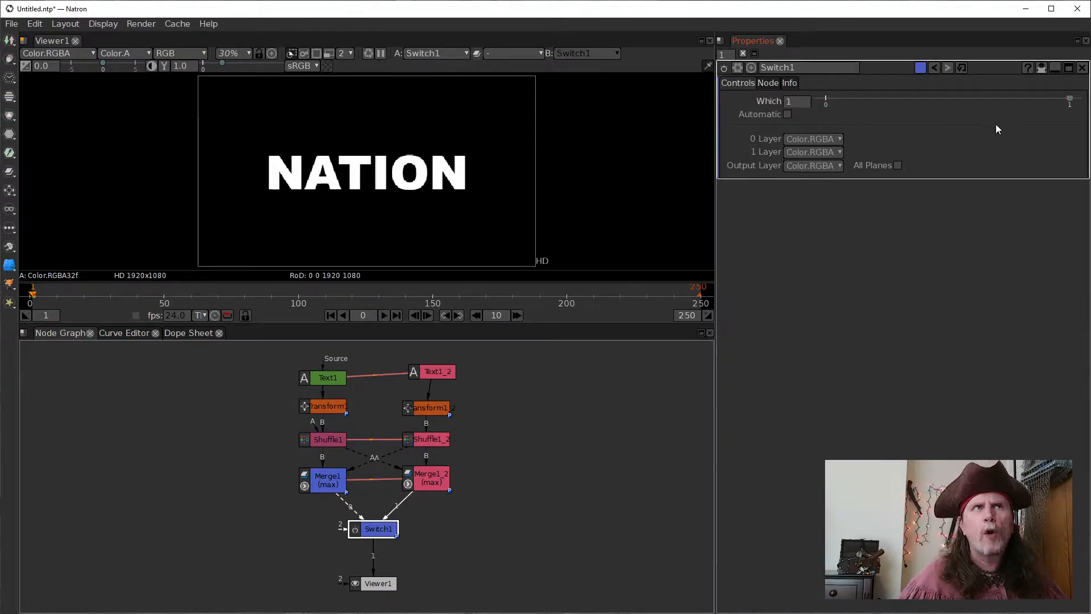
{"action": "left_click_drag", "start_coordinate": [1070, 138], "coordinate": [755, 139]}
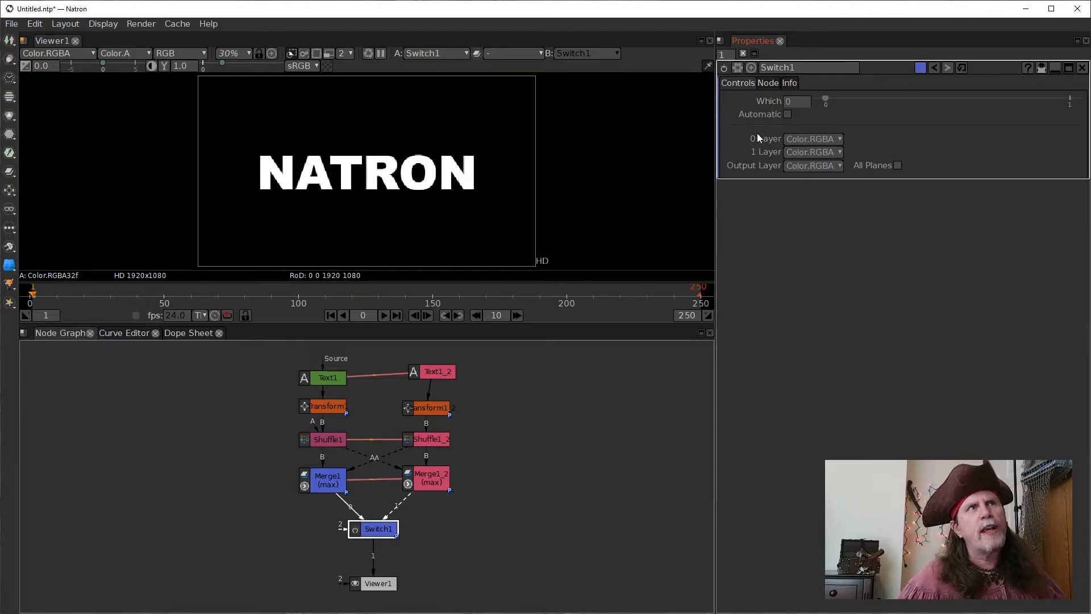
Set the timeline's frame jump increment to 24
{"action": "left_click", "coordinate": [327, 484]}
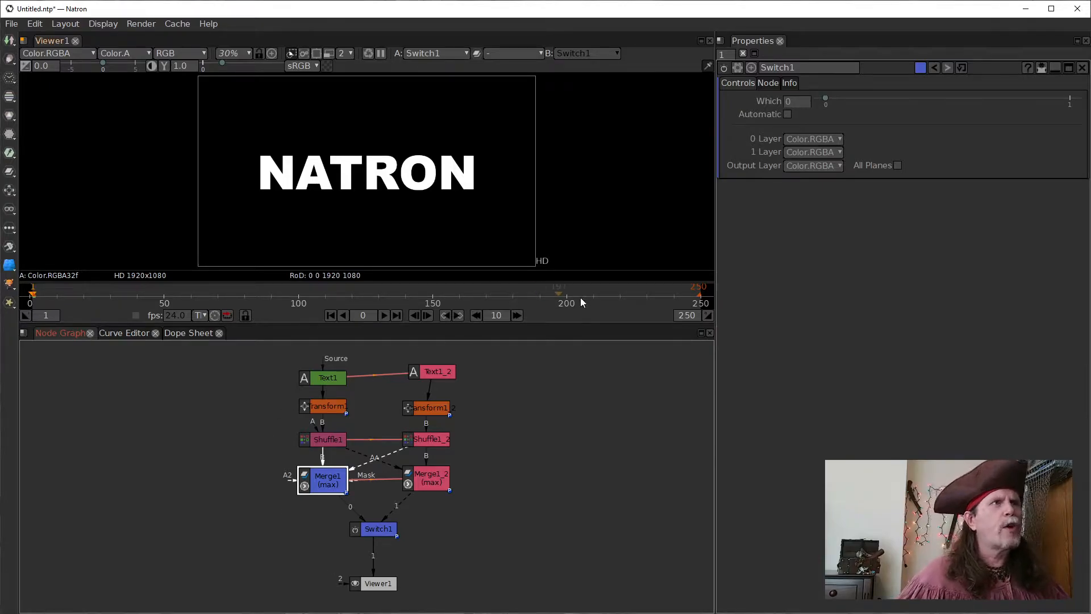
{"action": "key", "text": "Tab"}
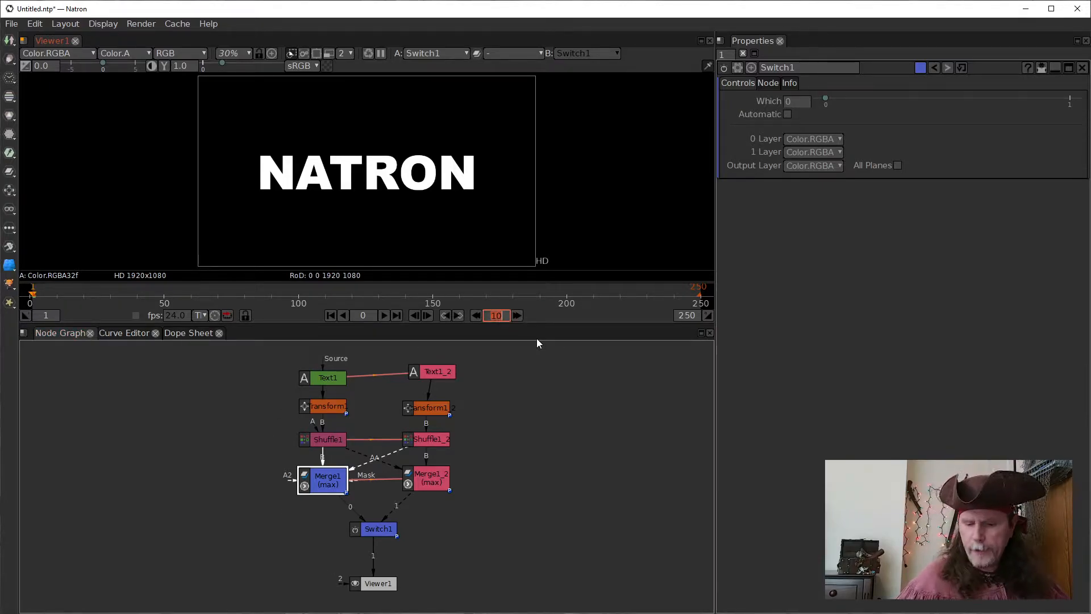
{"action": "type", "text": "24"}
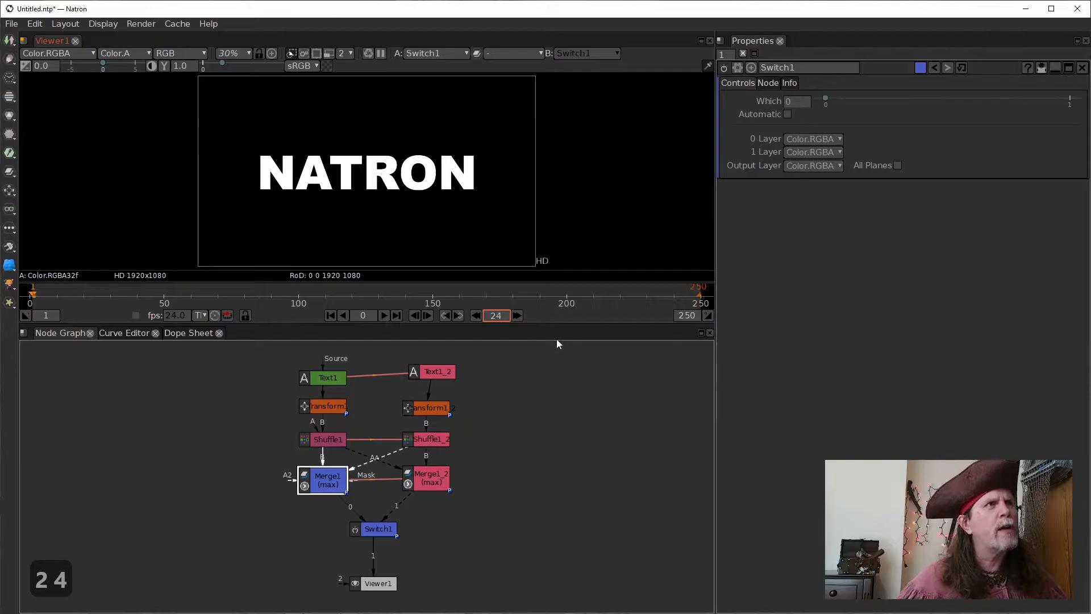
{"action": "left_click", "coordinate": [550, 453]}
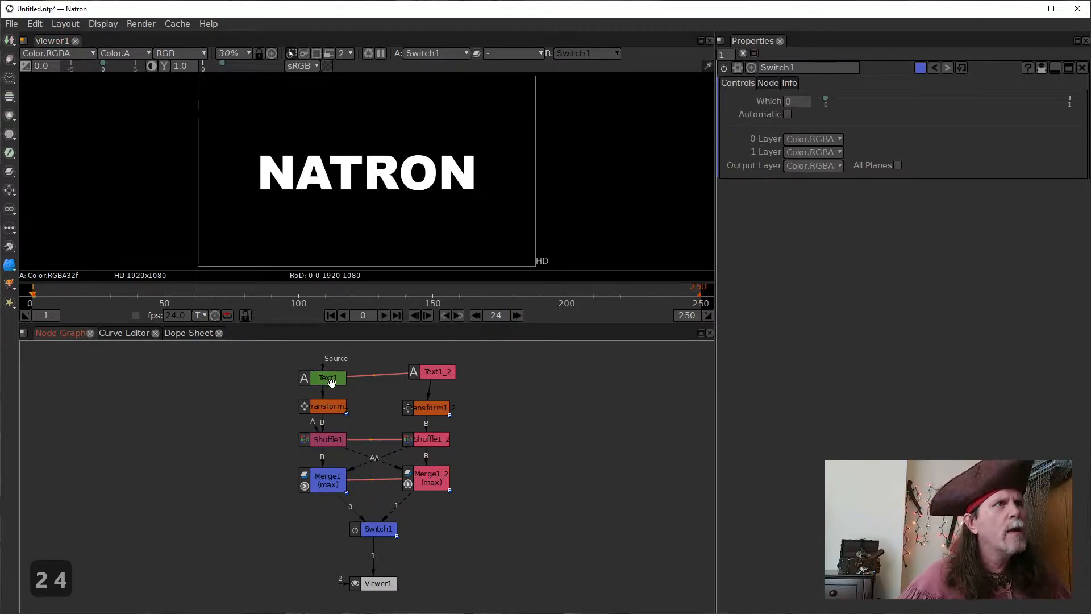
Advance the timeline to frame 25 and set a keyframe on the original Merge node's Mix at 0
{"action": "left_click", "coordinate": [517, 316]}
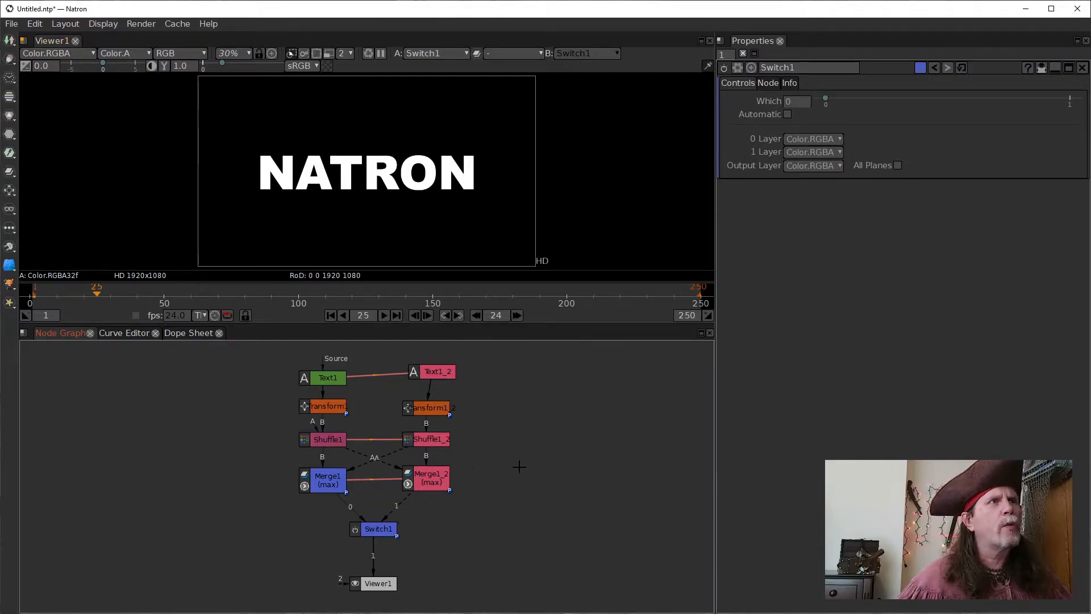
{"action": "left_click", "coordinate": [330, 488]}
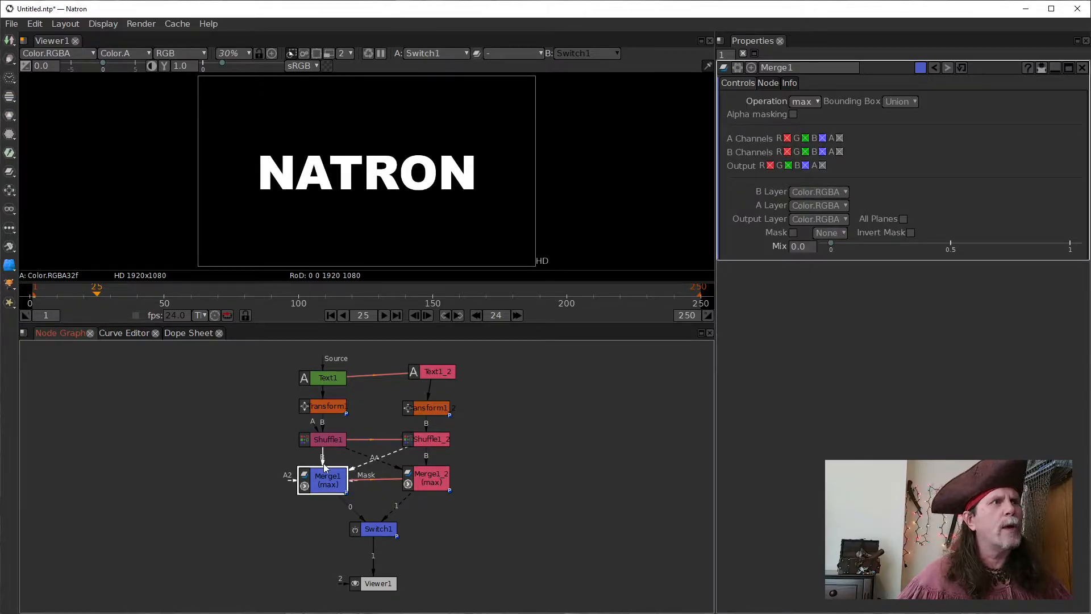
{"action": "right_click", "coordinate": [794, 251]}
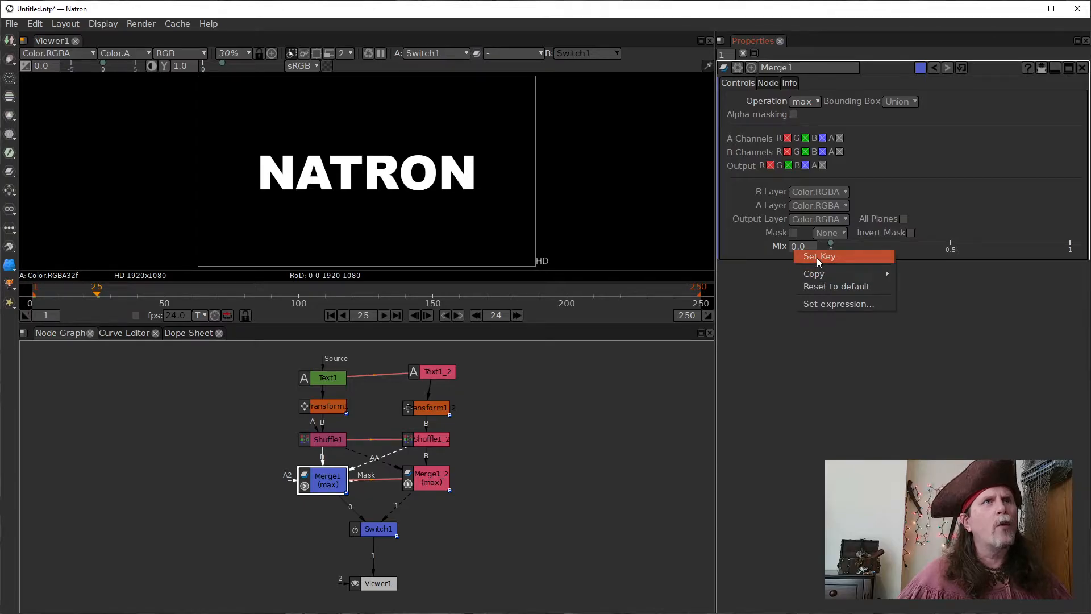
{"action": "left_click", "coordinate": [817, 257]}
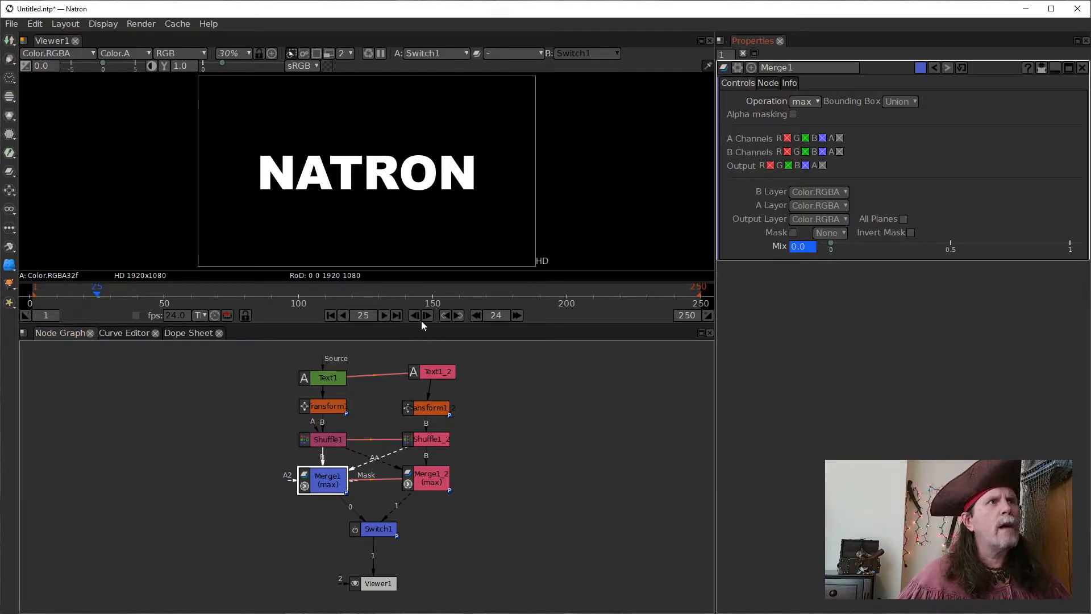
Keyframe the original Merge node's Mix at 1 on frame 49 and at 0 on frame 73
{"action": "left_click", "coordinate": [519, 316]}
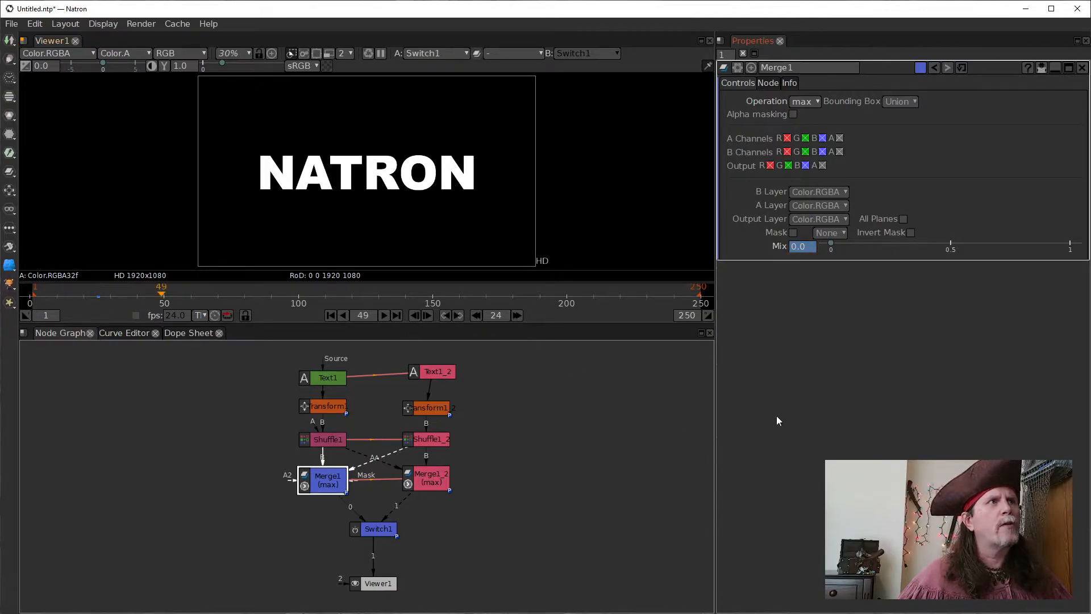
{"action": "type", "text": "1"}
{"action": "key", "text": "Return"}
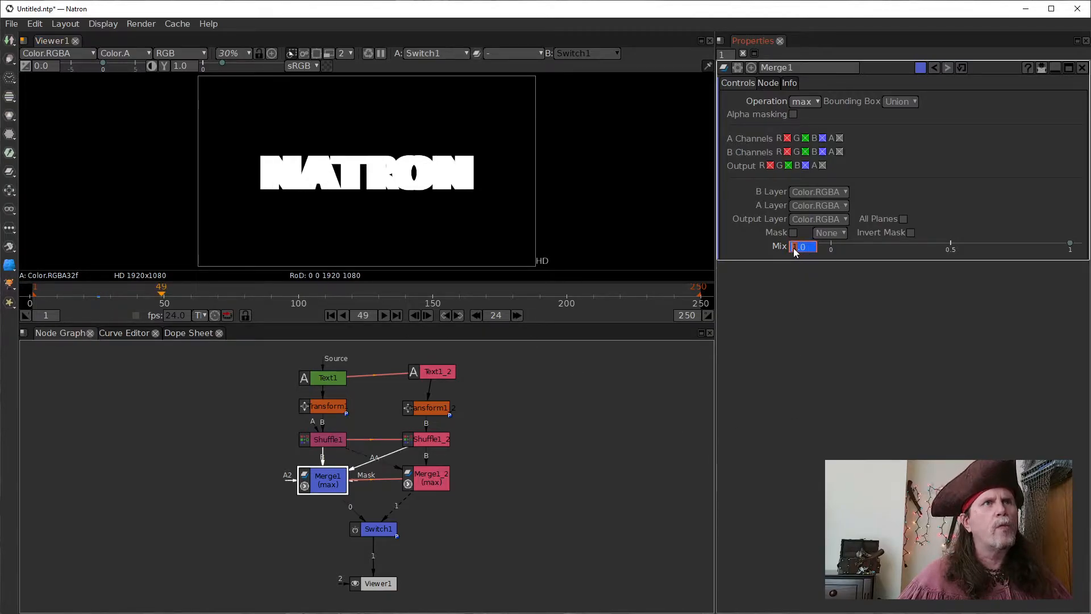
{"action": "left_click", "coordinate": [517, 316]}
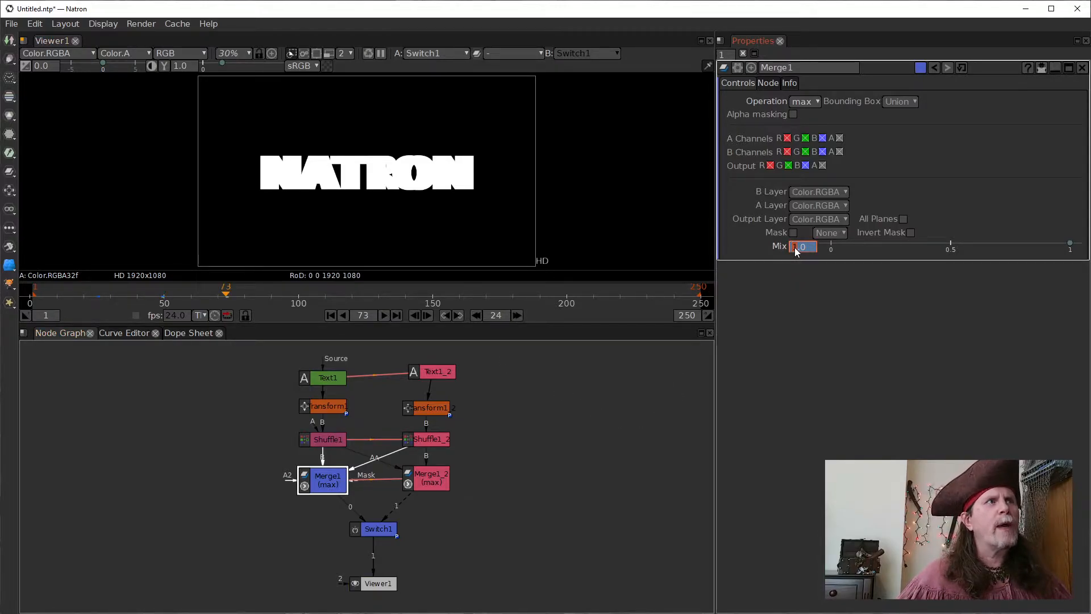
{"action": "type", "text": "0"}
{"action": "key", "text": "Return"}
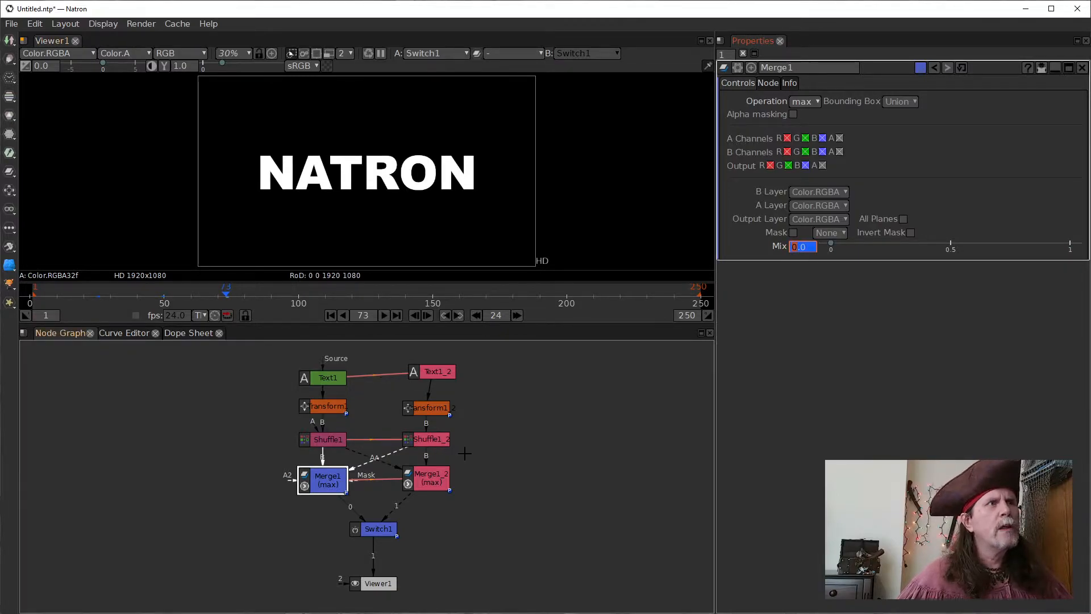
Advance to frame 97 and keyframe the original Merge node's Mix at 0
{"action": "left_click", "coordinate": [515, 319]}
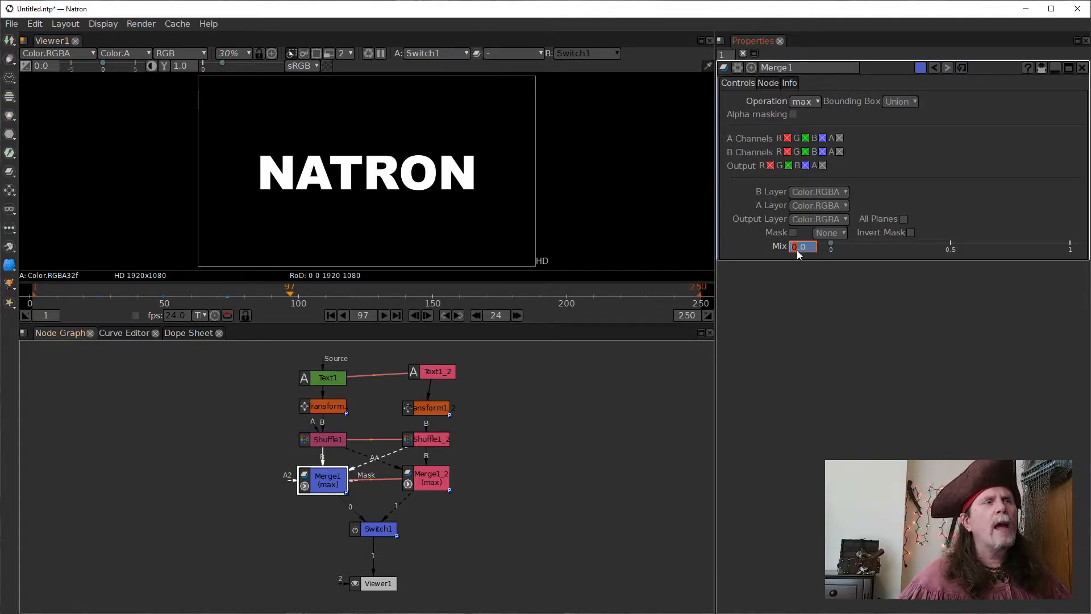
{"action": "type", "text": "1"}
{"action": "key", "text": "Return"}
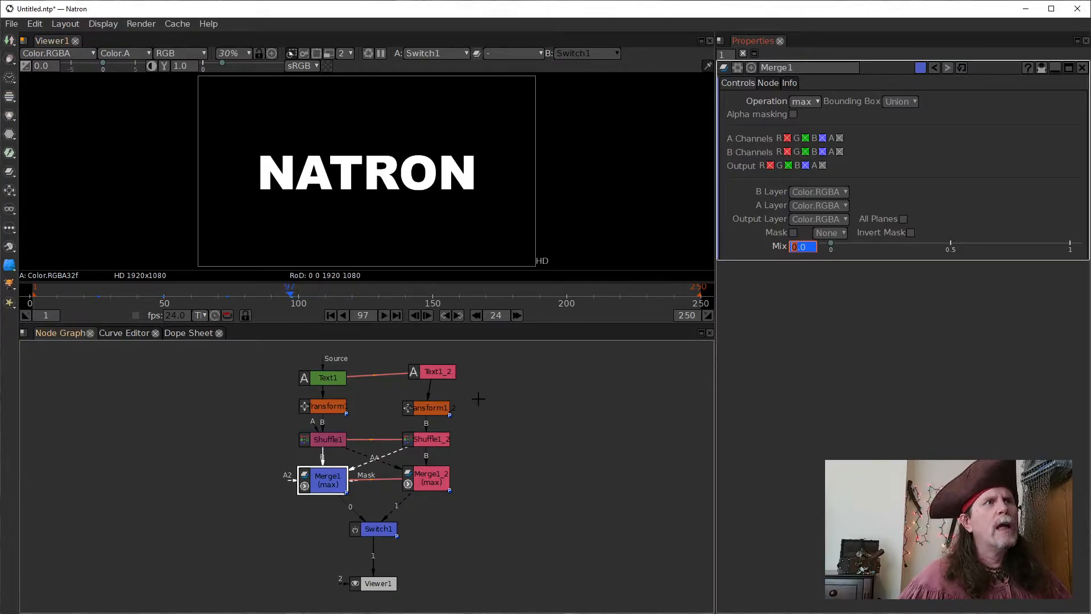
Keyframe the original Merge node's Mix at 1 on frame 121 and at 0 on frame 145
{"action": "left_click", "coordinate": [440, 373]}
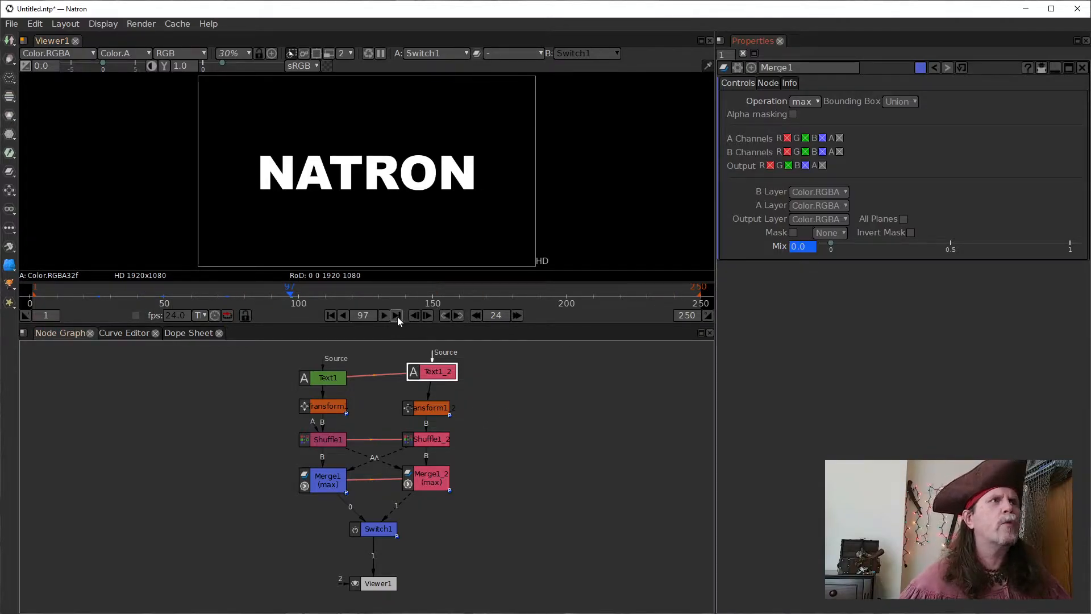
{"action": "left_click", "coordinate": [516, 315]}
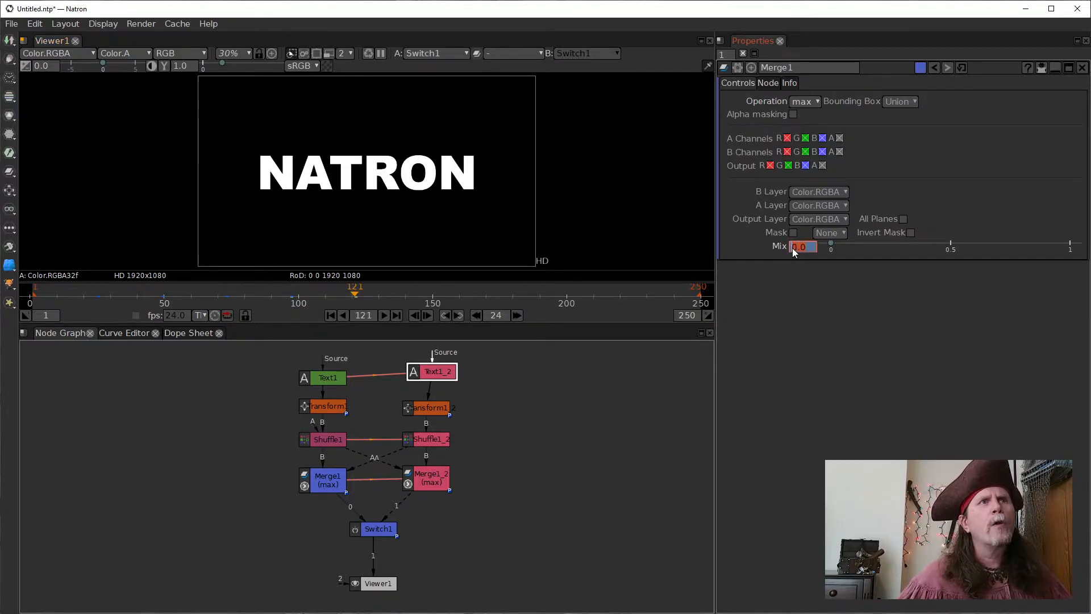
{"action": "type", "text": "1"}
{"action": "key", "text": "Return"}
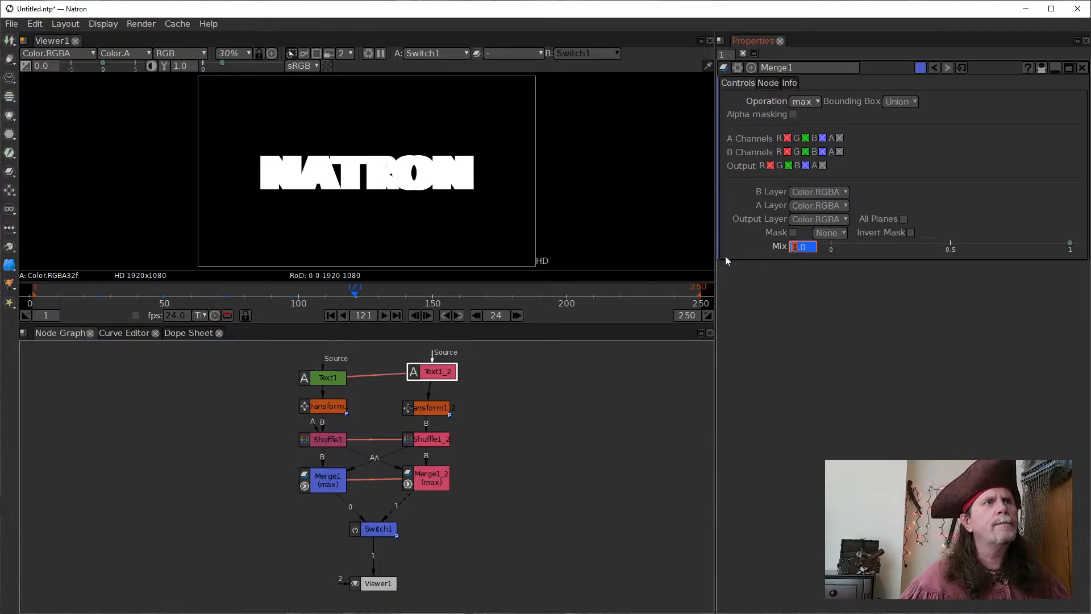
{"action": "left_click", "coordinate": [516, 315]}
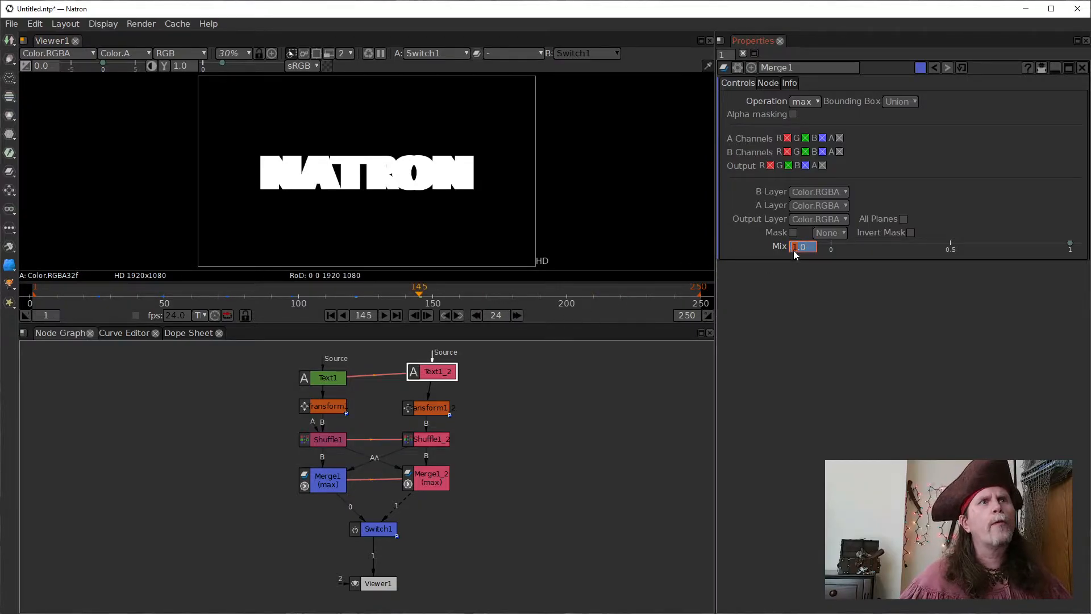
{"action": "type", "text": "0"}
{"action": "key", "text": "Return"}
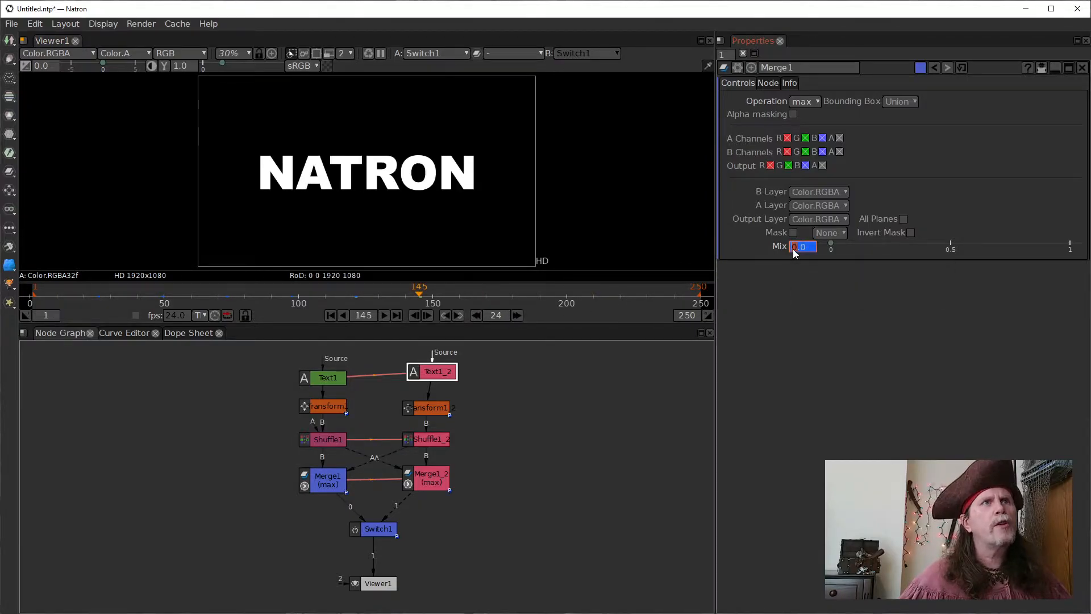
Check that the cloned Merge node's Mix is linked to the animated original, and return the timeline to frame 1
{"action": "left_click", "coordinate": [327, 475]}
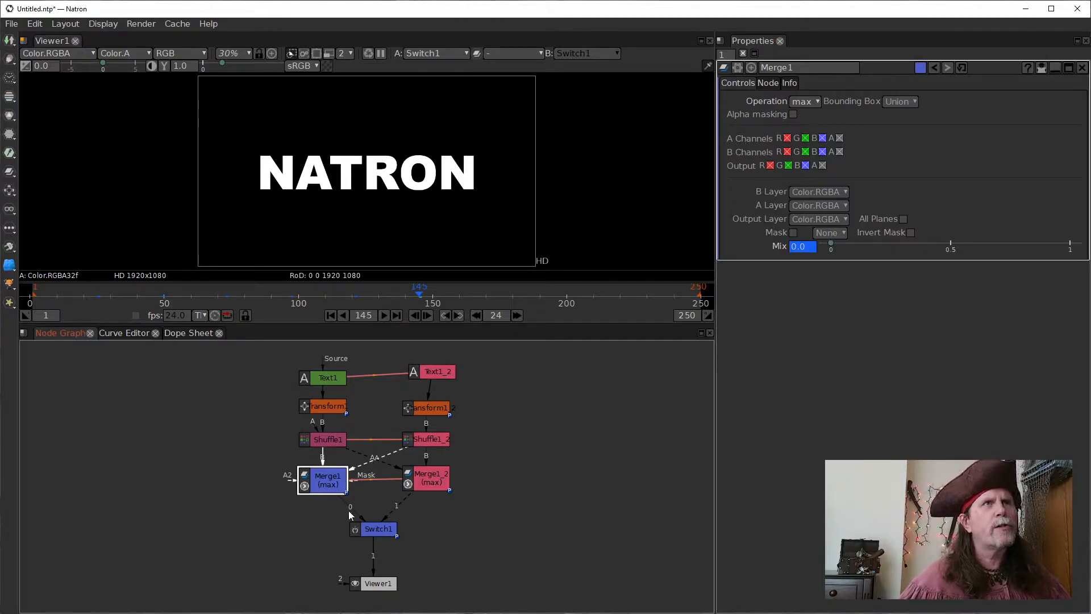
{"action": "left_click", "coordinate": [426, 480]}
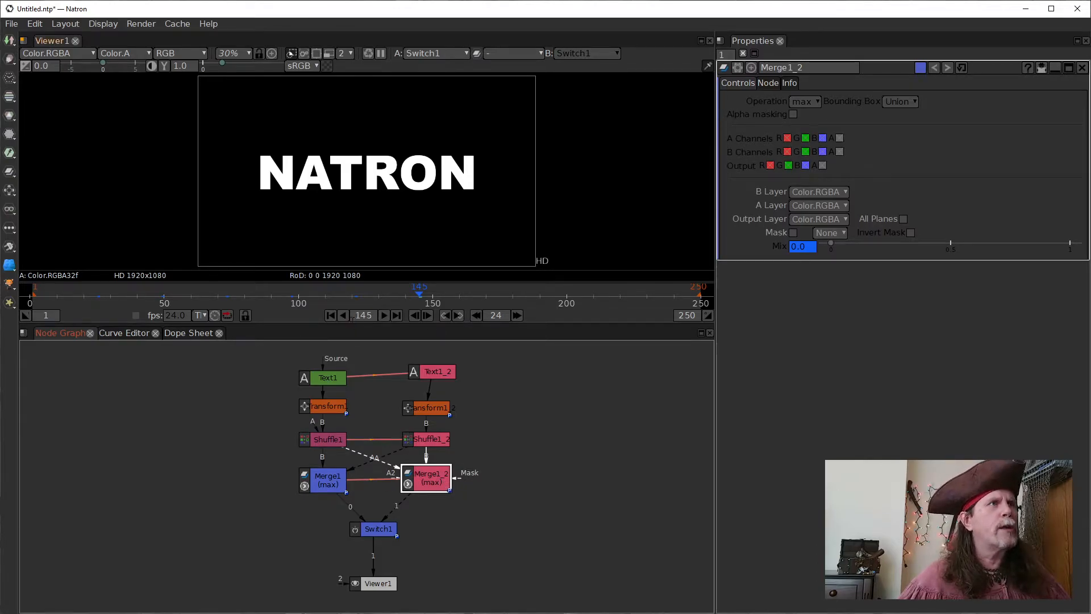
{"action": "left_click", "coordinate": [334, 319]}
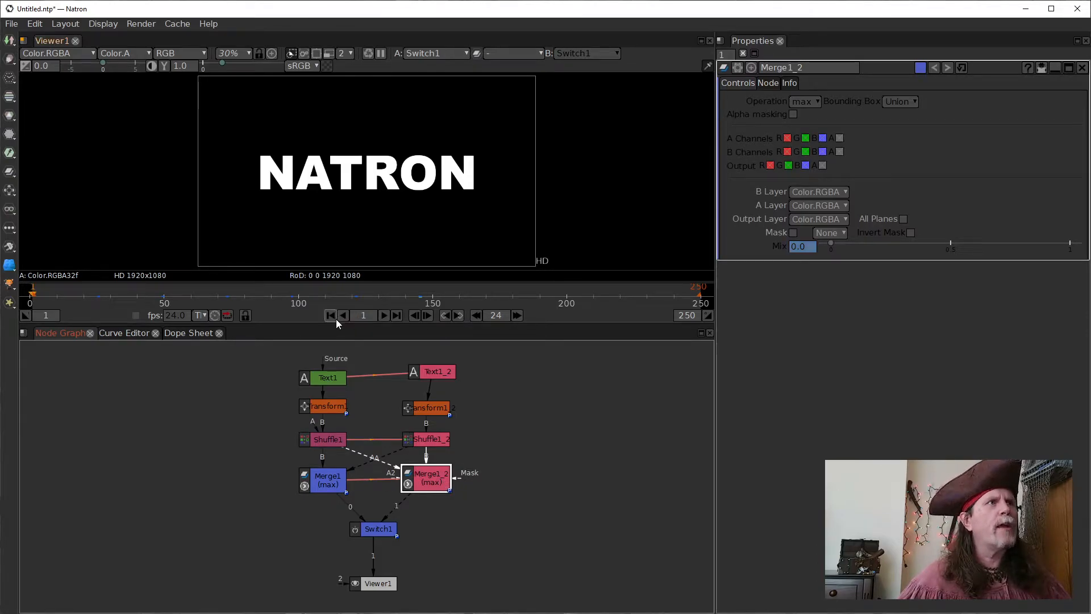
Play back the morph animation, stop it, and inspect the NATRON Text node's properties
{"action": "left_click", "coordinate": [383, 316]}
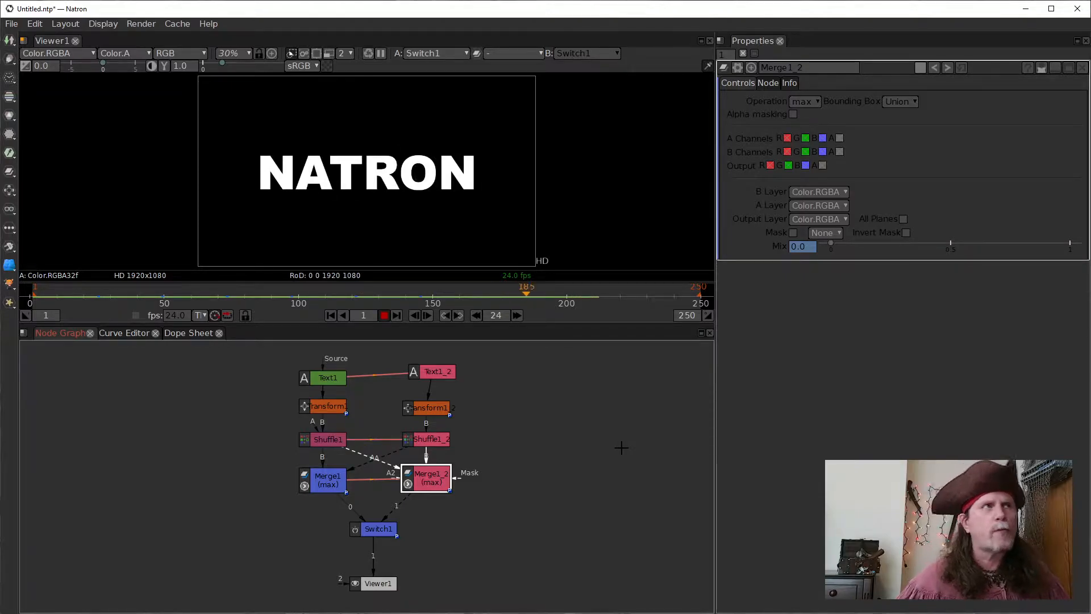
{"action": "left_click", "coordinate": [385, 316]}
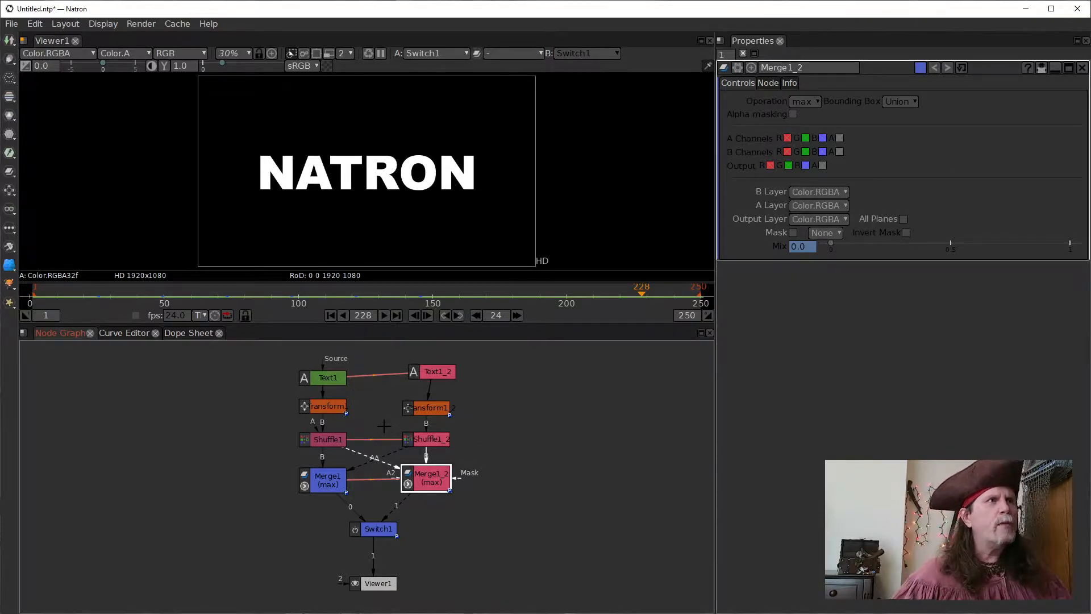
{"action": "left_click", "coordinate": [337, 406]}
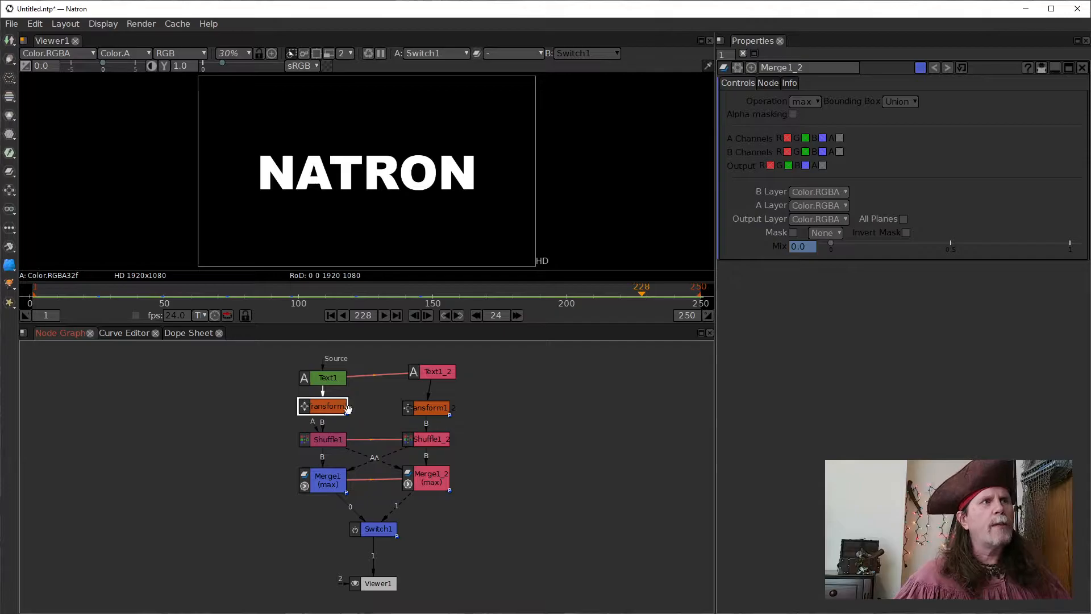
{"action": "left_click", "coordinate": [318, 378]}
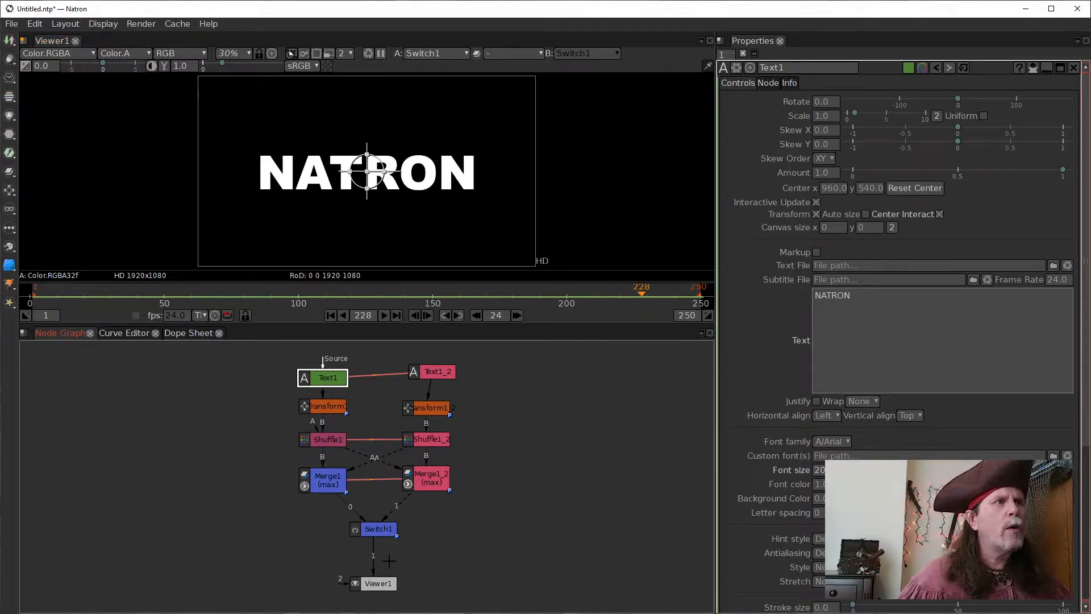
{"action": "left_click", "coordinate": [341, 407]}
Add a separate Merge node, connecting its A input to the NATRON Transform and its B input to the NATION Transform
{"action": "left_click", "coordinate": [538, 472]}
{"action": "key", "text": "m"}
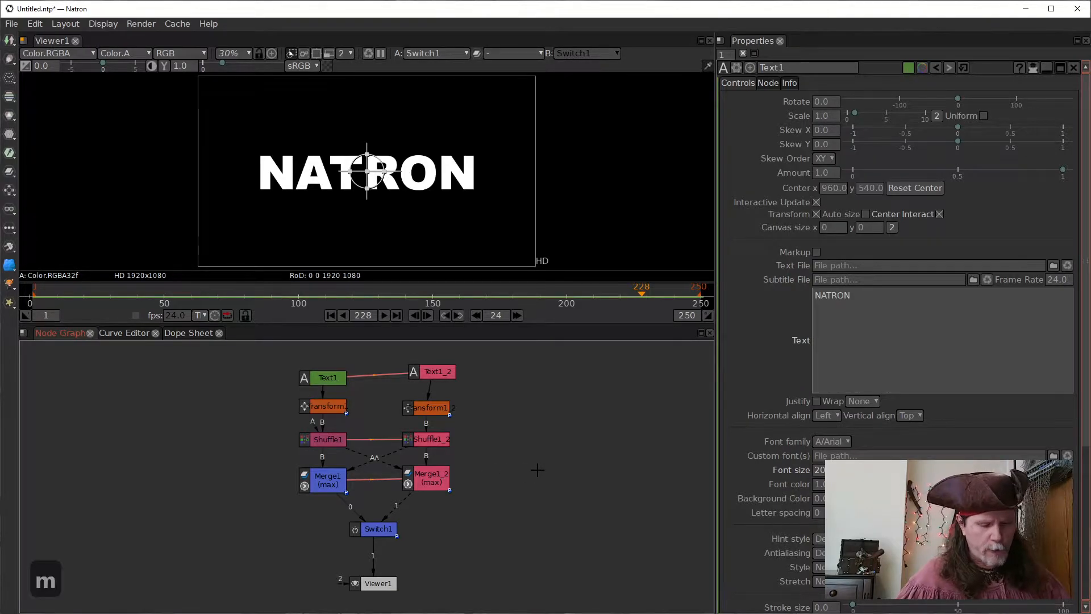
{"action": "left_click_drag", "start_coordinate": [534, 479], "coordinate": [339, 412]}
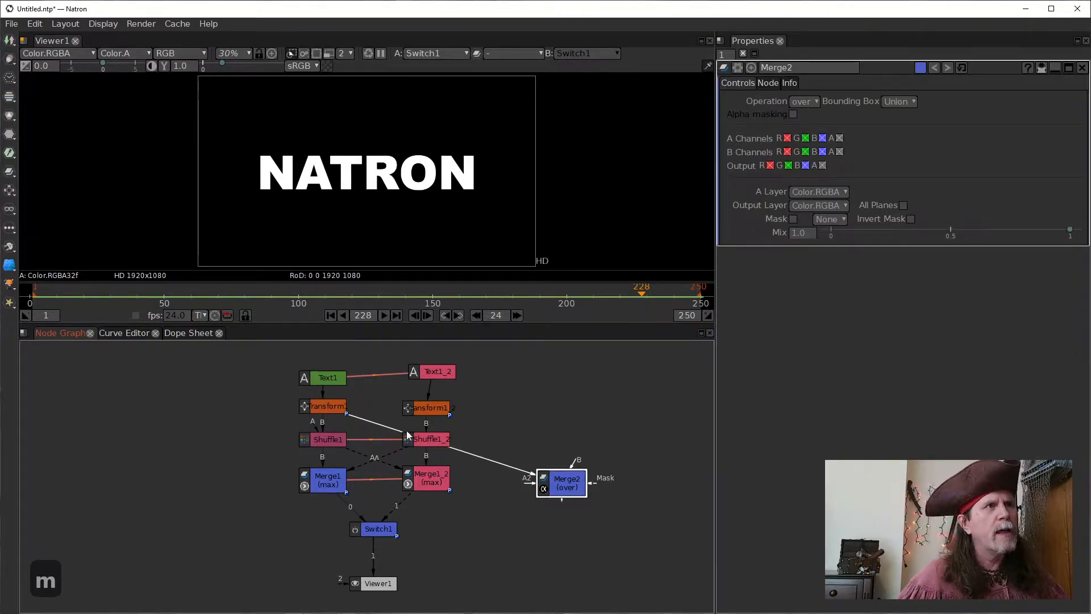
{"action": "left_click_drag", "start_coordinate": [573, 464], "coordinate": [435, 413]}
{"action": "left_click_drag", "start_coordinate": [557, 492], "coordinate": [535, 482]}
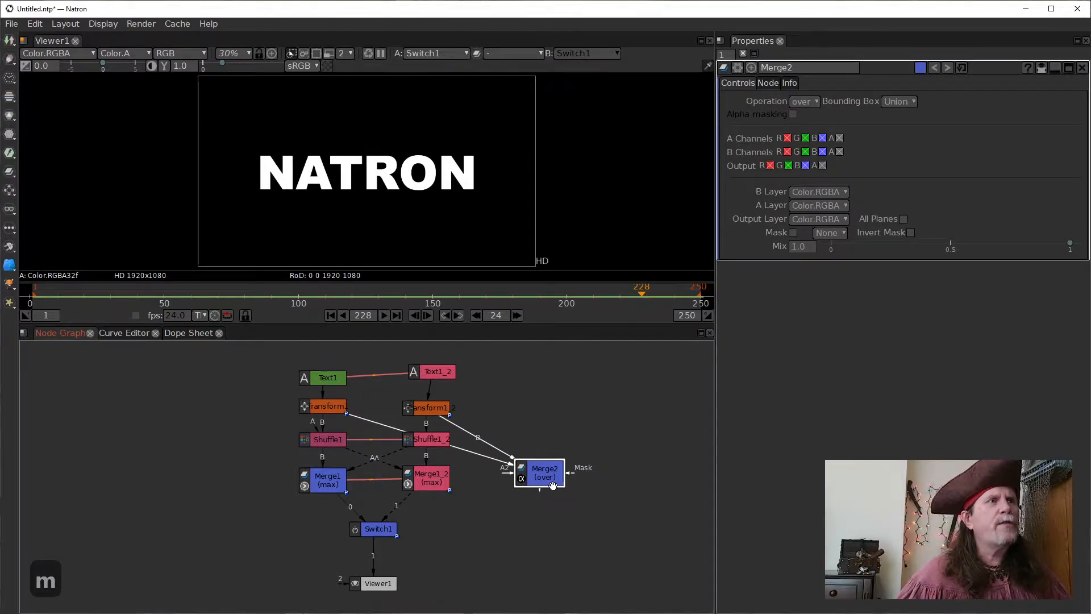
Set the NATRON Text node's font color to pure red (255, 0, 0)
{"action": "double_click", "coordinate": [331, 378]}
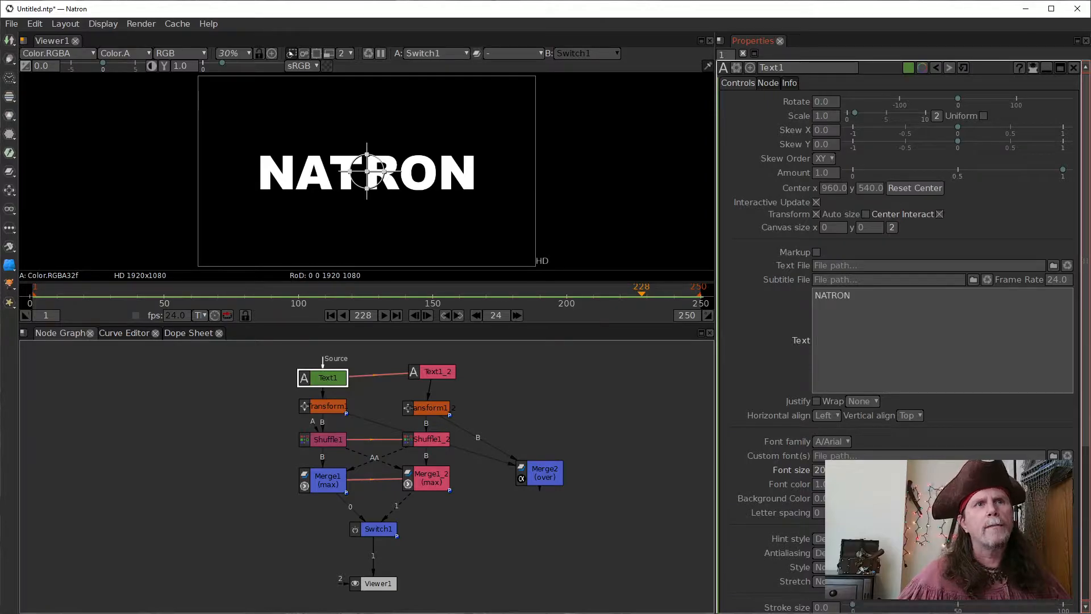
{"action": "left_click", "coordinate": [1066, 484]}
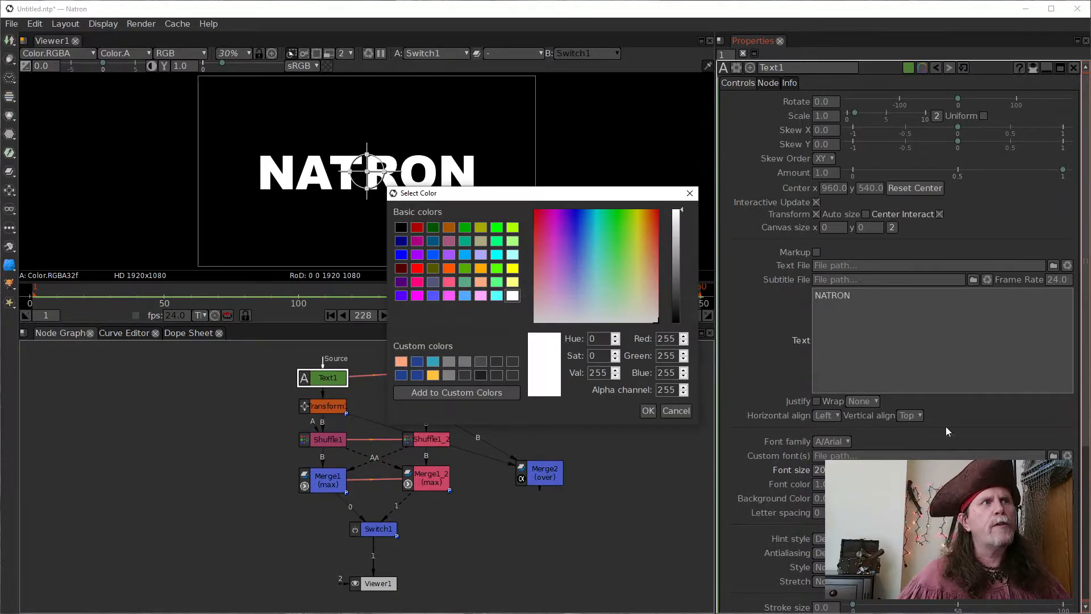
{"action": "left_click", "coordinate": [421, 267]}
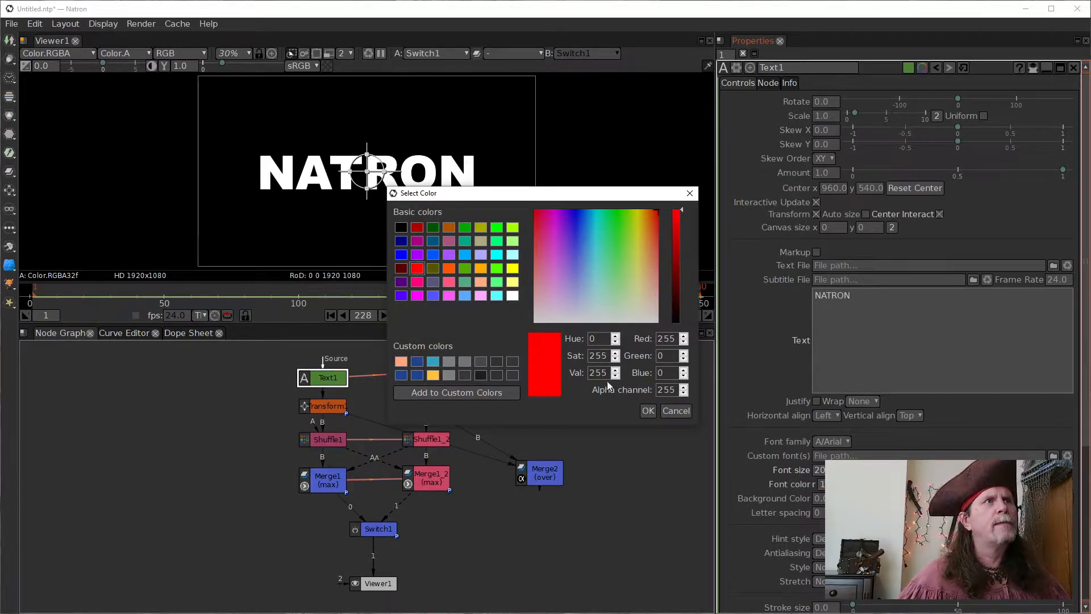
{"action": "left_click", "coordinate": [648, 411]}
Change the NATION Text node's font color to green, with its red value at 0
{"action": "left_click", "coordinate": [439, 371]}
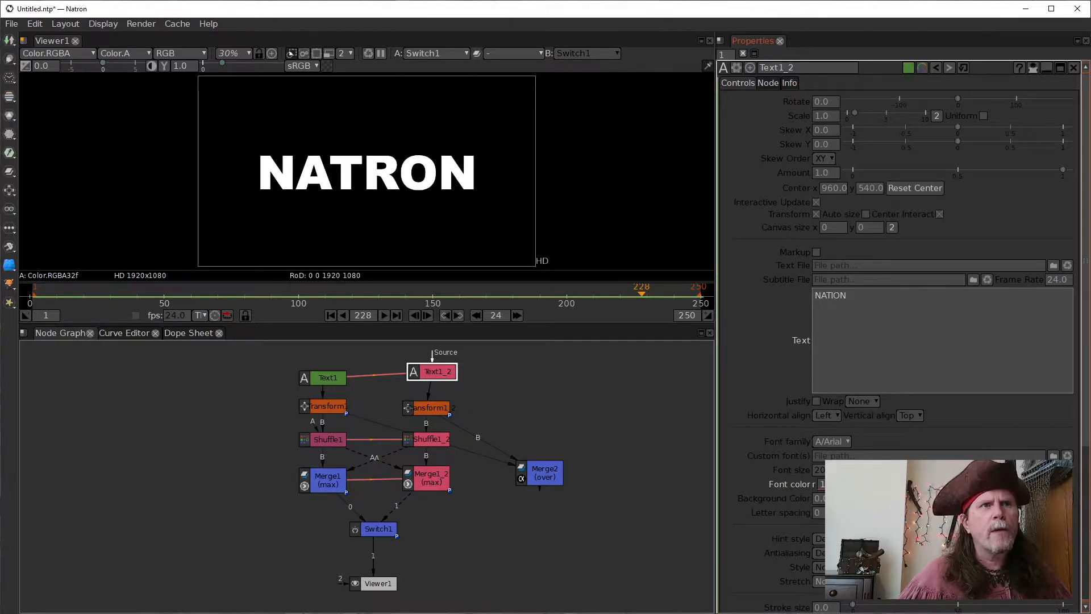
{"action": "double_click", "coordinate": [822, 484]}
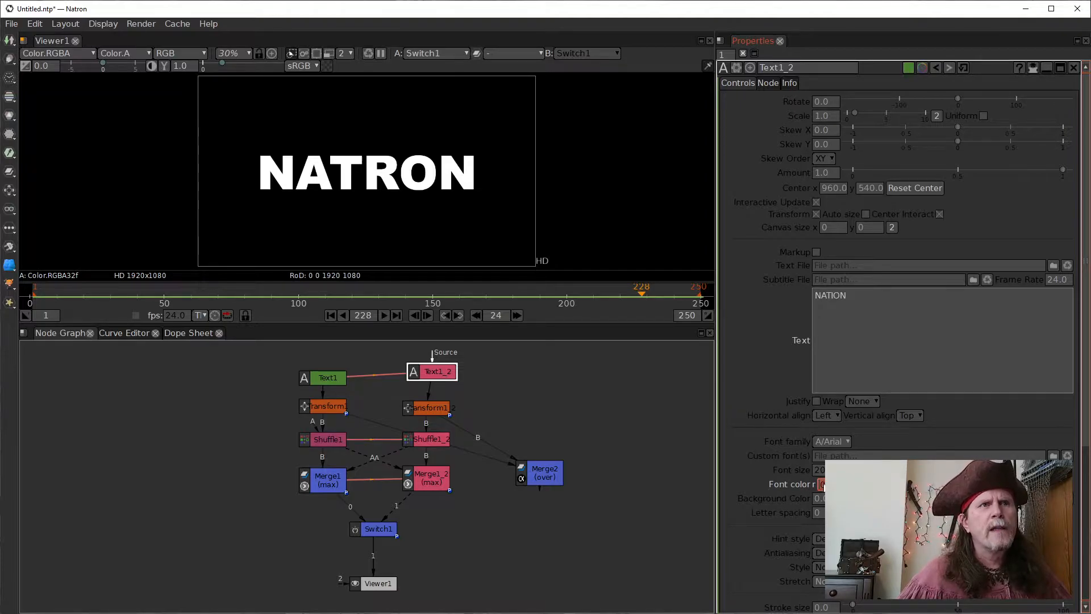
{"action": "type", "text": "0"}
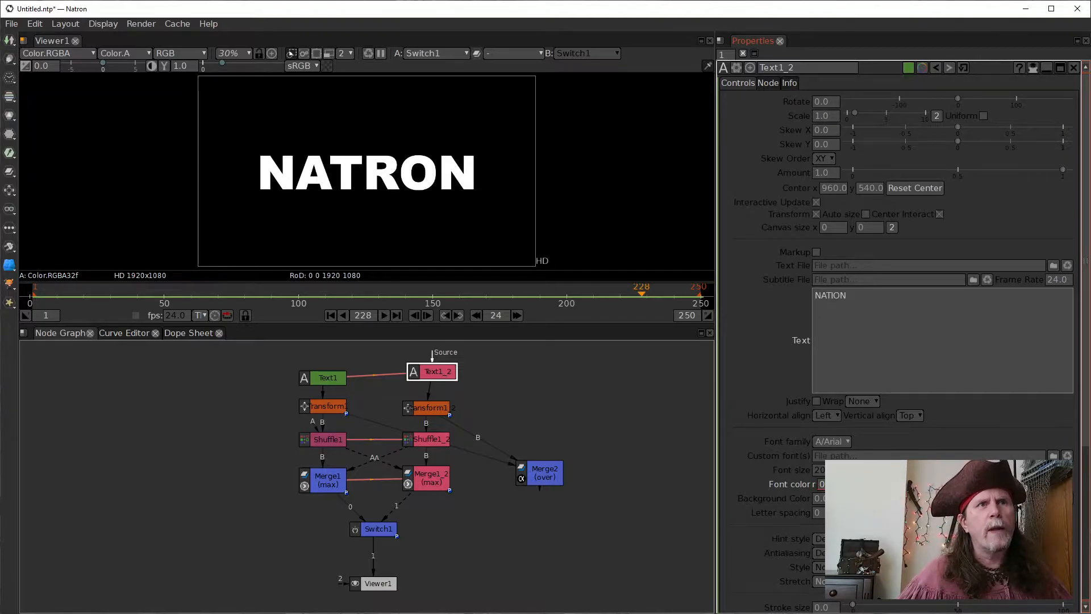
View the NATRON and NATION Text nodes alternately in the viewer to compare their colors and widths
{"action": "left_click", "coordinate": [334, 381]}
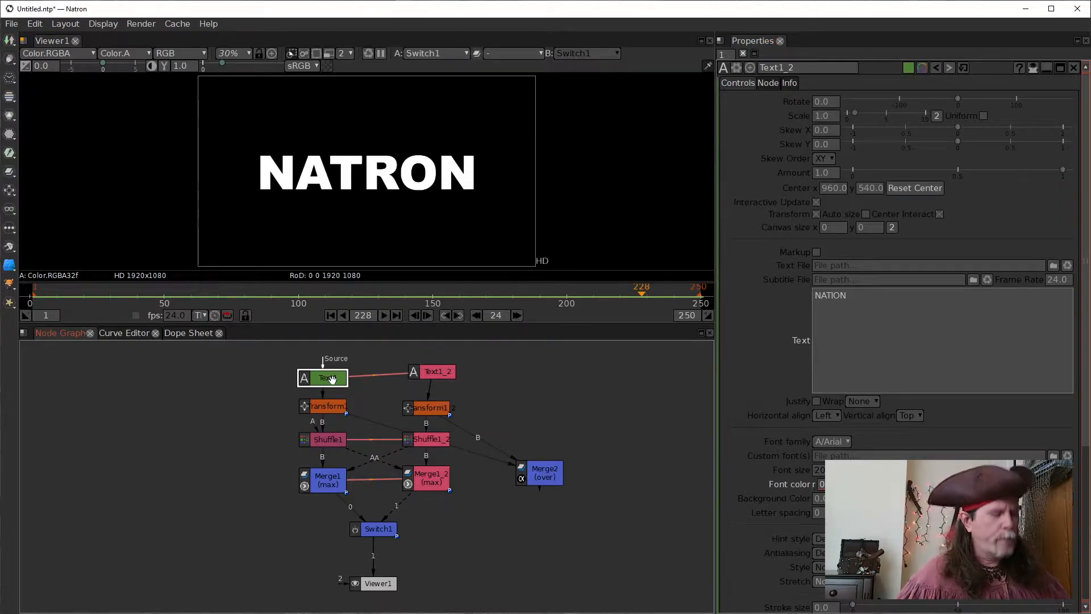
{"action": "key", "text": "1"}
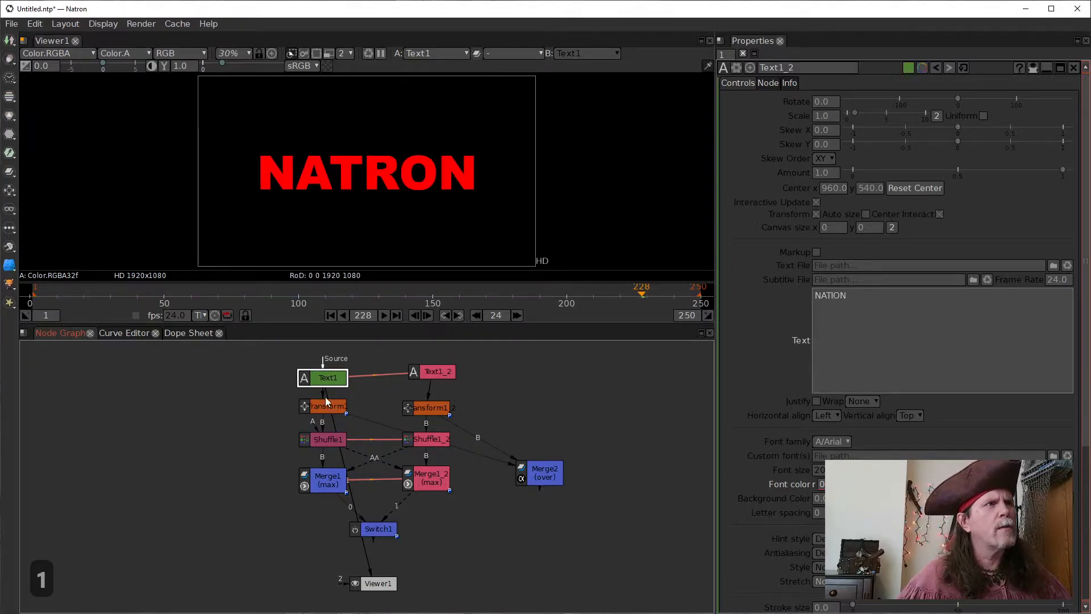
{"action": "left_click", "coordinate": [435, 376]}
{"action": "key", "text": "1"}
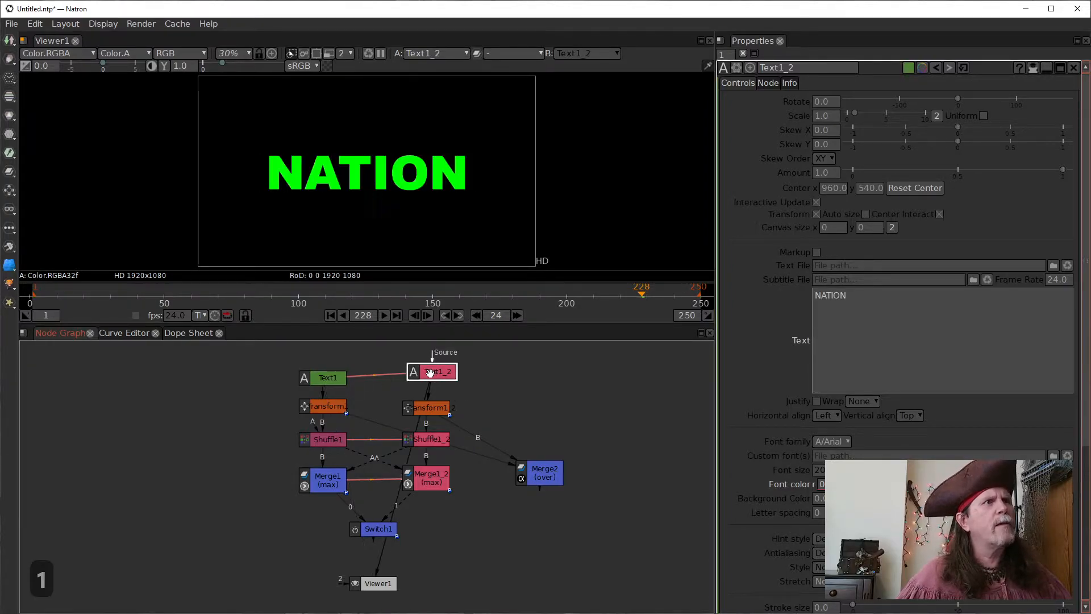
{"action": "left_click", "coordinate": [317, 380]}
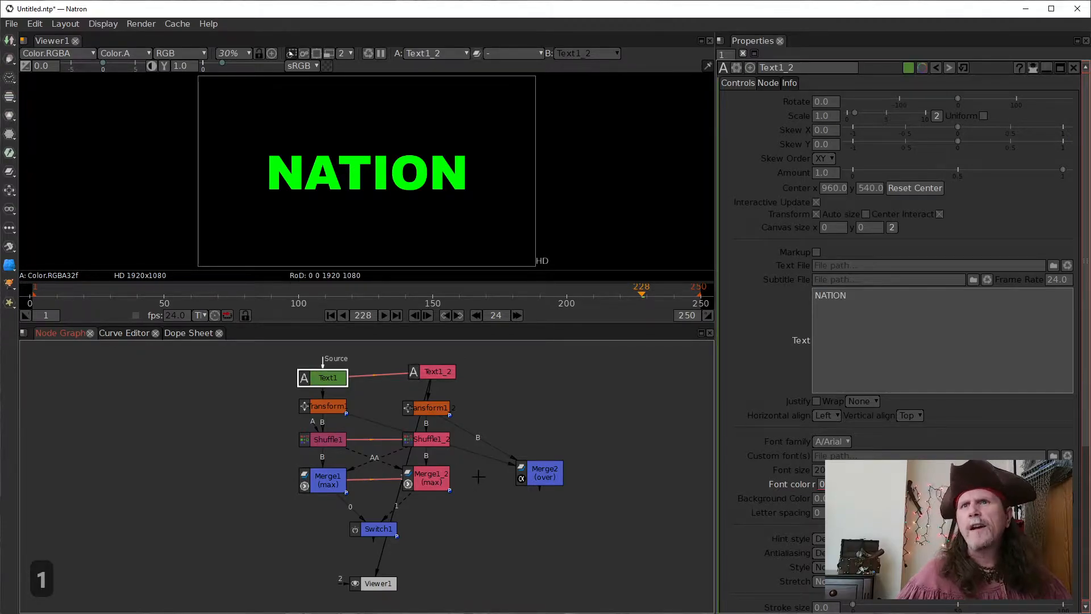
{"action": "left_click", "coordinate": [322, 407]}
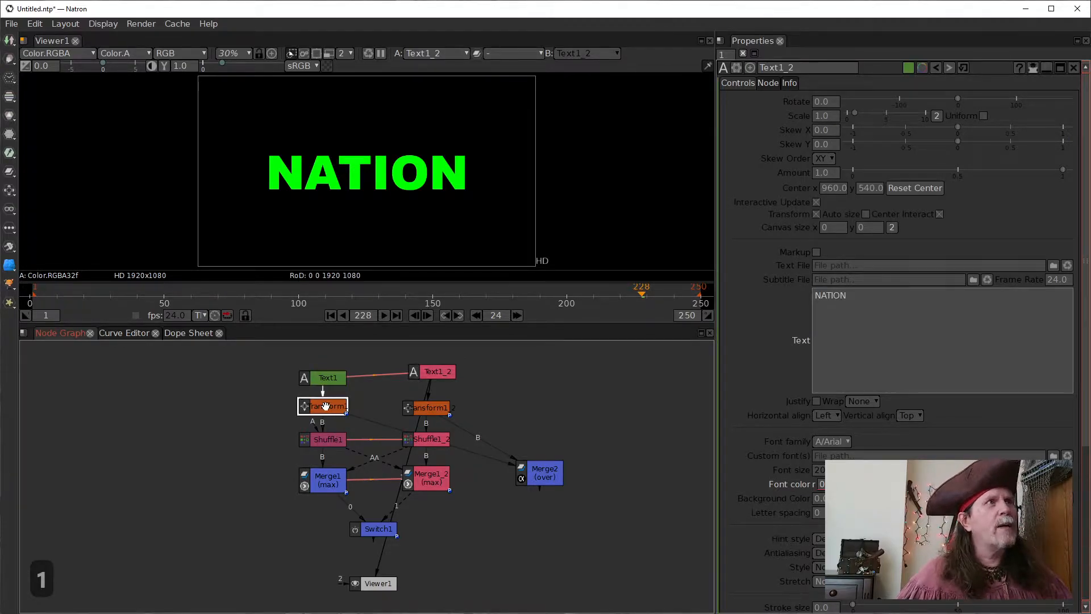
{"action": "left_click", "coordinate": [319, 376]}
{"action": "key", "text": "1"}
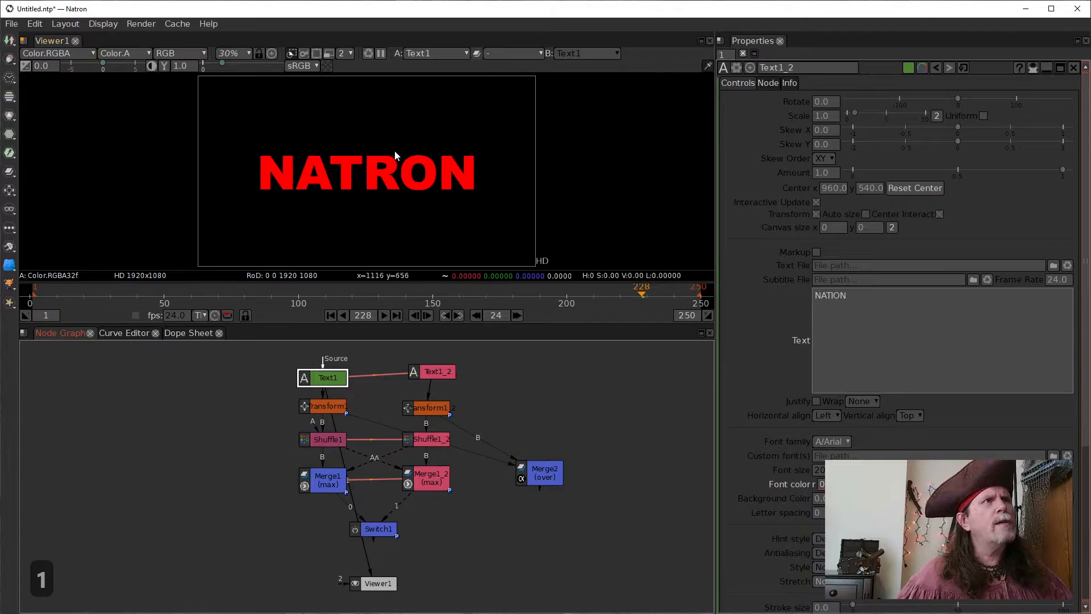
{"action": "left_click", "coordinate": [440, 376]}
{"action": "key", "text": "1"}
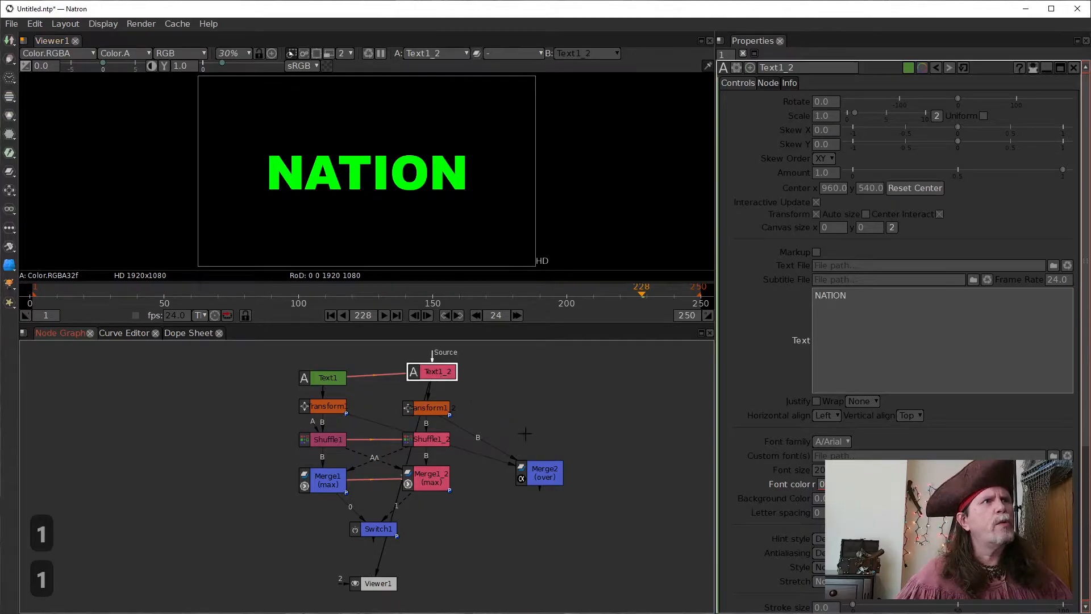
Show the new over Merge node's output in the viewer and open its properties
{"action": "left_click", "coordinate": [545, 469]}
{"action": "key", "text": "1"}
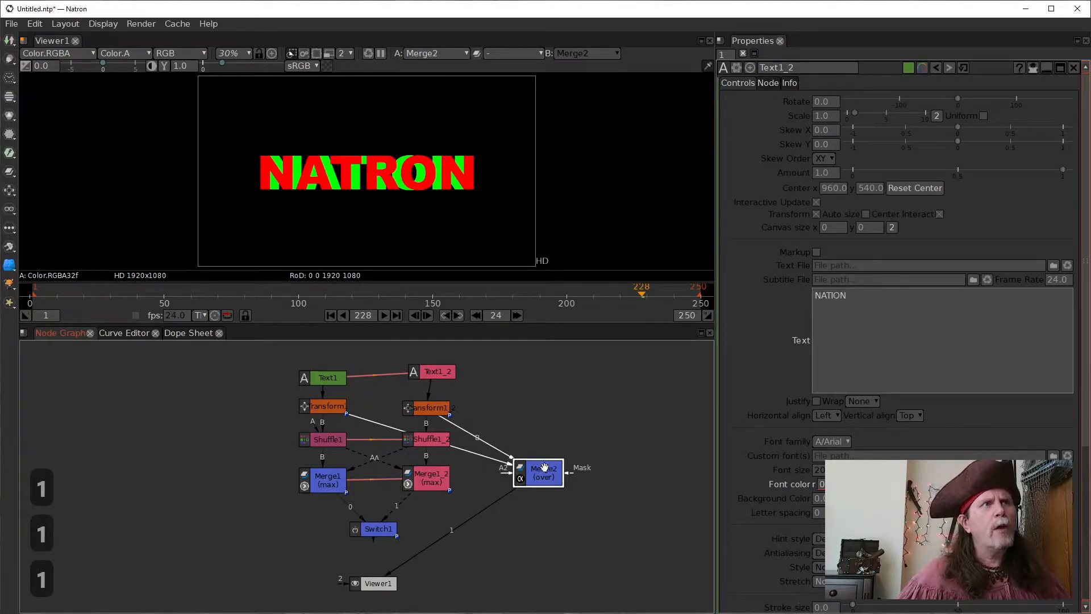
{"action": "double_click", "coordinate": [541, 476]}
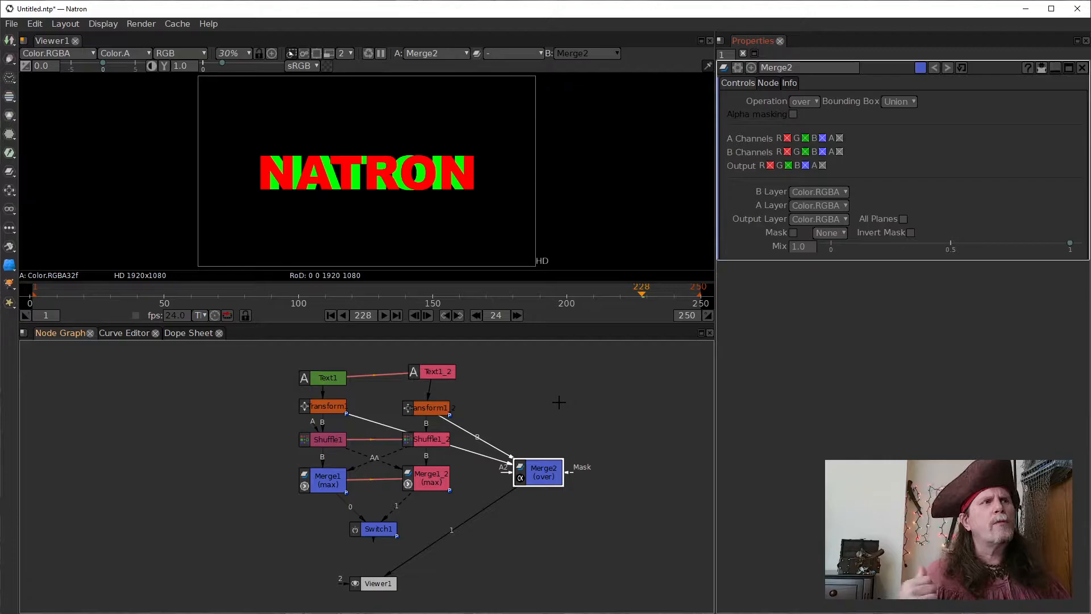
Open the original max Merge node's properties, allow two property panels, and check its Mix keyframes, leaving the timeline on frame 25
{"action": "left_click", "coordinate": [332, 410]}
{"action": "double_click", "coordinate": [332, 411]}
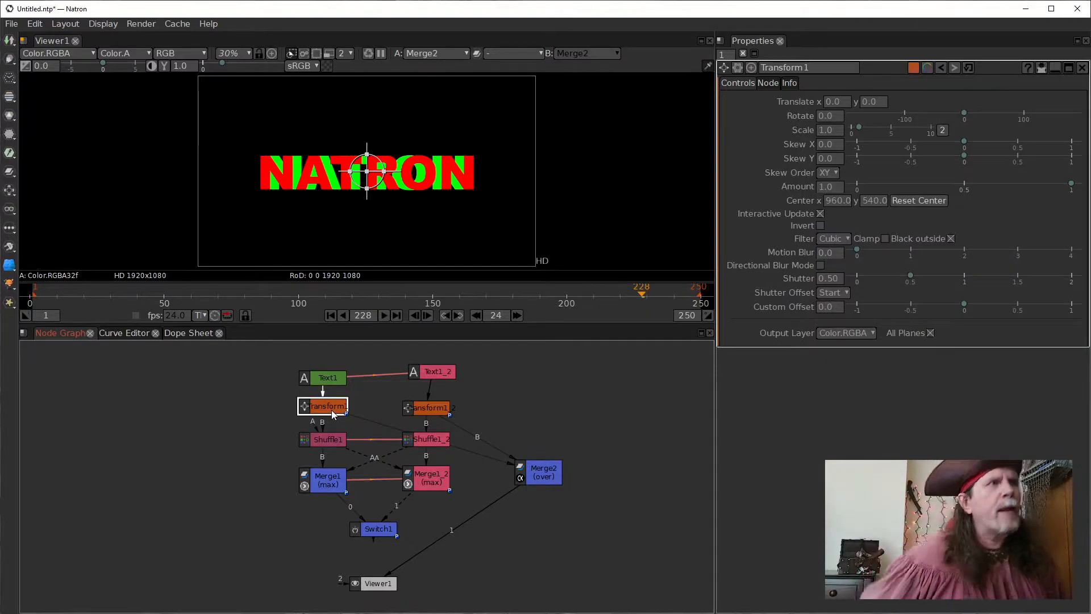
{"action": "double_click", "coordinate": [337, 485]}
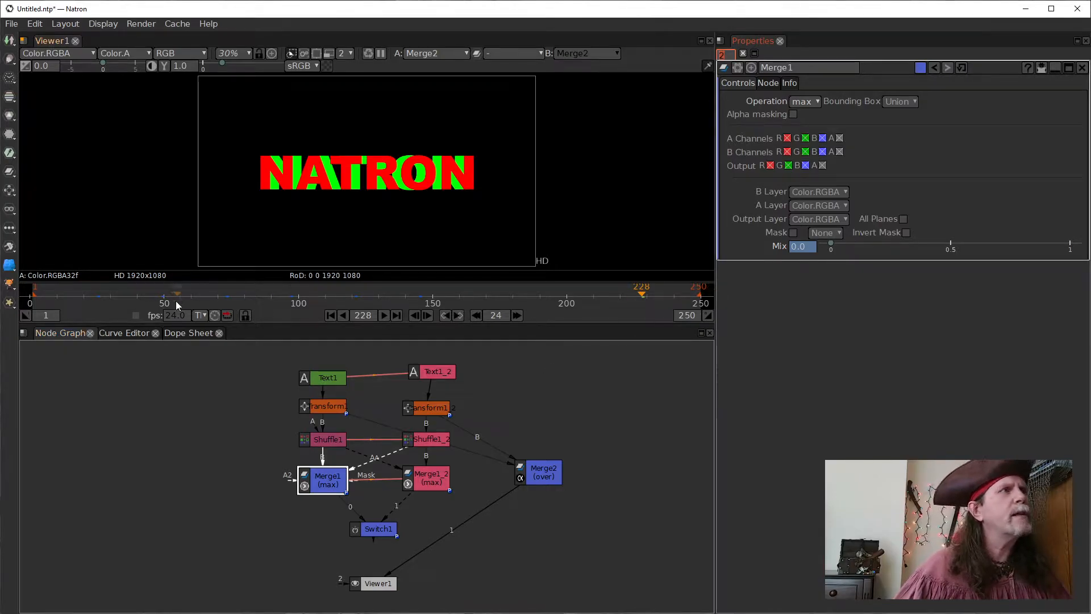
{"action": "left_click", "coordinate": [98, 299]}
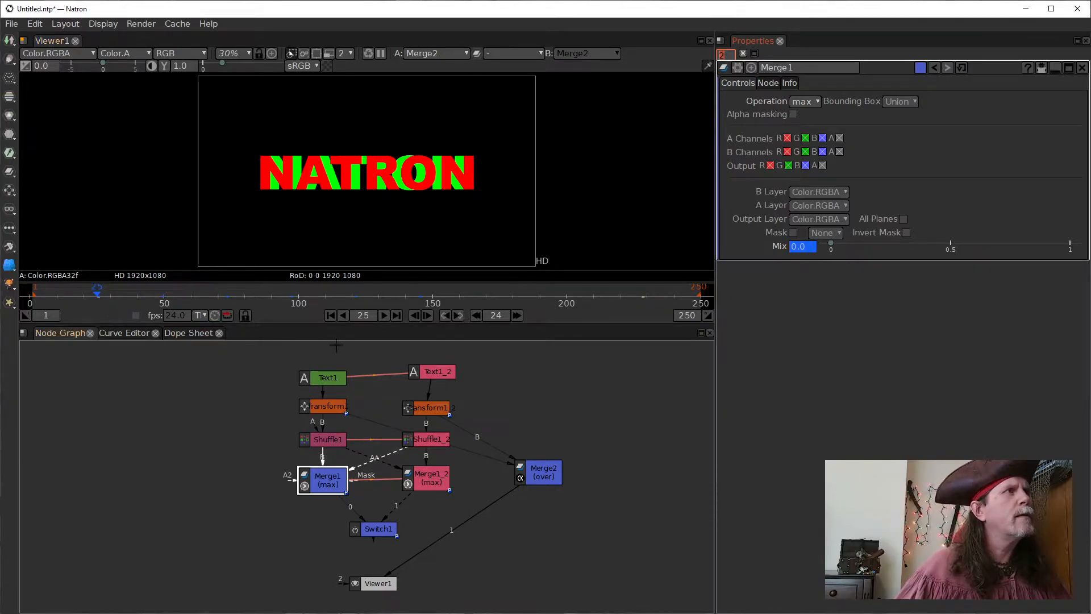
{"action": "left_click", "coordinate": [517, 316]}
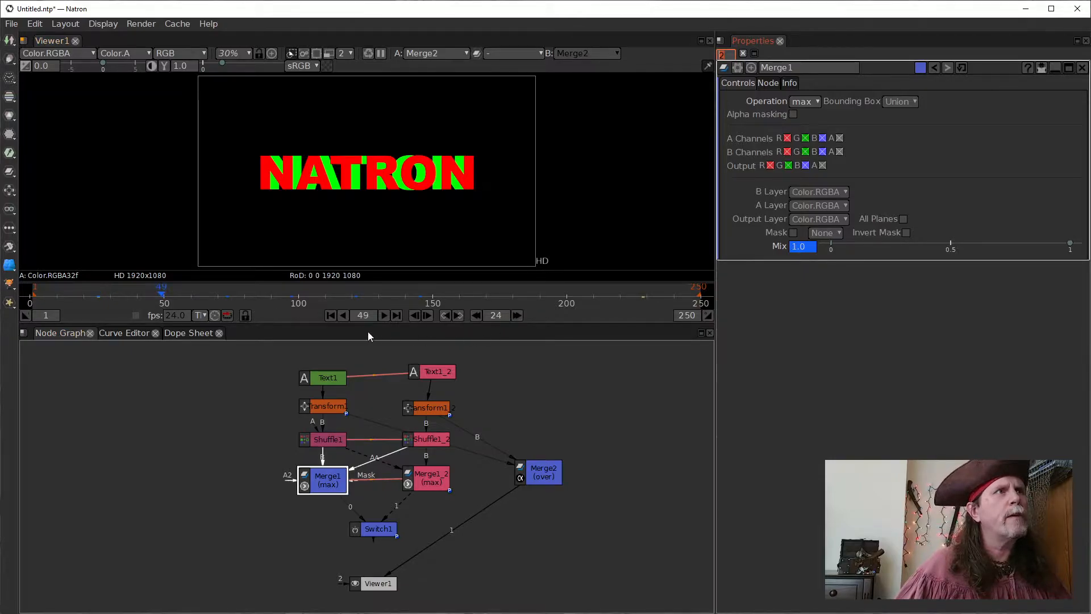
{"action": "left_click", "coordinate": [477, 316]}
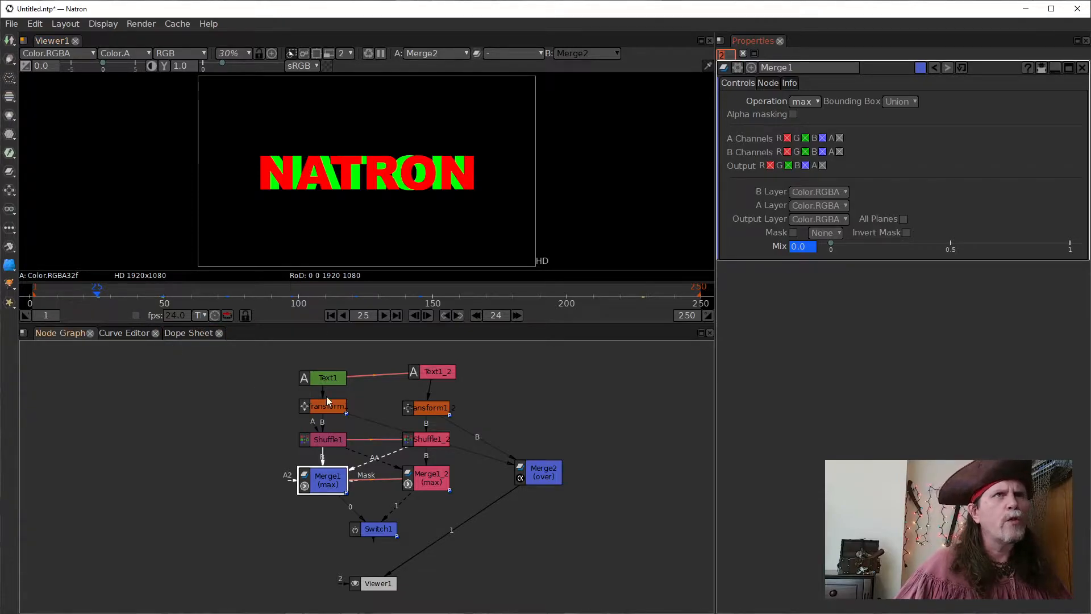
{"action": "left_click", "coordinate": [334, 488]}
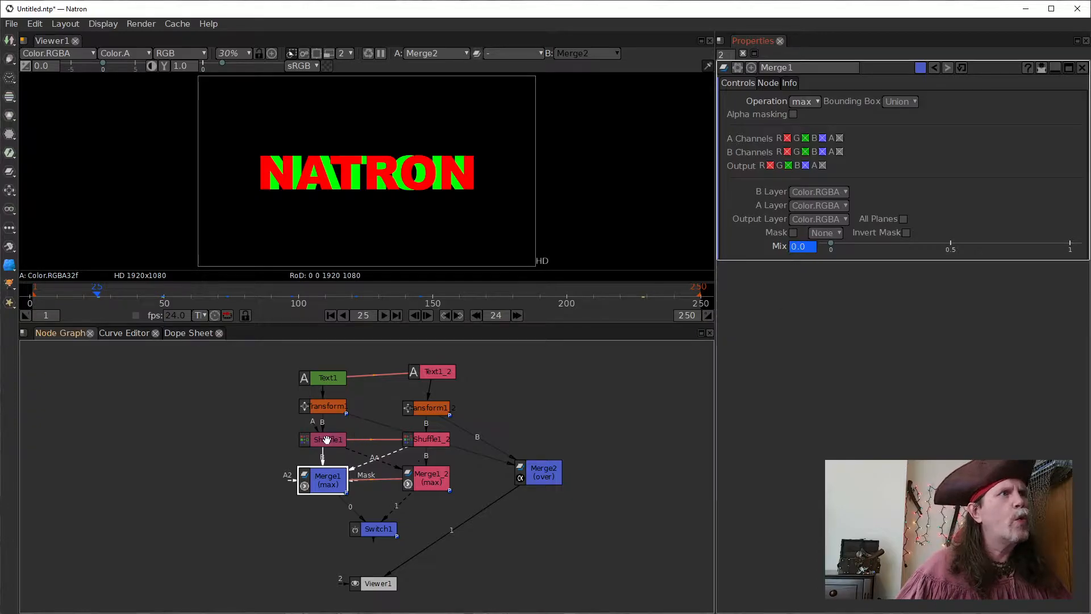
Split the NATRON Transform node's Scale into x and y, and keyframe Scale x at 1.0 on frame 25
{"action": "double_click", "coordinate": [315, 404]}
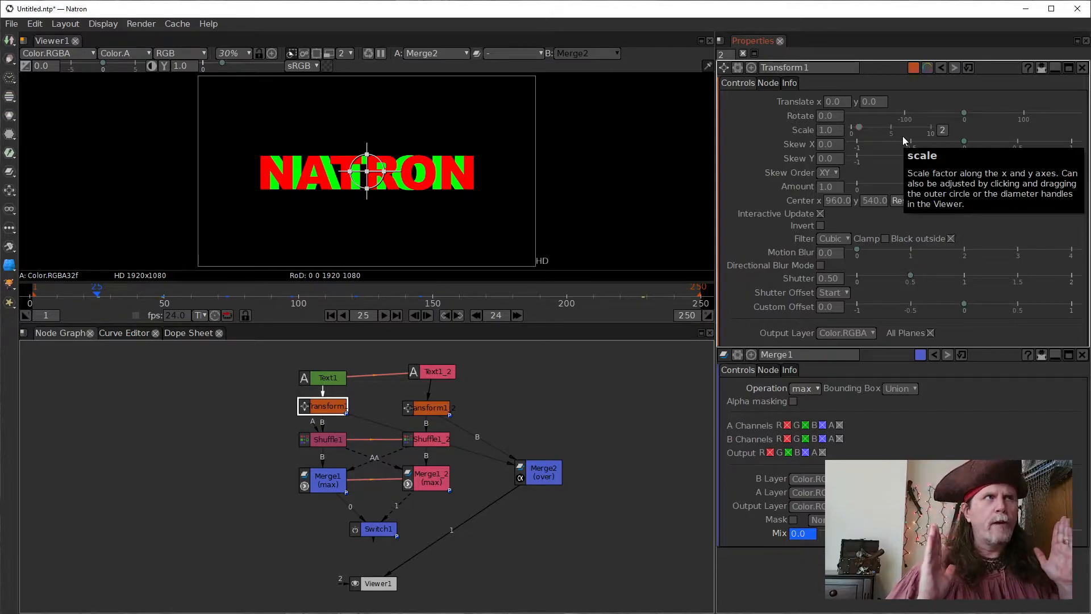
{"action": "left_click", "coordinate": [943, 131]}
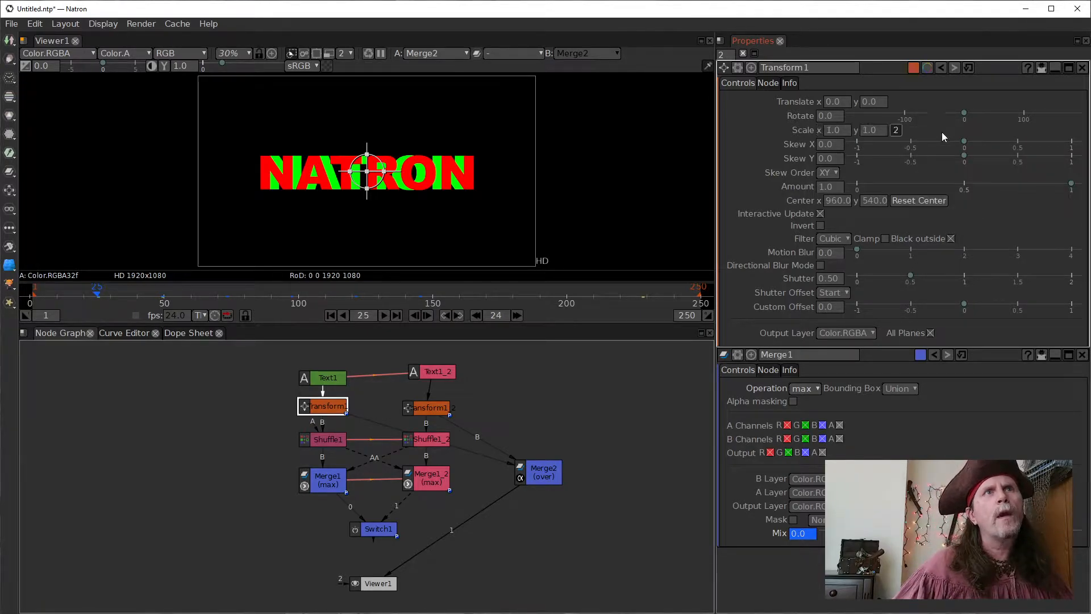
{"action": "left_click", "coordinate": [835, 131]}
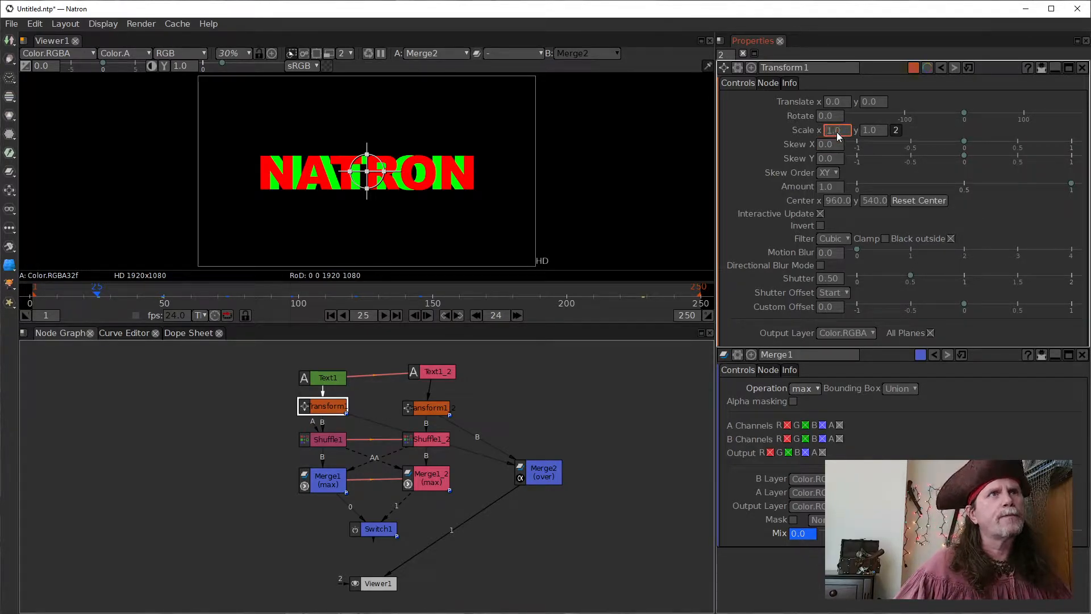
{"action": "right_click", "coordinate": [837, 136]}
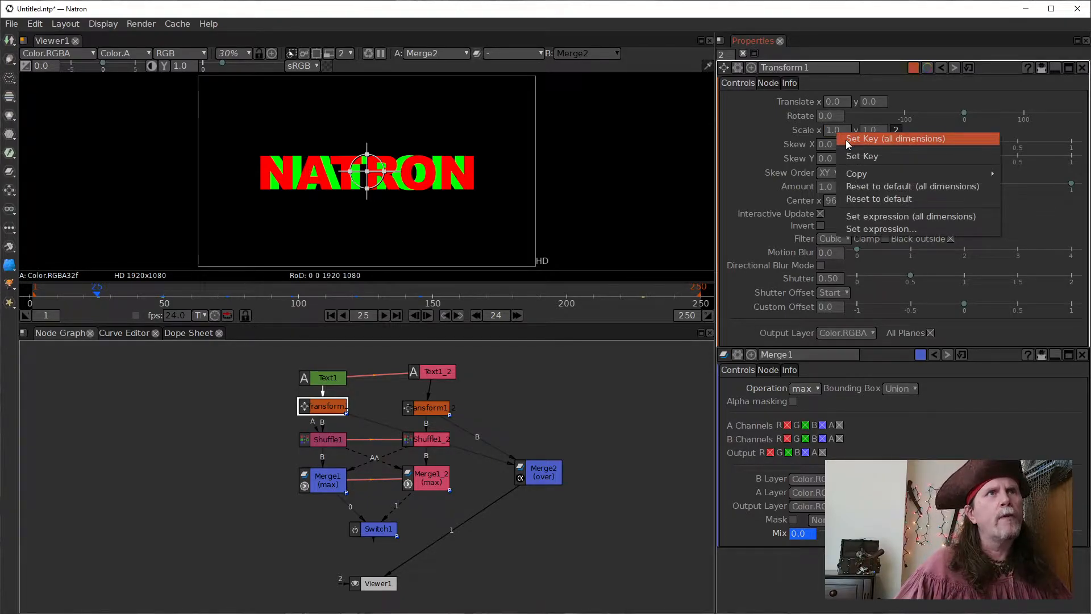
{"action": "left_click", "coordinate": [846, 156]}
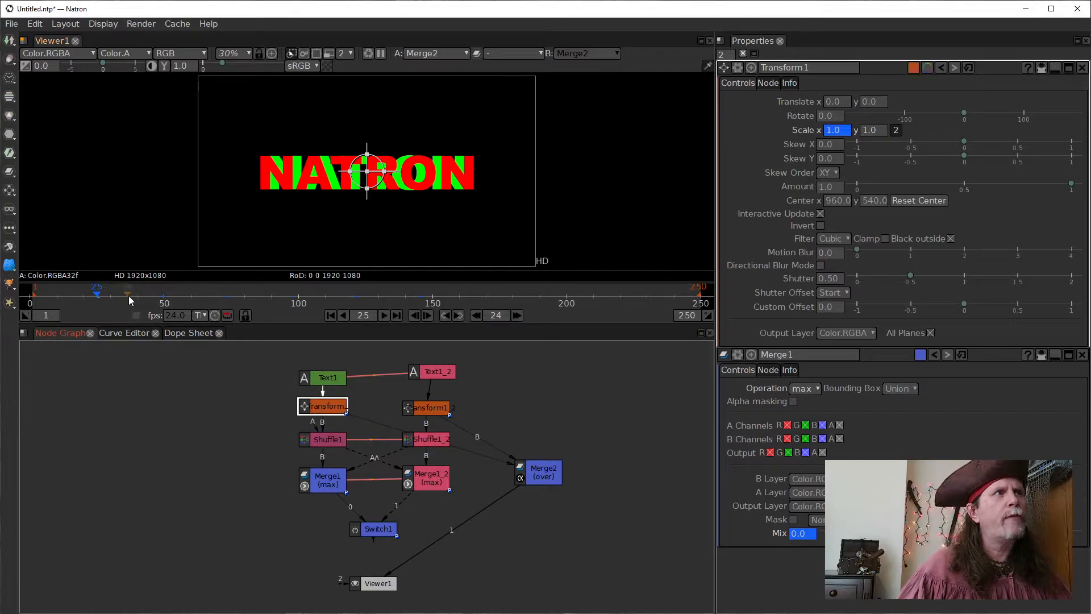
Go to the Mix keyframe on frame 73 and set the NATRON Transform node's Scale x to 0.92, keeping y separate
{"action": "left_click", "coordinate": [457, 316]}
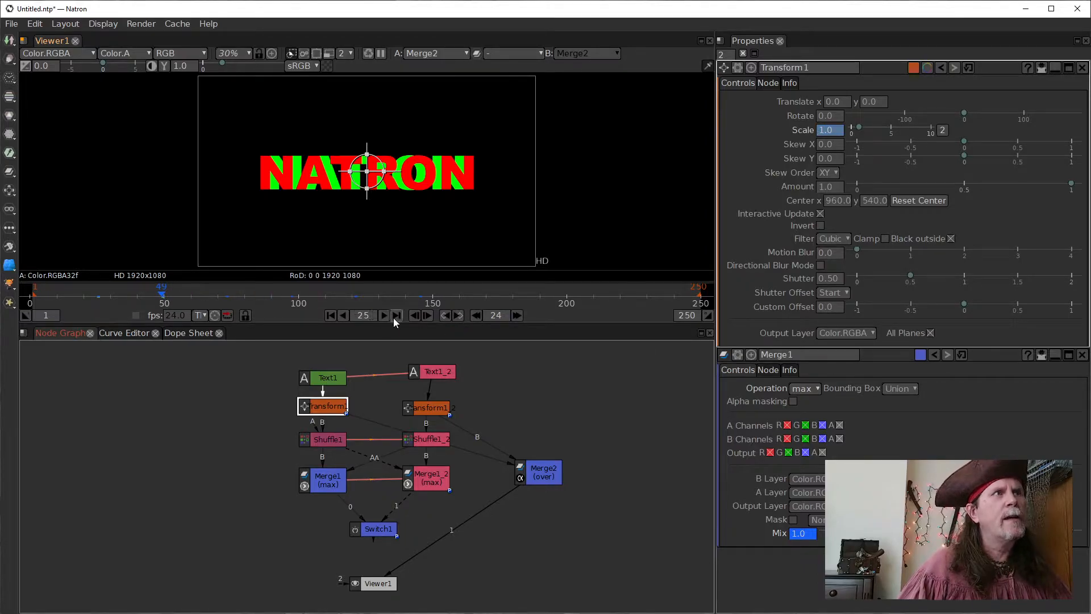
{"action": "left_click", "coordinate": [458, 316]}
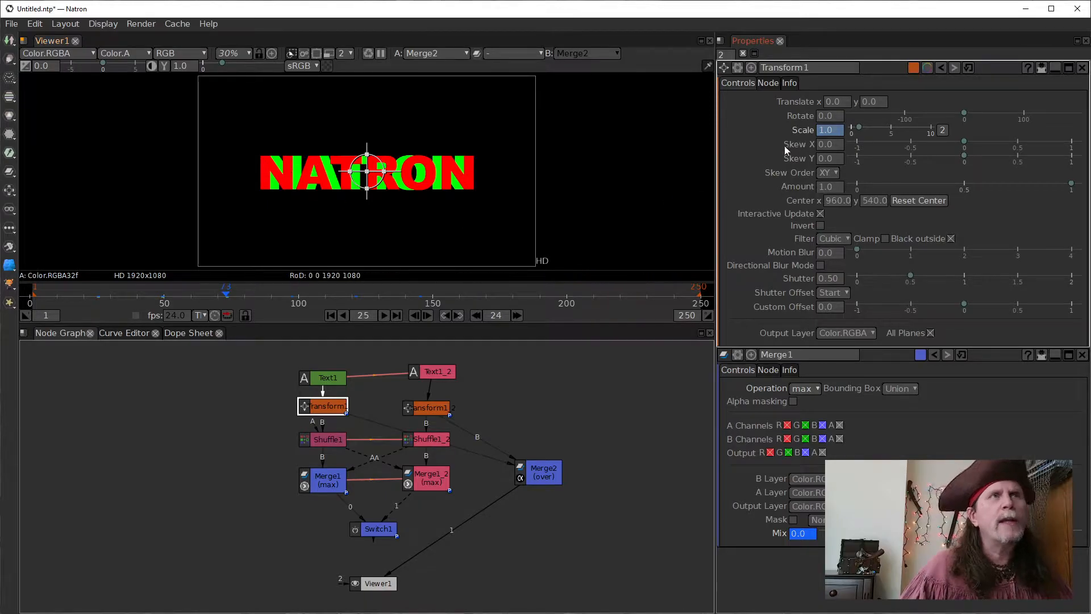
{"action": "left_click", "coordinate": [827, 132]}
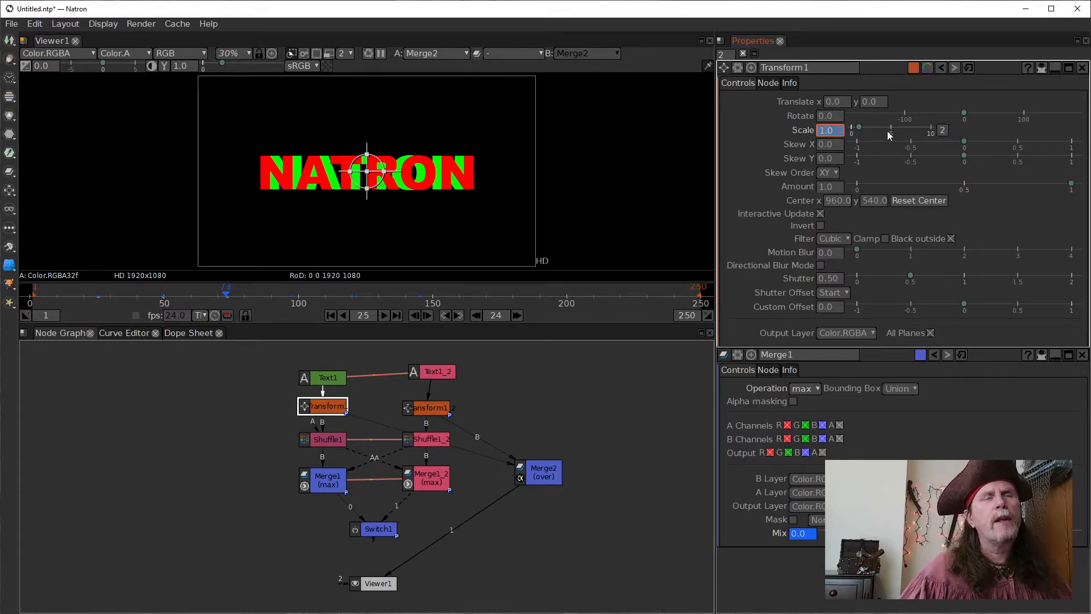
{"action": "left_click", "coordinate": [944, 129]}
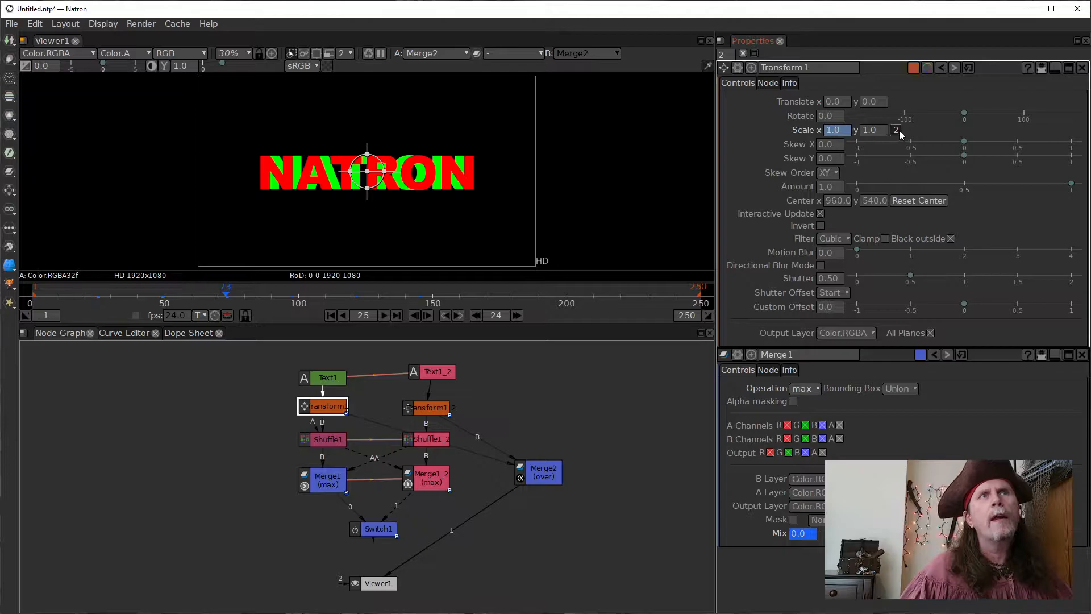
{"action": "left_click", "coordinate": [837, 132]}
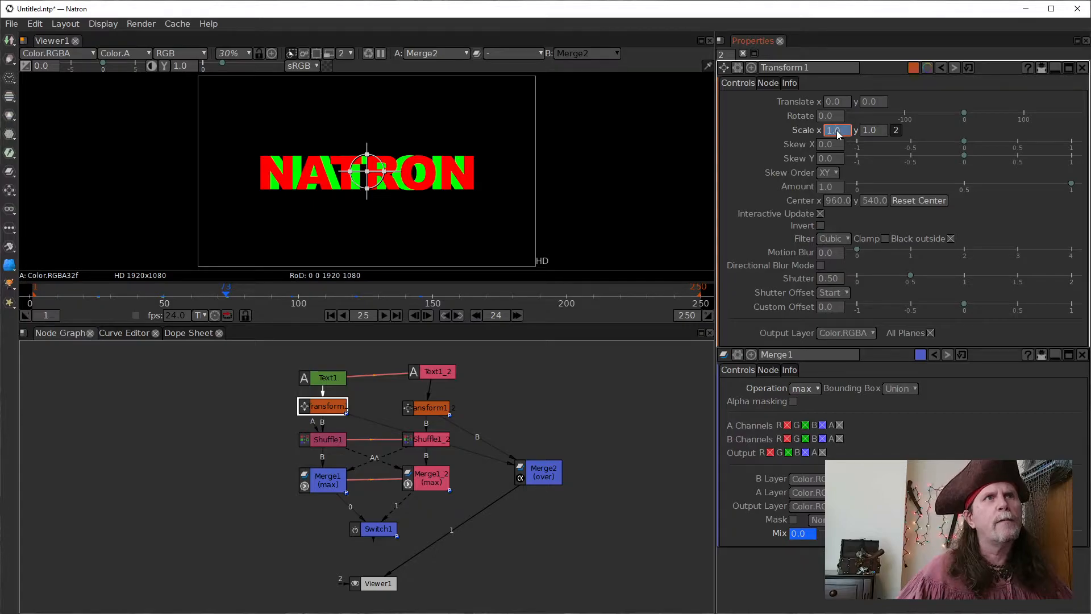
{"action": "scroll", "coordinate": [837, 131], "scroll_direction": "down", "scroll_amount": 1}
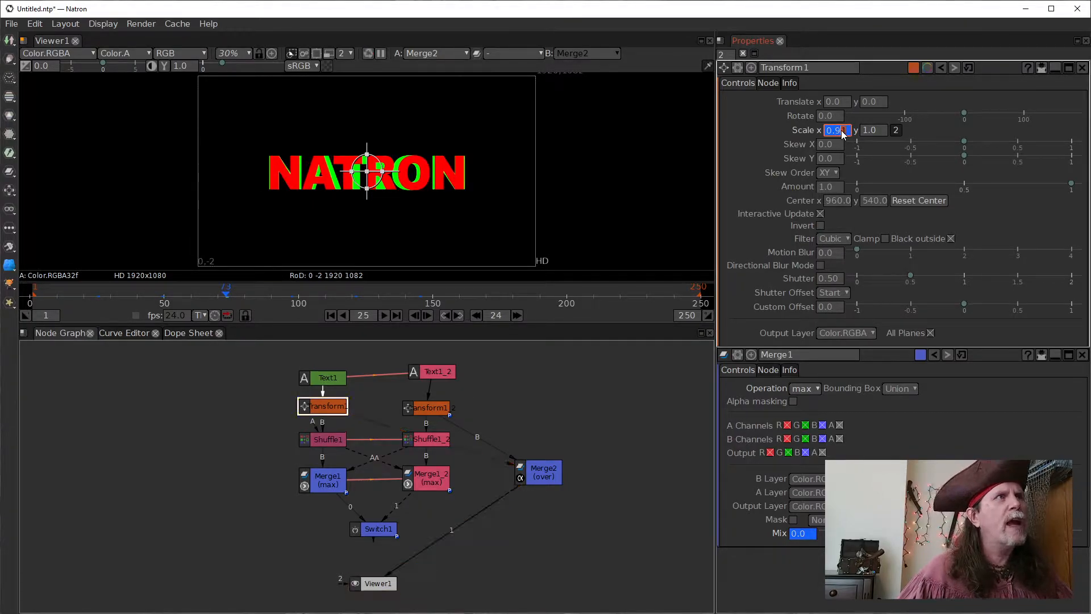
{"action": "scroll", "coordinate": [844, 134], "scroll_direction": "up", "scroll_amount": 1}
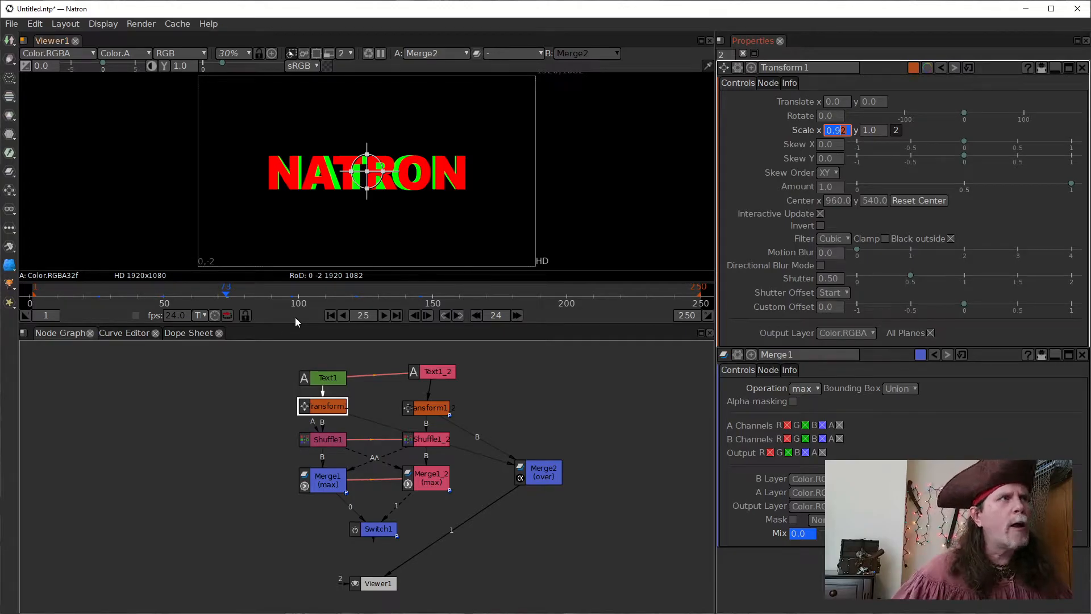
Open the NATRON Text node and the original max Merge node to check the Mix value on frame 73
{"action": "left_click", "coordinate": [427, 412]}
{"action": "left_click", "coordinate": [329, 377]}
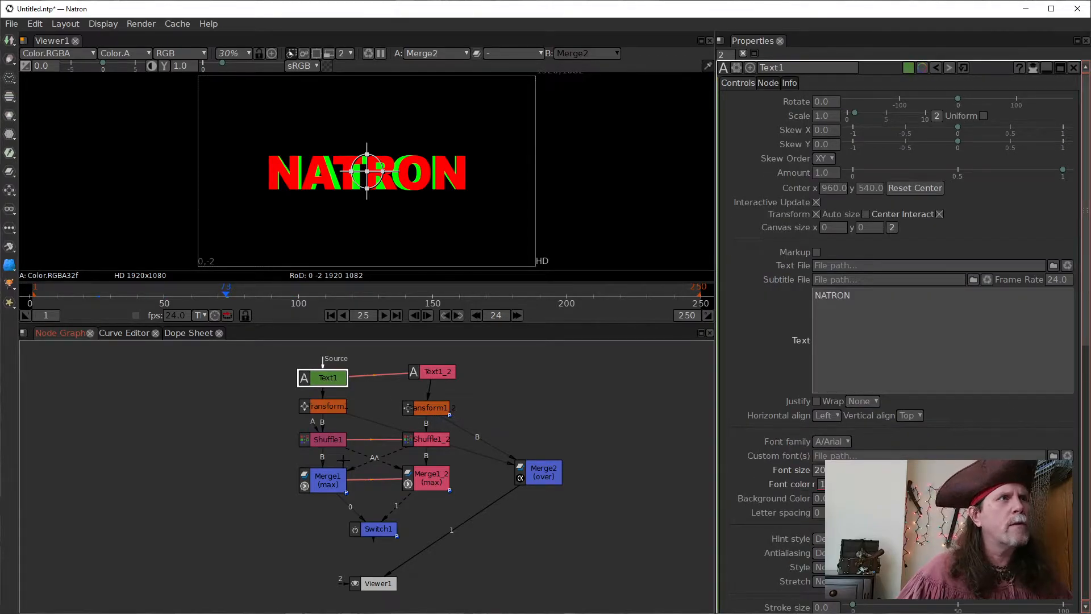
{"action": "left_click", "coordinate": [332, 487]}
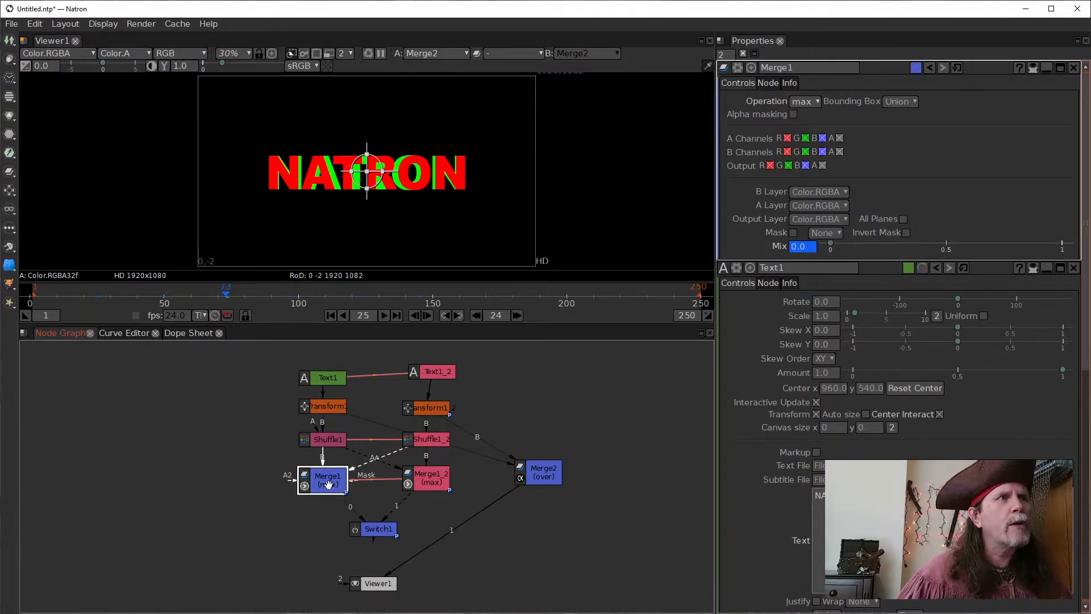
{"action": "left_click", "coordinate": [810, 248]}
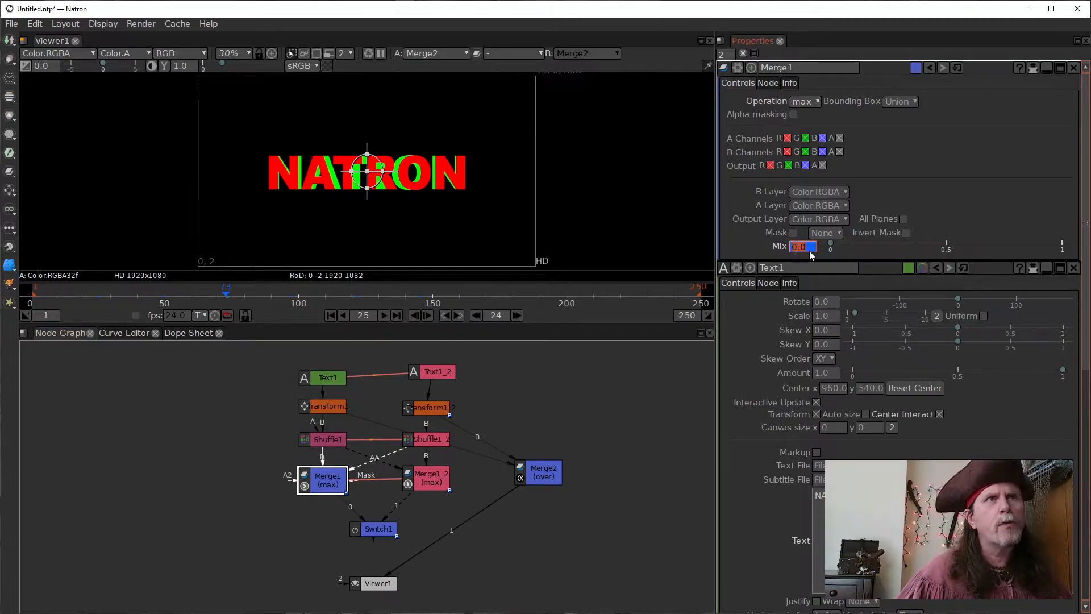
Split the NATION Transform node's Scale into x and y, and keyframe Scale x at 1.0 on frame 73
{"action": "left_click", "coordinate": [430, 409]}
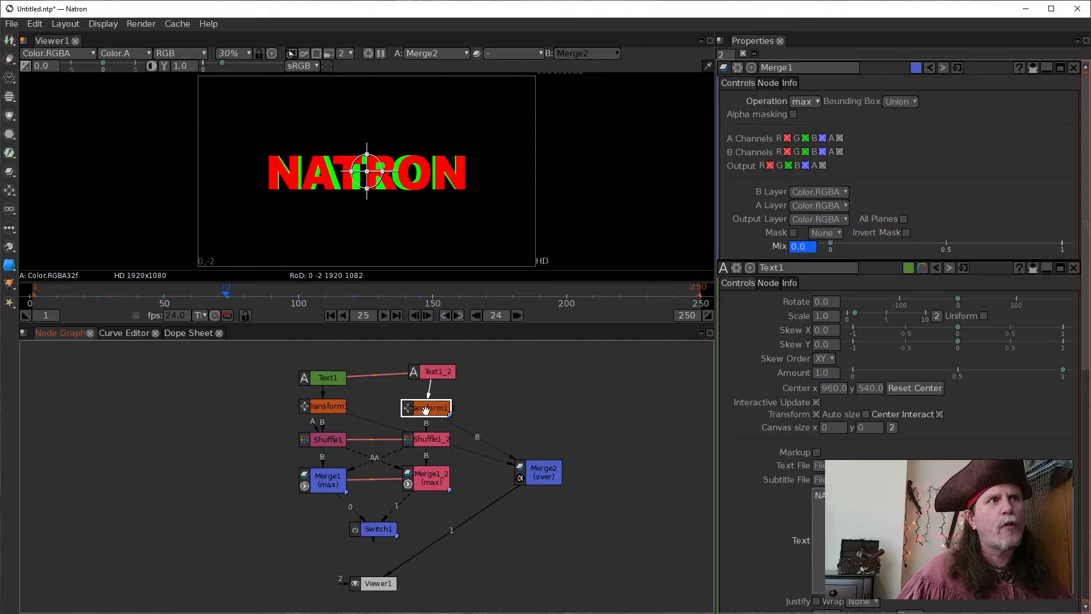
{"action": "double_click", "coordinate": [425, 411]}
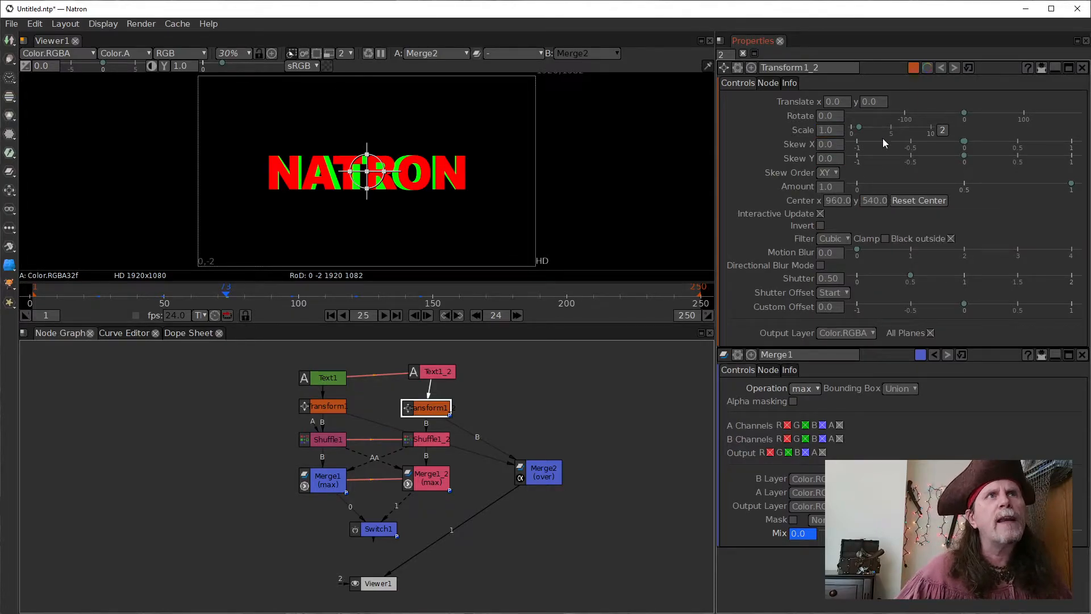
{"action": "left_click", "coordinate": [941, 131]}
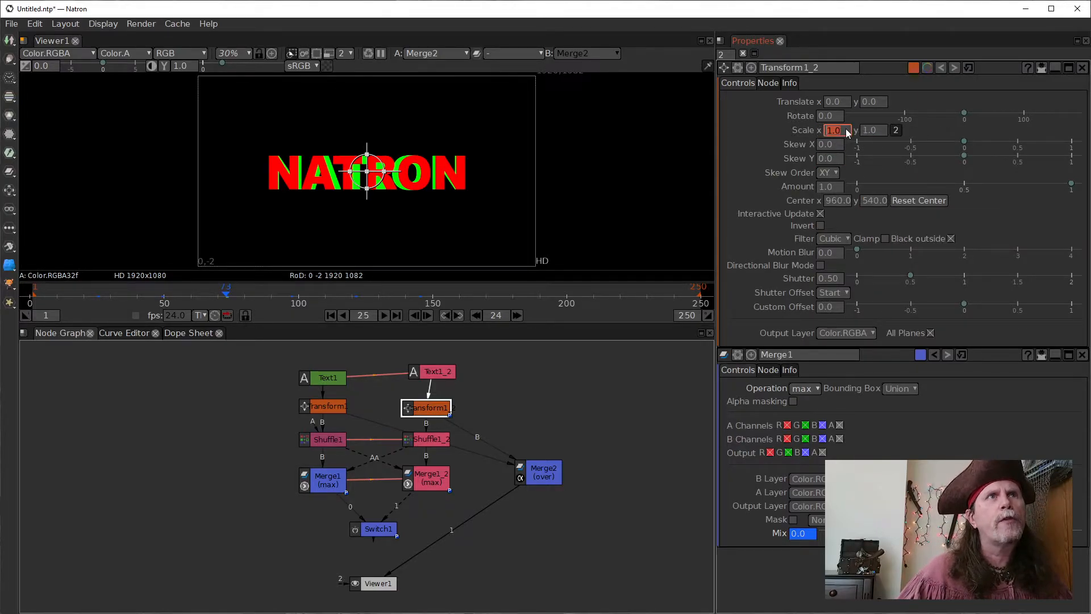
{"action": "right_click", "coordinate": [831, 132]}
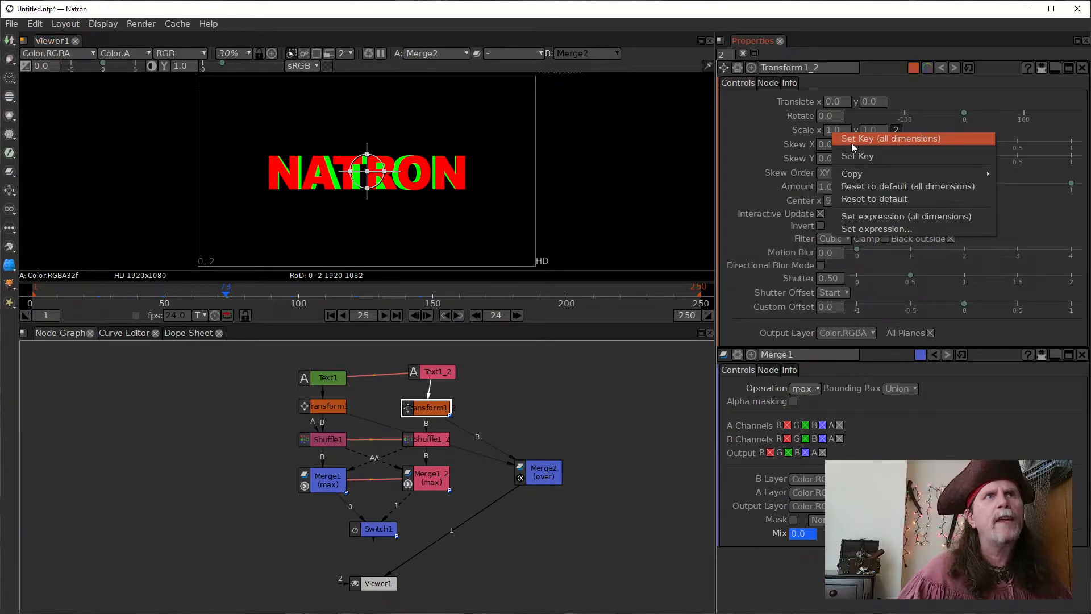
{"action": "left_click", "coordinate": [854, 157]}
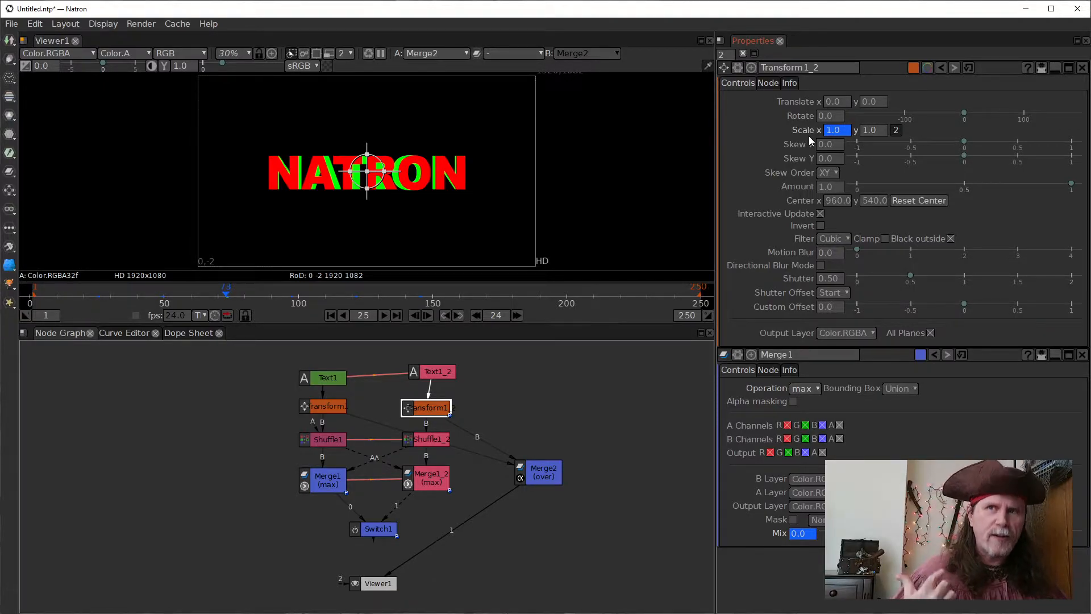
{"action": "left_click", "coordinate": [833, 131]}
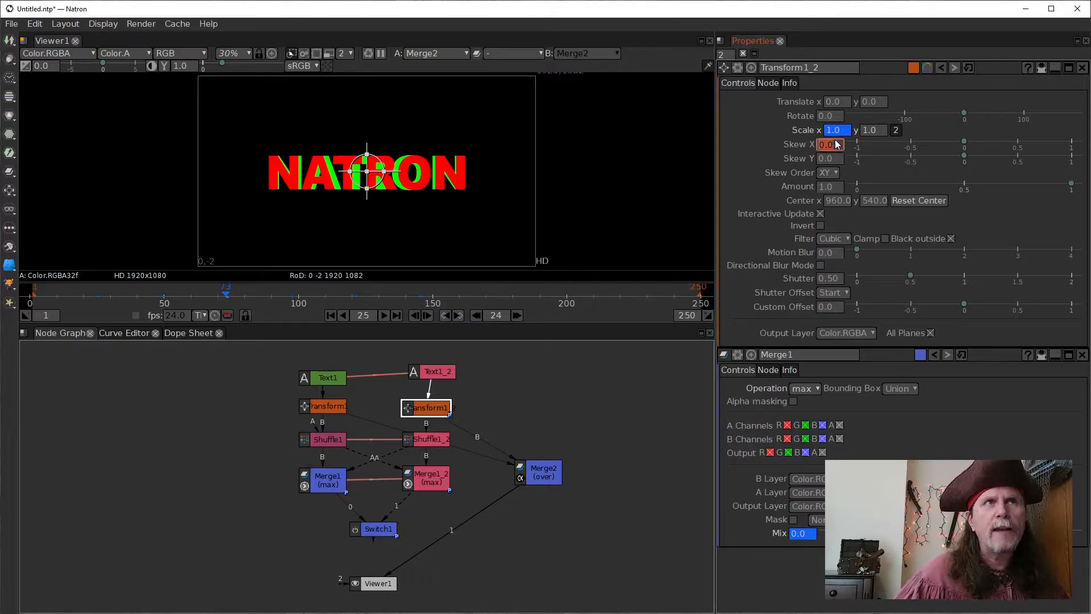
Return to frame 25, move the over Merge node up, try its atop operation, and set the operation to difference
{"action": "left_click", "coordinate": [445, 316]}
{"action": "left_click", "coordinate": [445, 316]}
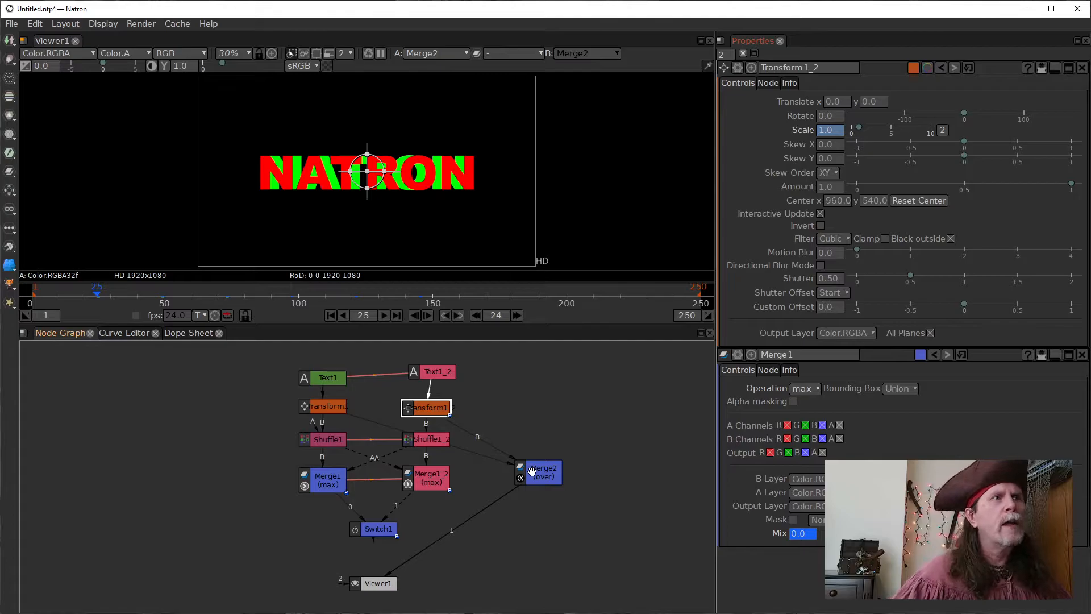
{"action": "left_click", "coordinate": [544, 479]}
{"action": "left_click_drag", "start_coordinate": [550, 482], "coordinate": [546, 455]}
{"action": "double_click", "coordinate": [542, 452]}
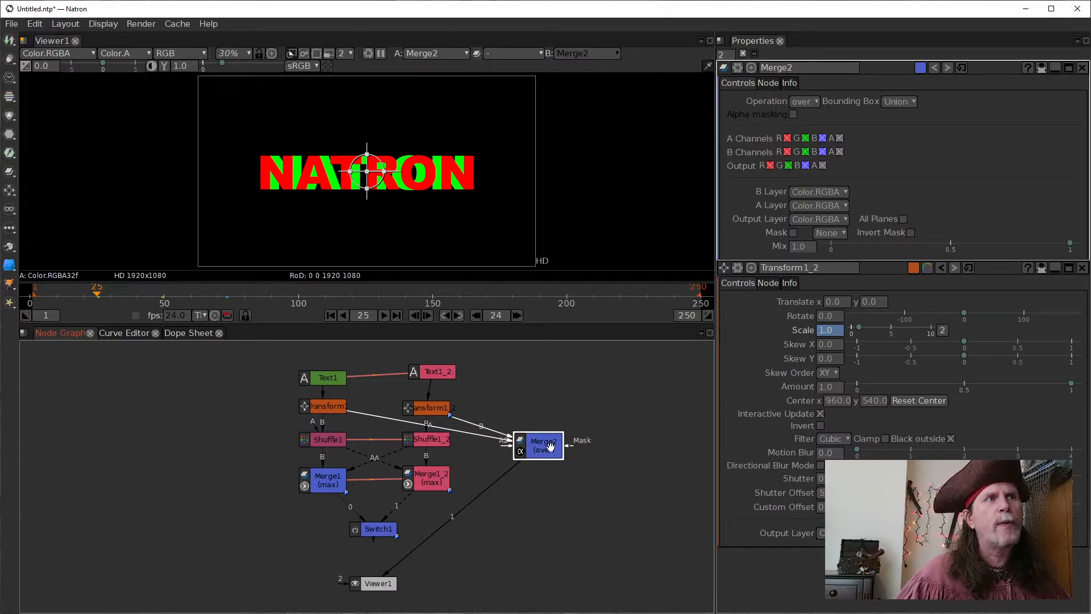
{"action": "left_click", "coordinate": [812, 101]}
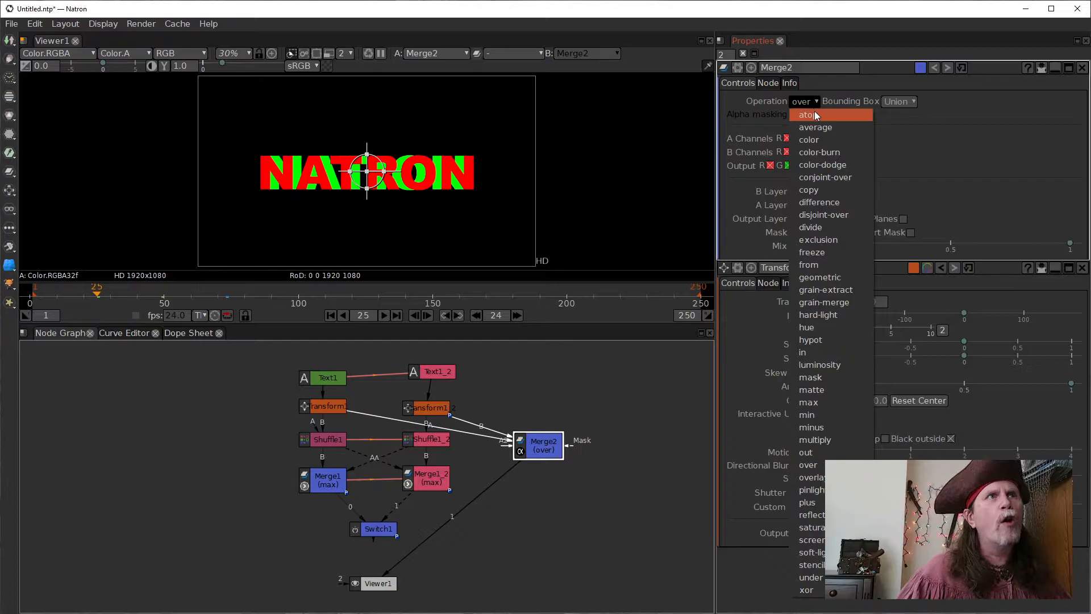
{"action": "left_click", "coordinate": [814, 112]}
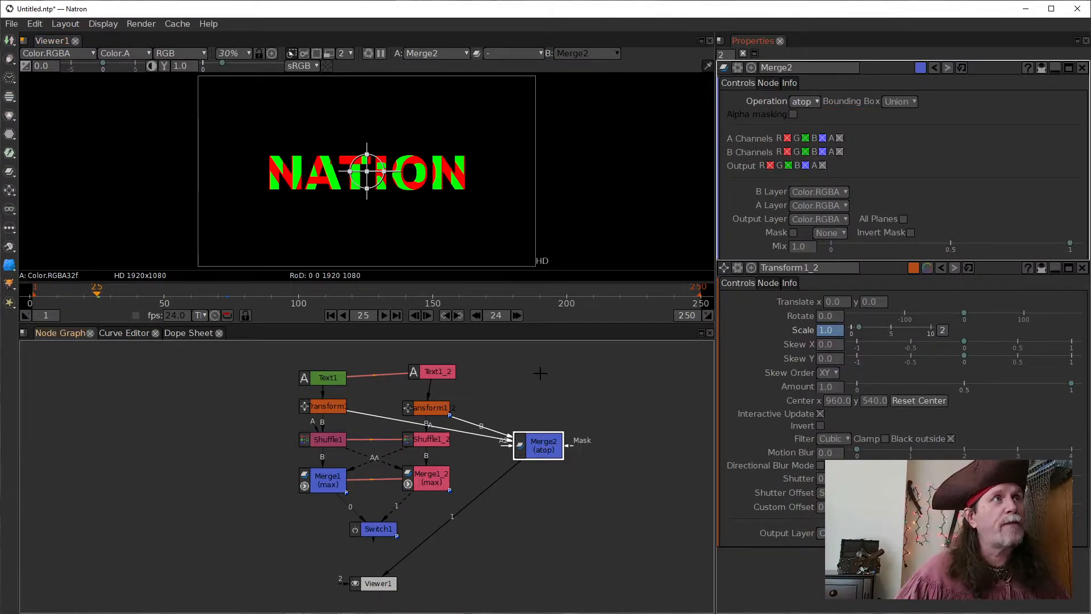
{"action": "left_click", "coordinate": [804, 102]}
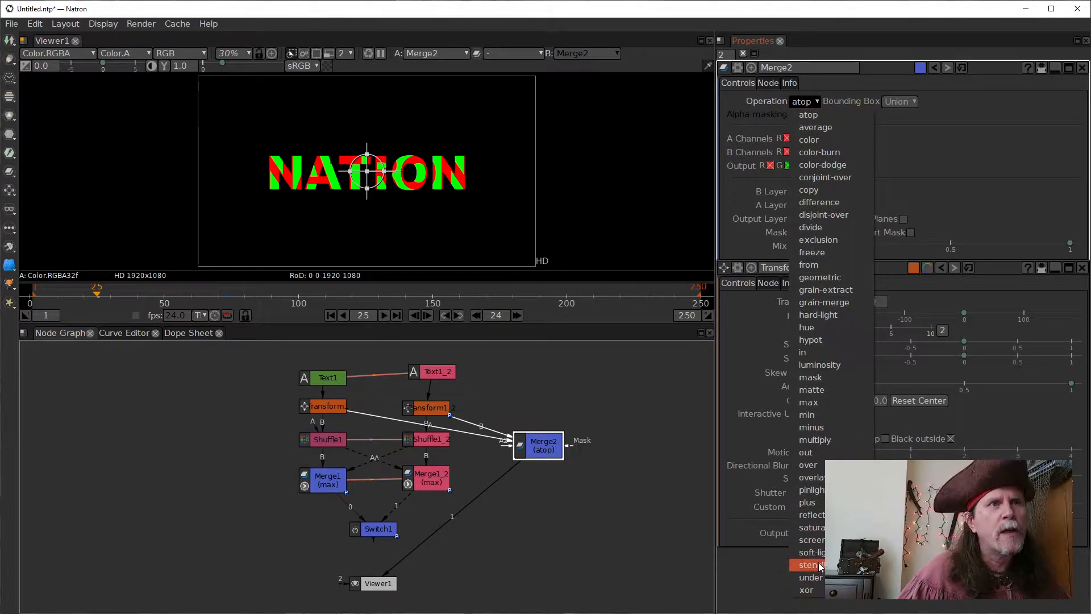
{"action": "left_click", "coordinate": [827, 203]}
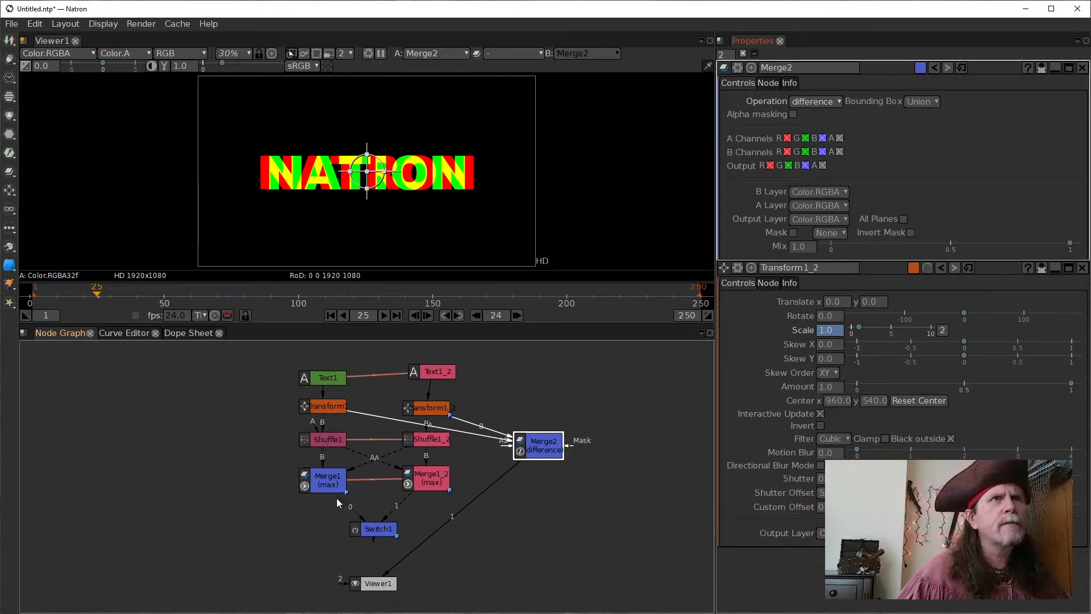
Split the NATION Transform node's Scale on frame 25 and set Scale x to 1.09 to match the NATRON width
{"action": "left_click", "coordinate": [321, 482]}
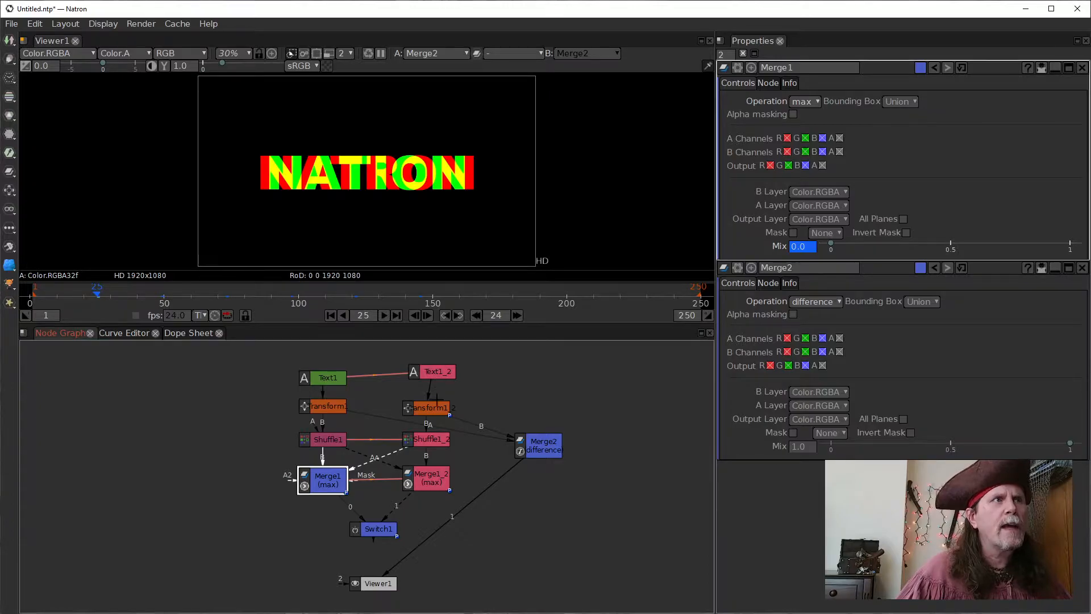
{"action": "left_click", "coordinate": [435, 408]}
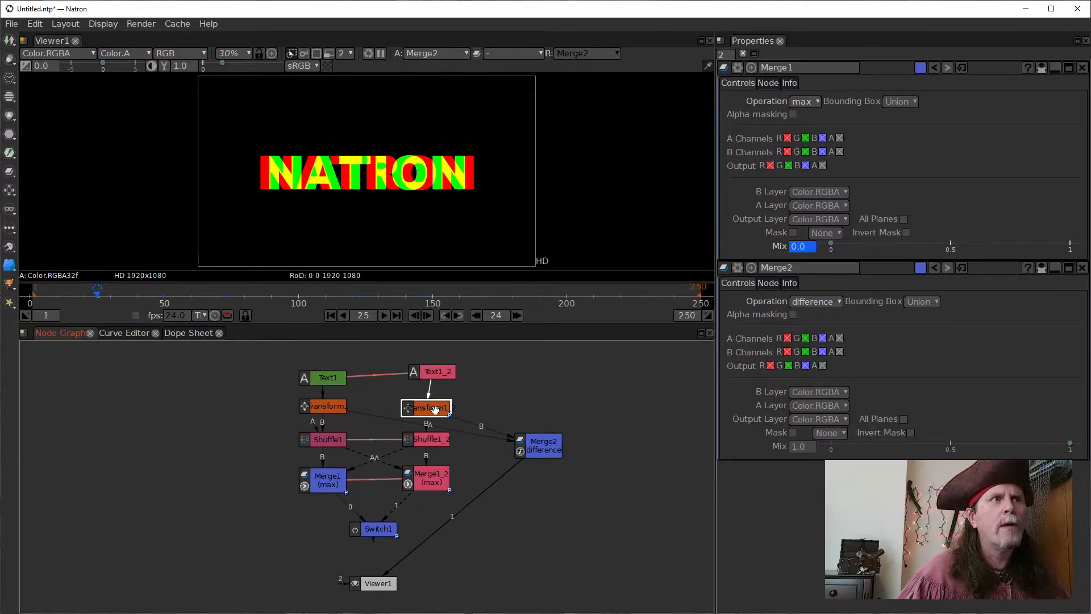
{"action": "double_click", "coordinate": [437, 415]}
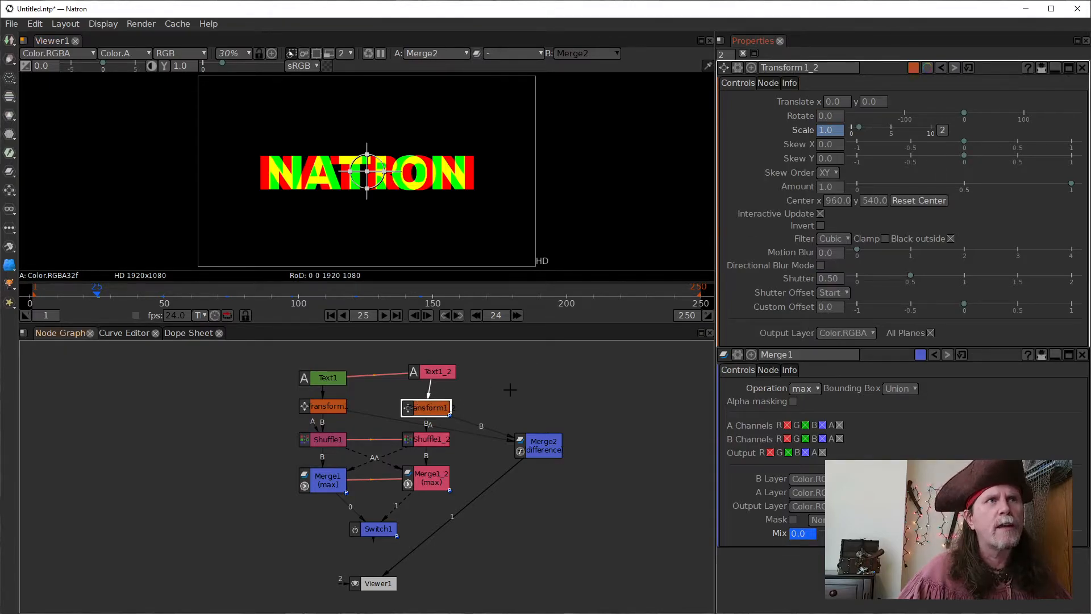
{"action": "left_click", "coordinate": [943, 130]}
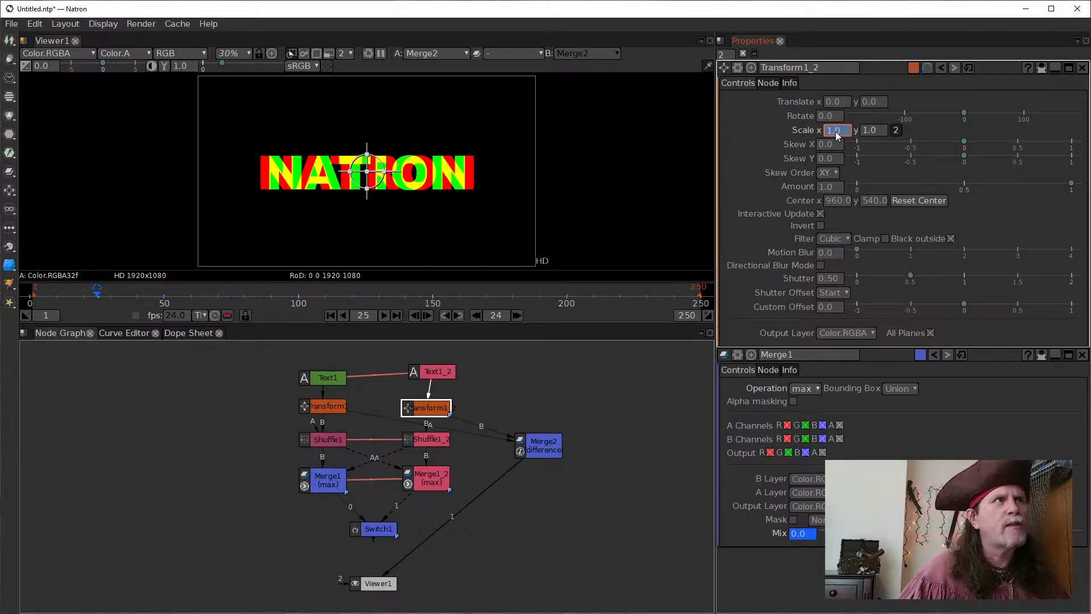
{"action": "scroll", "coordinate": [836, 131], "scroll_direction": "down", "scroll_amount": 1}
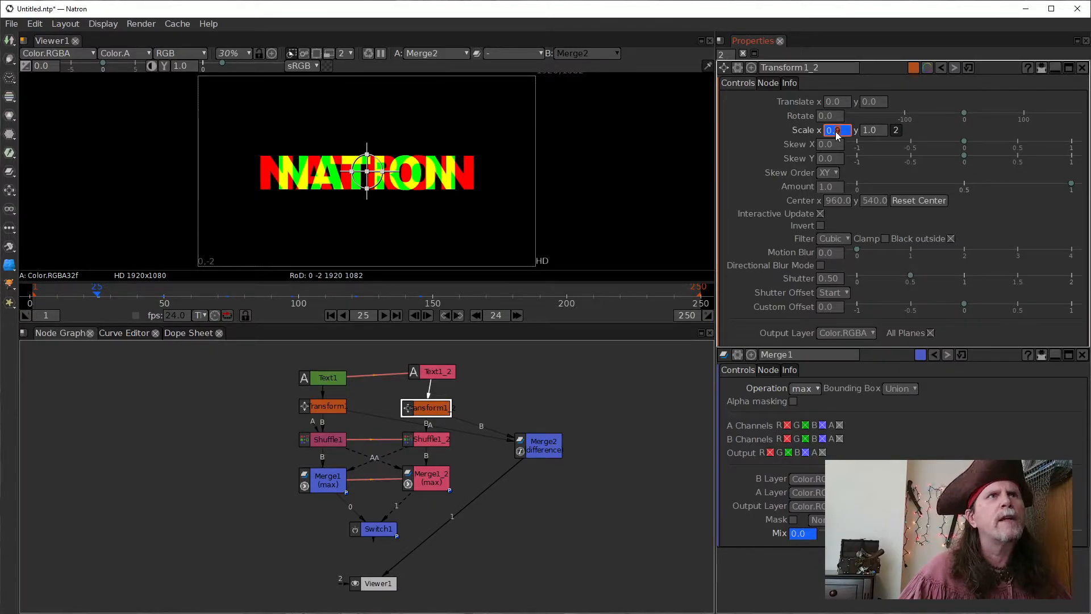
{"action": "scroll", "coordinate": [836, 132], "scroll_direction": "up", "scroll_amount": 1}
{"action": "scroll", "coordinate": [836, 131], "scroll_direction": "up", "scroll_amount": 1}
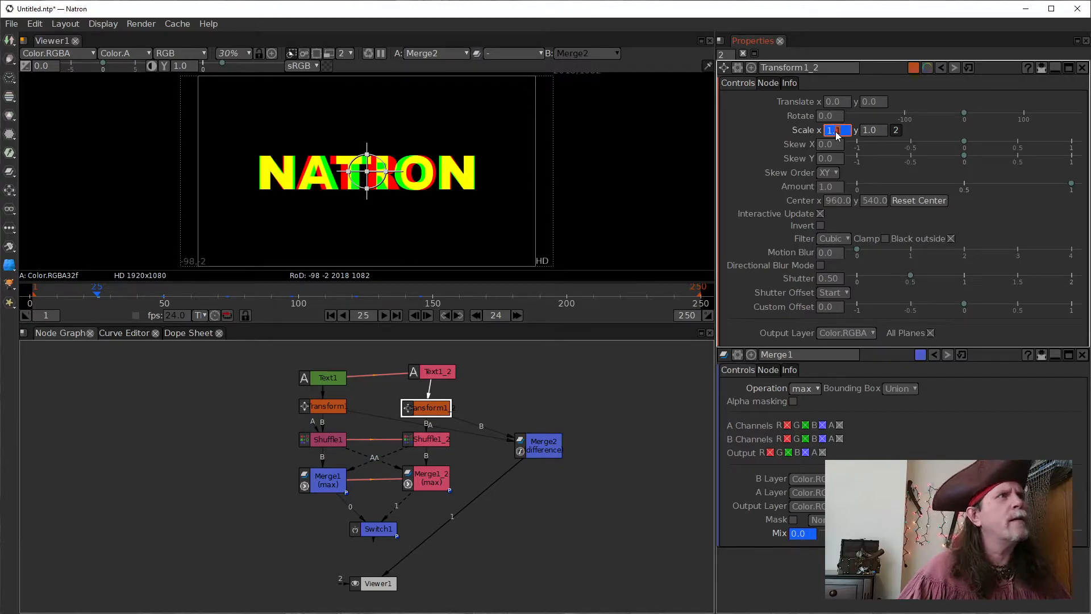
{"action": "scroll", "coordinate": [835, 131], "scroll_direction": "down", "scroll_amount": 1}
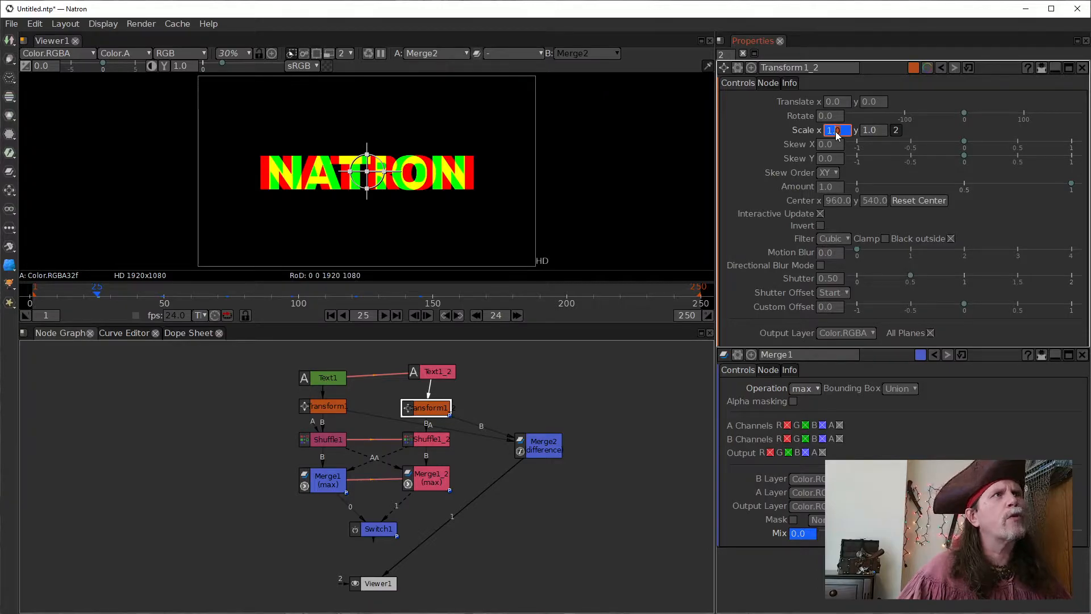
{"action": "scroll", "coordinate": [835, 131], "scroll_direction": "up", "scroll_amount": 1}
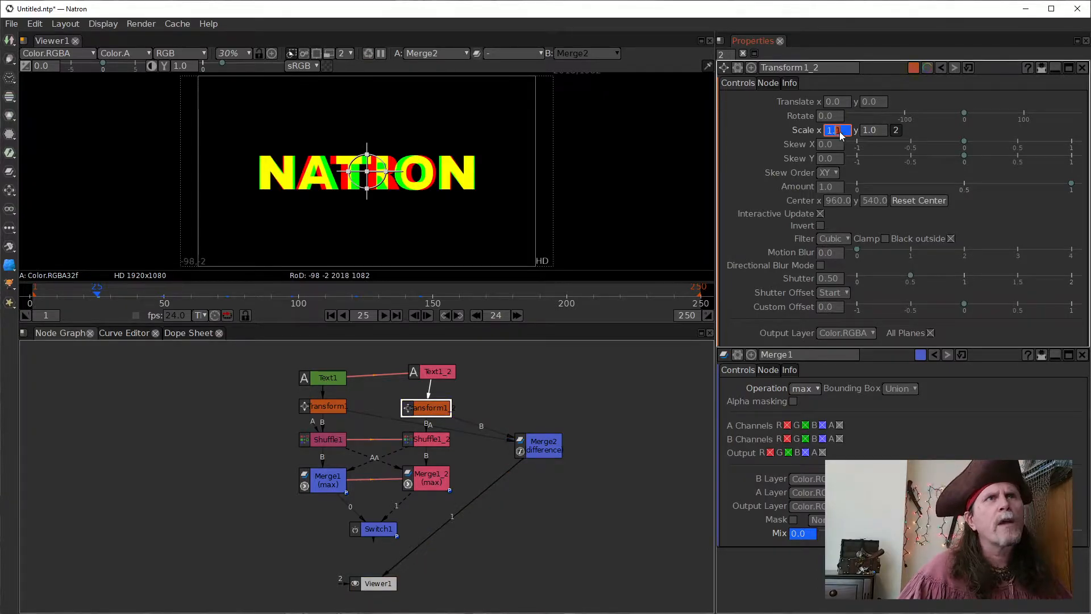
{"action": "scroll", "coordinate": [844, 133], "scroll_direction": "down", "scroll_amount": 1}
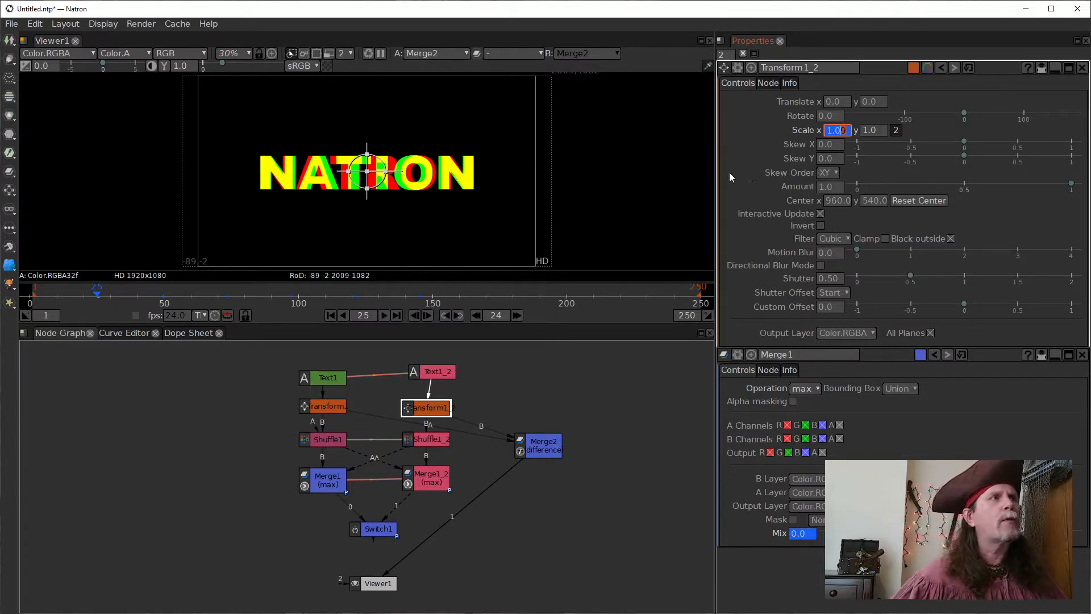
Go to frame 49, connect the viewer to the Switch node, and open the NATRON branch's Shuffle node properties
{"action": "left_click_drag", "start_coordinate": [103, 294], "coordinate": [156, 293]}
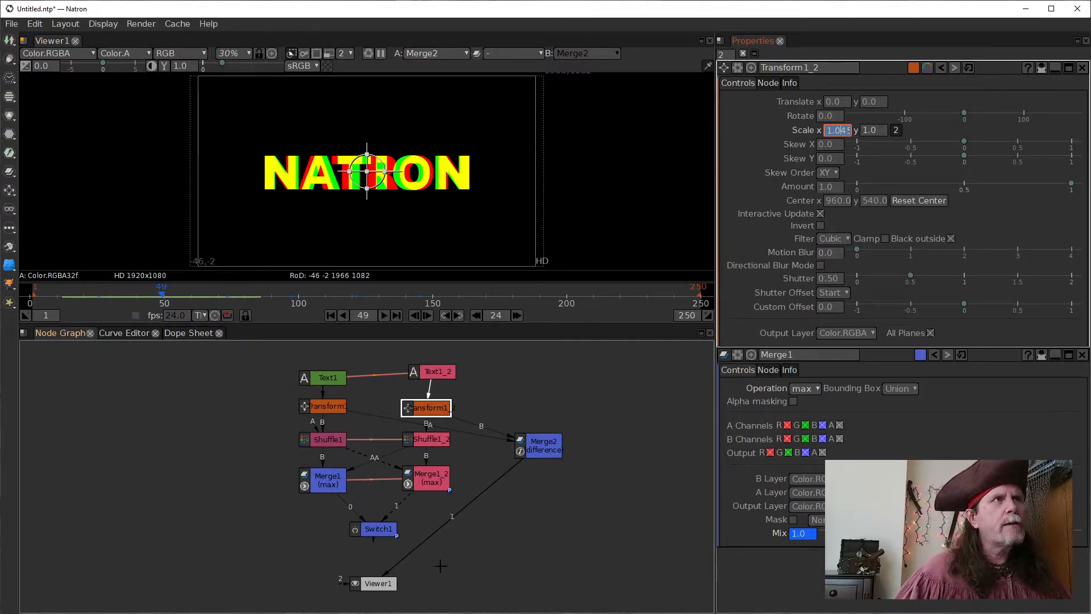
{"action": "left_click_drag", "start_coordinate": [419, 547], "coordinate": [376, 531]}
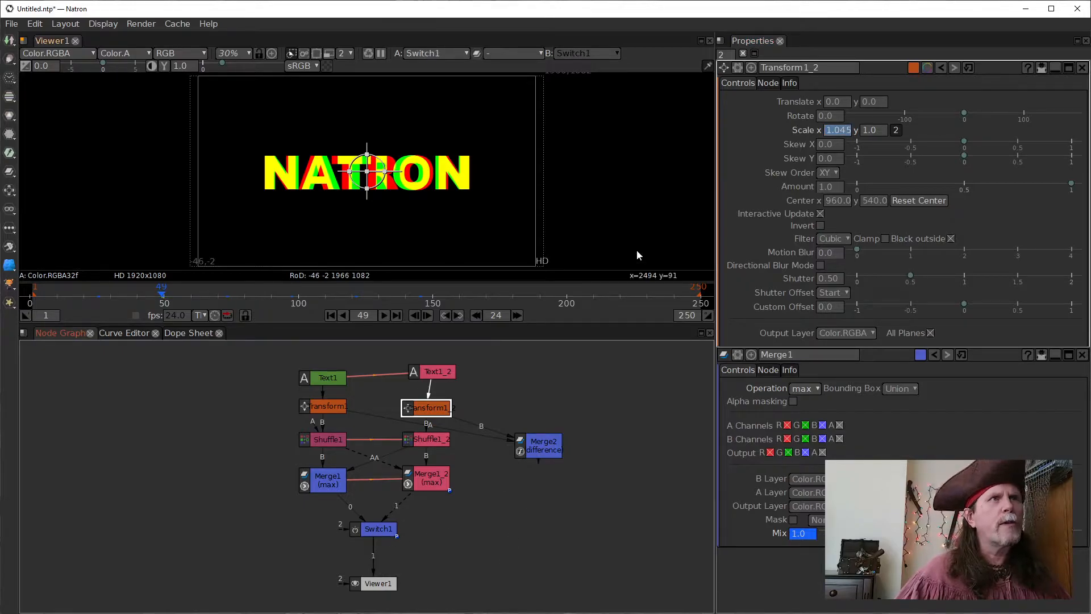
{"action": "left_click", "coordinate": [325, 381]}
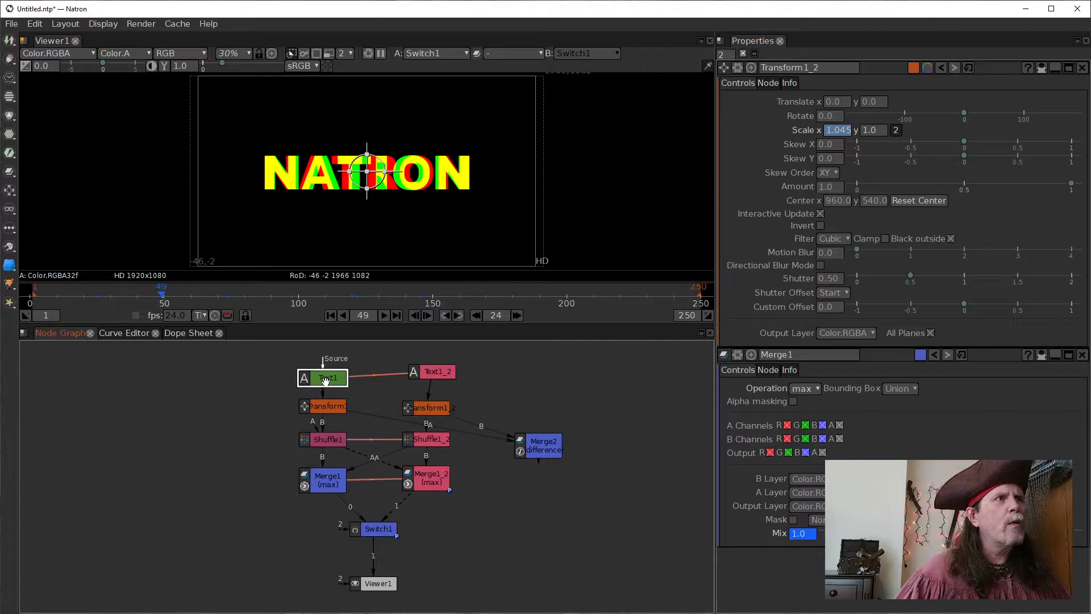
{"action": "left_click", "coordinate": [324, 441]}
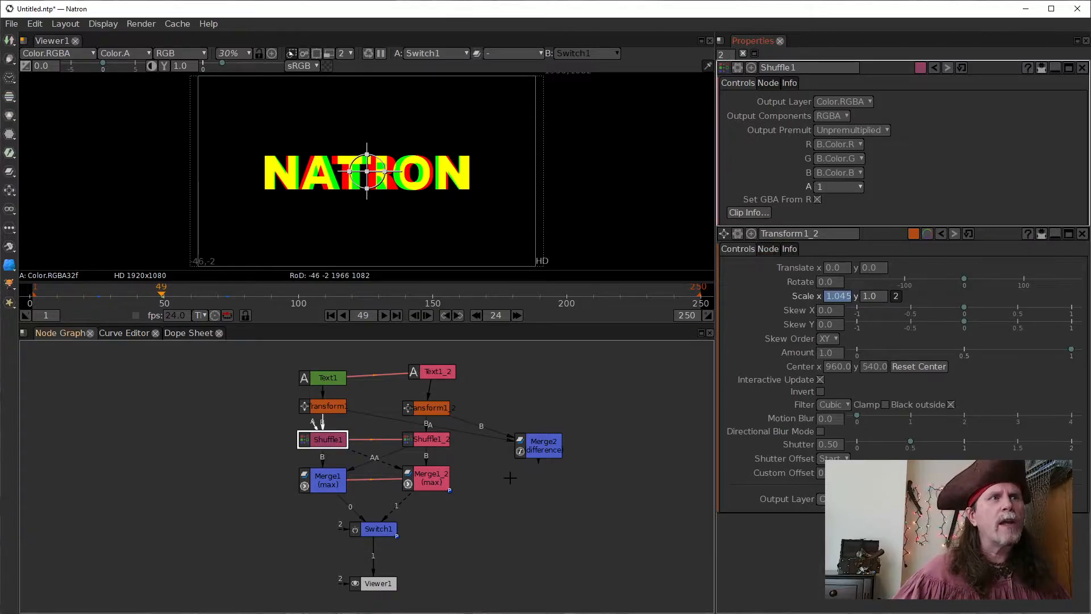
Set the NATRON branch's Shuffle node to output B.Color.R for both its G and B channels
{"action": "left_click", "coordinate": [539, 453]}
{"action": "double_click", "coordinate": [540, 453]}
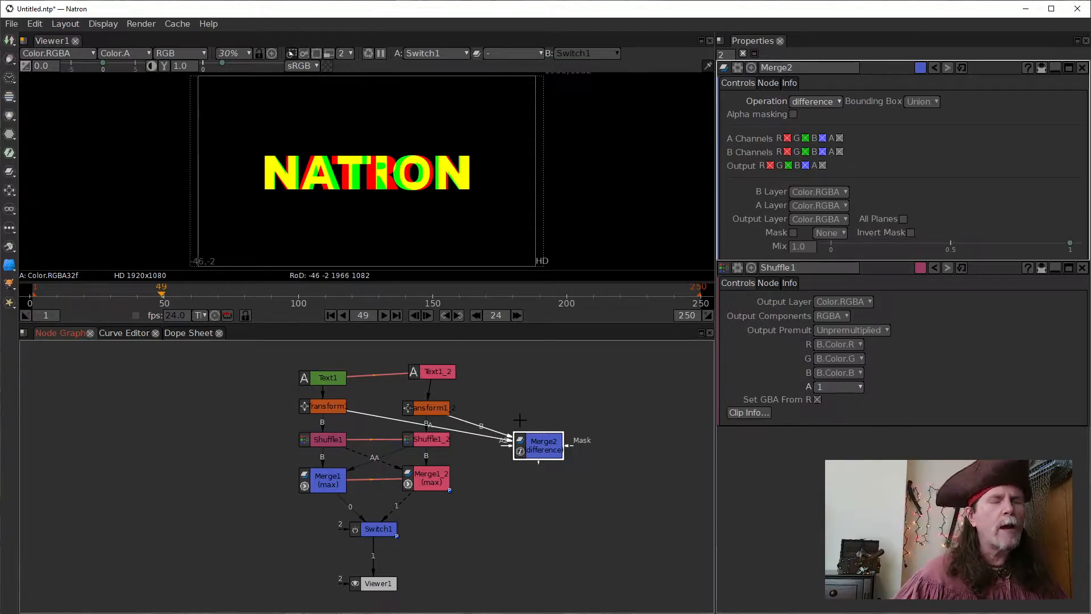
{"action": "left_click", "coordinate": [337, 443]}
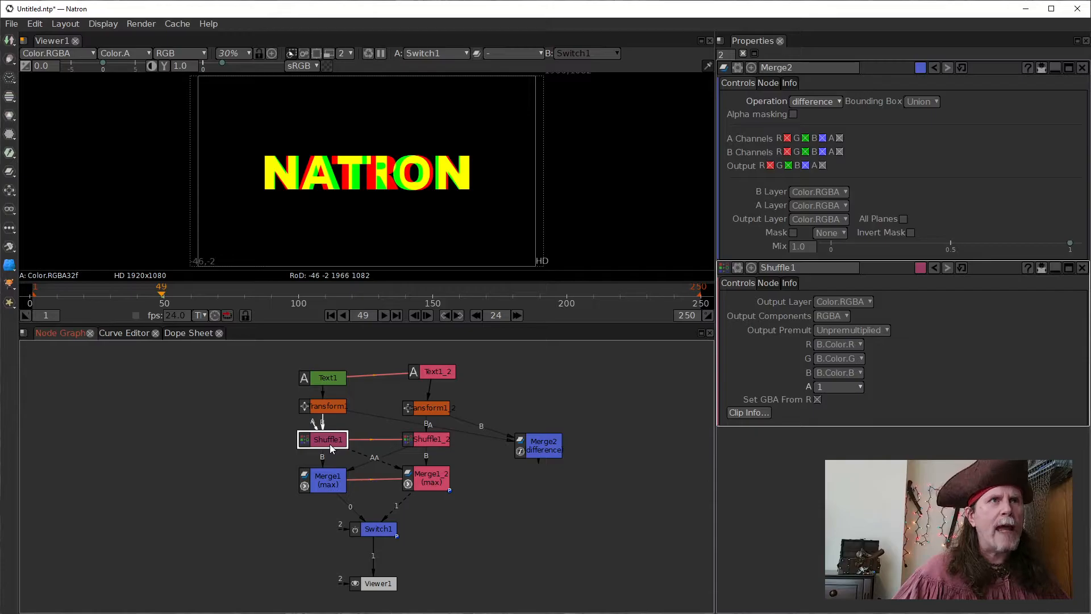
{"action": "double_click", "coordinate": [330, 445]}
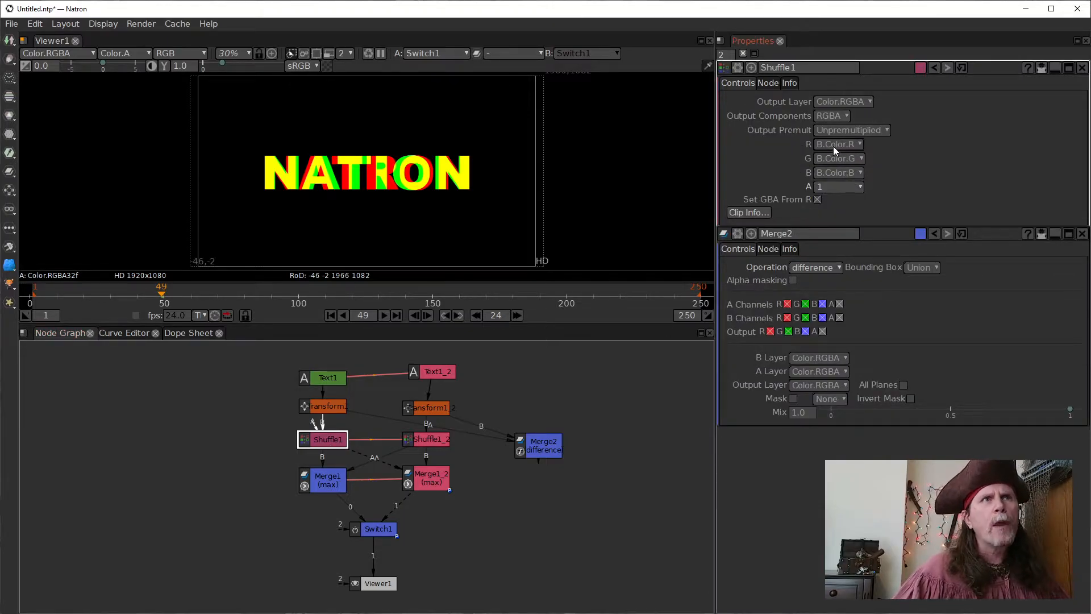
{"action": "left_click", "coordinate": [843, 159]}
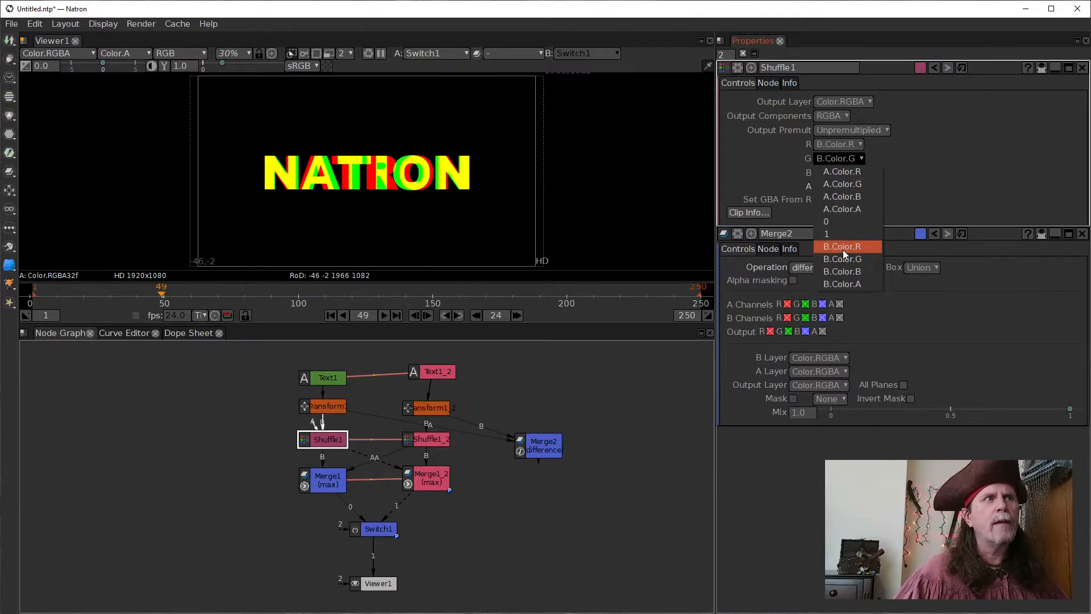
{"action": "left_click", "coordinate": [844, 250]}
{"action": "left_click", "coordinate": [842, 174]}
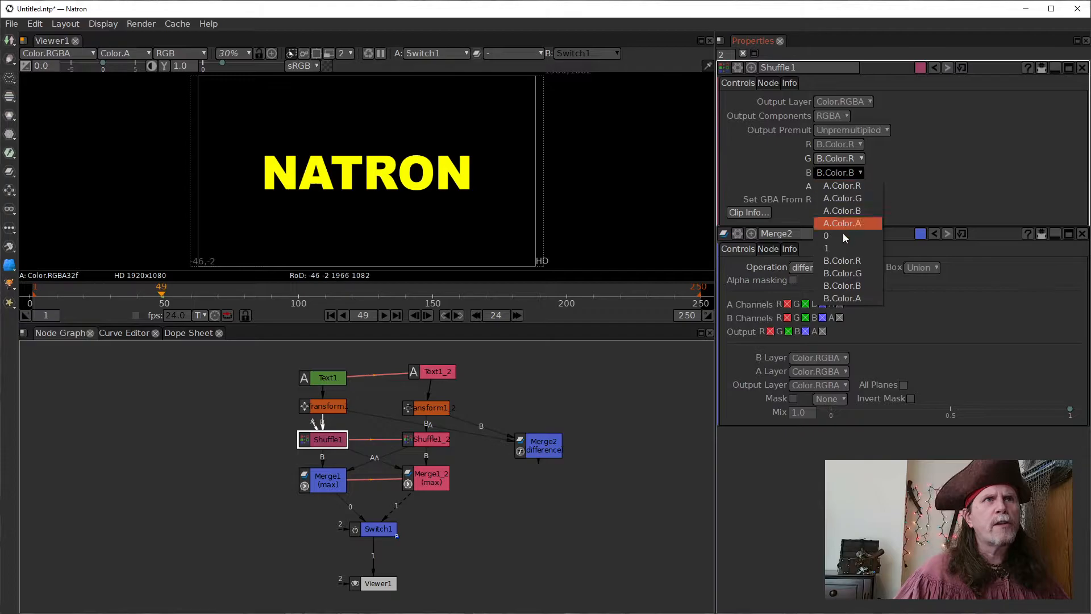
{"action": "left_click", "coordinate": [841, 260]}
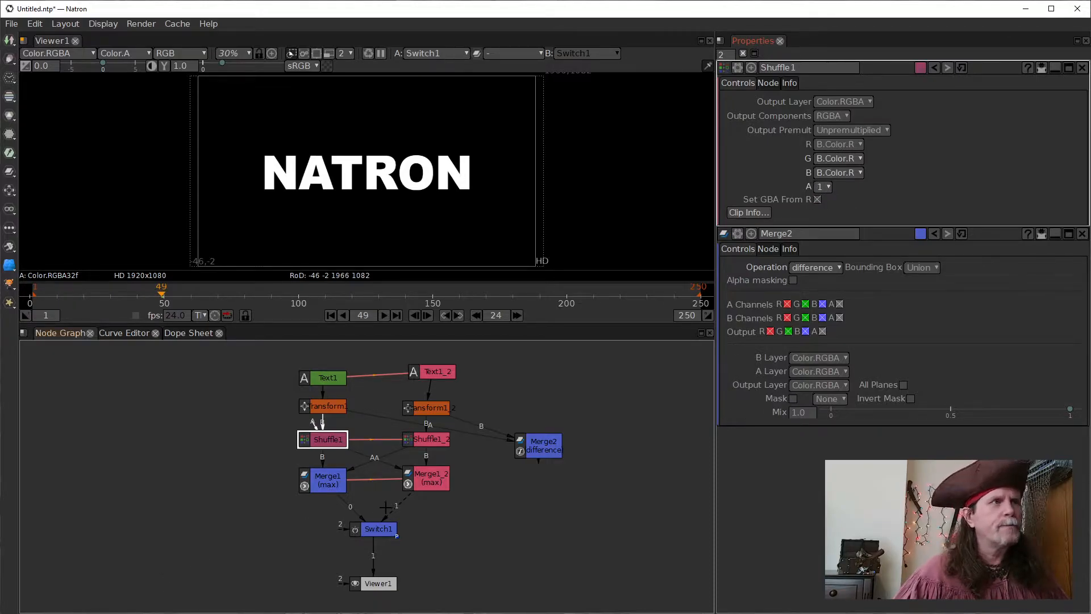
Unlink the G, B and R outputs of the NATION branch's Shuffle node and set its R output to B.Color.G
{"action": "left_click", "coordinate": [430, 478]}
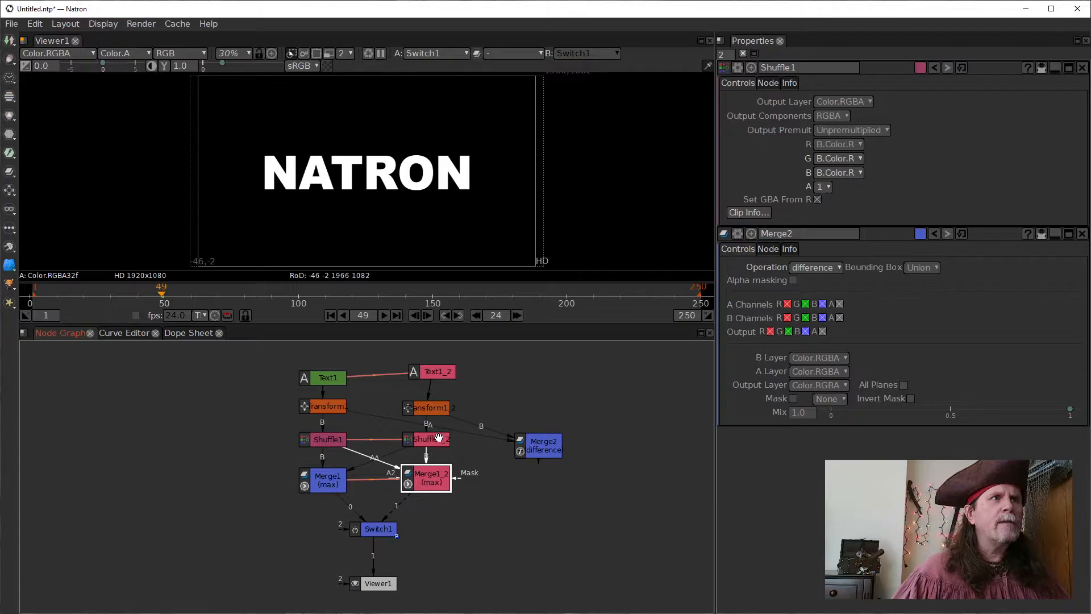
{"action": "left_click", "coordinate": [436, 441]}
{"action": "double_click", "coordinate": [436, 441]}
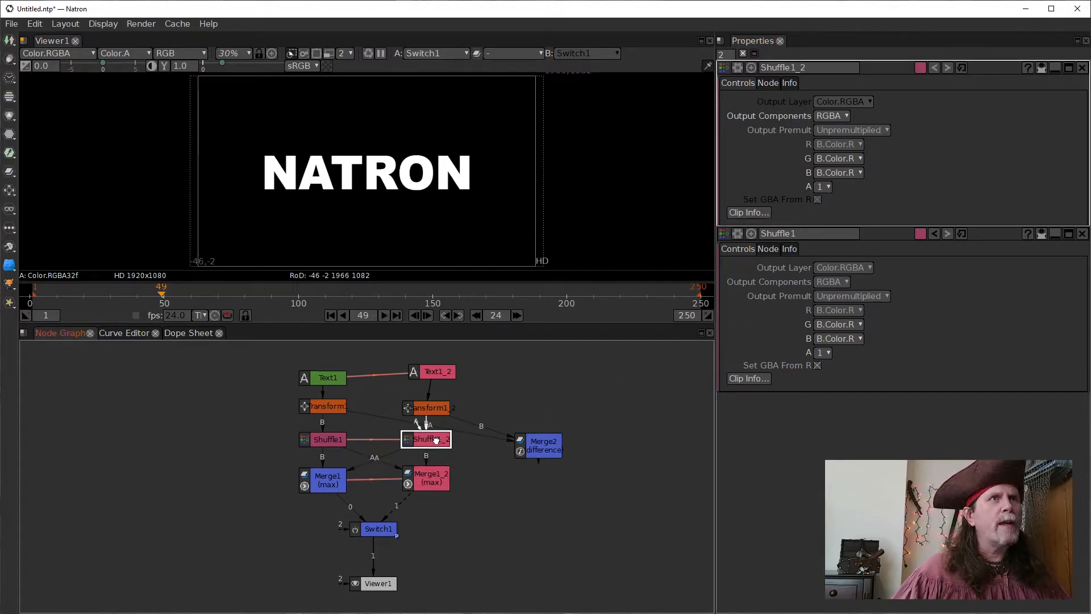
{"action": "right_click", "coordinate": [832, 155]}
{"action": "left_click", "coordinate": [881, 179]}
{"action": "right_click", "coordinate": [843, 171]}
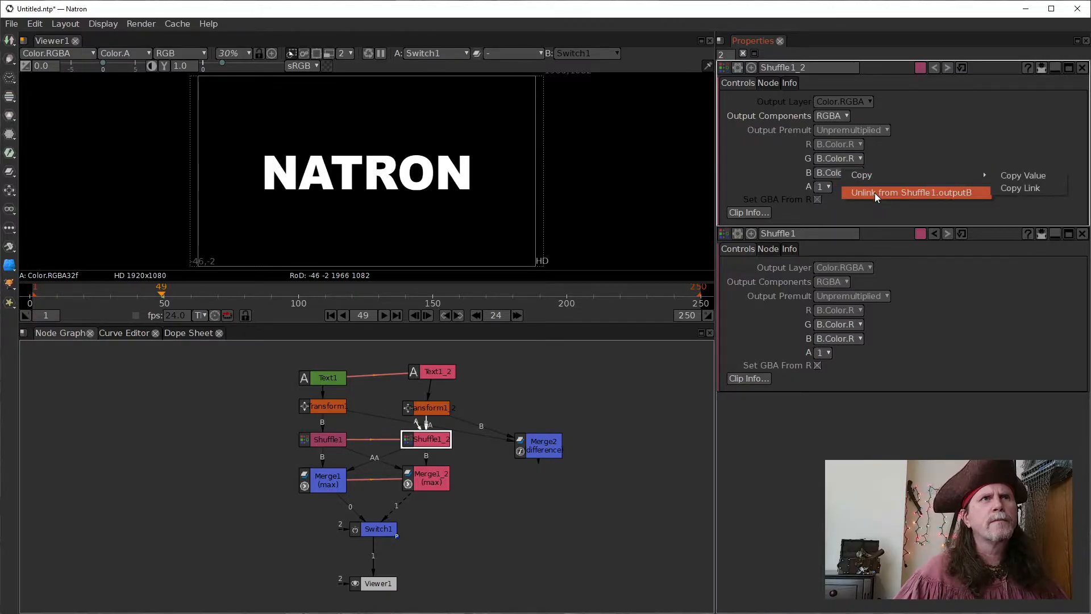
{"action": "left_click", "coordinate": [875, 193]}
{"action": "right_click", "coordinate": [847, 145]}
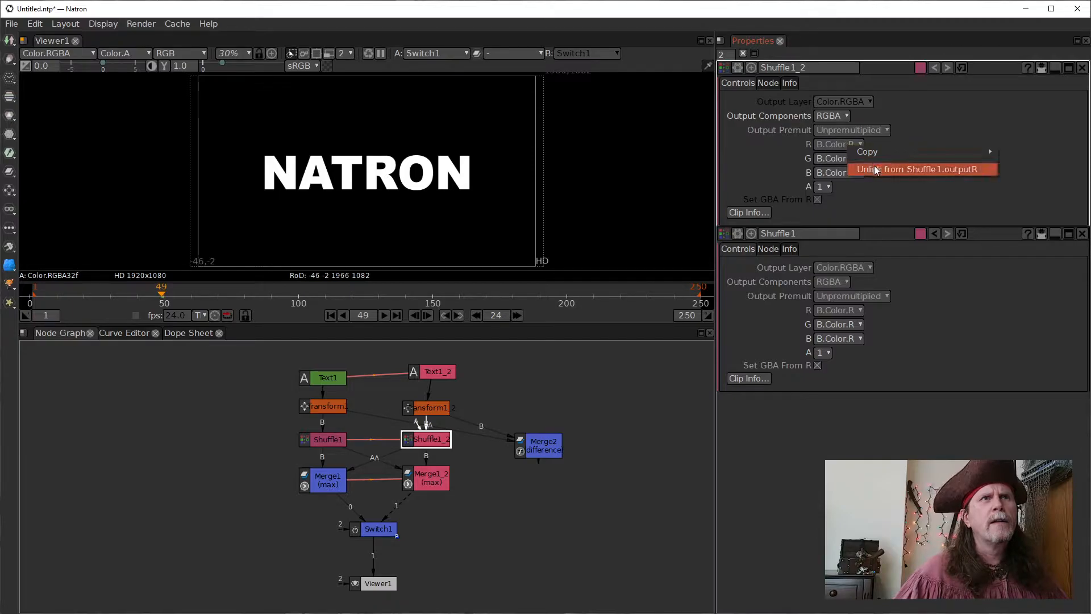
{"action": "left_click", "coordinate": [874, 169]}
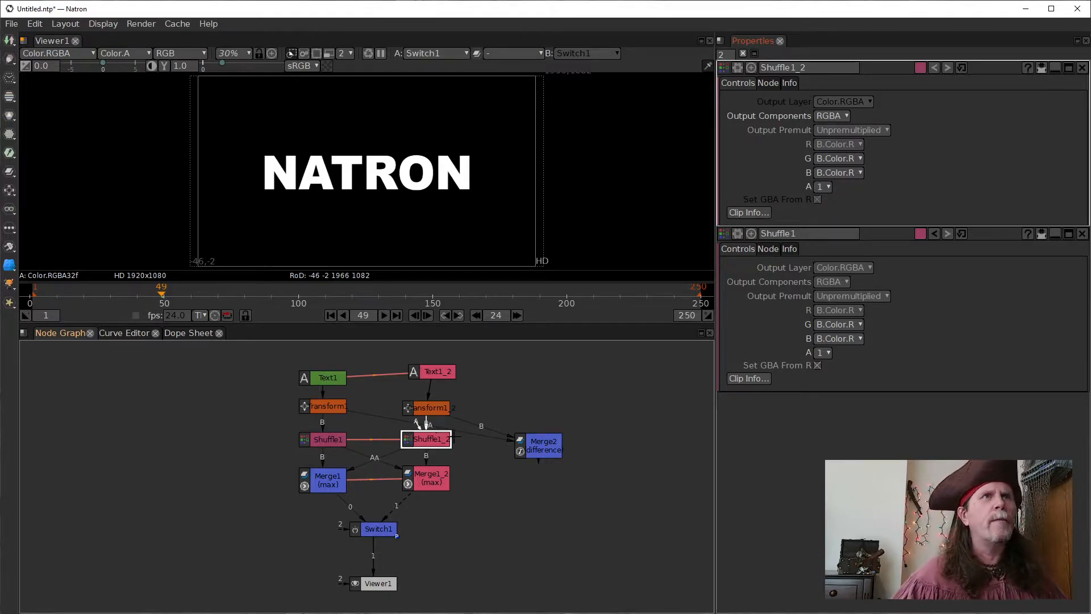
{"action": "left_click", "coordinate": [857, 145]}
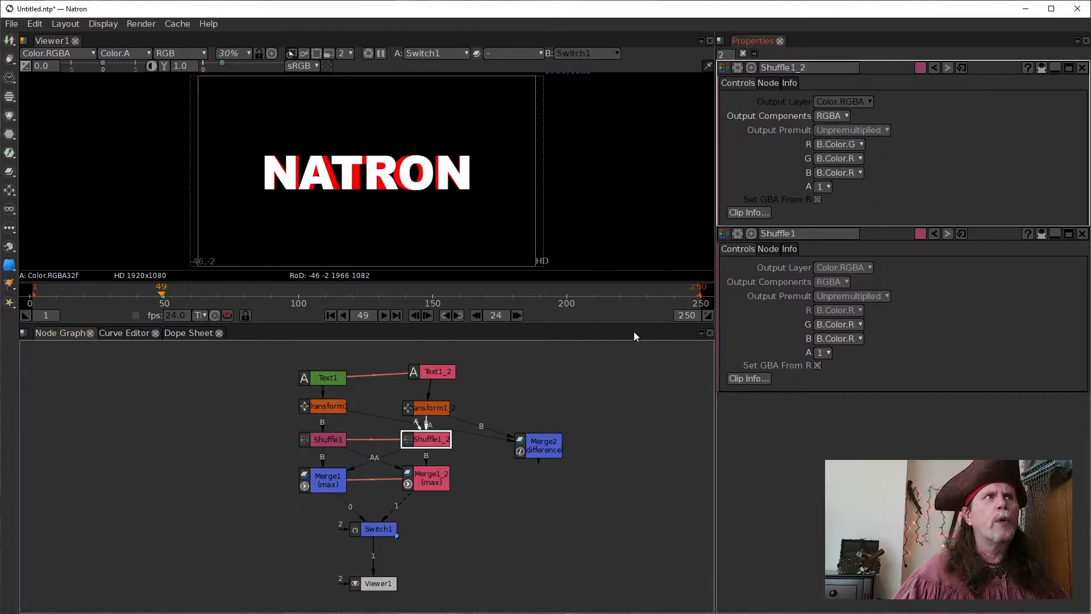
View the output of the NATION branch's max Merge node and inspect its properties
{"action": "left_click", "coordinate": [434, 483]}
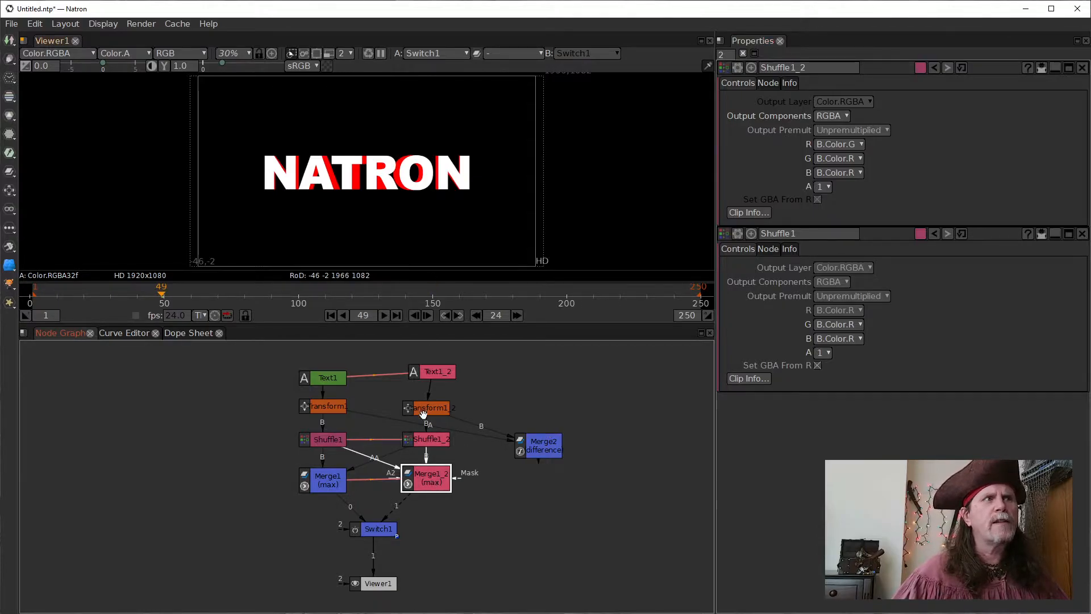
{"action": "key", "text": "1"}
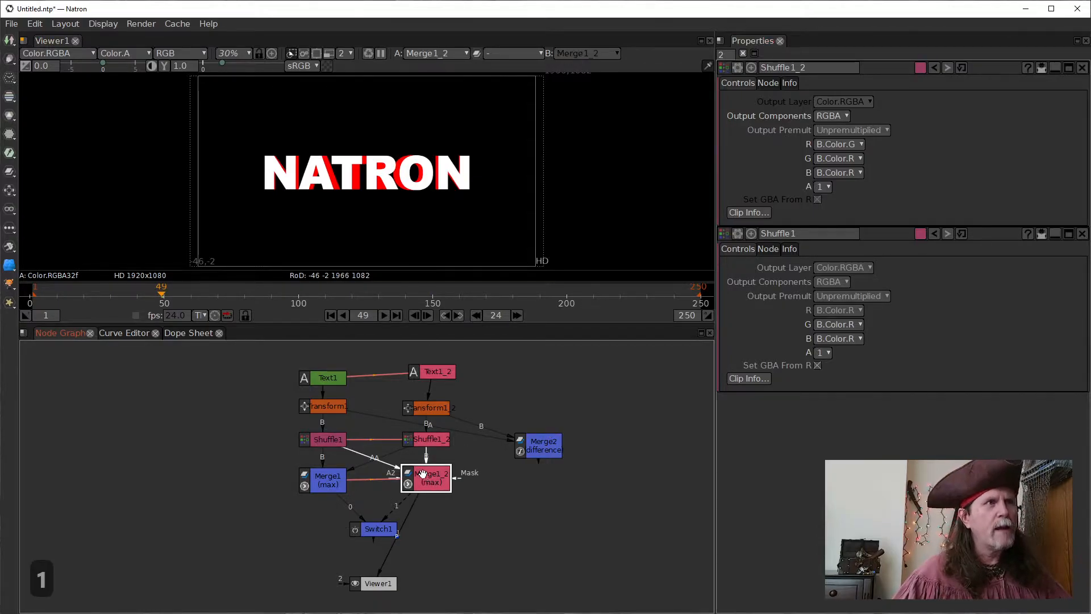
{"action": "left_click", "coordinate": [449, 375]}
{"action": "left_click", "coordinate": [429, 483]}
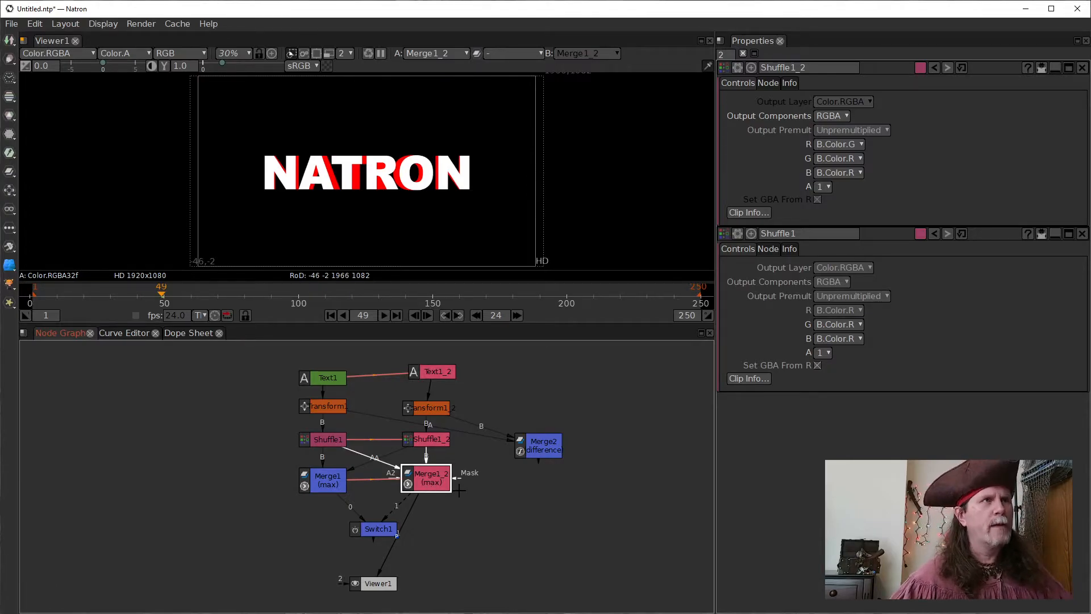
{"action": "double_click", "coordinate": [440, 484]}
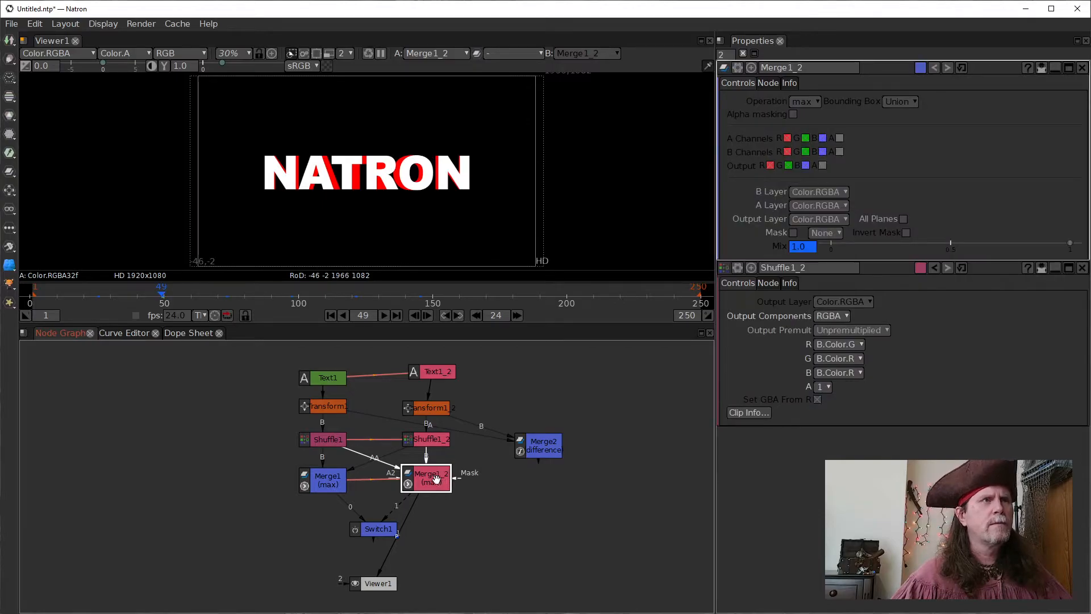
{"action": "key", "text": "1"}
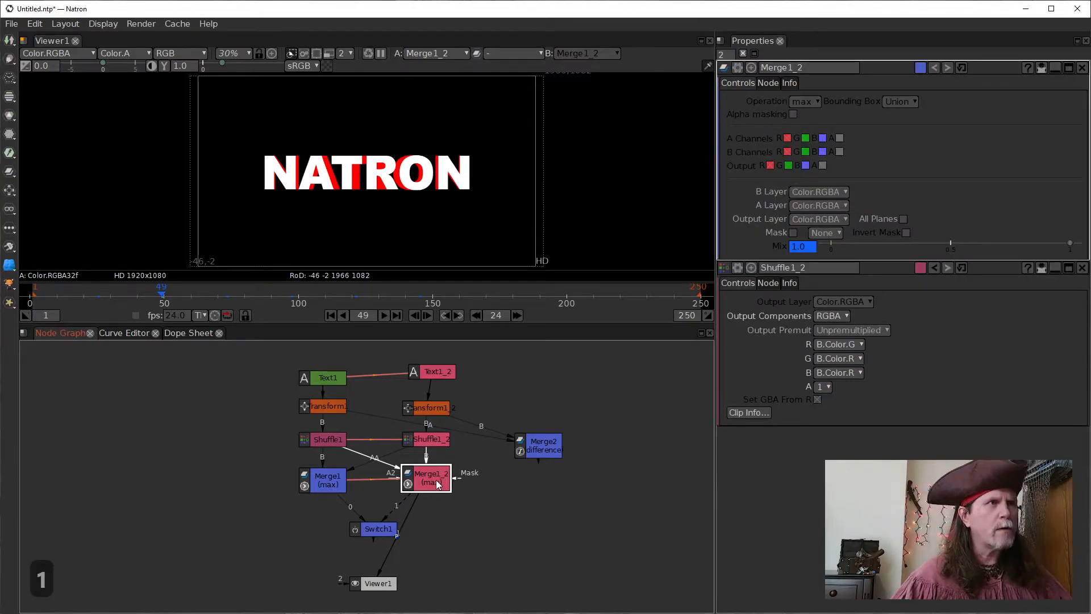
Compare the outputs and channel settings of the NATION and NATRON Shuffle nodes in the viewer
{"action": "left_click", "coordinate": [430, 442]}
{"action": "key", "text": "1"}
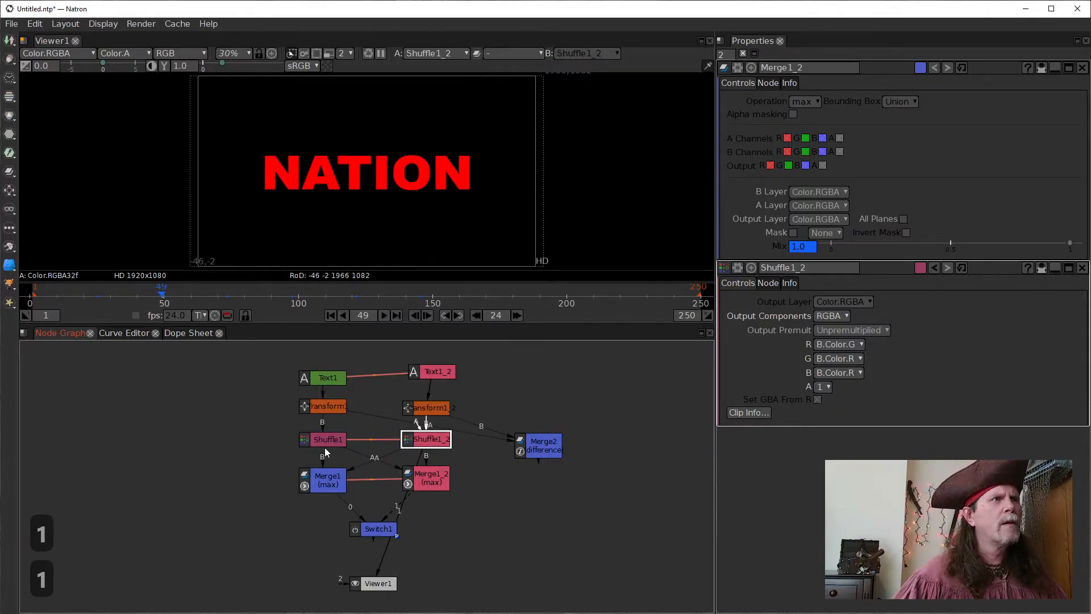
{"action": "left_click", "coordinate": [436, 483]}
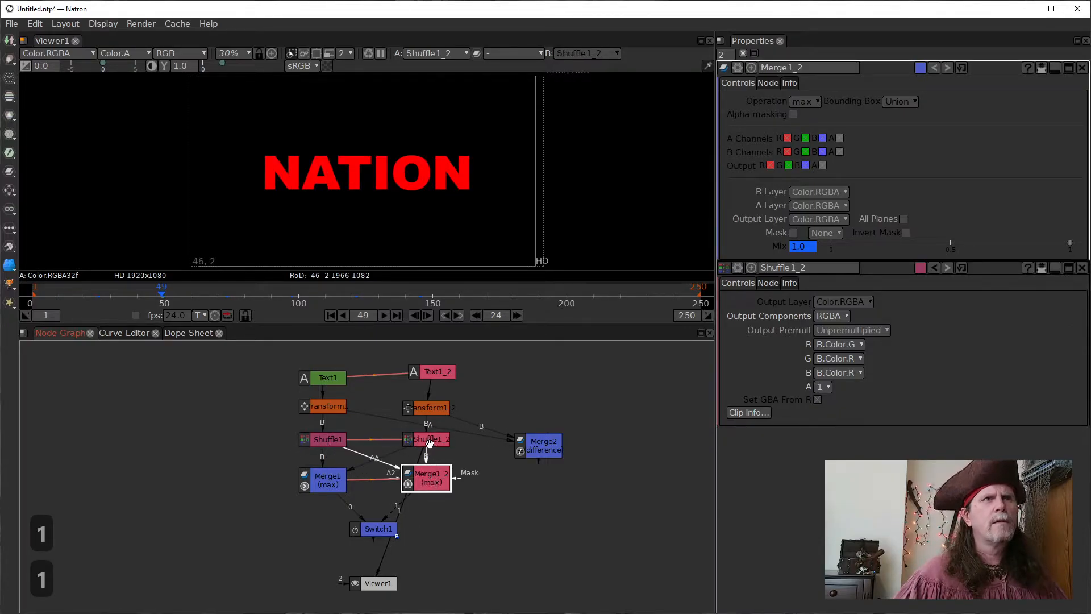
{"action": "left_click", "coordinate": [320, 443]}
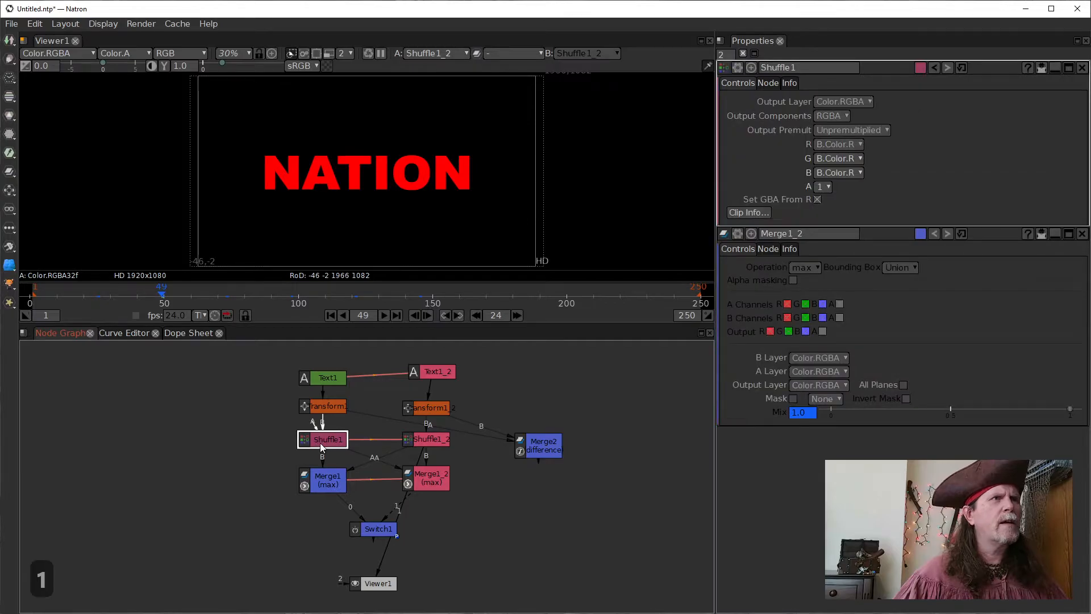
{"action": "left_click", "coordinate": [437, 445]}
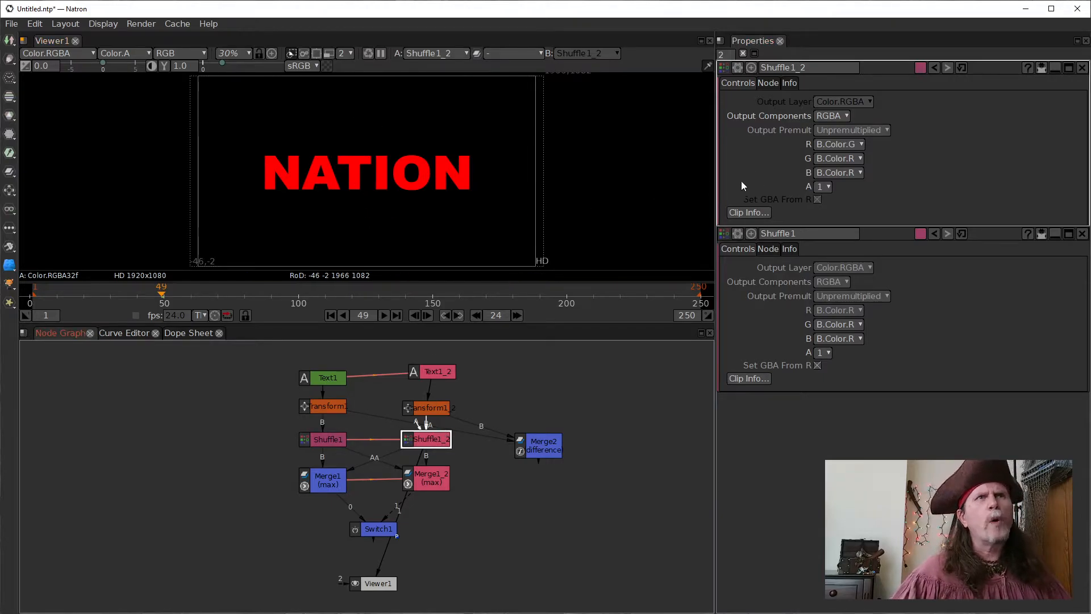
{"action": "left_click", "coordinate": [322, 442]}
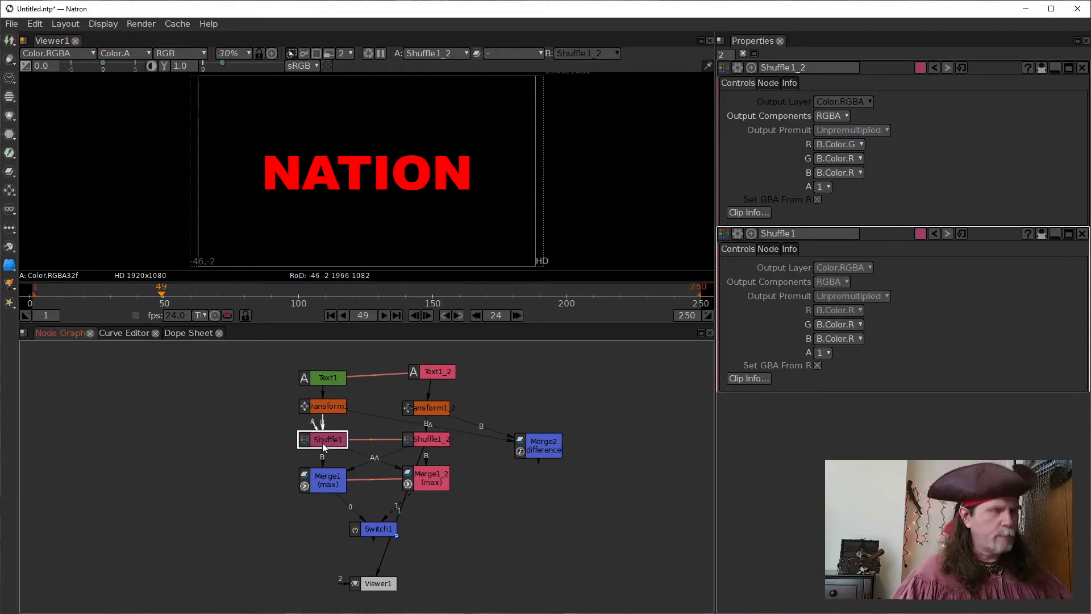
{"action": "key", "text": "1"}
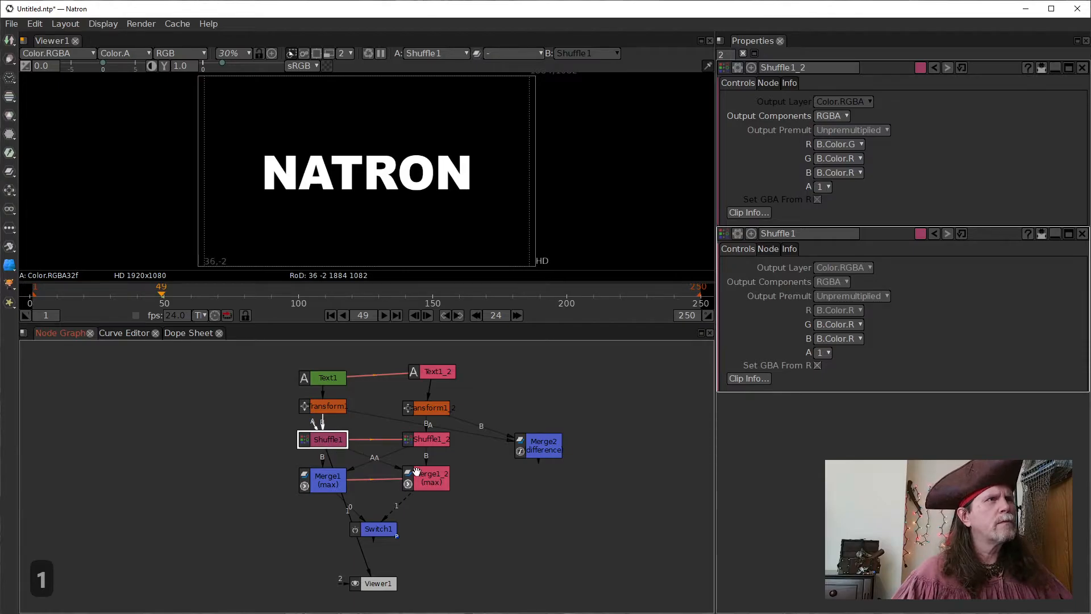
{"action": "left_click", "coordinate": [427, 440]}
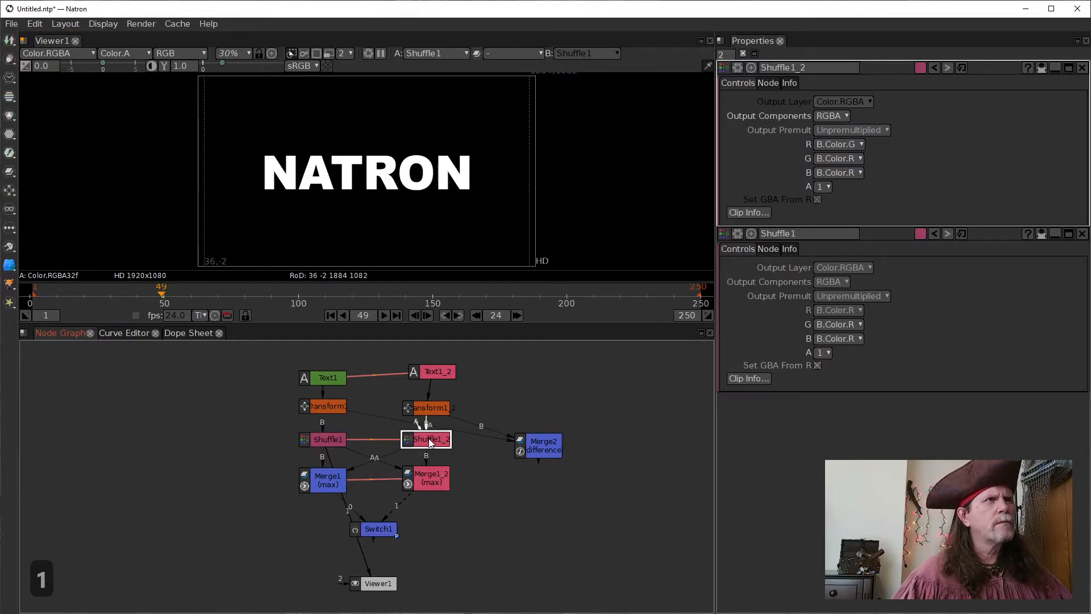
{"action": "key", "text": "1"}
{"action": "left_click", "coordinate": [326, 442]}
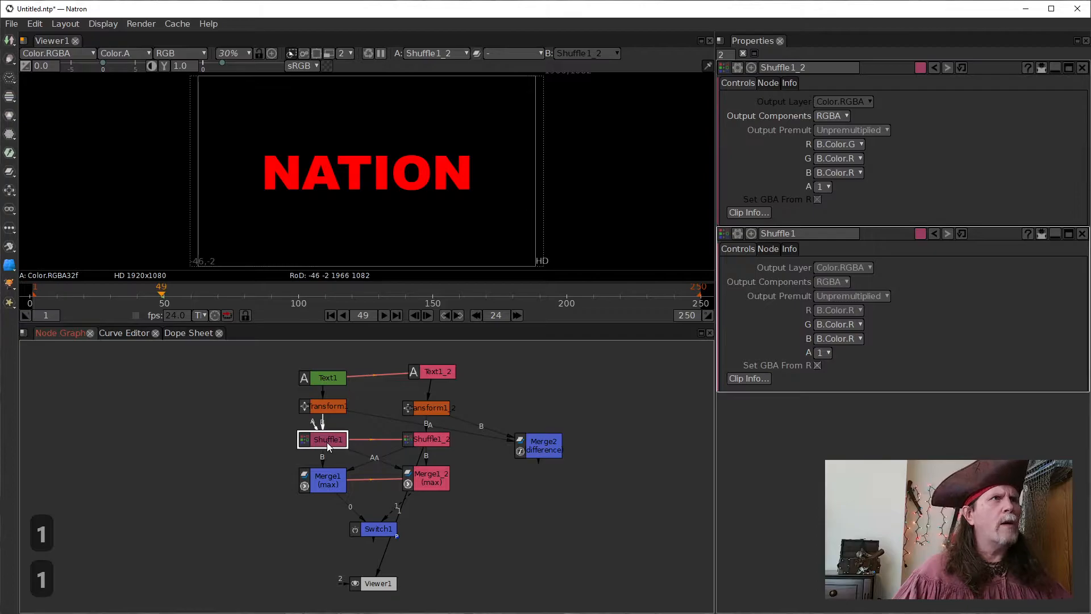
Try B.Color.R as the NATION Shuffle node's R output, and set both its R and B outputs to B.Color.G
{"action": "left_click", "coordinate": [861, 145]}
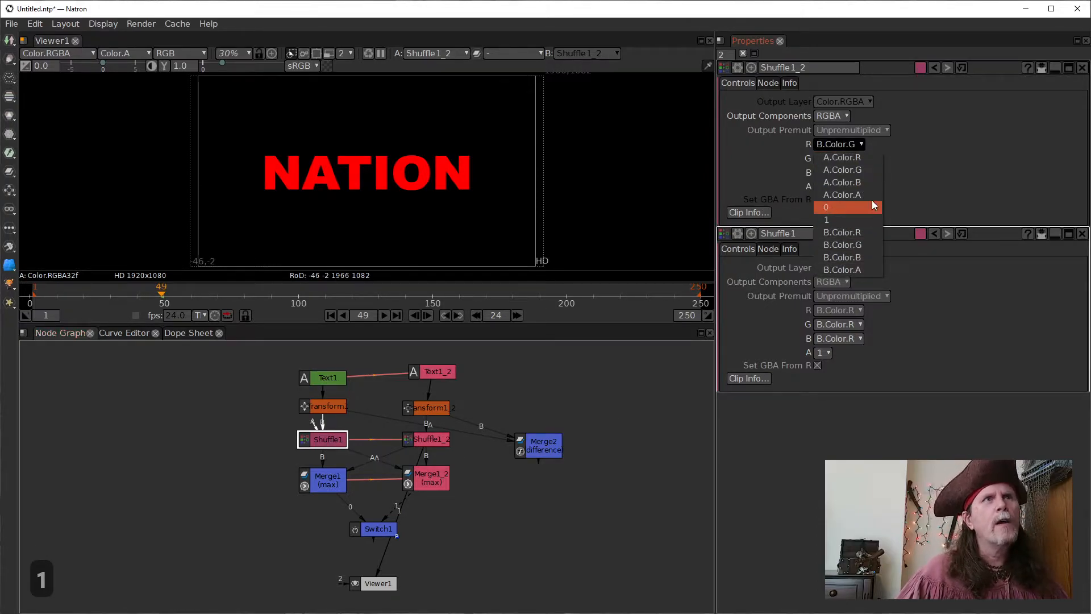
{"action": "left_click", "coordinate": [912, 161]}
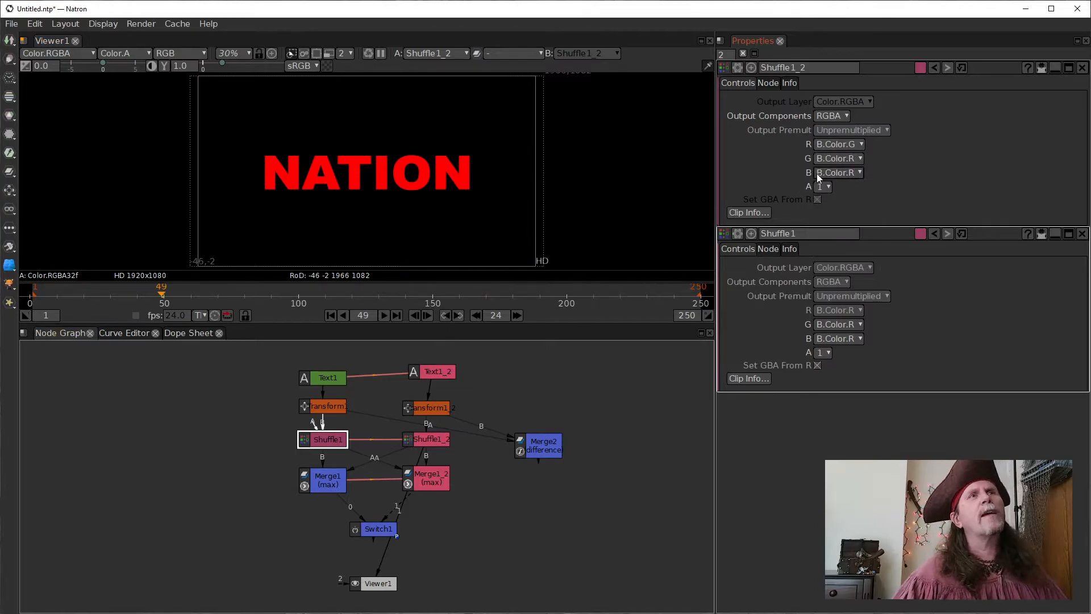
{"action": "left_click", "coordinate": [860, 144]}
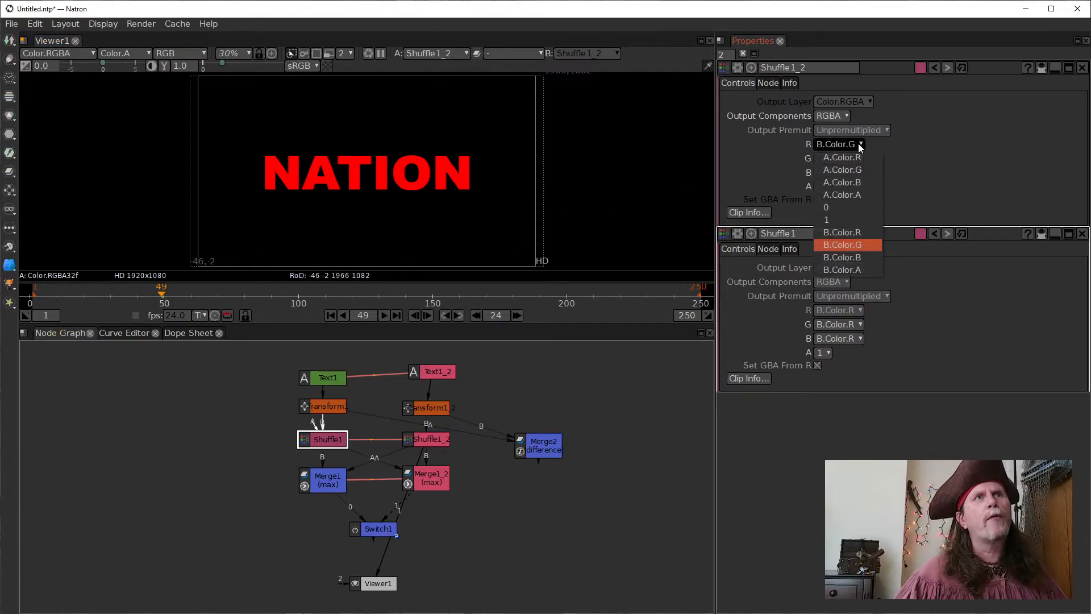
{"action": "left_click", "coordinate": [860, 233]}
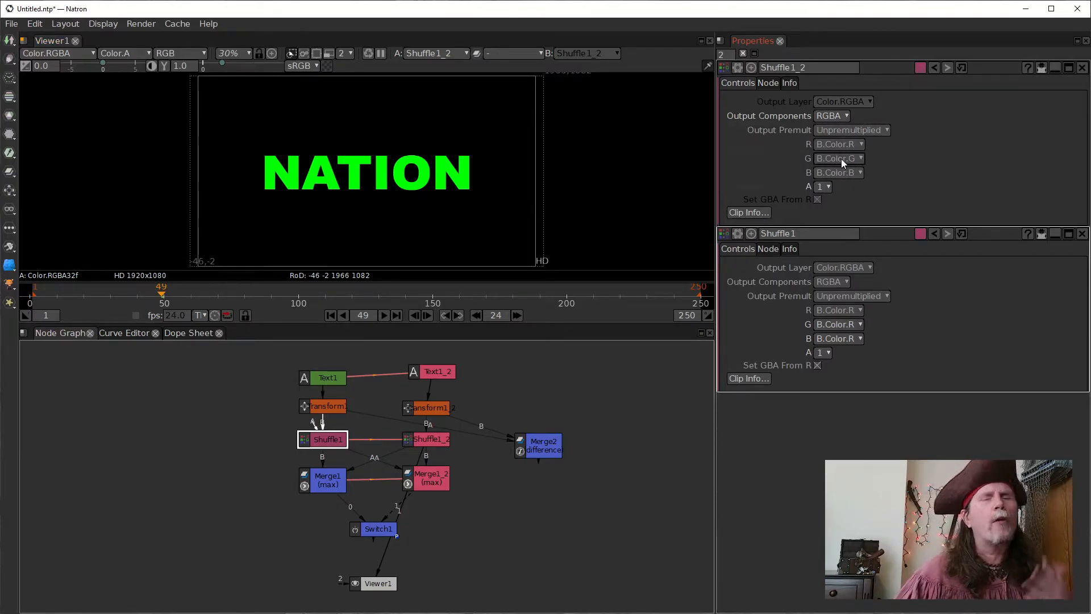
{"action": "left_click", "coordinate": [857, 144]}
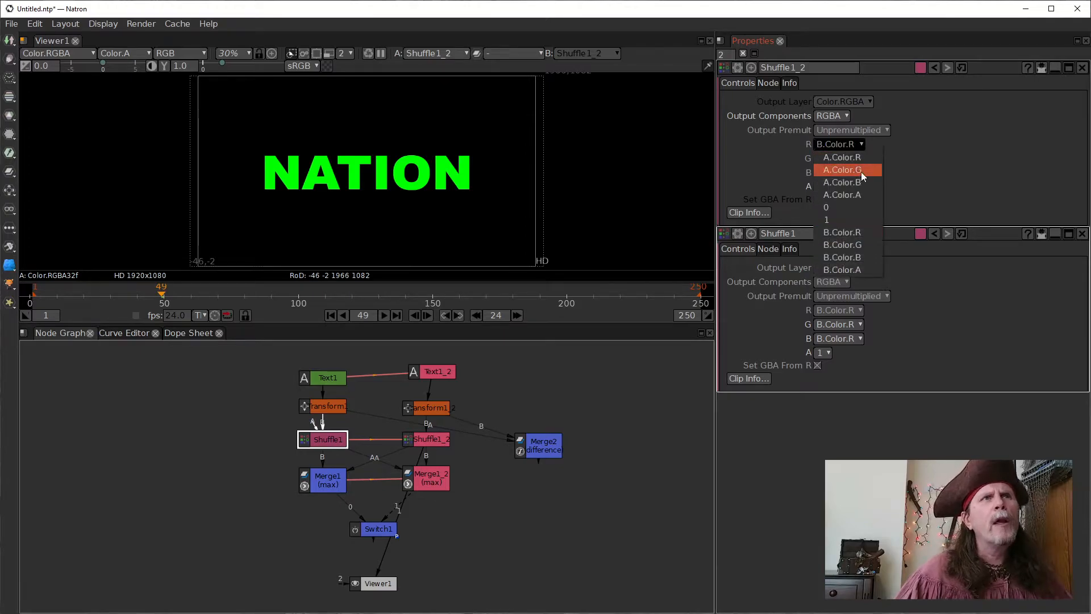
{"action": "left_click", "coordinate": [860, 244]}
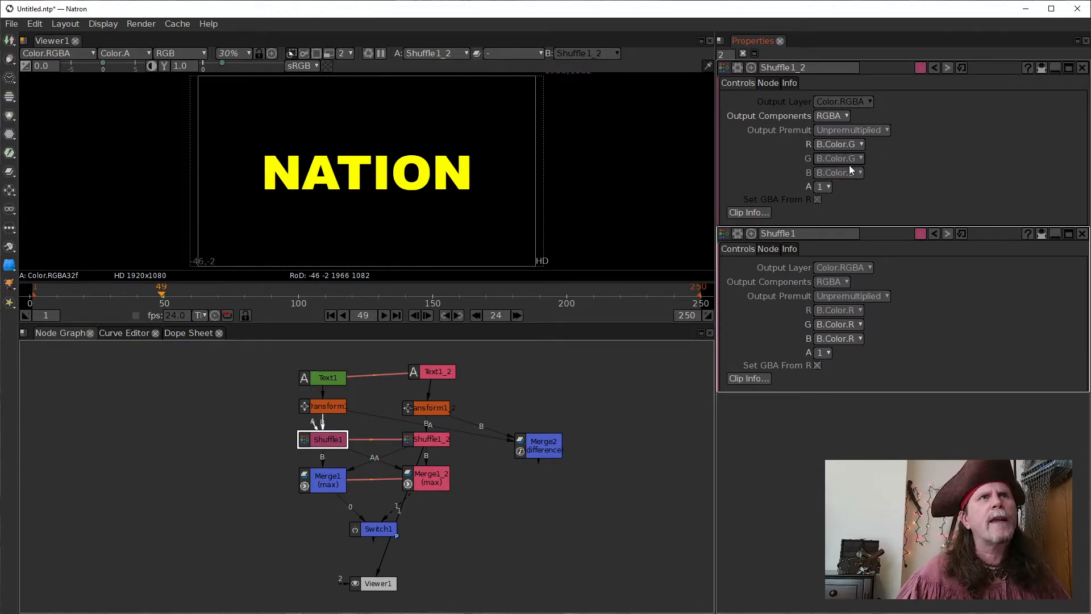
{"action": "left_click", "coordinate": [851, 172]}
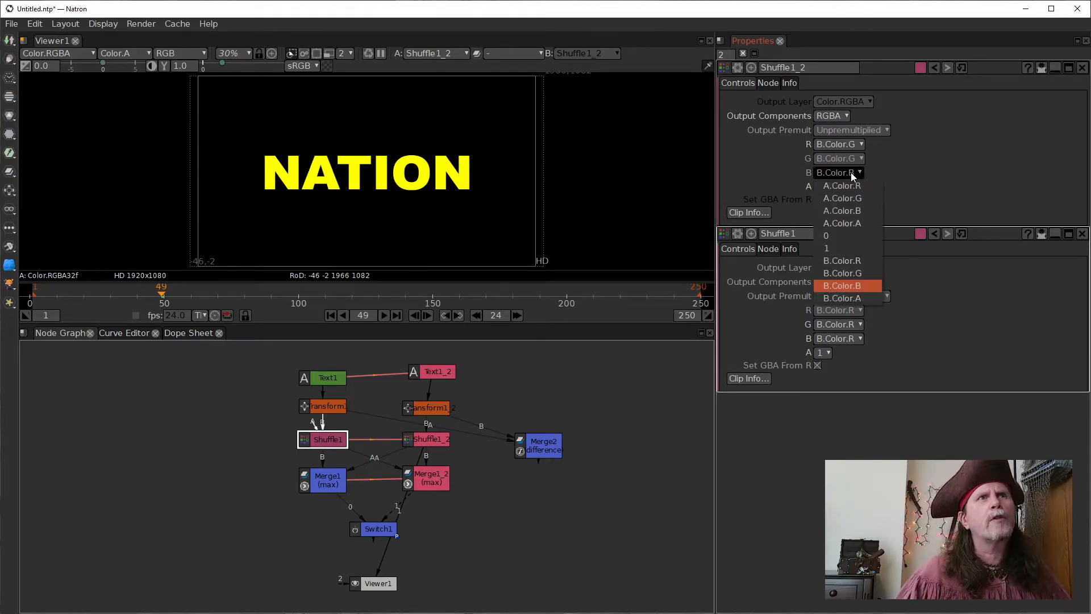
{"action": "left_click", "coordinate": [858, 270]}
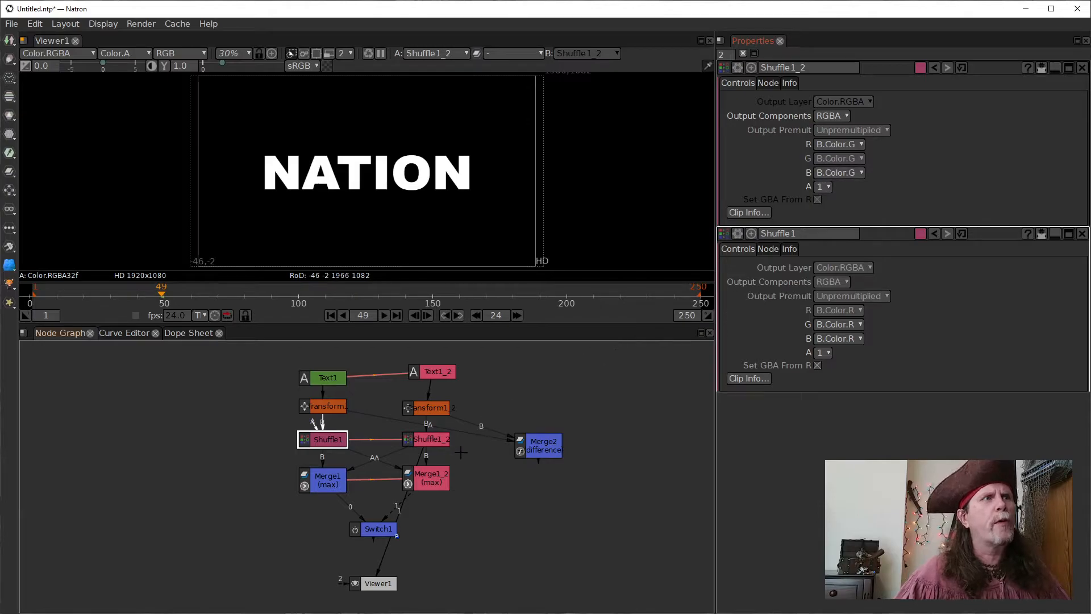
View the NATRON Transform node's output and open its properties
{"action": "left_click", "coordinate": [323, 407]}
{"action": "key", "text": "1"}
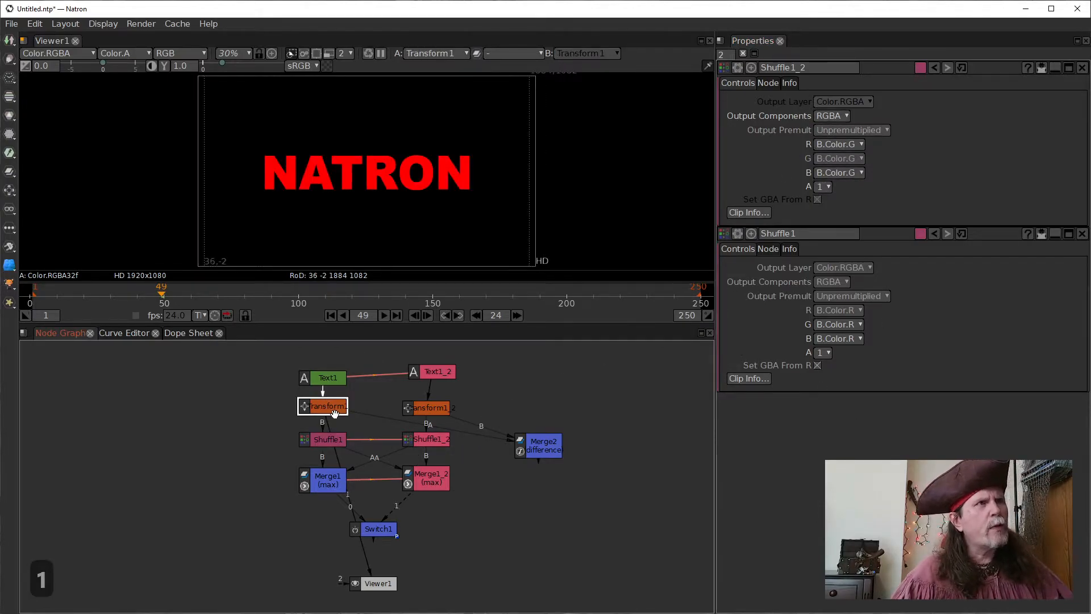
{"action": "double_click", "coordinate": [333, 410]}
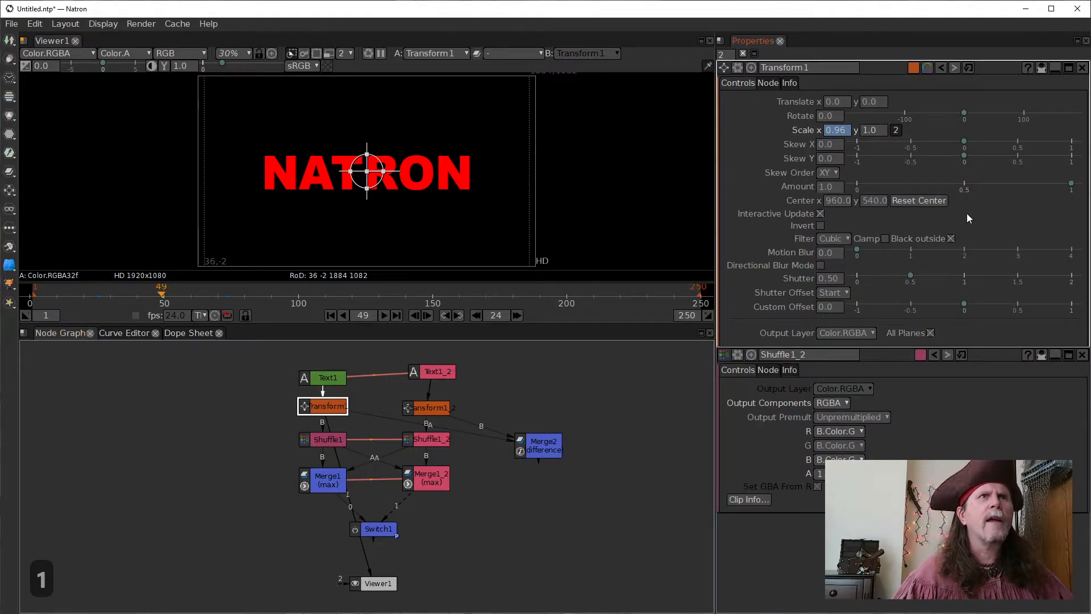
Compare the outputs of the NATRON branch's Shuffle and Transform nodes in the viewer
{"action": "left_click", "coordinate": [333, 443]}
{"action": "key", "text": "1"}
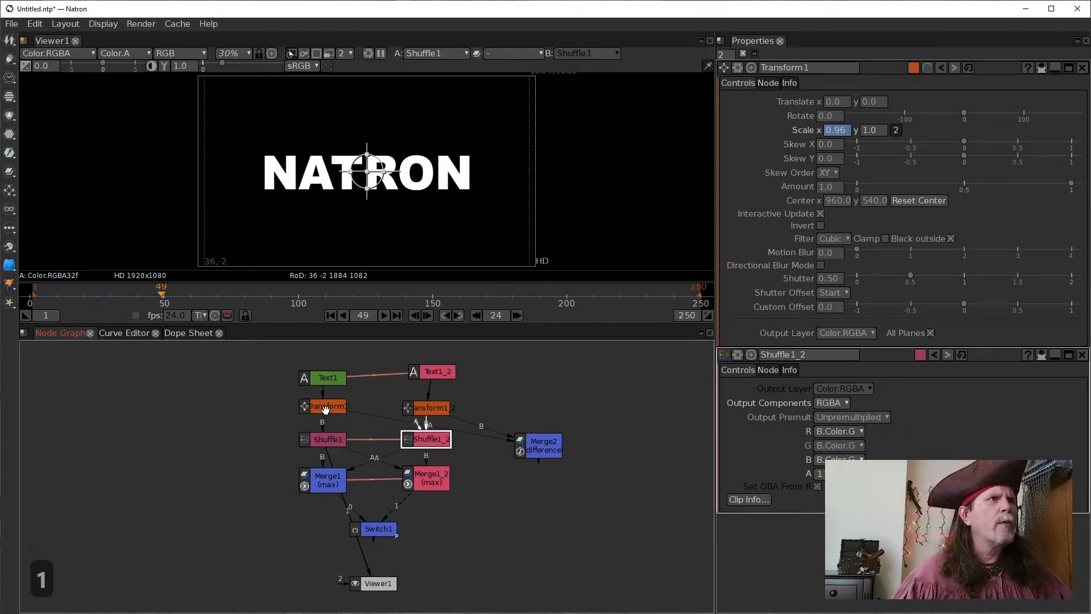
{"action": "left_click", "coordinate": [327, 413]}
{"action": "key", "text": "1"}
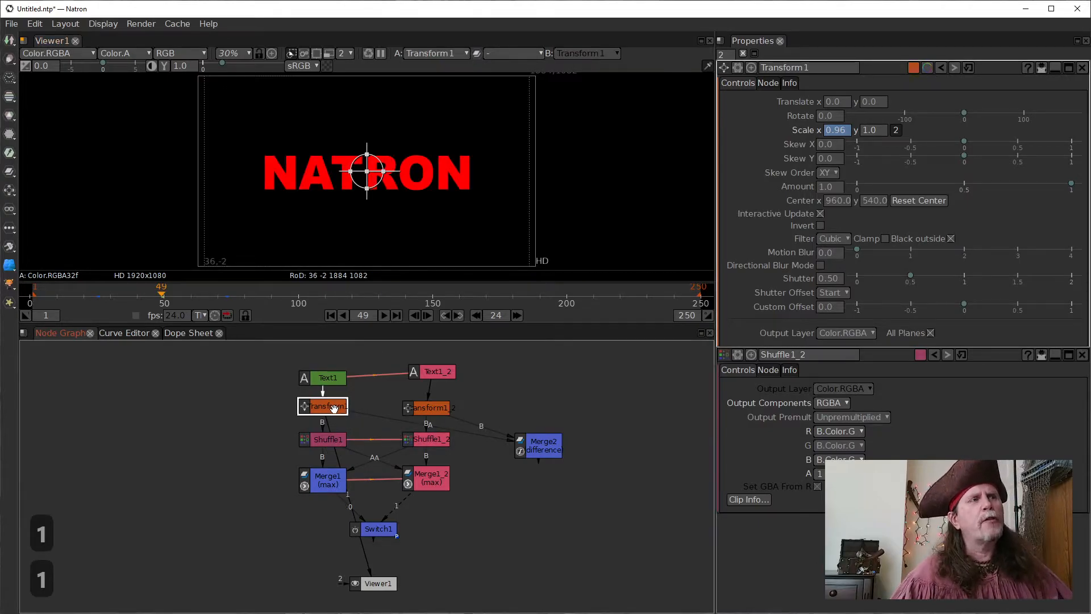
{"action": "left_click", "coordinate": [333, 442]}
{"action": "key", "text": "1"}
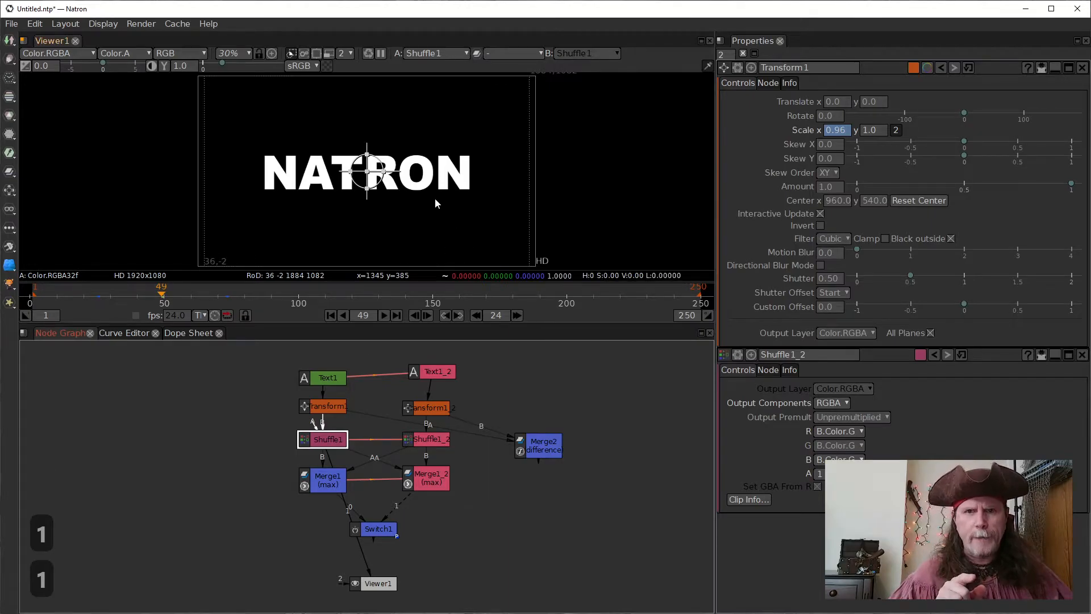
Open the NATION Transform node's properties and compare its output with the NATRON Transform's output in the viewer
{"action": "left_click", "coordinate": [438, 408]}
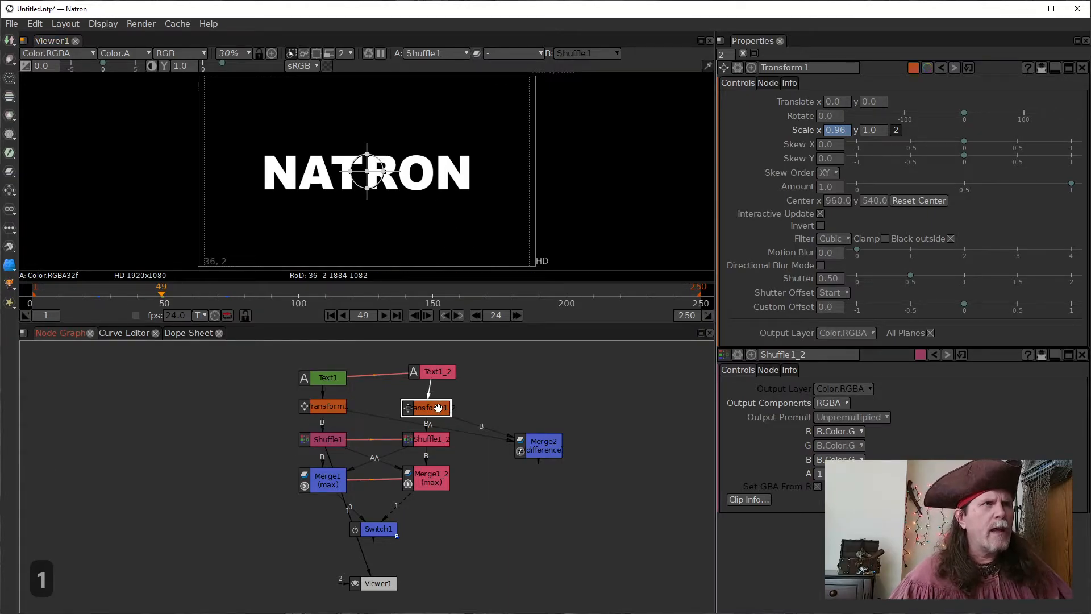
{"action": "double_click", "coordinate": [435, 405]}
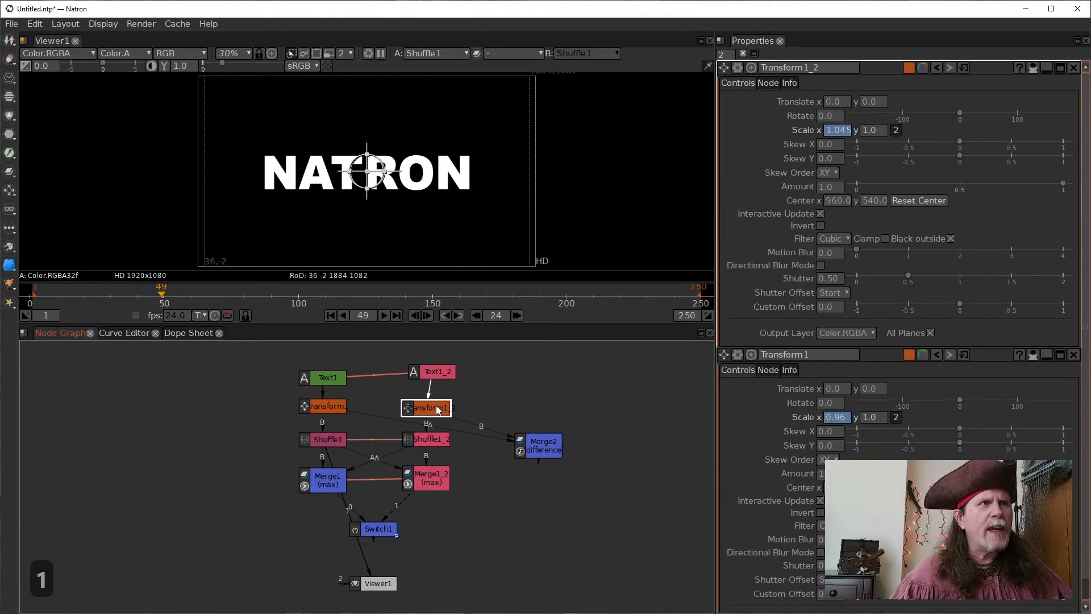
{"action": "key", "text": "1"}
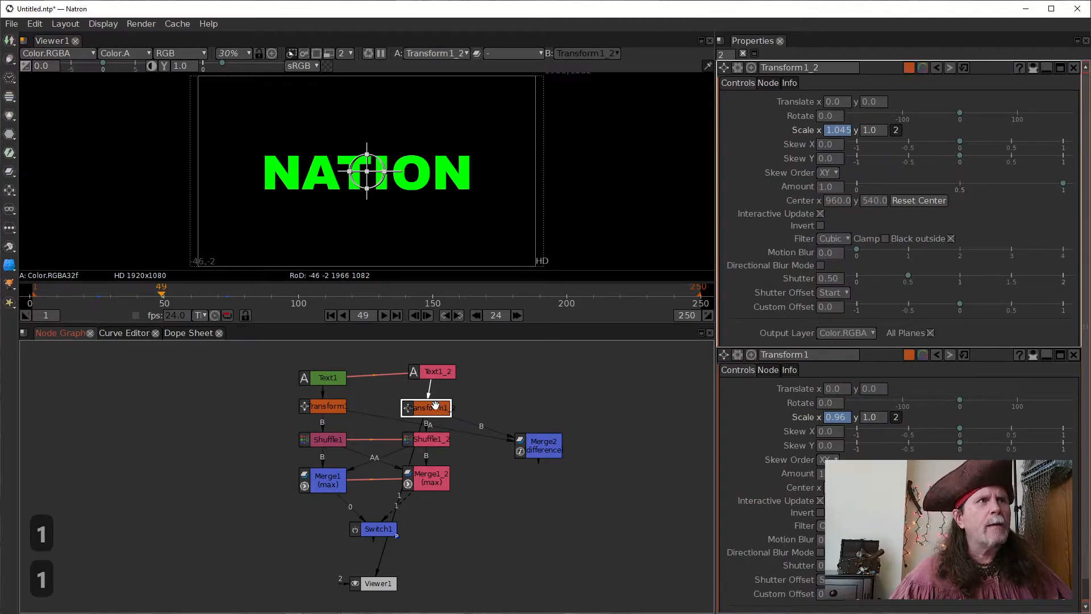
{"action": "left_click", "coordinate": [338, 407]}
{"action": "key", "text": "1"}
{"action": "left_click", "coordinate": [437, 408]}
{"action": "key", "text": "1"}
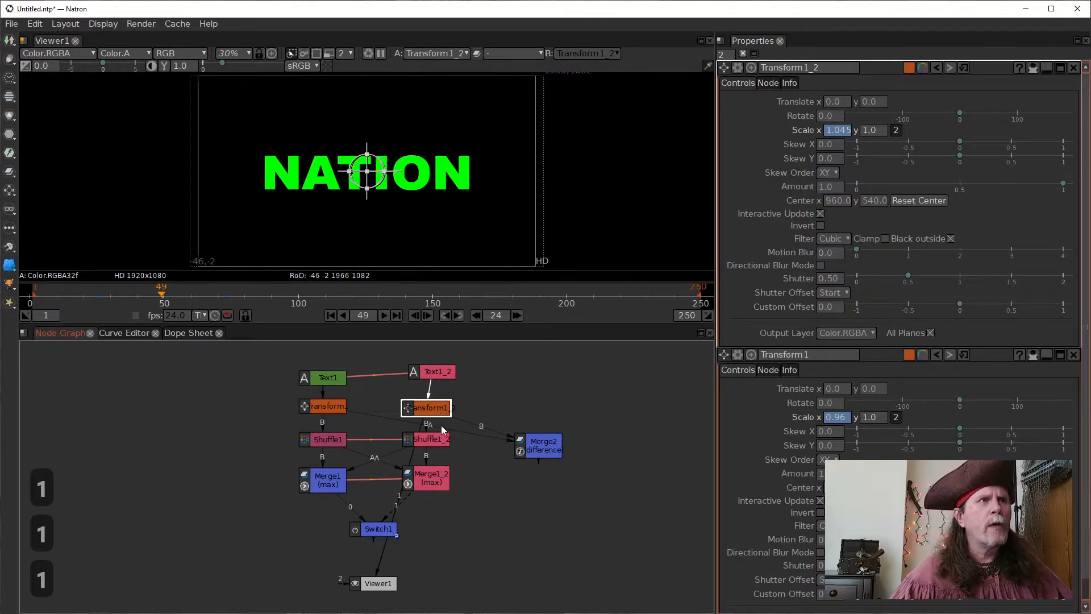
Compare each branch's Transform output with its Shuffle output in the viewer, first for NATRON and then for NATION
{"action": "left_click", "coordinate": [327, 442]}
{"action": "key", "text": "1"}
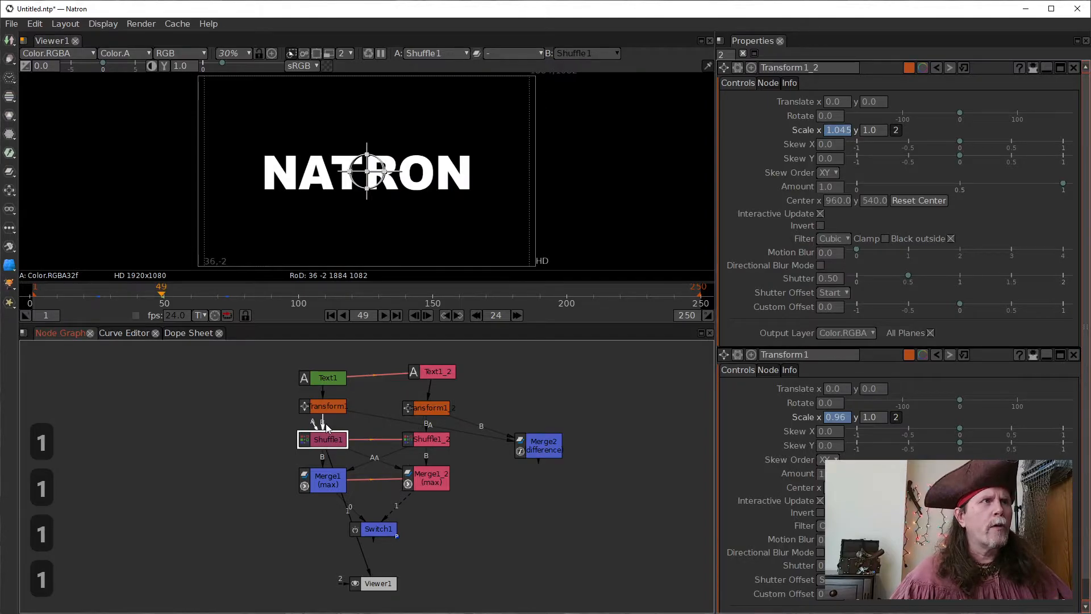
{"action": "left_click", "coordinate": [329, 407]}
{"action": "key", "text": "1"}
{"action": "left_click", "coordinate": [332, 440]}
{"action": "key", "text": "1"}
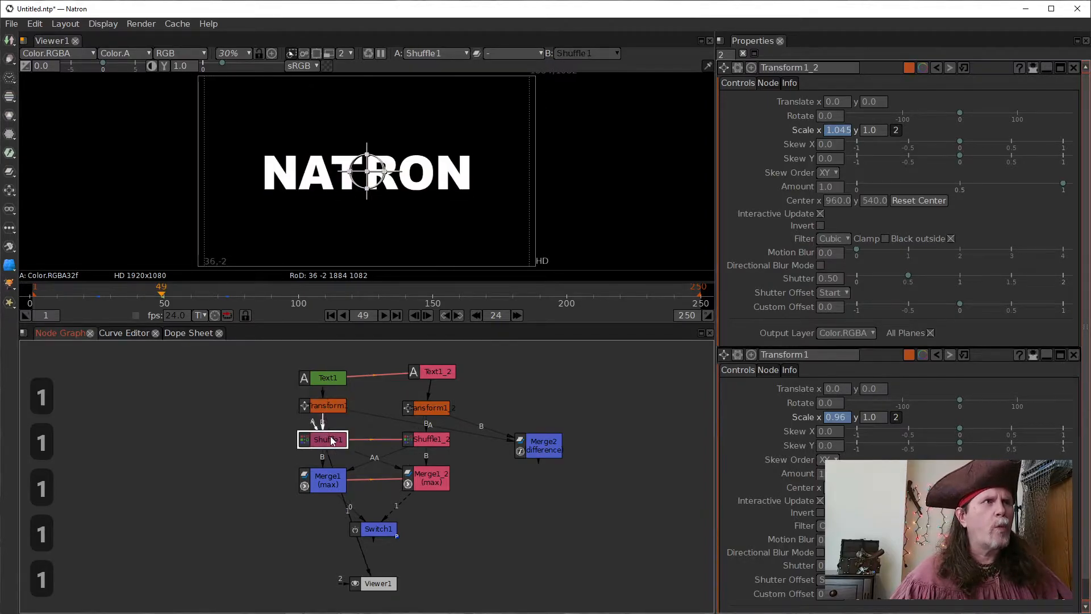
{"action": "left_click", "coordinate": [432, 408]}
{"action": "key", "text": "1"}
{"action": "left_click", "coordinate": [436, 439]}
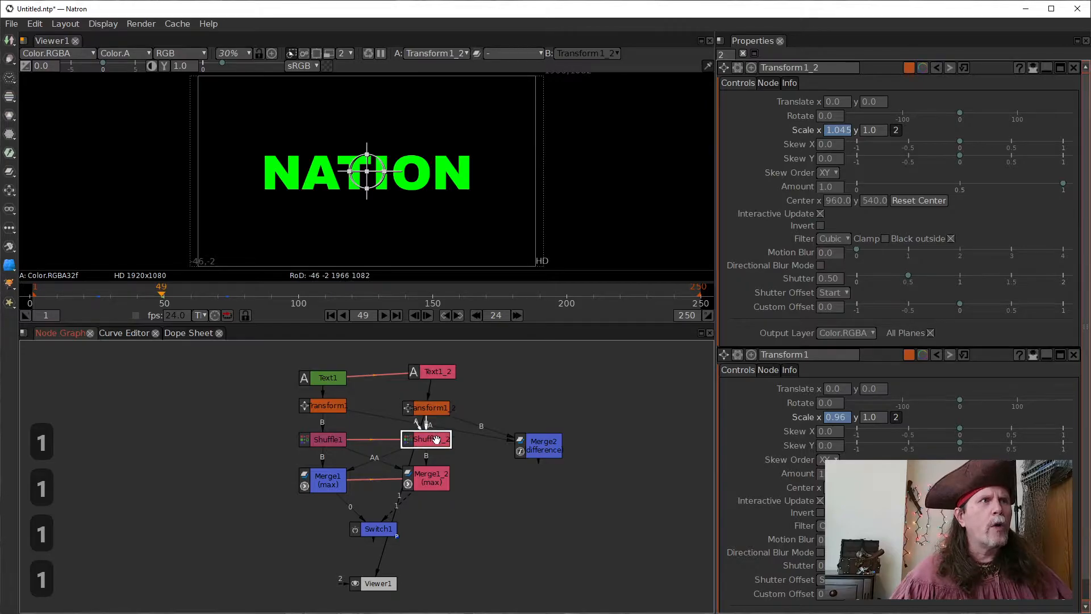
{"action": "key", "text": "1"}
View the outputs of the NATRON and NATION max Merge nodes in turn, followed by the Switch output
{"action": "left_click", "coordinate": [332, 489]}
{"action": "key", "text": "1"}
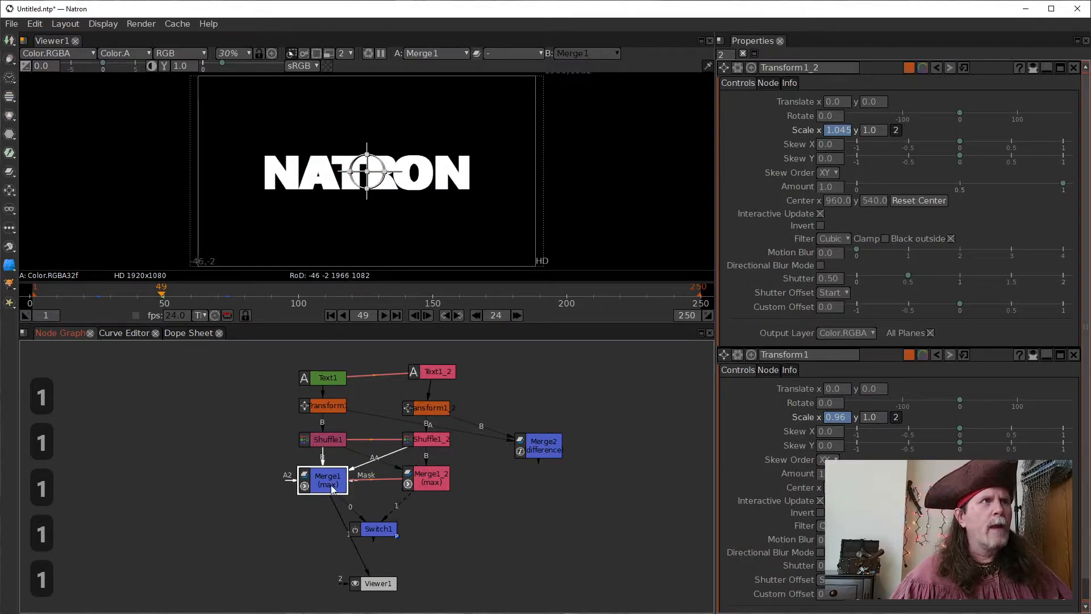
{"action": "left_click", "coordinate": [425, 482]}
{"action": "key", "text": "1"}
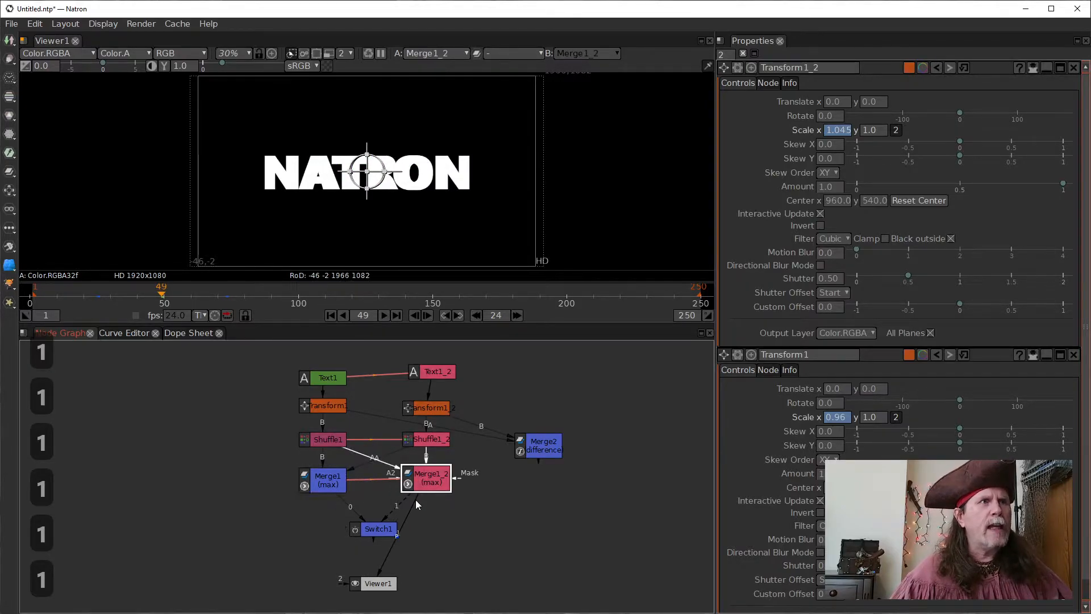
{"action": "left_click", "coordinate": [384, 530]}
{"action": "key", "text": "1"}
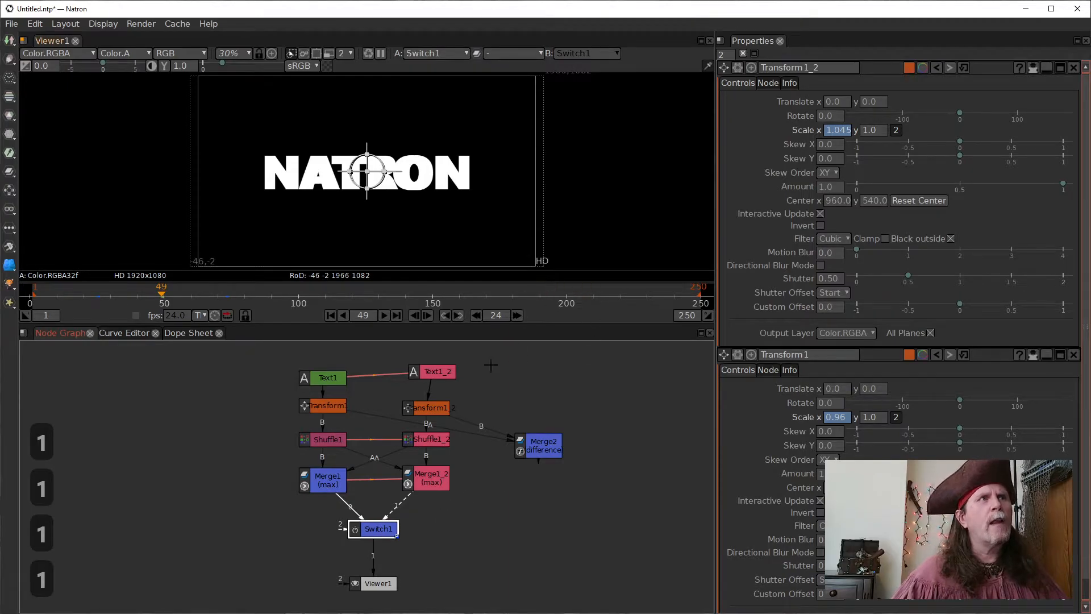
Play the Switch node's morph animation from frame 22 and stop at frame 100
{"action": "left_click_drag", "start_coordinate": [100, 295], "coordinate": [89, 295]}
{"action": "left_click", "coordinate": [385, 316]}
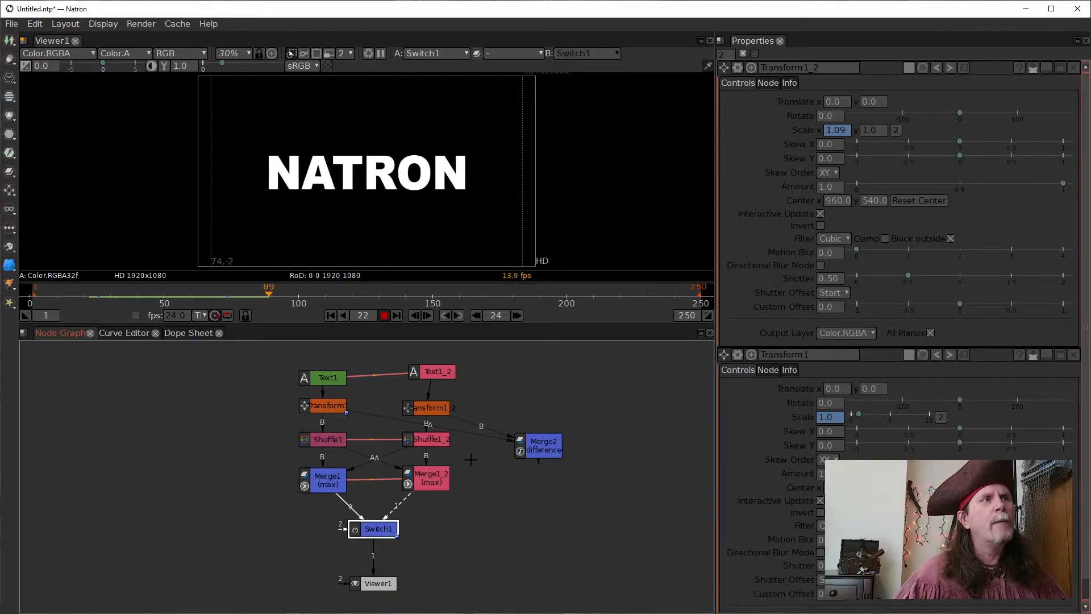
{"action": "left_click", "coordinate": [386, 316]}
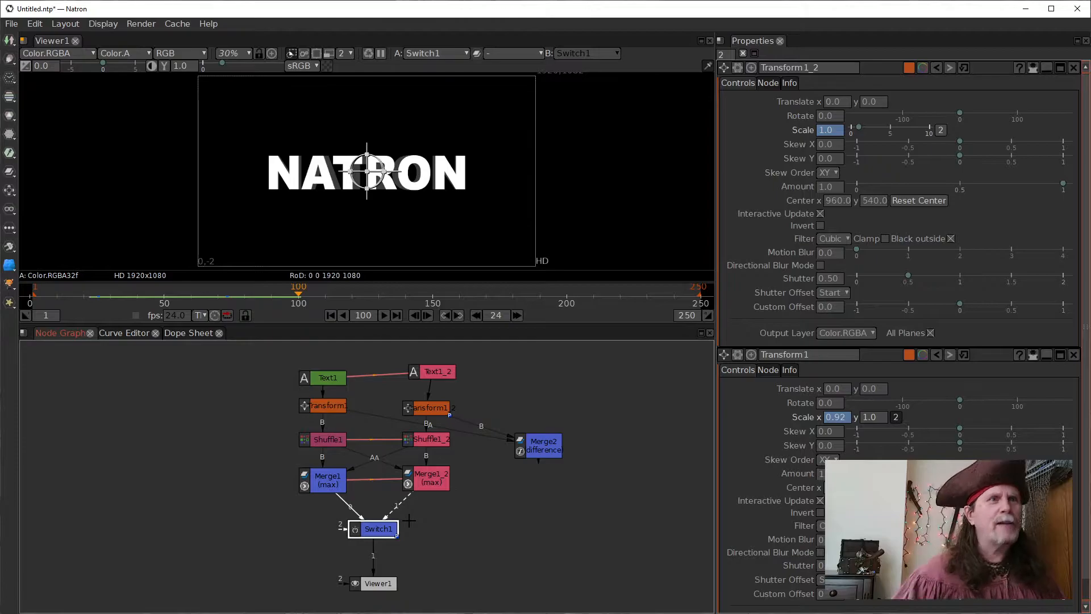
View the difference Merge's output and return the viewer to the Switch output
{"action": "left_click_drag", "start_coordinate": [462, 525], "coordinate": [449, 502]}
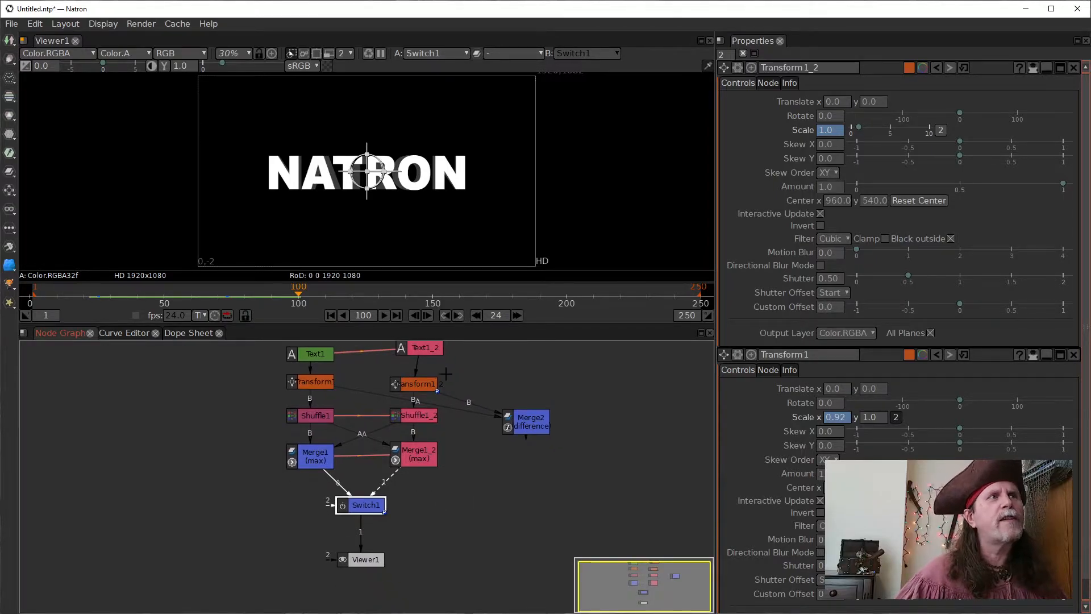
{"action": "left_click", "coordinate": [528, 425]}
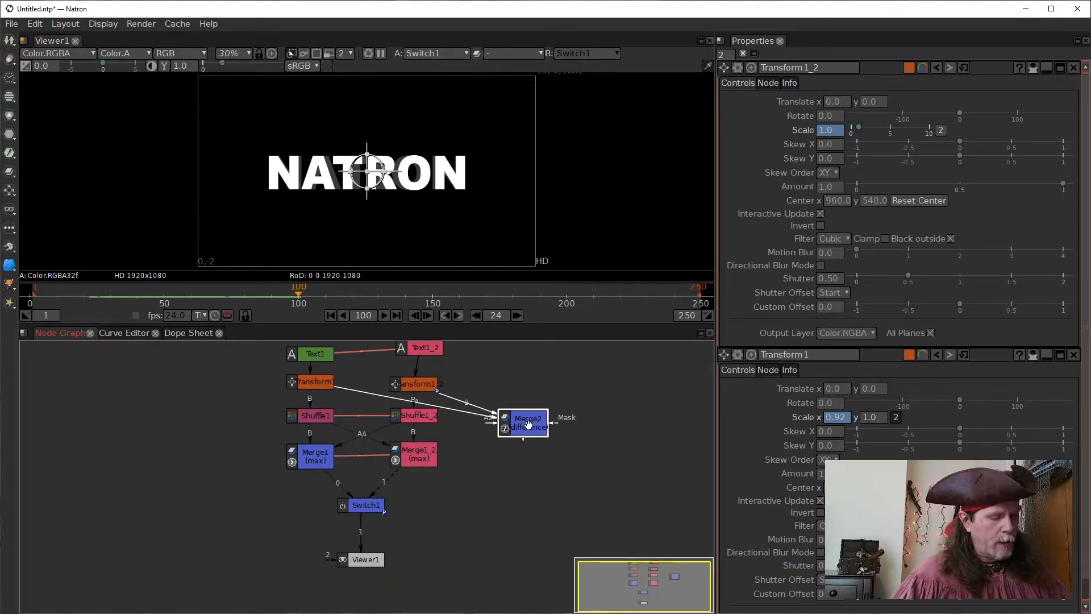
{"action": "key", "text": "1"}
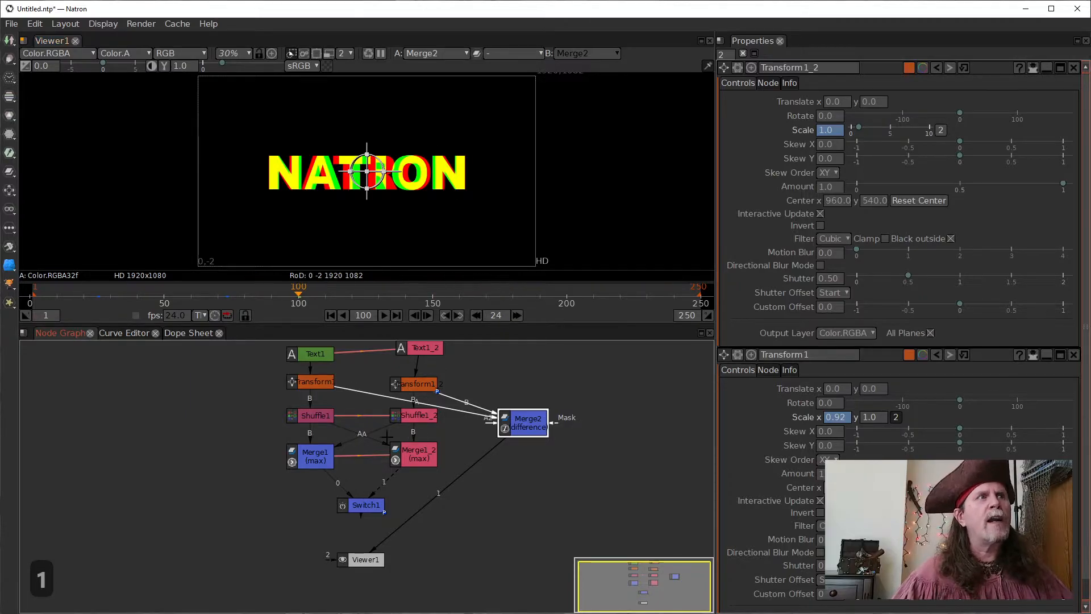
{"action": "left_click", "coordinate": [362, 504]}
{"action": "key", "text": "1"}
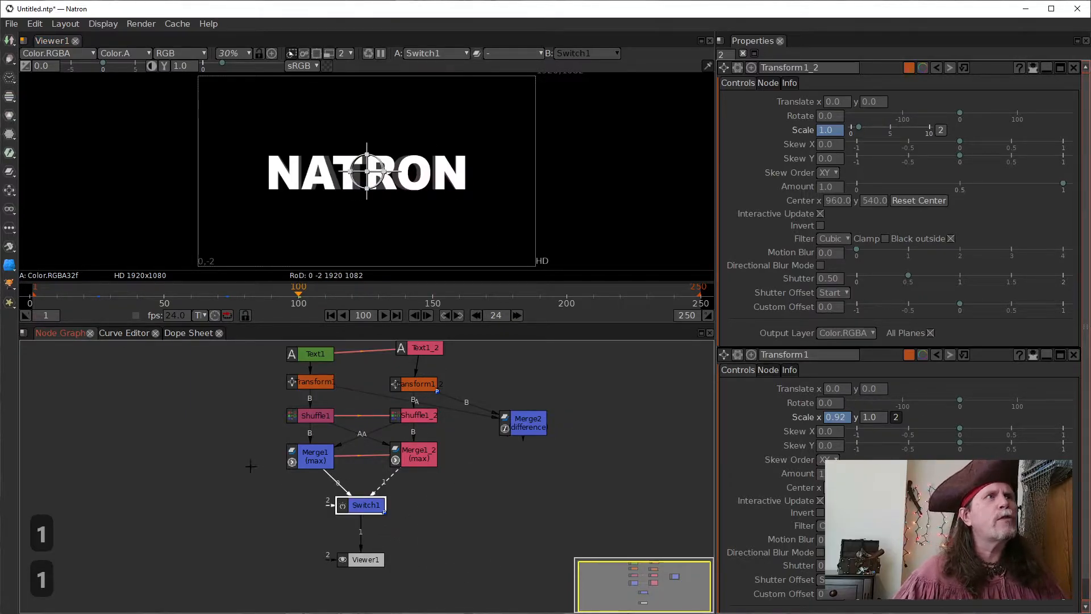
Move the Viewer node further down the graph and insert a Blur node between the Switch and the Viewer
{"action": "left_click_drag", "start_coordinate": [458, 551], "coordinate": [460, 505]}
{"action": "left_click_drag", "start_coordinate": [370, 514], "coordinate": [370, 534]}
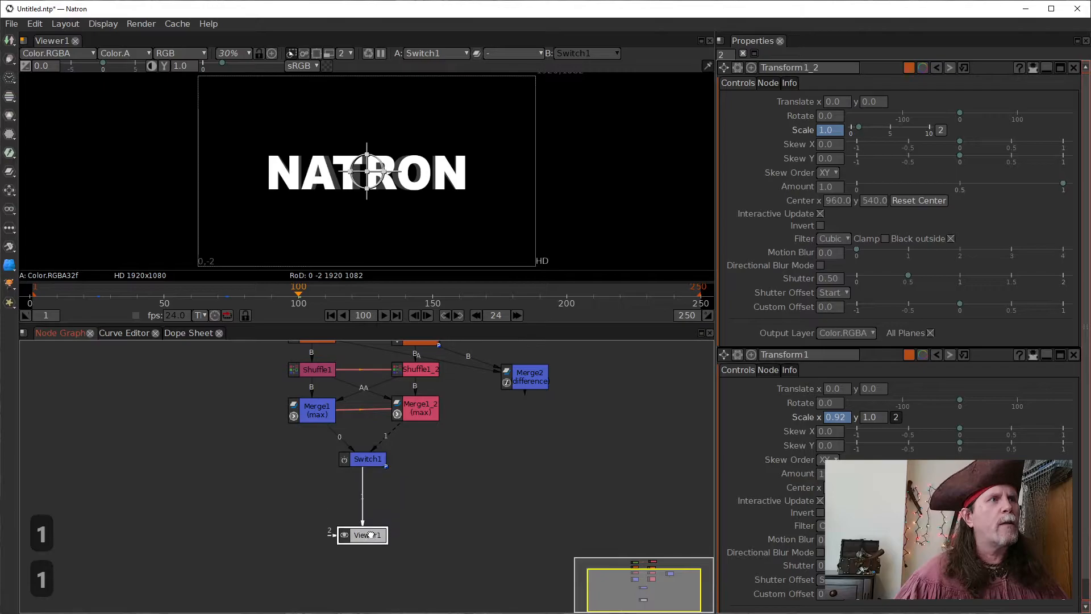
{"action": "left_click_drag", "start_coordinate": [449, 452], "coordinate": [448, 494]}
{"action": "left_click", "coordinate": [370, 508]}
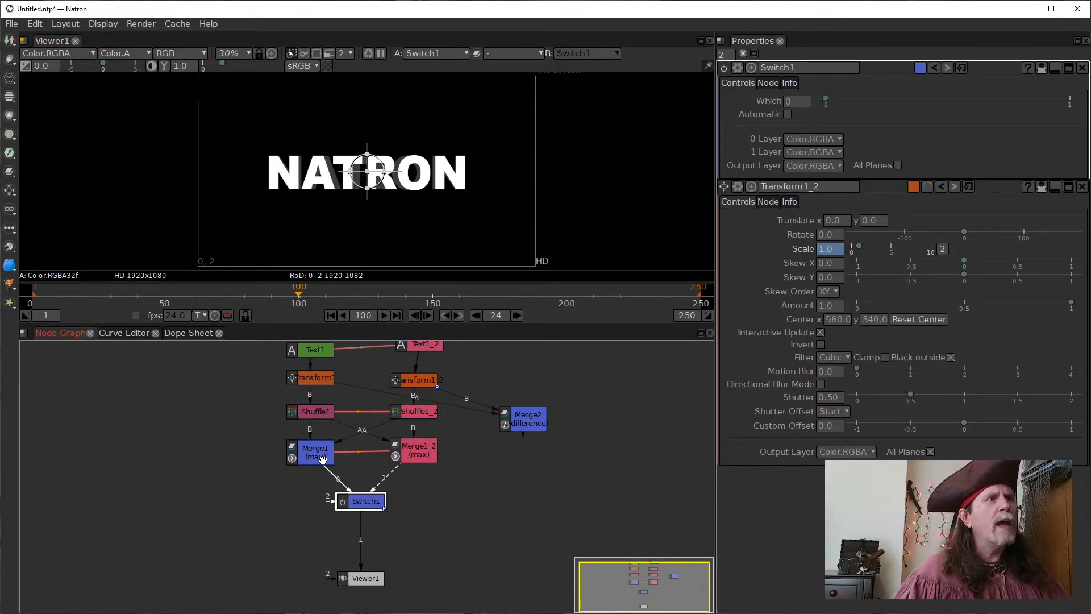
{"action": "left_click", "coordinate": [311, 451]}
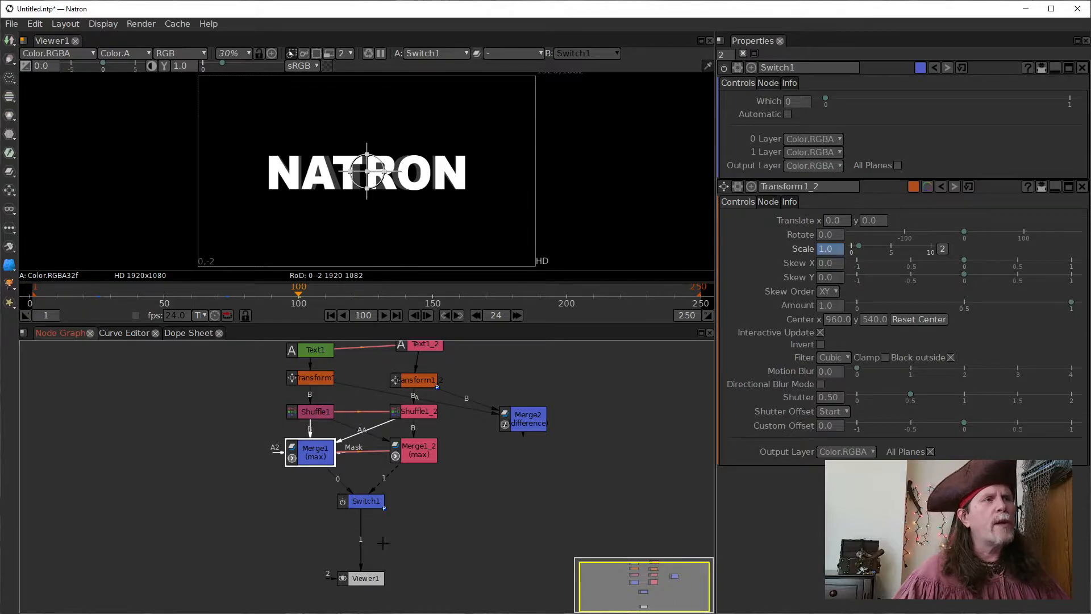
{"action": "left_click", "coordinate": [364, 504]}
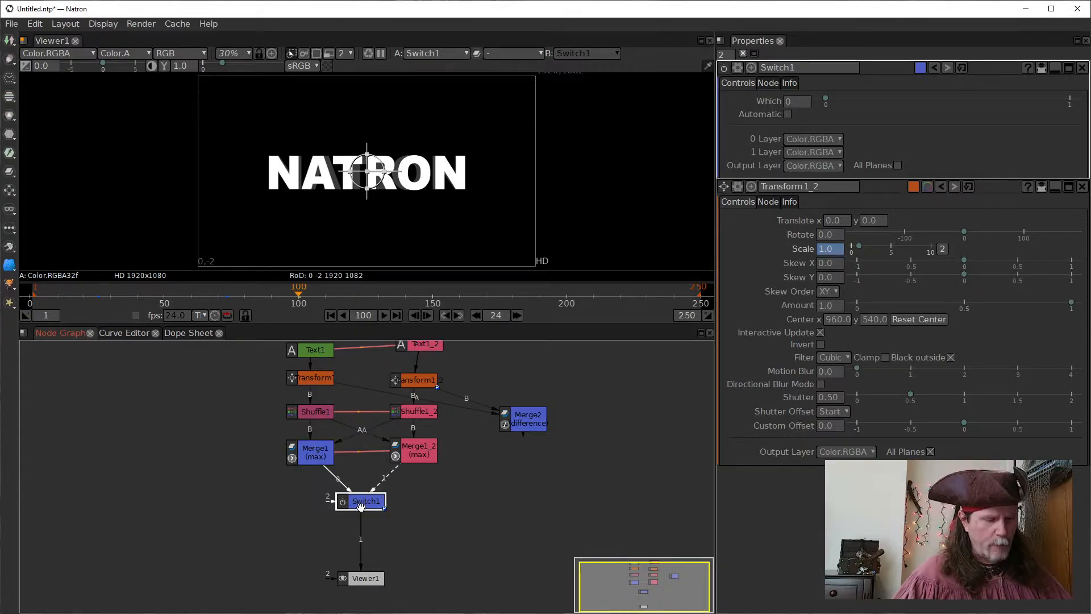
{"action": "key", "text": "b"}
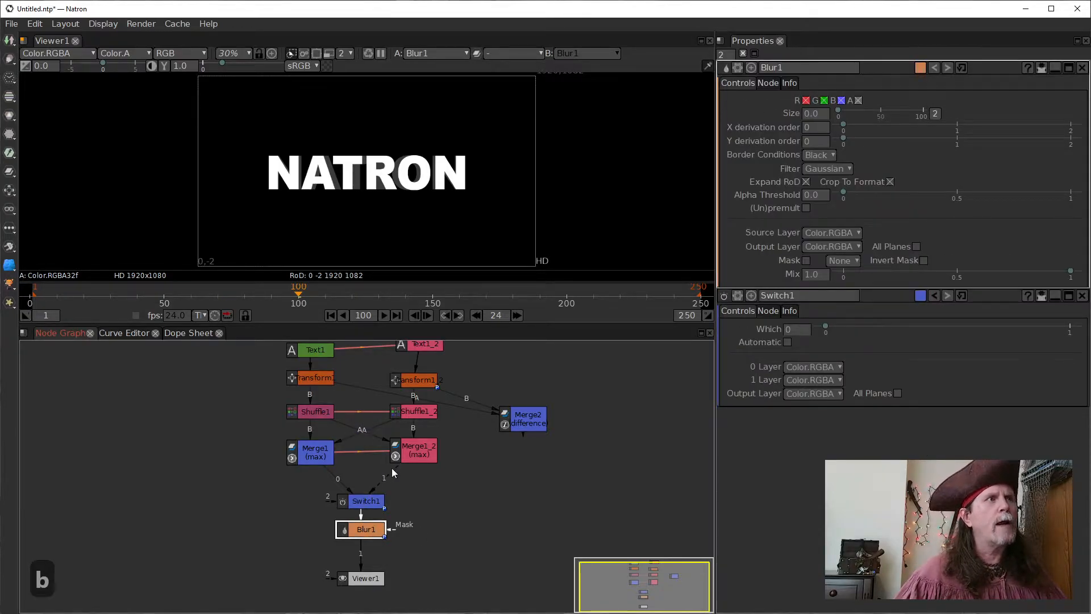
Go to the NATRON max Merge's Mix keyframe at frame 25 and key the Blur node's Size at 0.0 in all dimensions
{"action": "left_click", "coordinate": [309, 455]}
{"action": "left_click", "coordinate": [311, 457]}
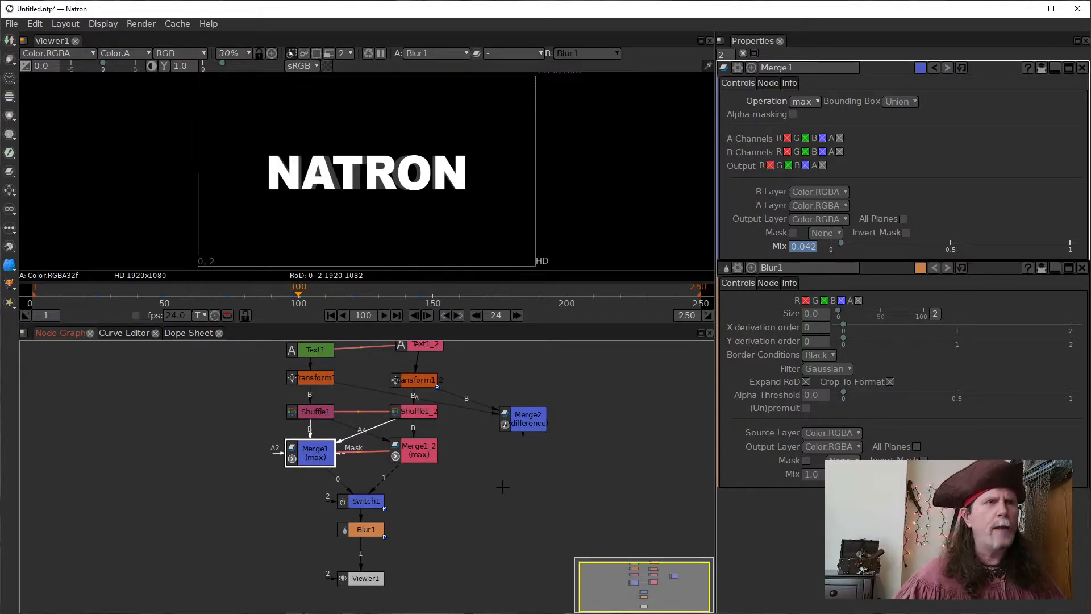
{"action": "left_click", "coordinate": [444, 315]}
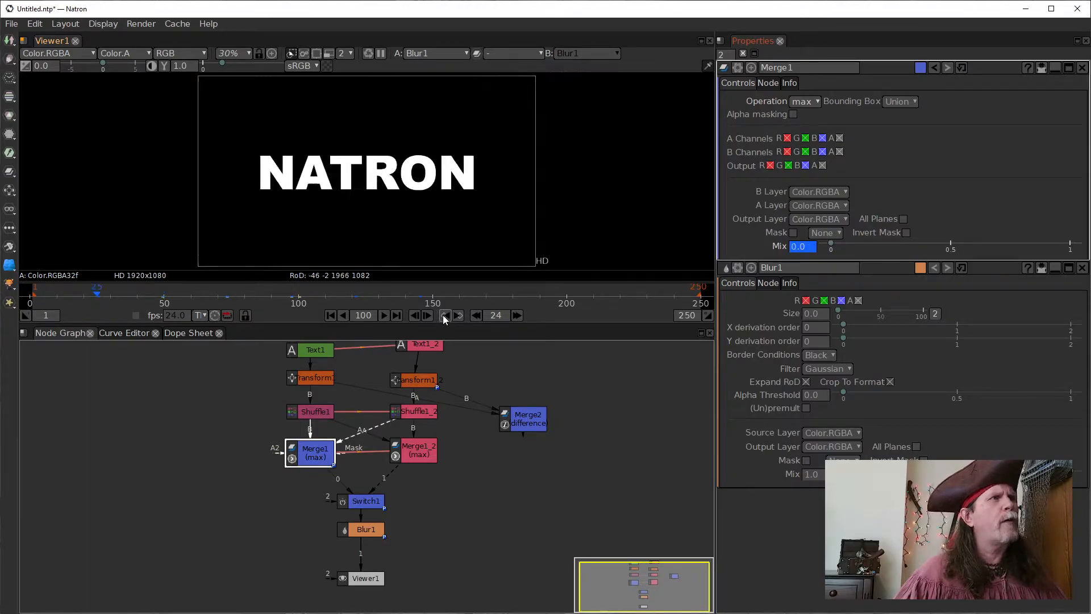
{"action": "left_click", "coordinate": [371, 532]}
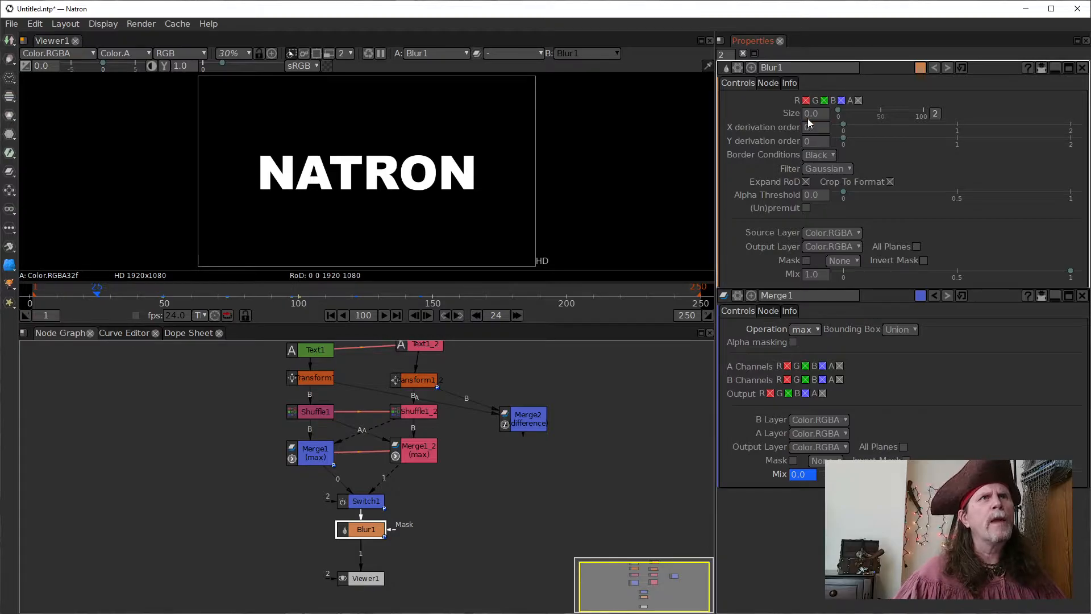
{"action": "right_click", "coordinate": [806, 116]}
{"action": "mouse_move", "coordinate": [817, 142]}
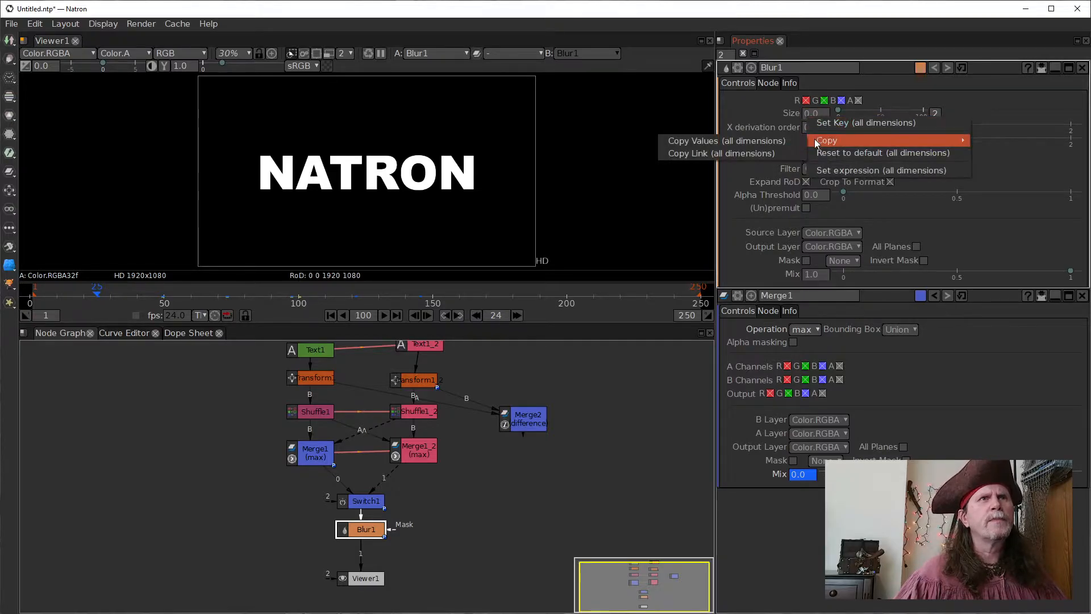
{"action": "left_click", "coordinate": [817, 124]}
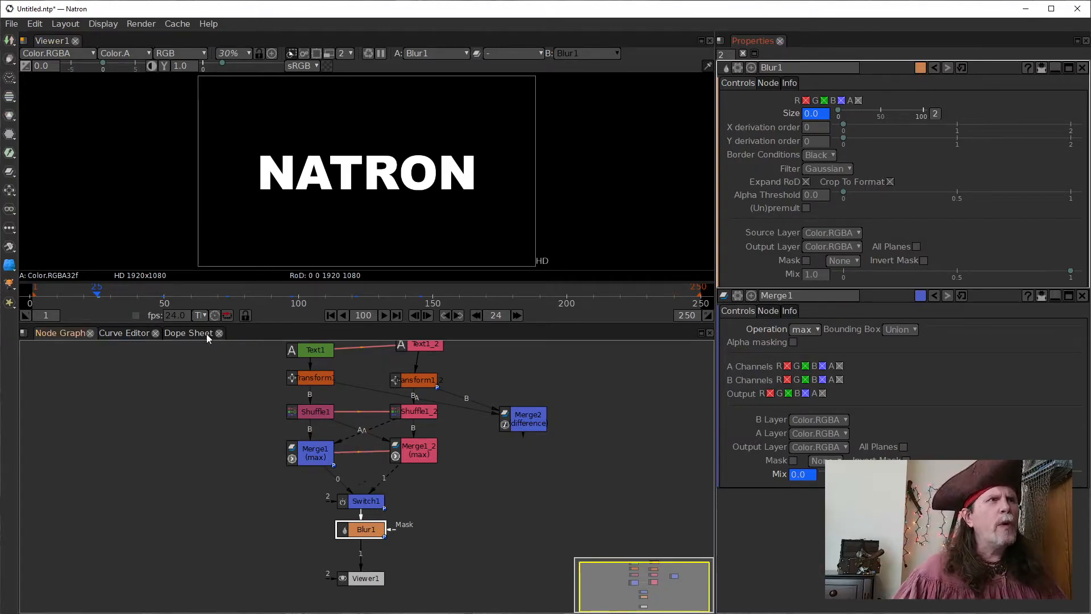
Go to the NATRON max Merge's Mix keyframe at frame 49 and key the Blur node's Size at 100
{"action": "left_click", "coordinate": [457, 315]}
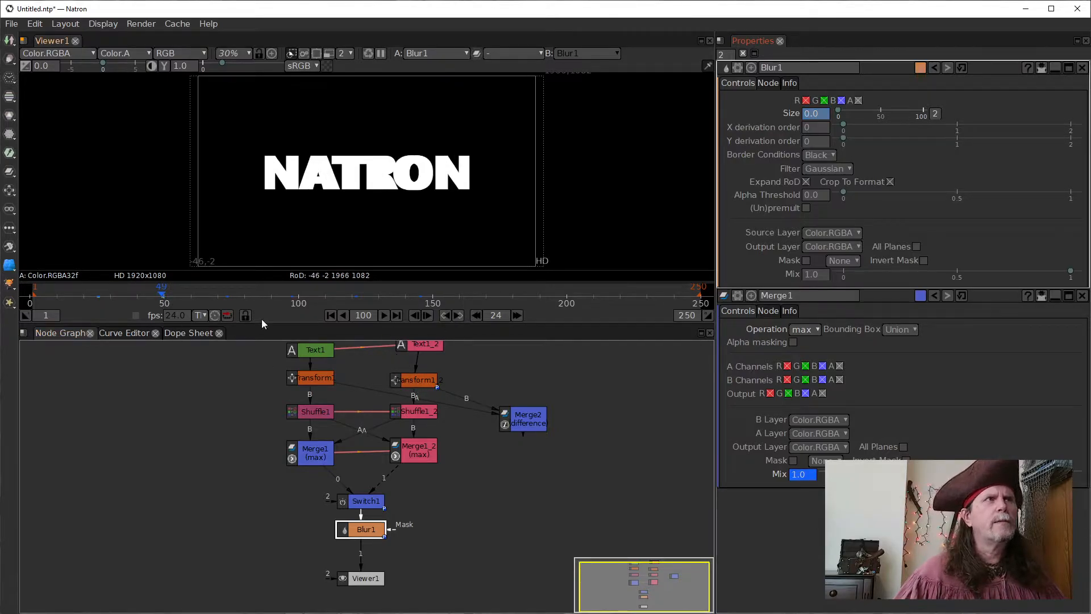
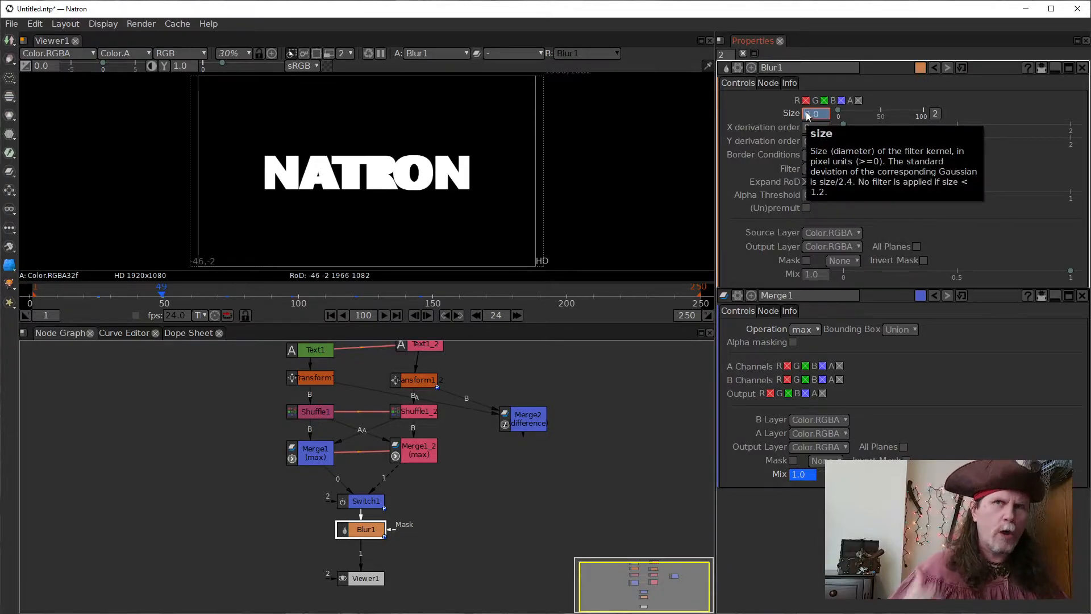
{"action": "left_click", "coordinate": [317, 356]}
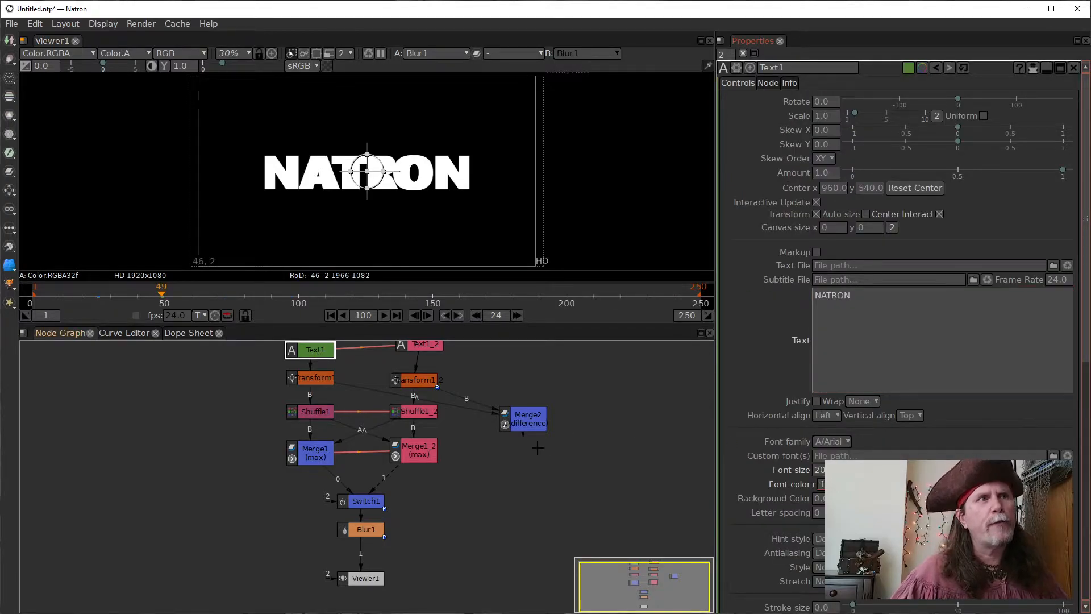
{"action": "left_click", "coordinate": [362, 533]}
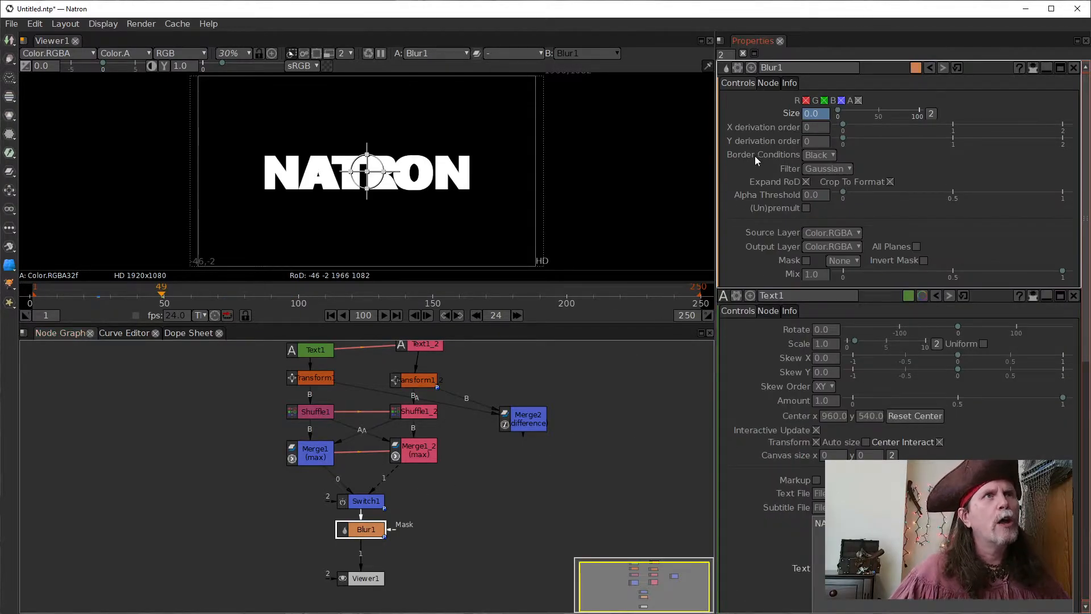
{"action": "left_click", "coordinate": [816, 127]}
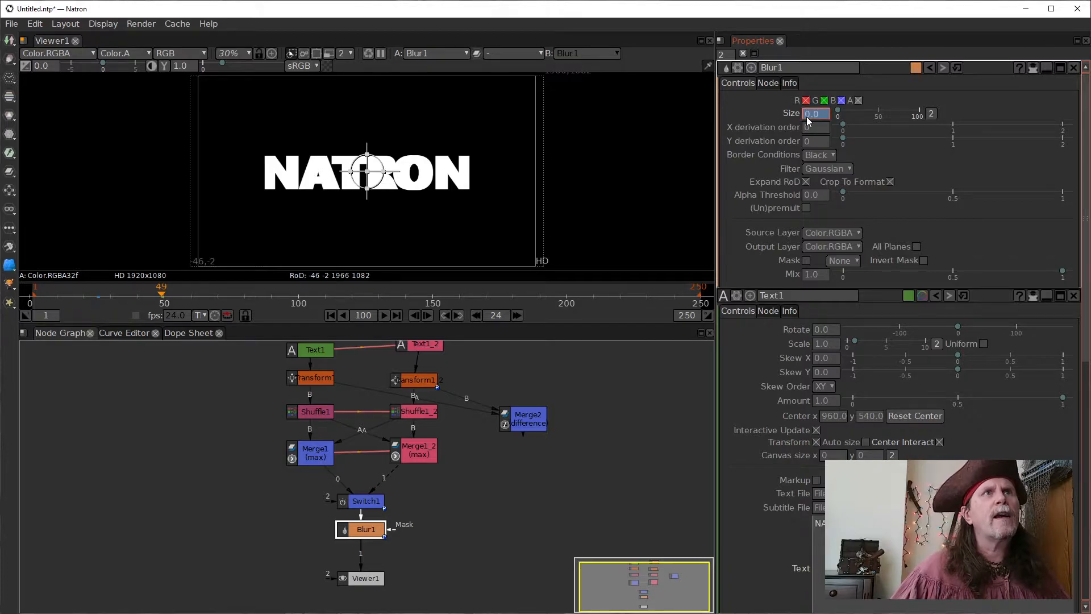
{"action": "type", "text": "100"}
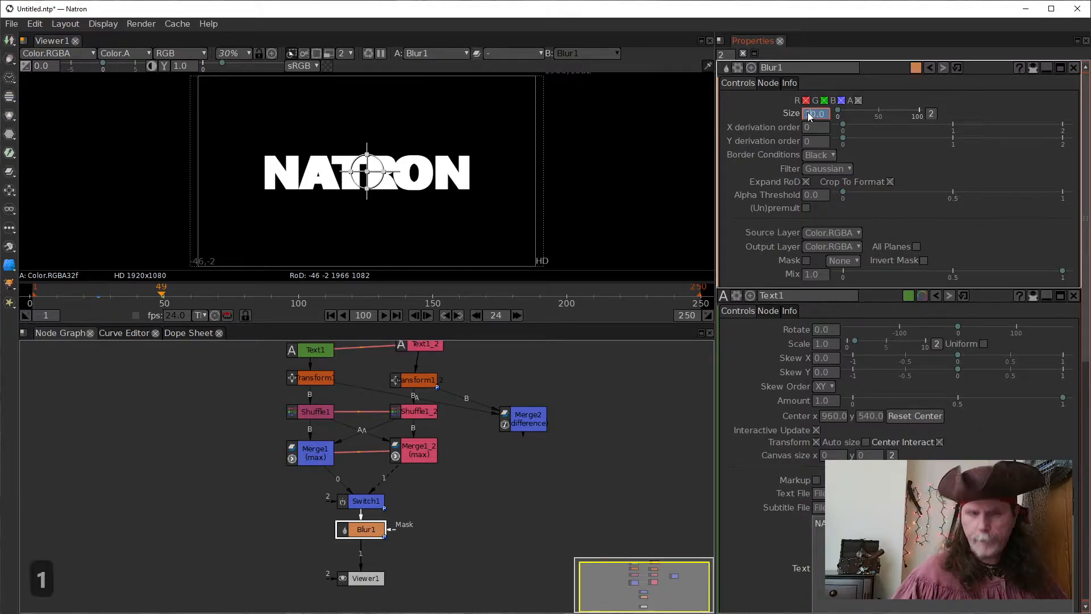
{"action": "key", "text": "Return"}
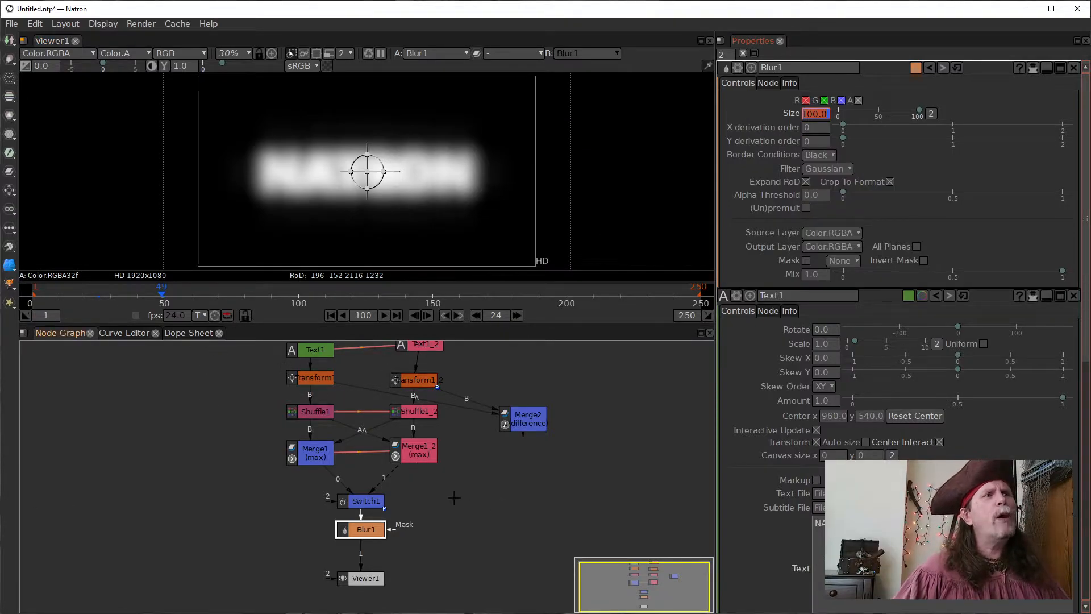
Play the blurred morph animation from frame 1 and stop at frame 118
{"action": "left_click", "coordinate": [329, 315]}
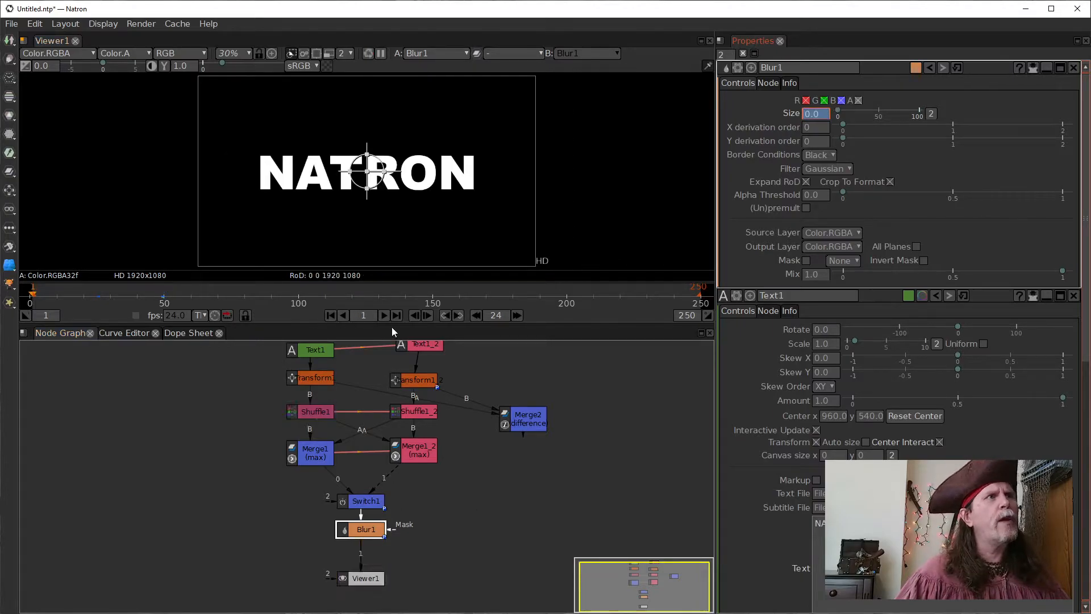
{"action": "left_click", "coordinate": [383, 315]}
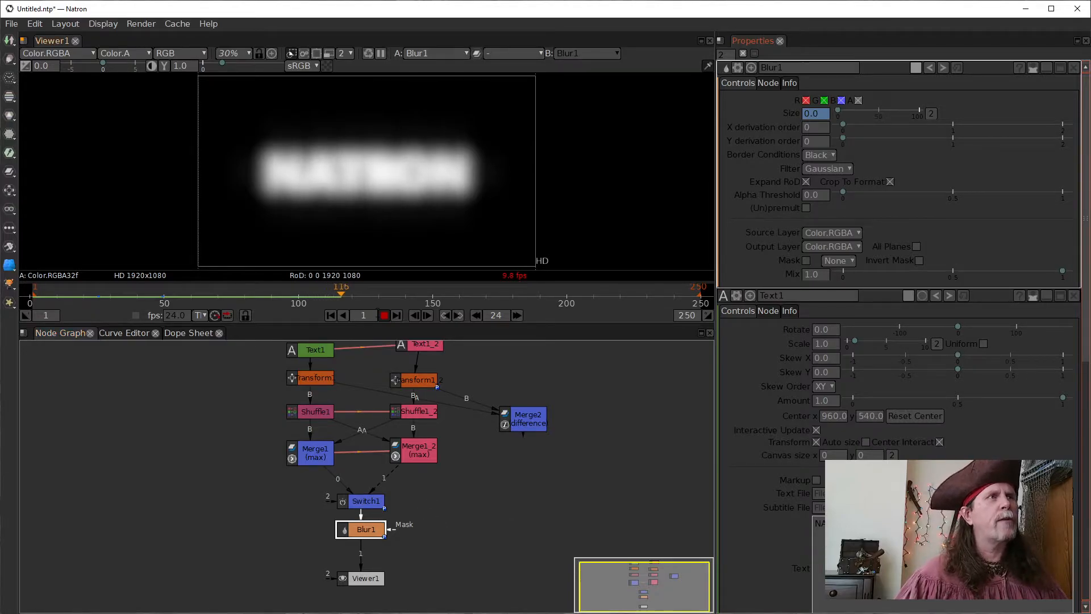
{"action": "left_click", "coordinate": [384, 315]}
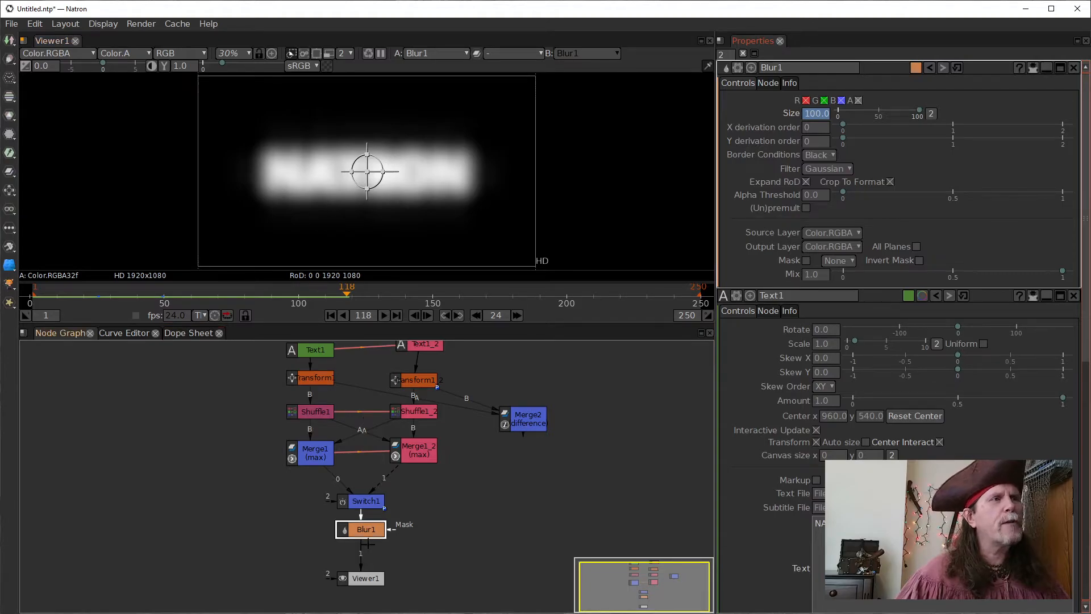
Go to the NATRON max Merge's Mix keyframe at frame 73 and key the Blur node's Size at 0
{"action": "left_click", "coordinate": [317, 455]}
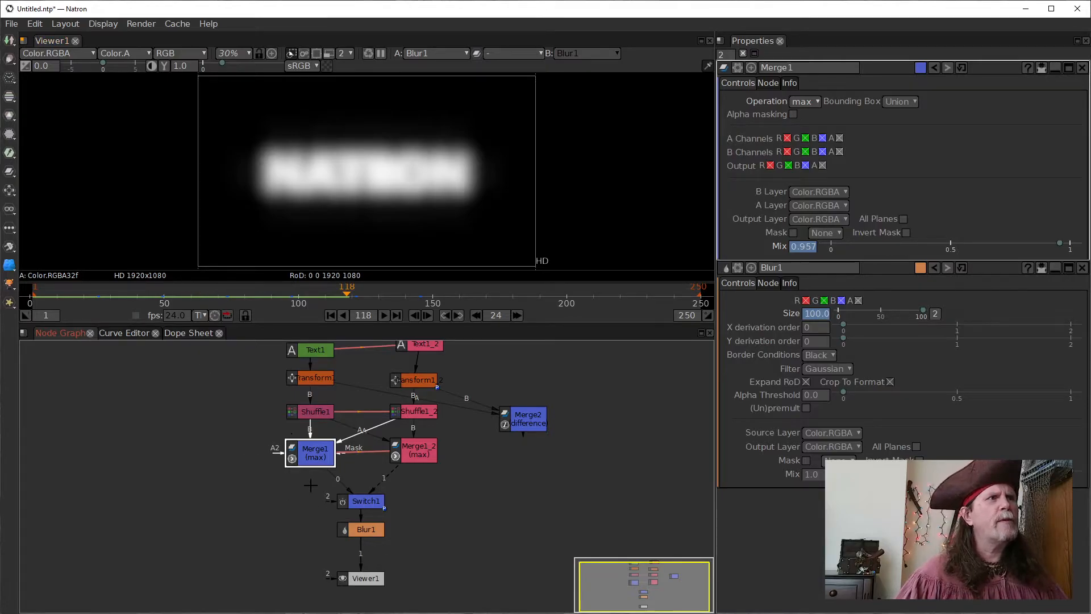
{"action": "left_click", "coordinate": [311, 456]}
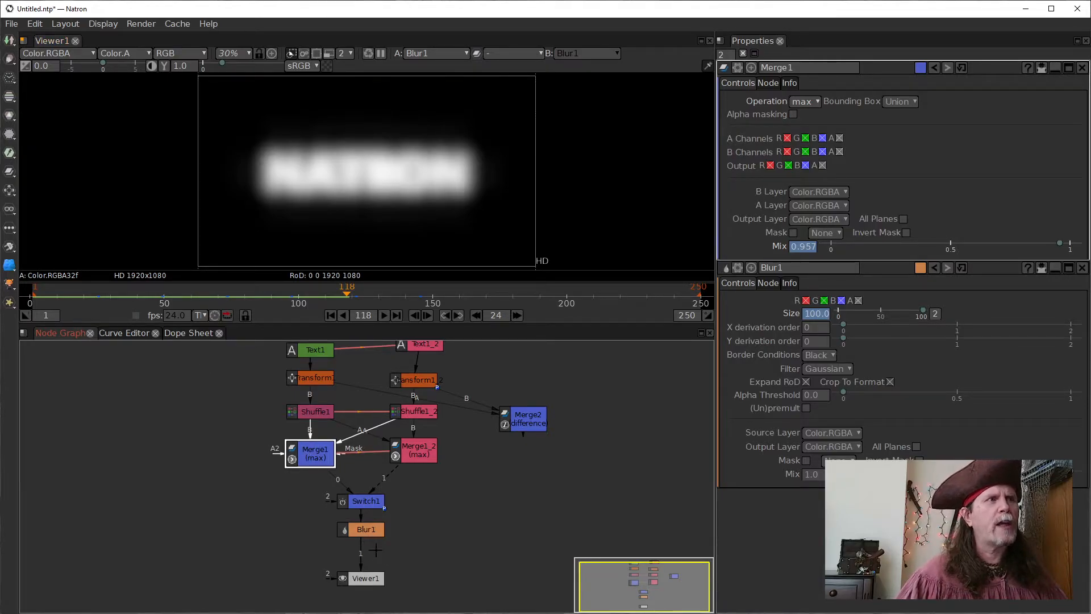
{"action": "left_click", "coordinate": [369, 529]}
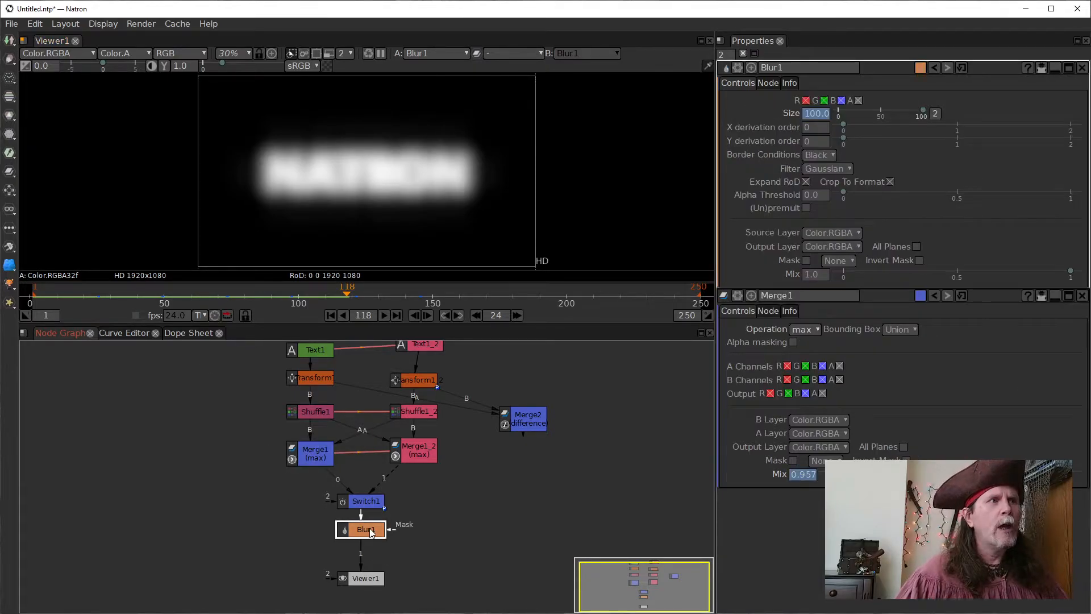
{"action": "left_click", "coordinate": [445, 315]}
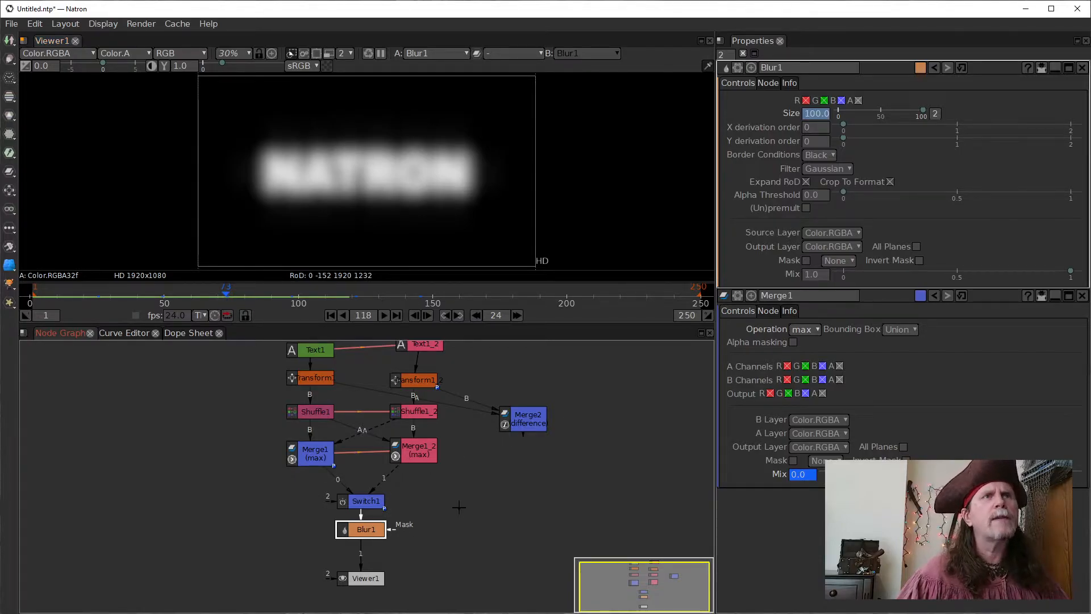
{"action": "left_click", "coordinate": [809, 114]}
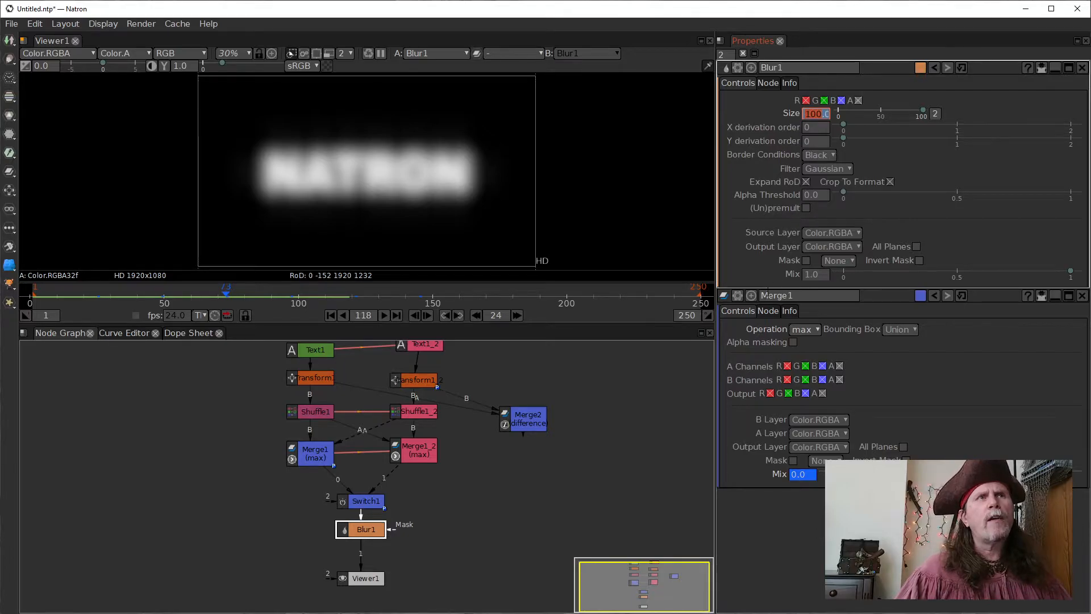
{"action": "type", "text": "0"}
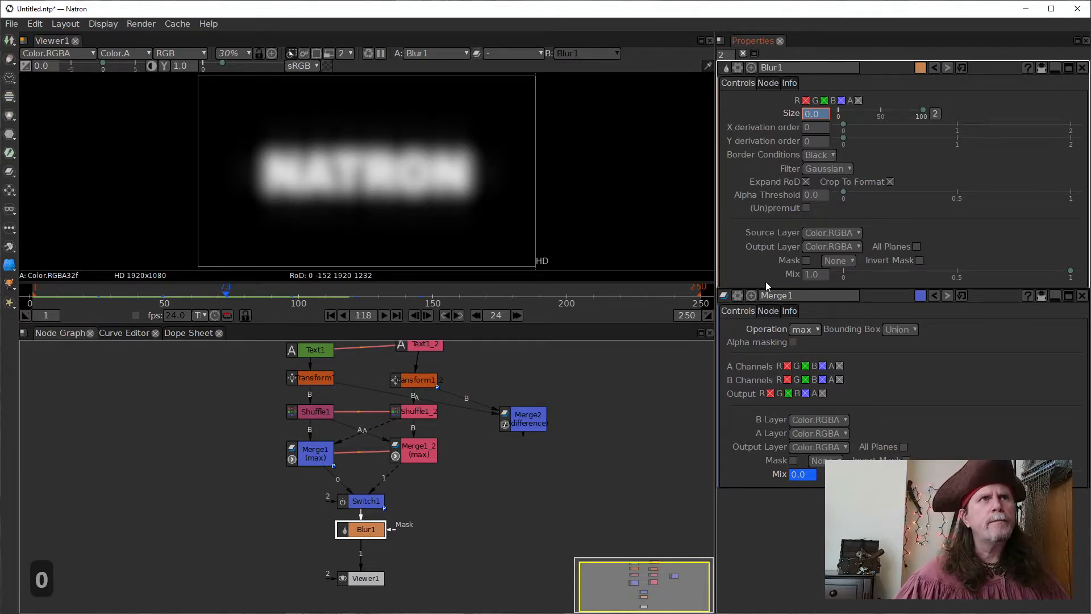
{"action": "key", "text": "Return"}
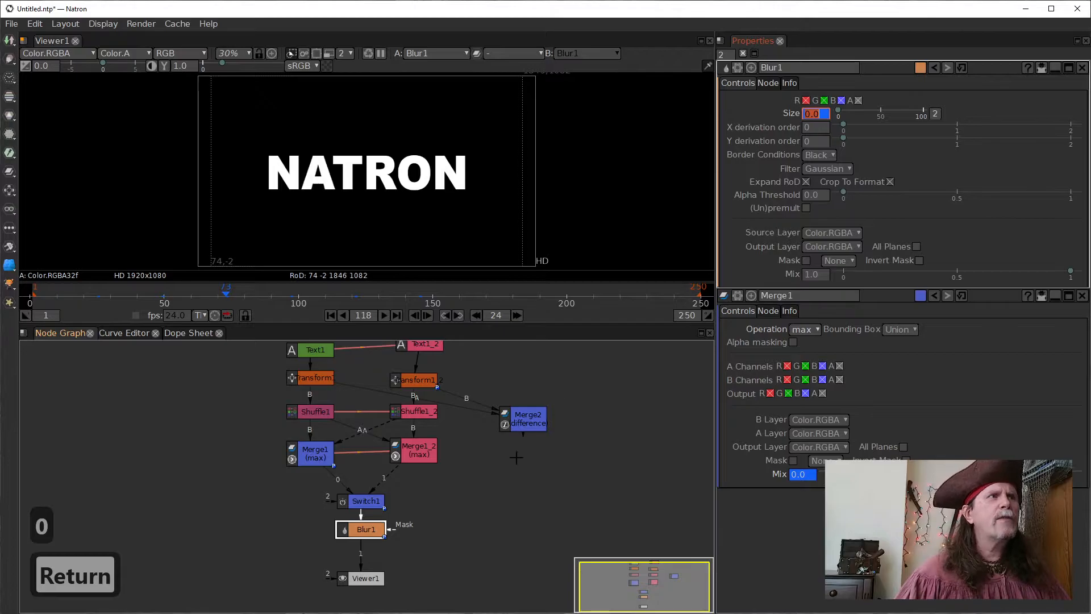
Play the blurred morph animation from frame 20 and stop at frame 102
{"action": "left_click", "coordinate": [83, 295]}
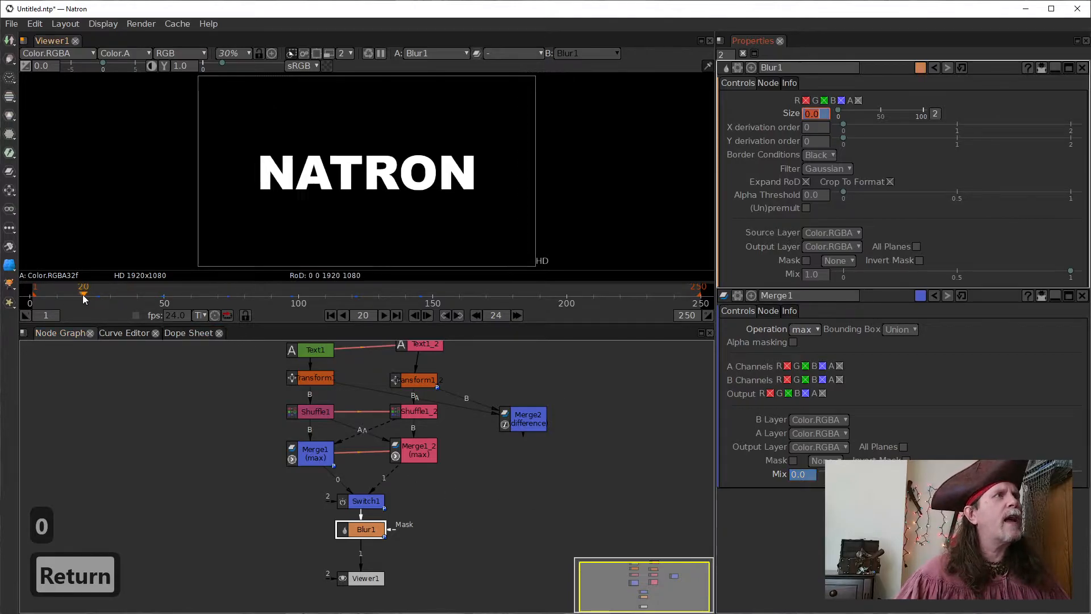
{"action": "left_click", "coordinate": [385, 316]}
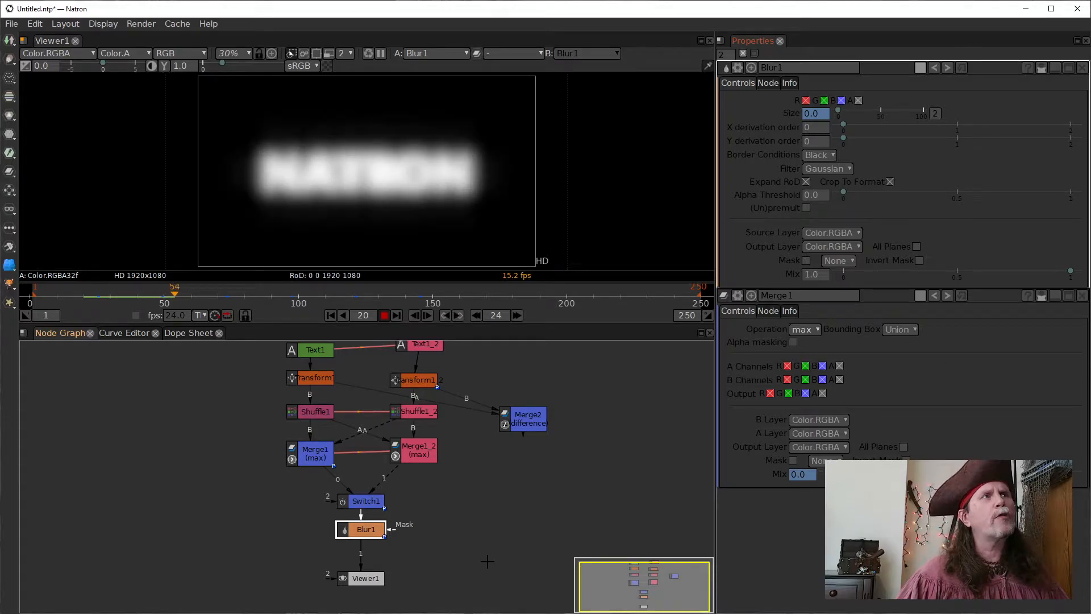
{"action": "left_click", "coordinate": [385, 315]}
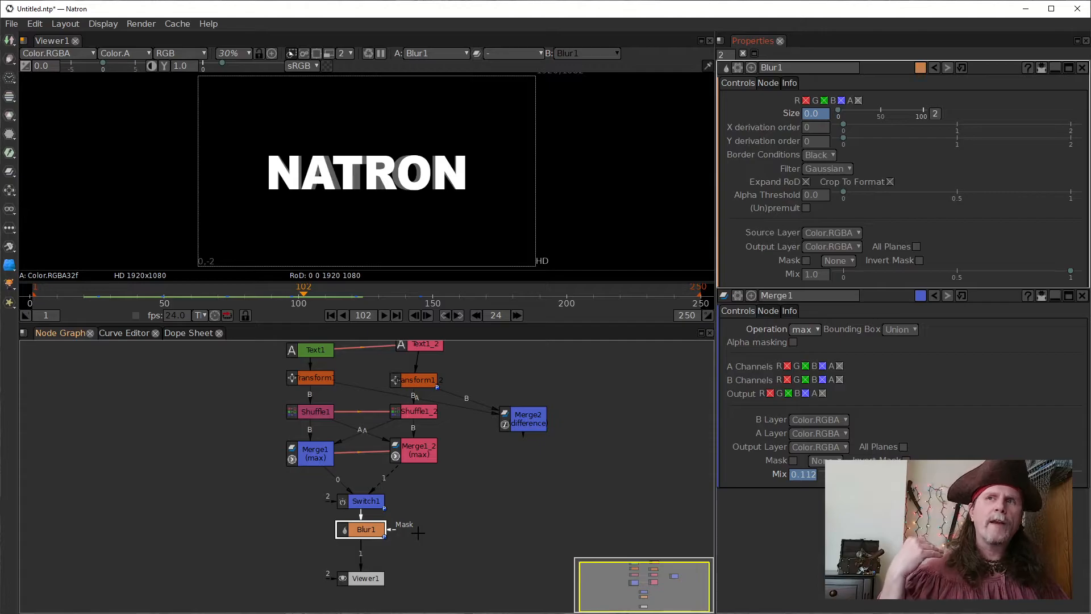
Step through the keyframes at frames 25 and 49, and open the Switch node's settings alongside the NATRON max Merge's
{"action": "left_click", "coordinate": [362, 501]}
{"action": "left_click", "coordinate": [447, 316]}
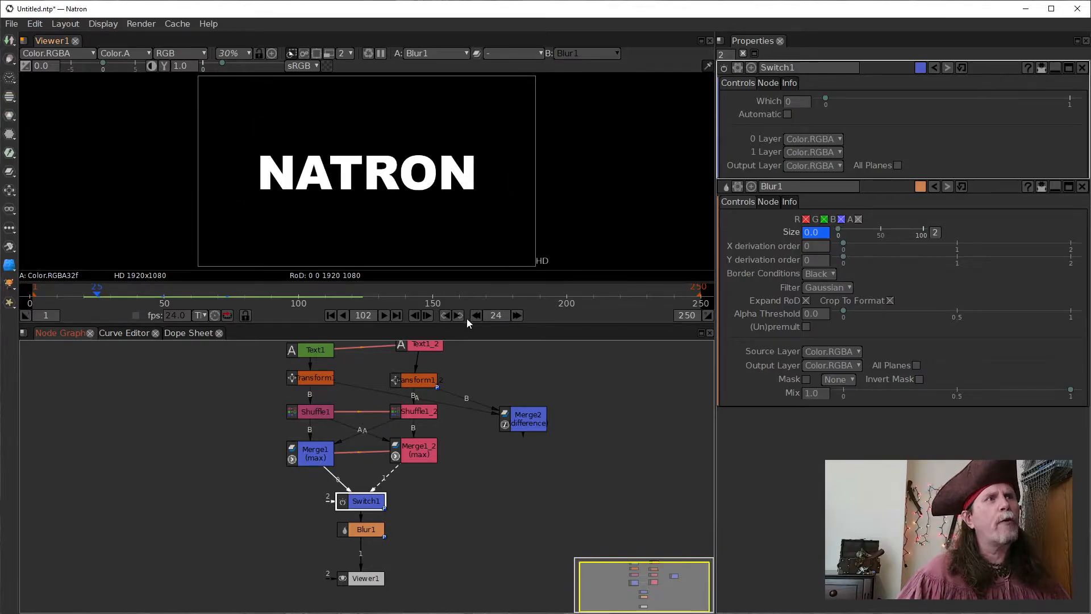
{"action": "left_click", "coordinate": [458, 316]}
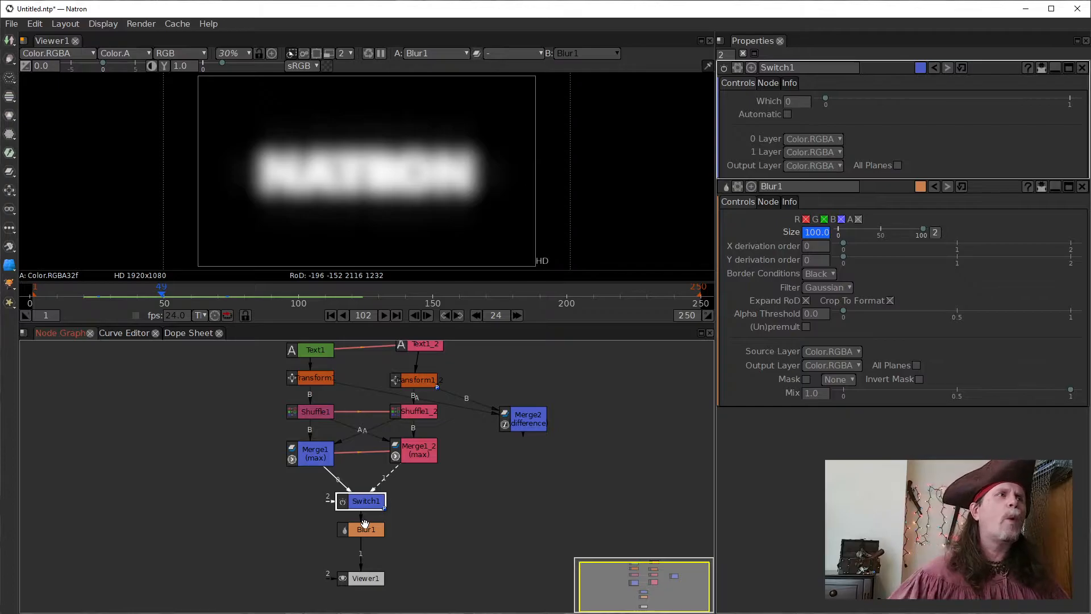
{"action": "left_click", "coordinate": [307, 453]}
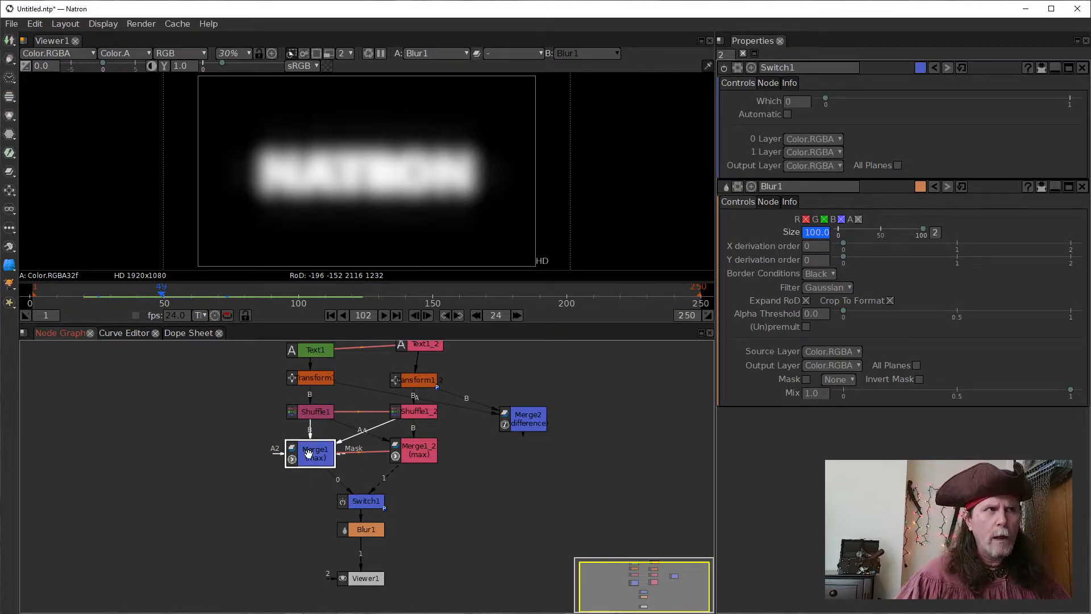
{"action": "double_click", "coordinate": [309, 456]}
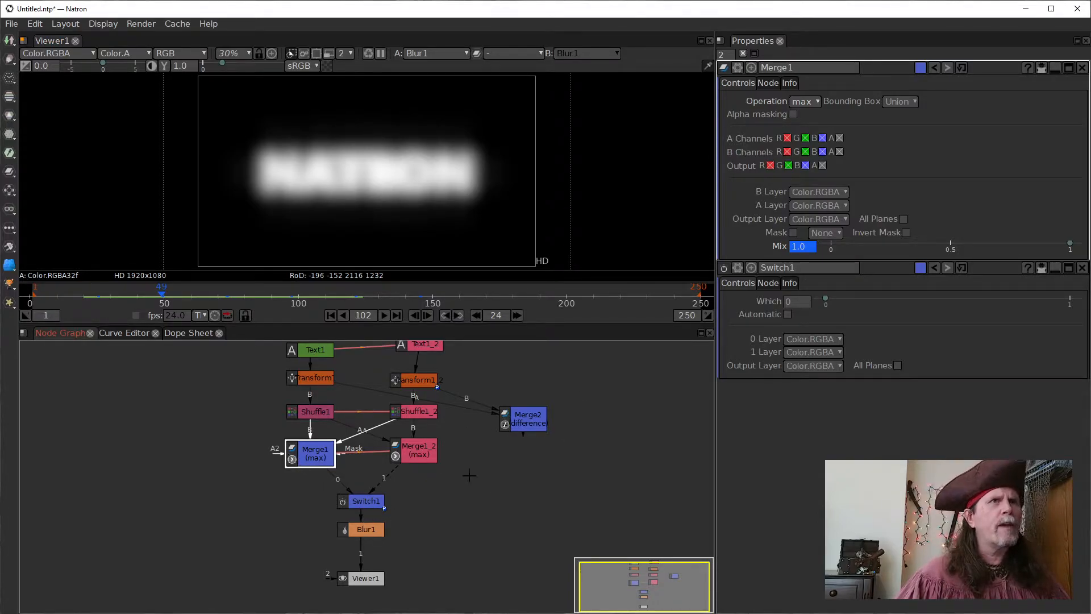
{"action": "left_click", "coordinate": [366, 504]}
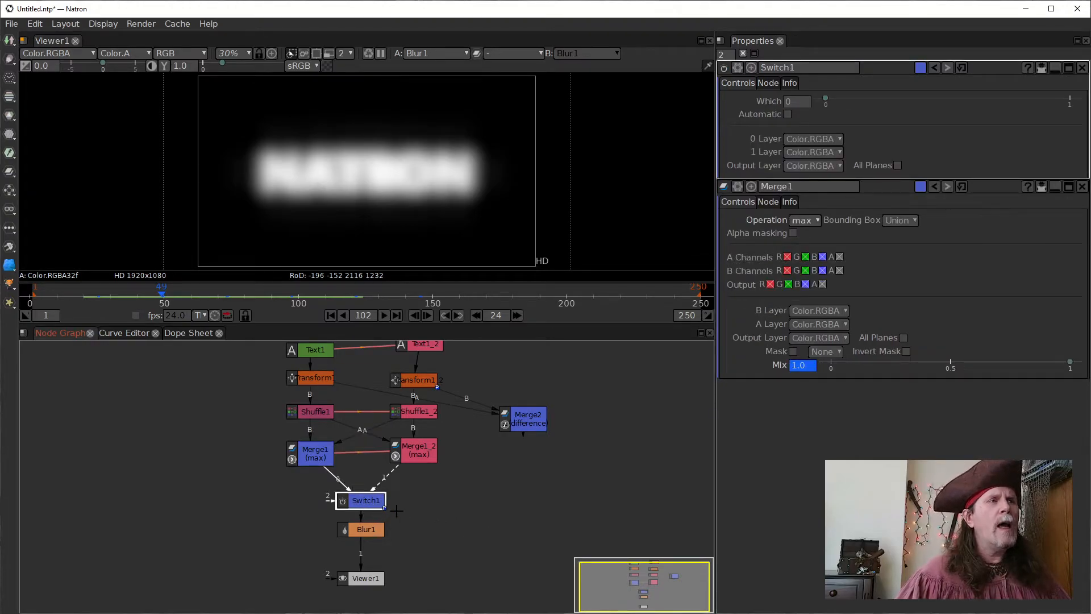
Keyframe Switch1's Which parameter at 0 on frame 49 and at 1 on frame 50
{"action": "right_click", "coordinate": [796, 103]}
{"action": "left_click", "coordinate": [789, 104]}
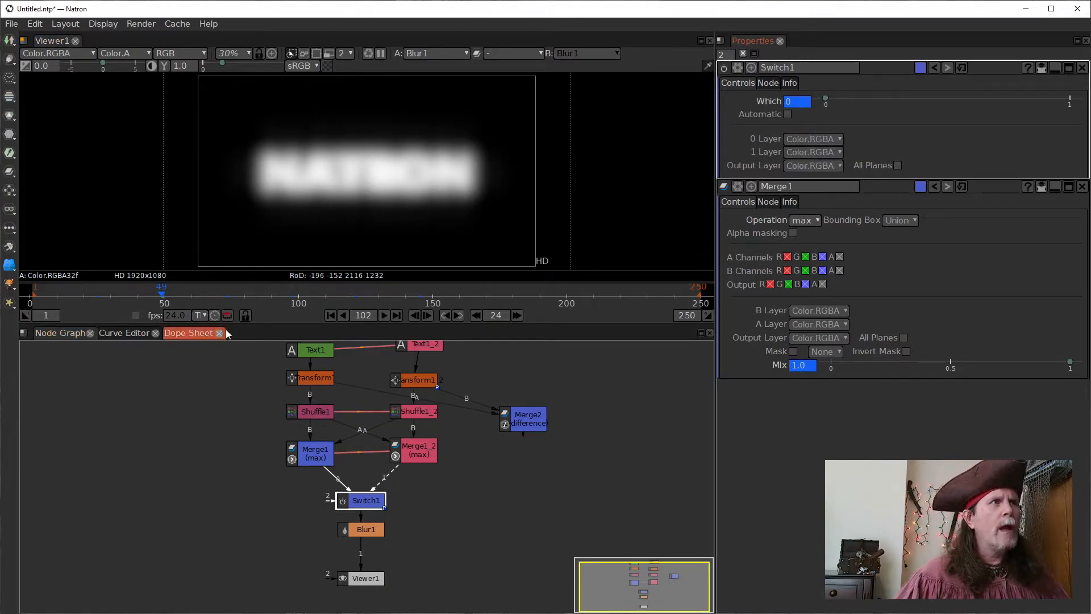
{"action": "left_click", "coordinate": [428, 315]}
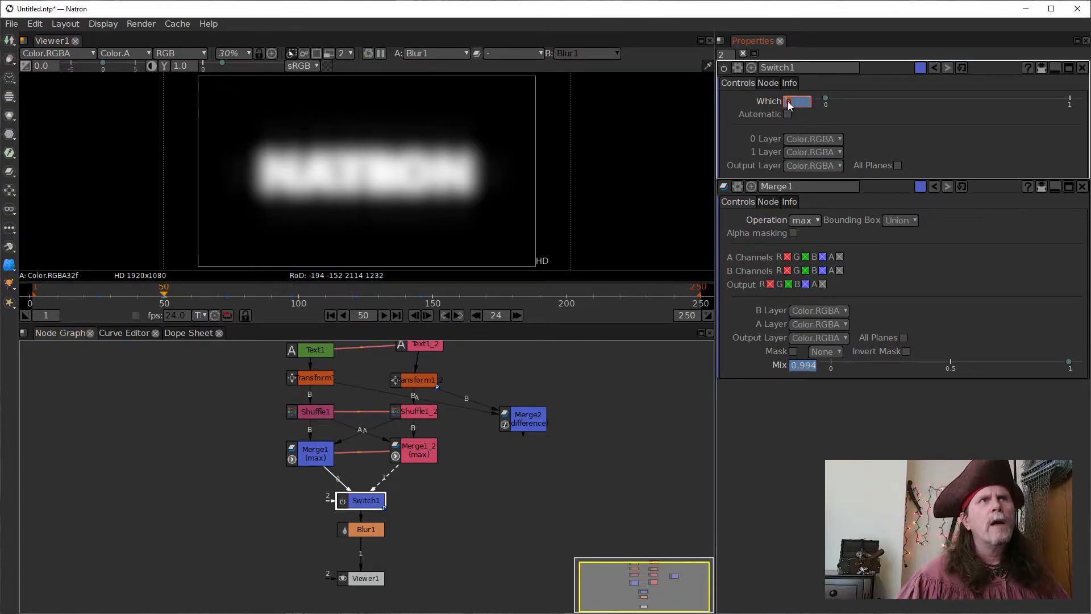
{"action": "scroll", "coordinate": [789, 105], "scroll_direction": "up", "scroll_amount": 1}
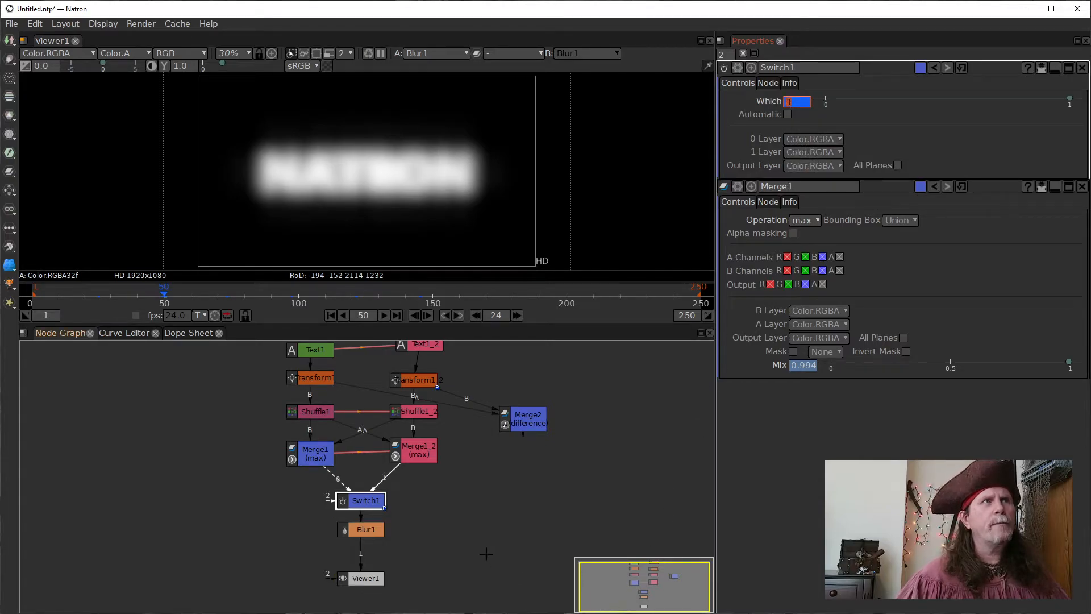
Play the text transition from the first frame to check the switch animation
{"action": "left_click", "coordinate": [331, 315]}
{"action": "left_click", "coordinate": [388, 318]}
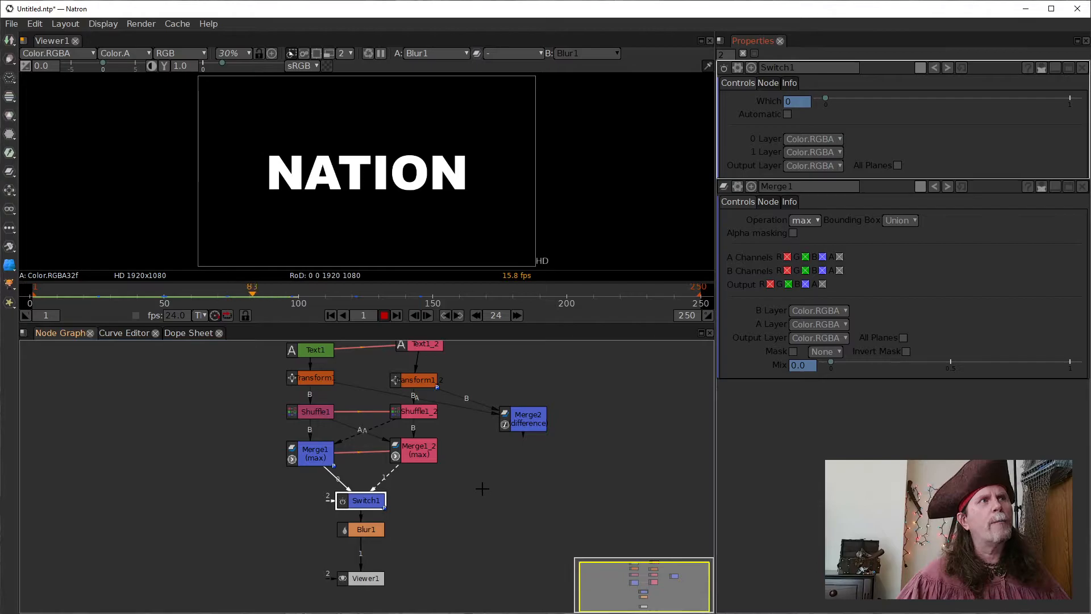
{"action": "left_click", "coordinate": [384, 316]}
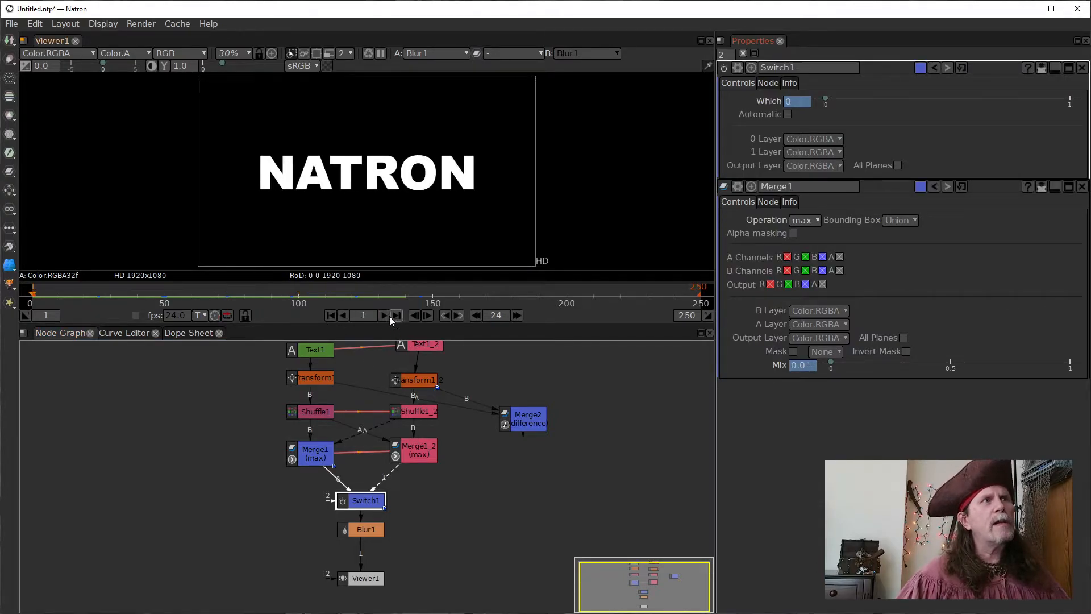
{"action": "left_click", "coordinate": [385, 316]}
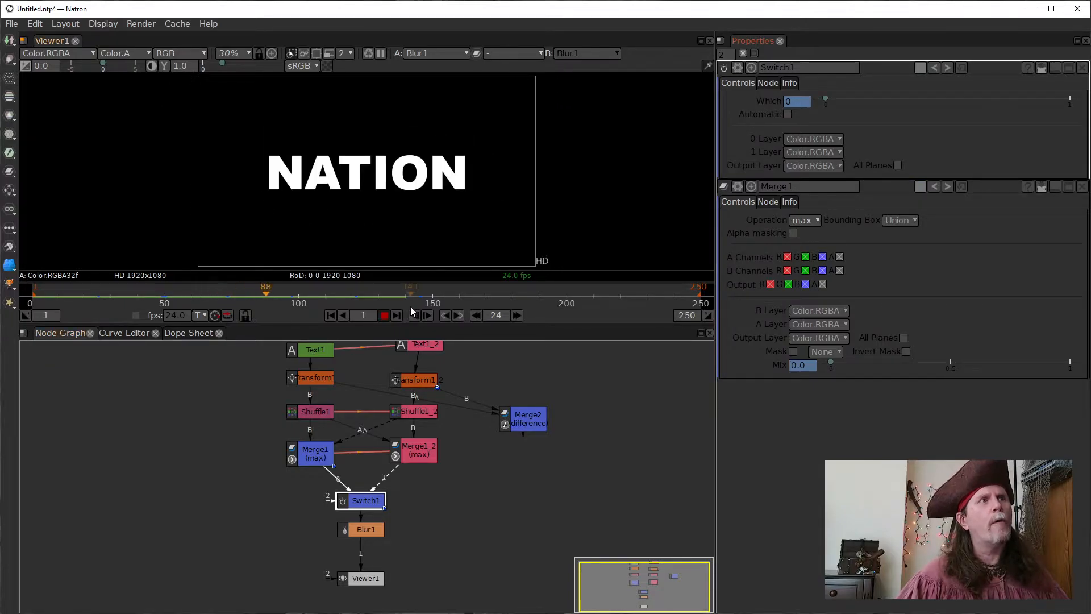
{"action": "left_click", "coordinate": [385, 316]}
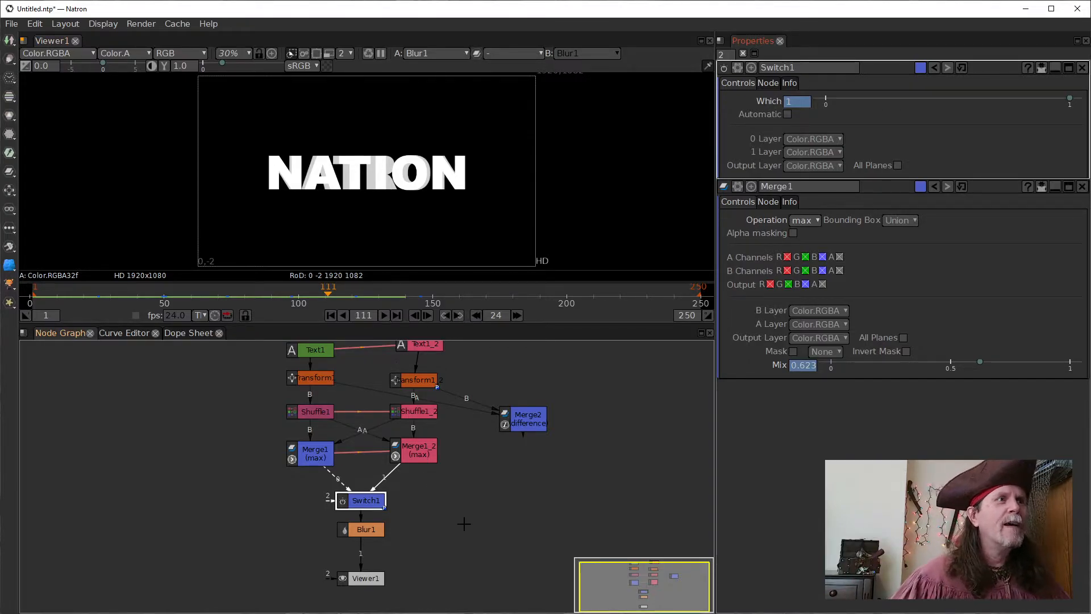
Move Viewer1 lower in the node graph and insert a Clamp node between Blur1 and Viewer1
{"action": "left_click_drag", "start_coordinate": [463, 524], "coordinate": [470, 492]}
{"action": "left_click_drag", "start_coordinate": [365, 546], "coordinate": [365, 577]}
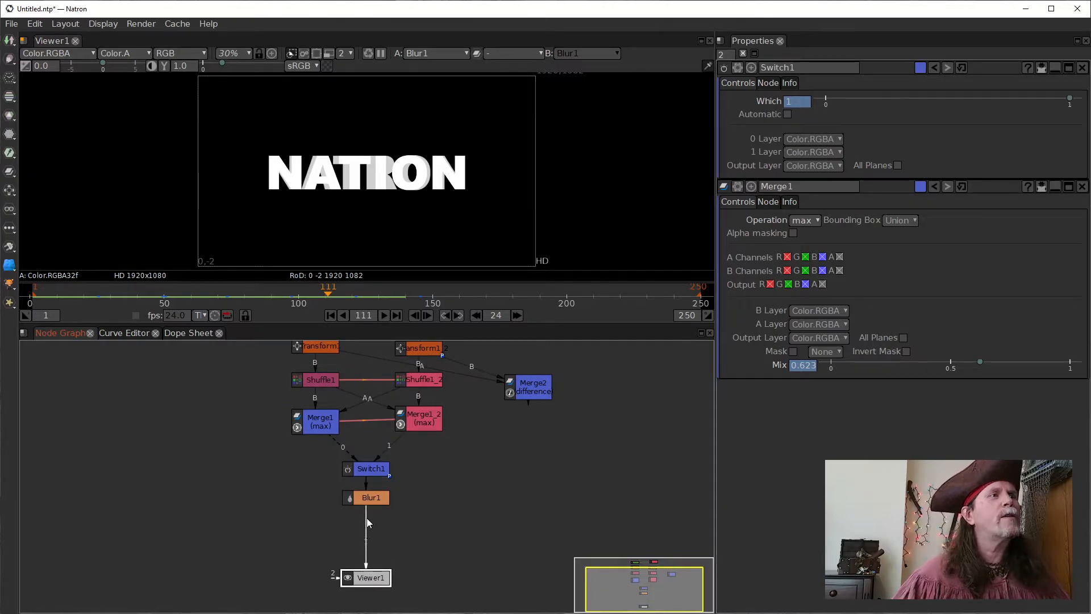
{"action": "left_click", "coordinate": [365, 498]}
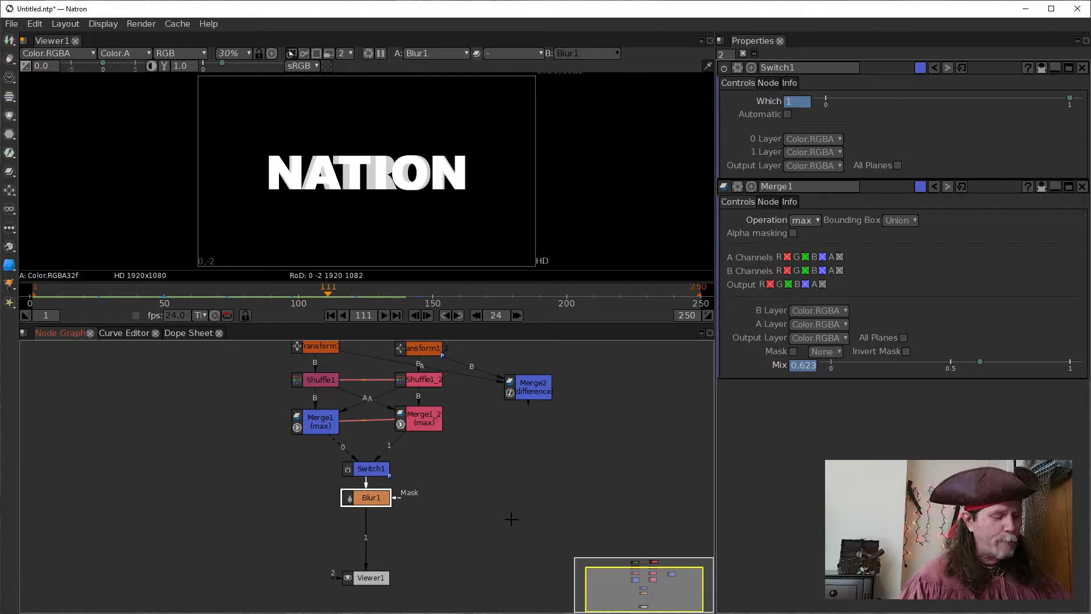
{"action": "key", "text": "Tab"}
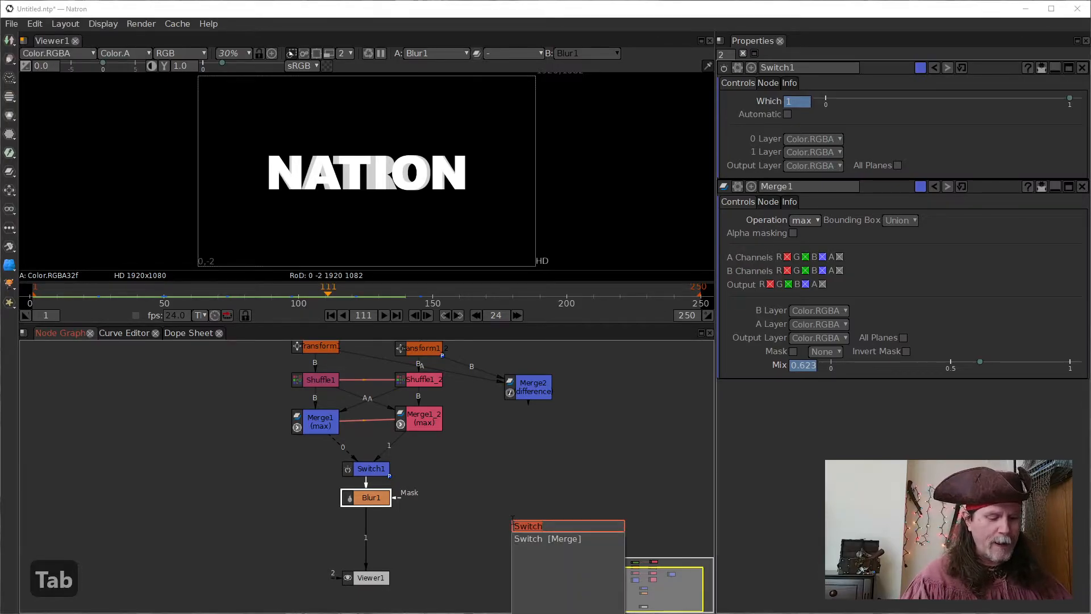
{"action": "type", "text": "clap"}
{"action": "key", "text": "BackSpace"}
{"action": "key", "text": "BackSpace"}
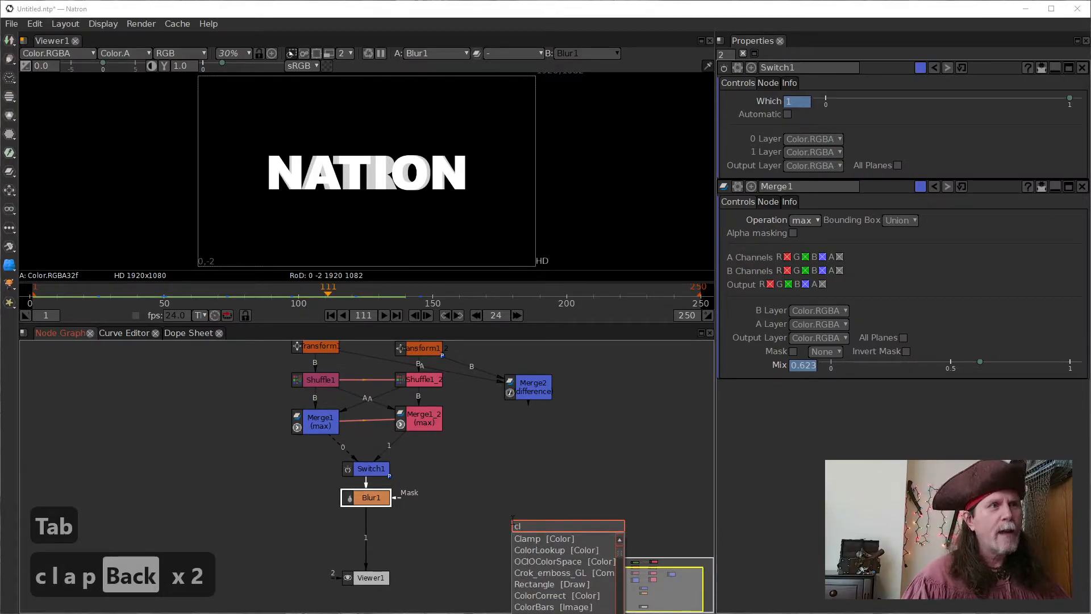
{"action": "type", "text": "m"}
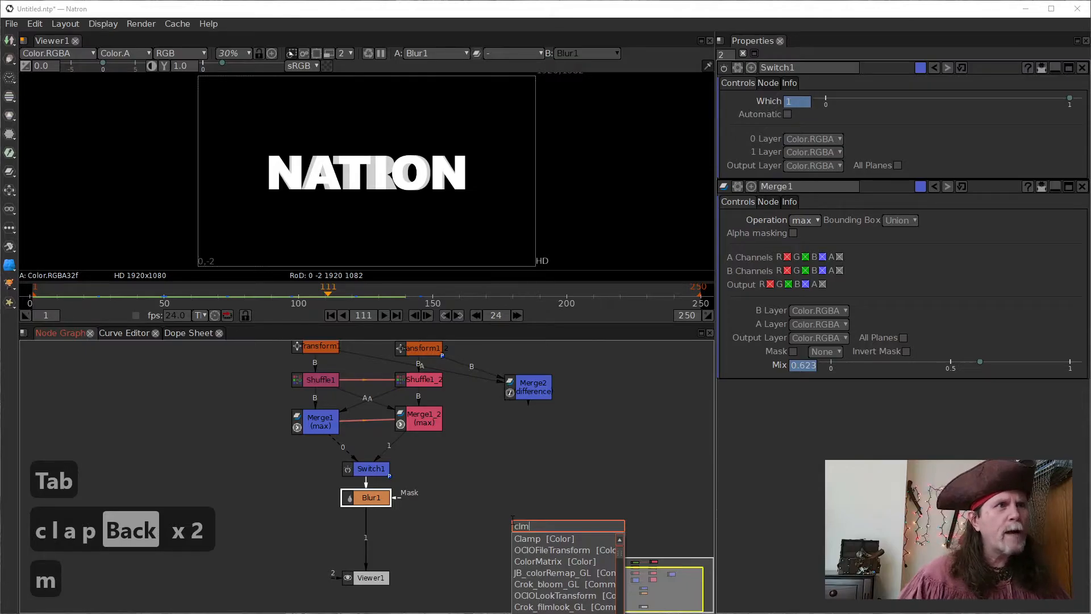
{"action": "key", "text": "Return"}
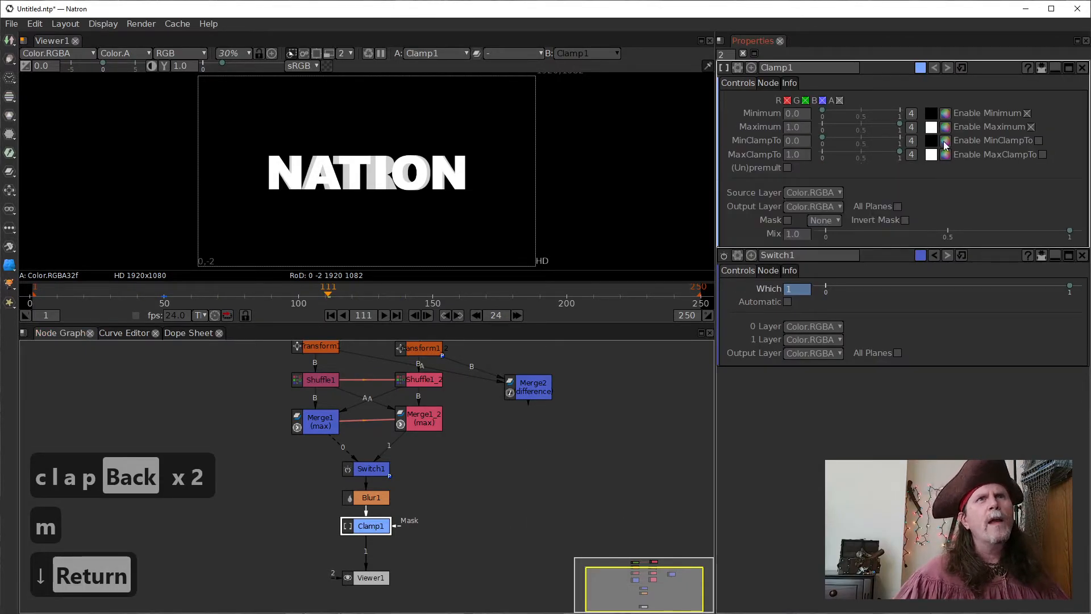
Set Clamp1's Minimum and Maximum to .5 and enable both MinClampTo and MaxClampTo
{"action": "left_click", "coordinate": [1038, 140]}
{"action": "left_click", "coordinate": [1038, 140]}
{"action": "left_click", "coordinate": [1042, 154]}
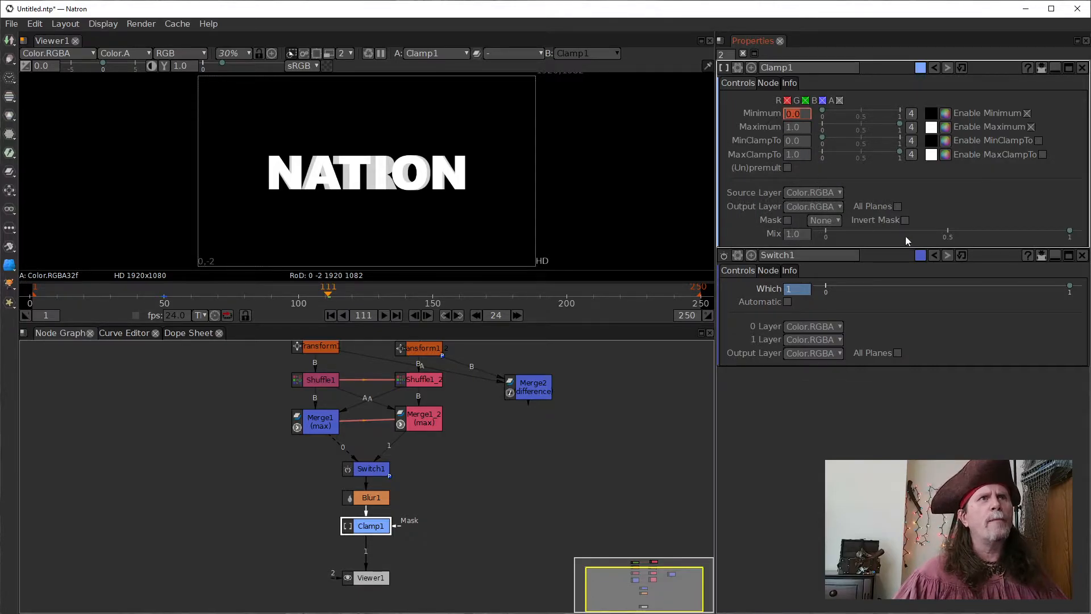
{"action": "type", "text": ".5"}
{"action": "key", "text": "Return"}
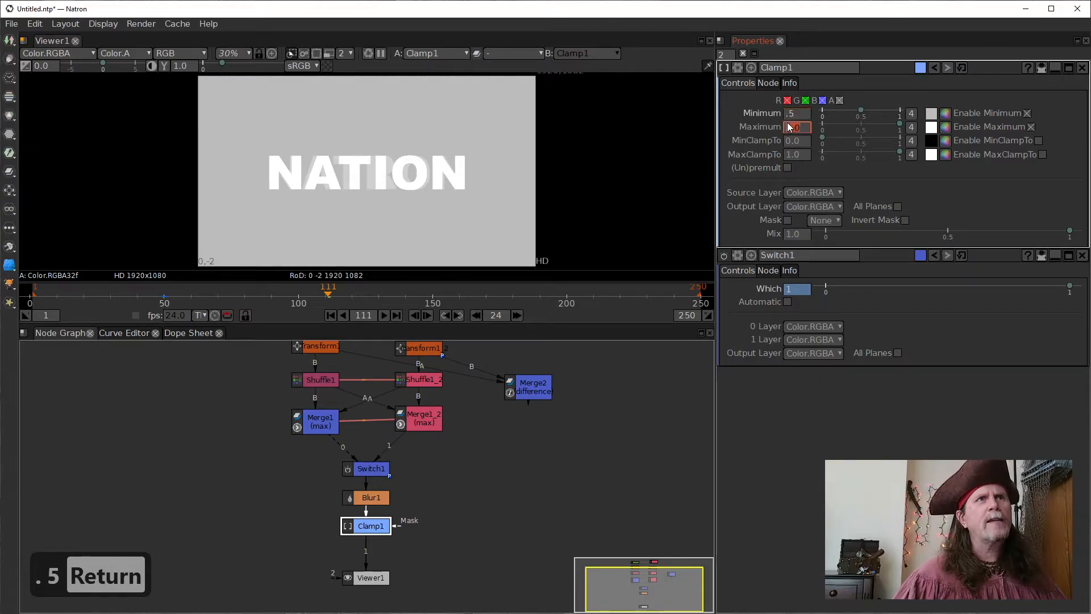
{"action": "type", "text": ".5"}
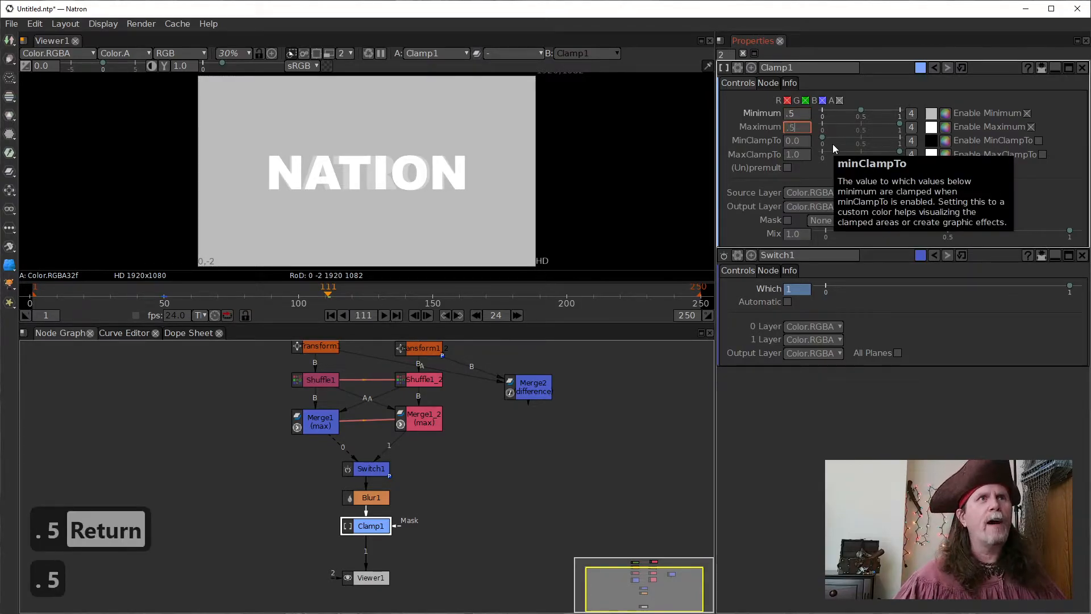
{"action": "key", "text": "Return"}
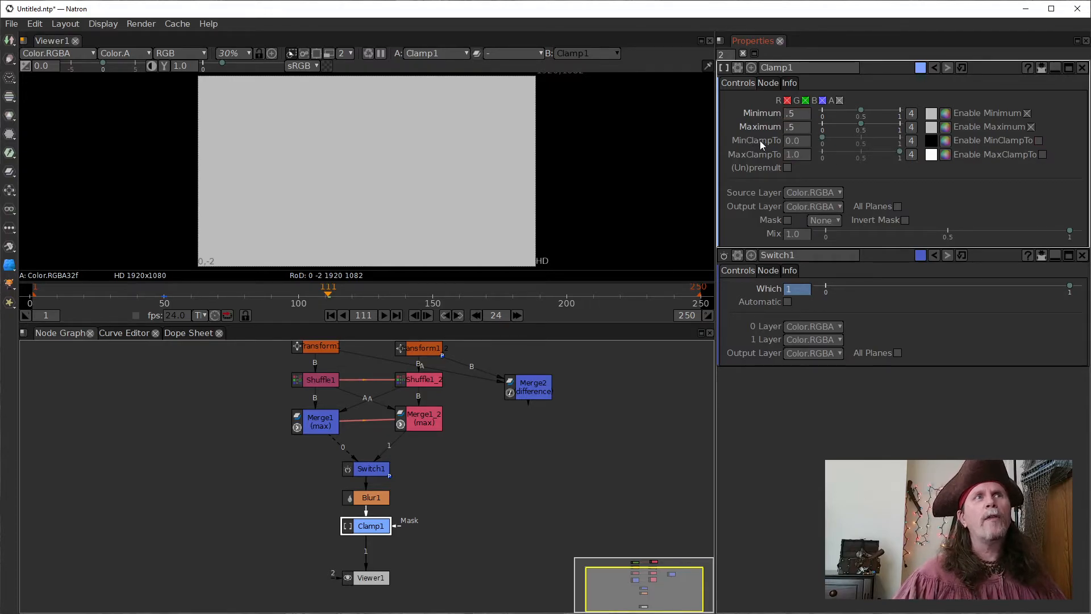
{"action": "left_click", "coordinate": [1037, 141]}
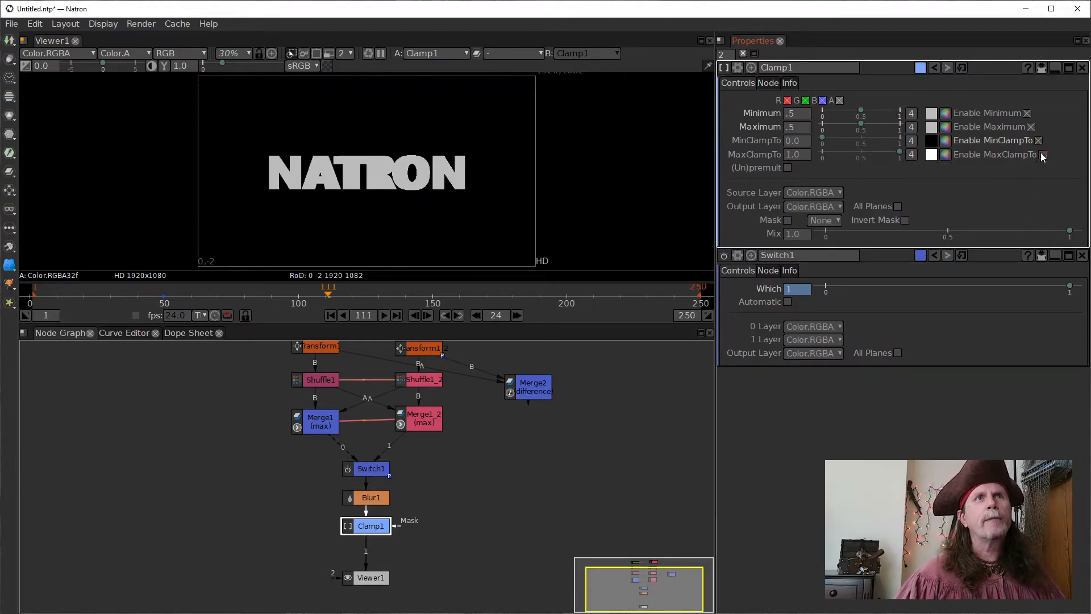
{"action": "left_click", "coordinate": [1042, 155]}
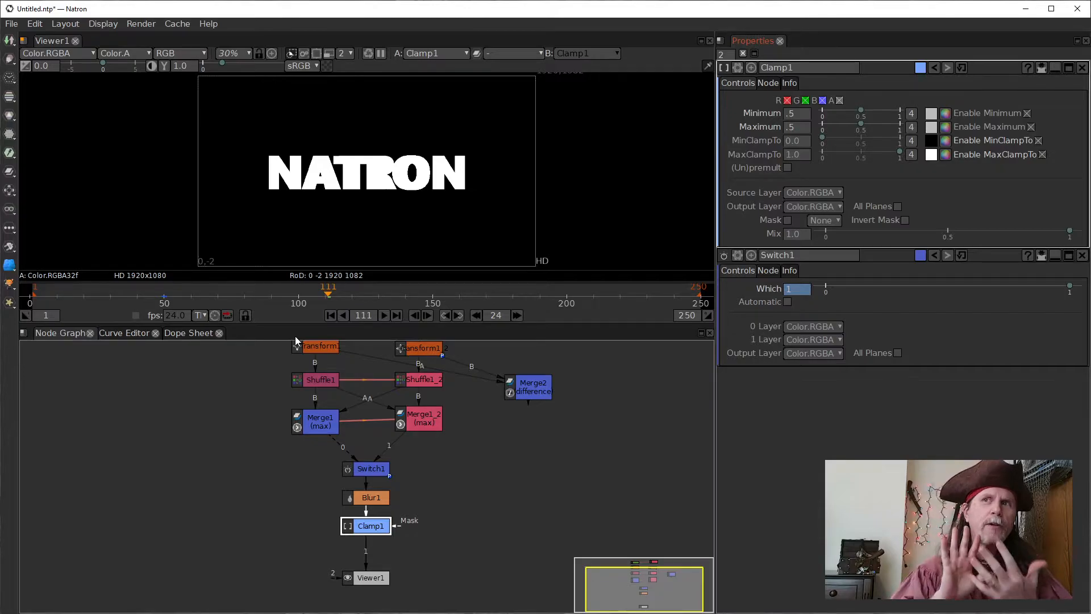
Play the clamped text animation from the first frame and examine the letter edges up close
{"action": "left_click", "coordinate": [330, 316]}
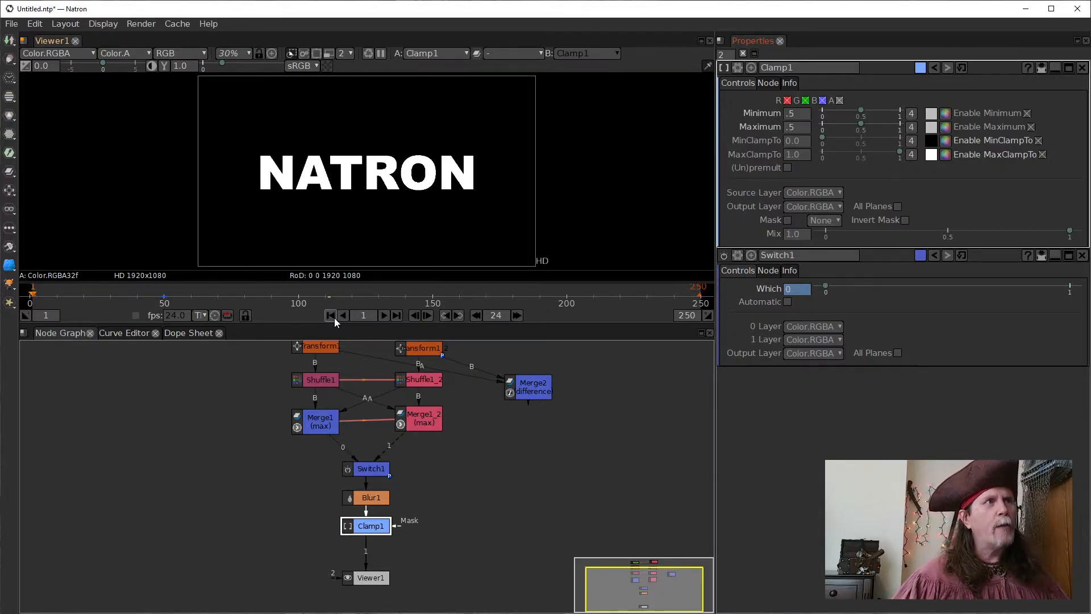
{"action": "left_click", "coordinate": [384, 315]}
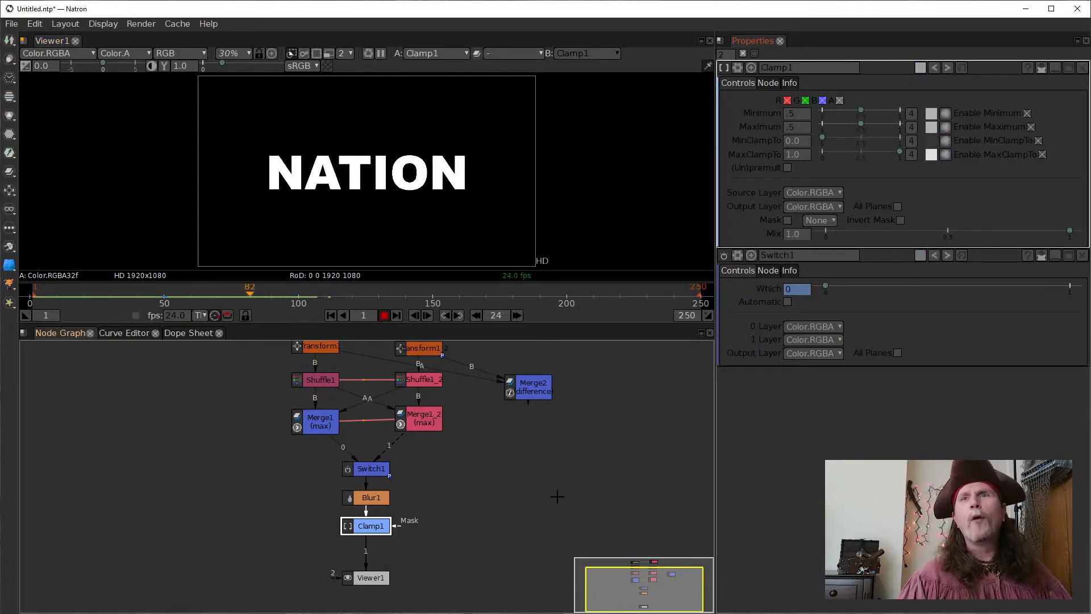
{"action": "left_click", "coordinate": [384, 316]}
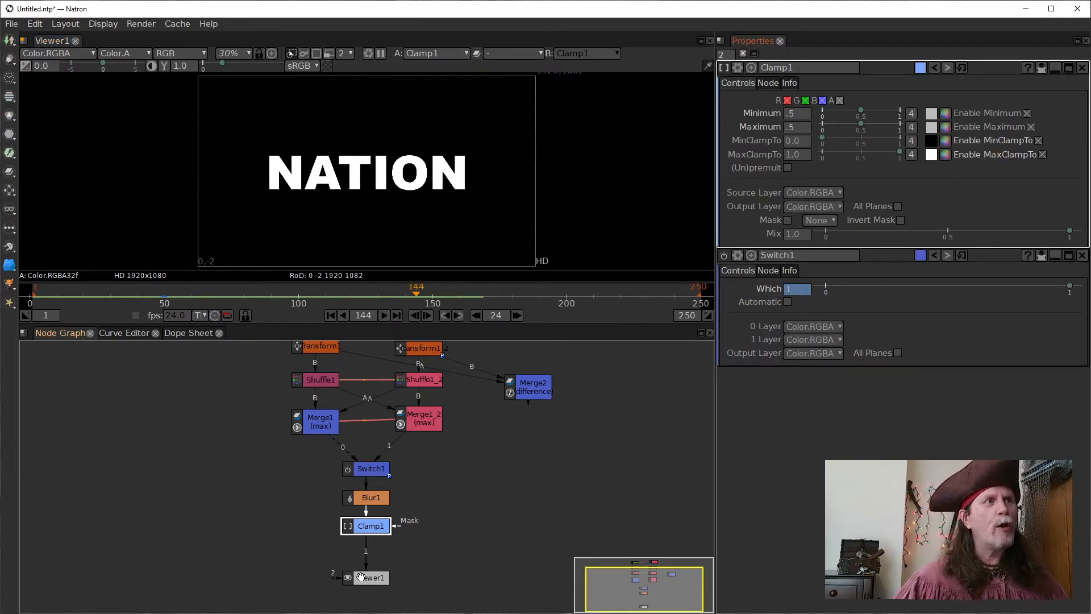
{"action": "left_click_drag", "start_coordinate": [363, 578], "coordinate": [352, 582]}
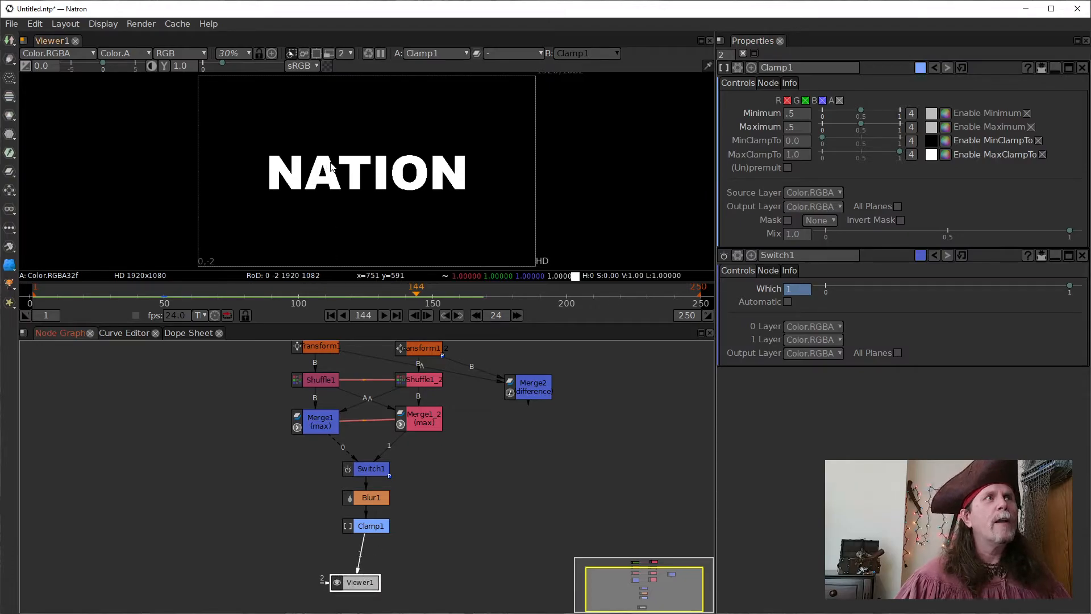
{"action": "scroll", "coordinate": [331, 174], "scroll_direction": "up", "scroll_amount": 5}
{"action": "left_click", "coordinate": [337, 219]}
{"action": "scroll", "coordinate": [344, 213], "scroll_direction": "up", "scroll_amount": 4}
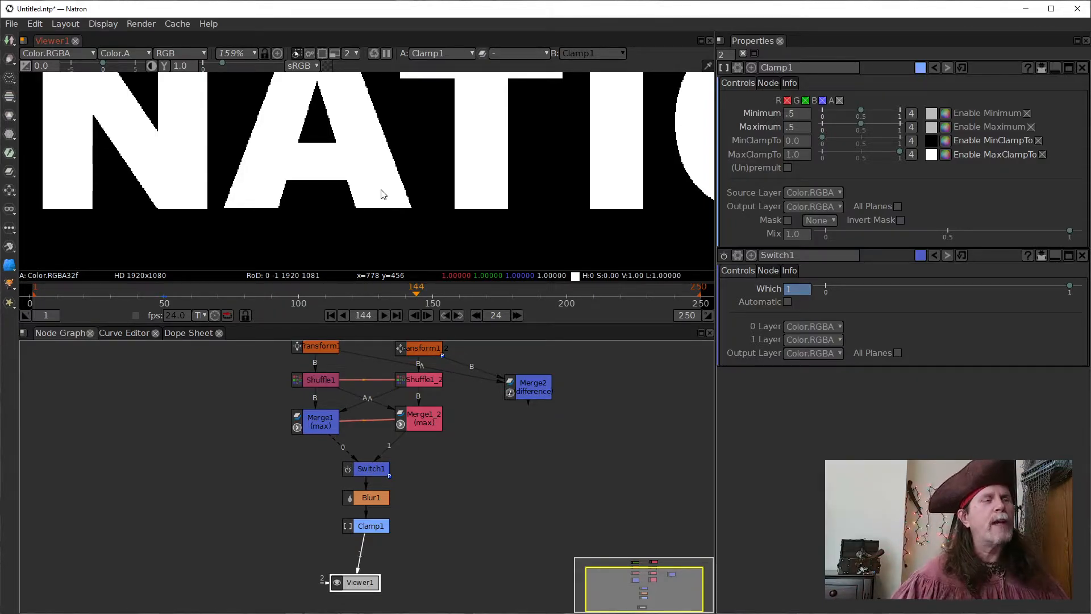
Align Viewer1 below the node chain and insert an Ls_FXAA_GL antialiasing node after Clamp1
{"action": "left_click_drag", "start_coordinate": [360, 583], "coordinate": [371, 586]}
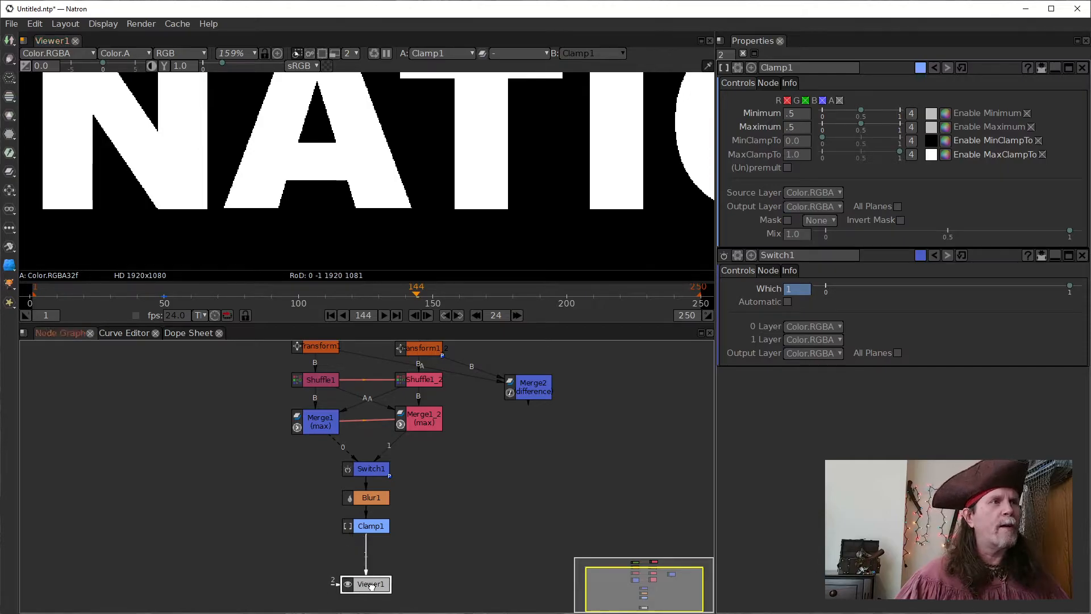
{"action": "left_click", "coordinate": [369, 529]}
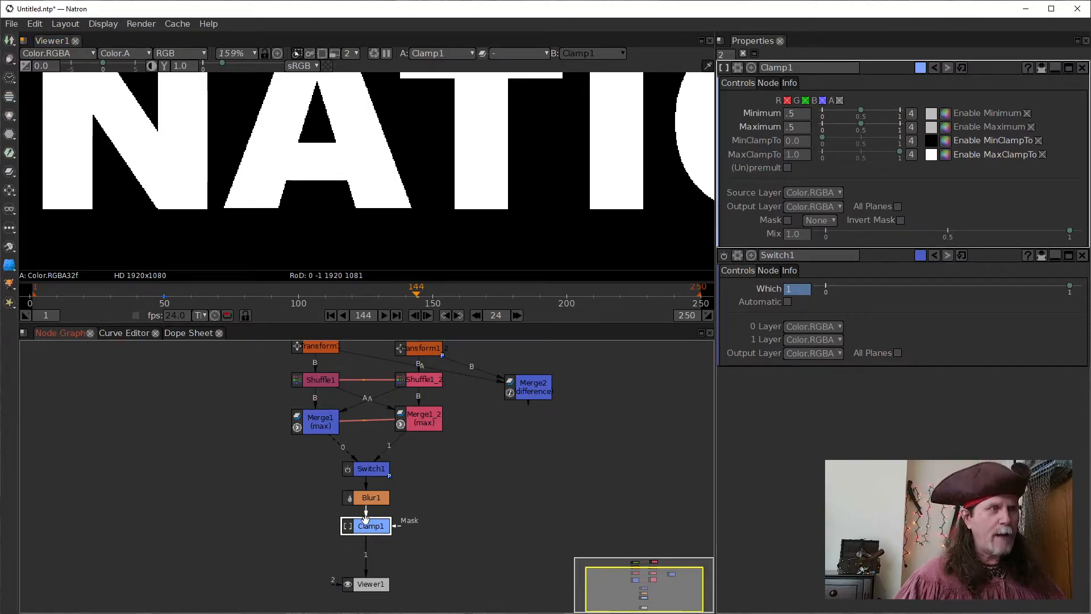
{"action": "key", "text": "Tab"}
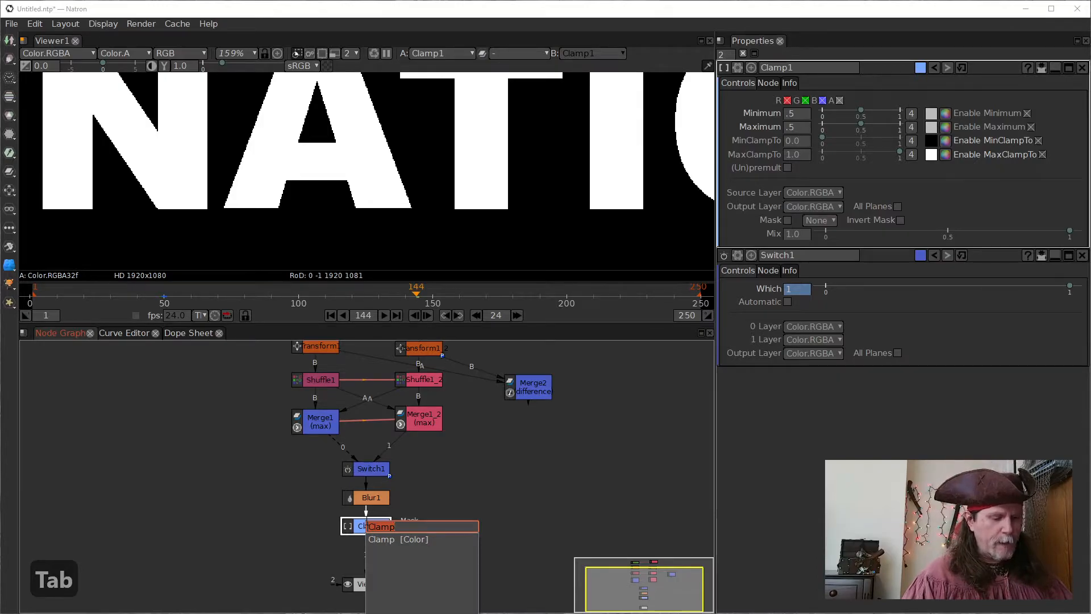
{"action": "type", "text": "ls"}
{"action": "key", "text": "Down"}
{"action": "key", "text": "Down"}
{"action": "key", "text": "Down"}
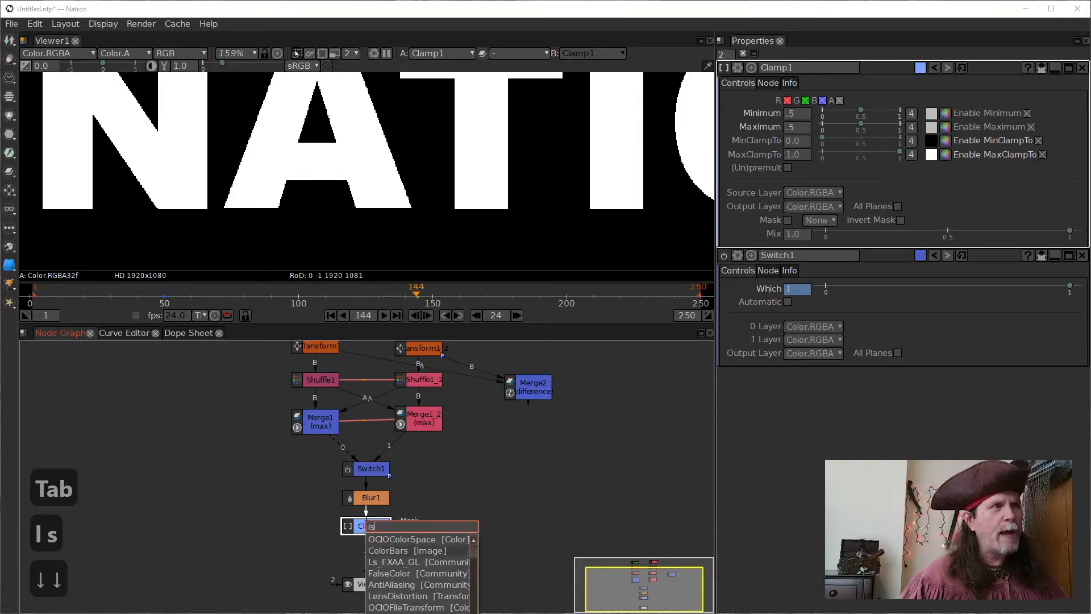
{"action": "key", "text": "Return"}
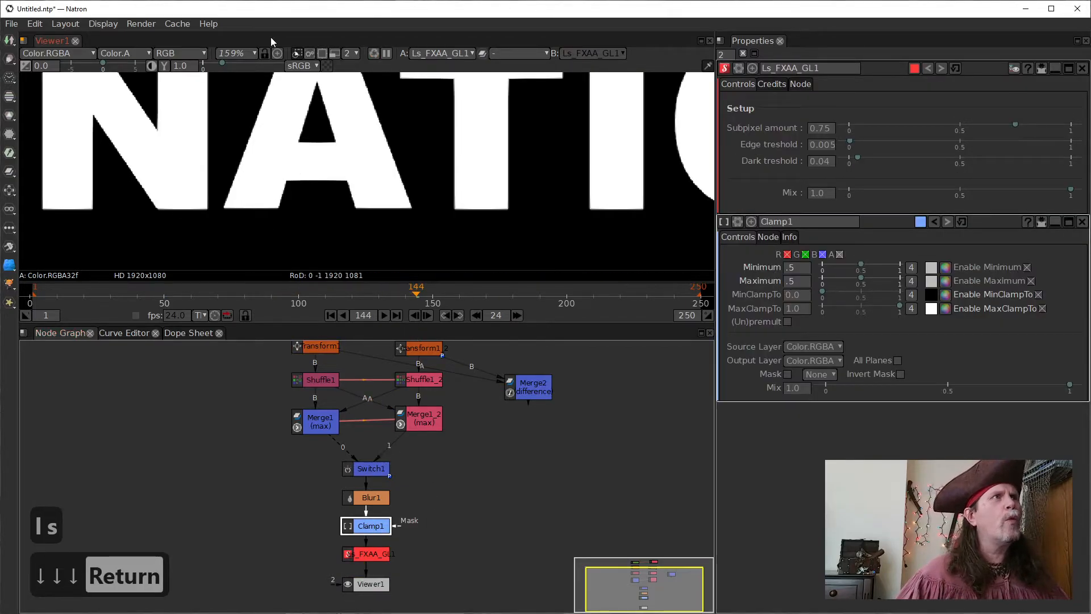
Compare the Clamp1 and Ls_FXAA_GL1 outputs at 100% zoom and examine the antialiased letter edges at 400%
{"action": "left_click", "coordinate": [254, 55]}
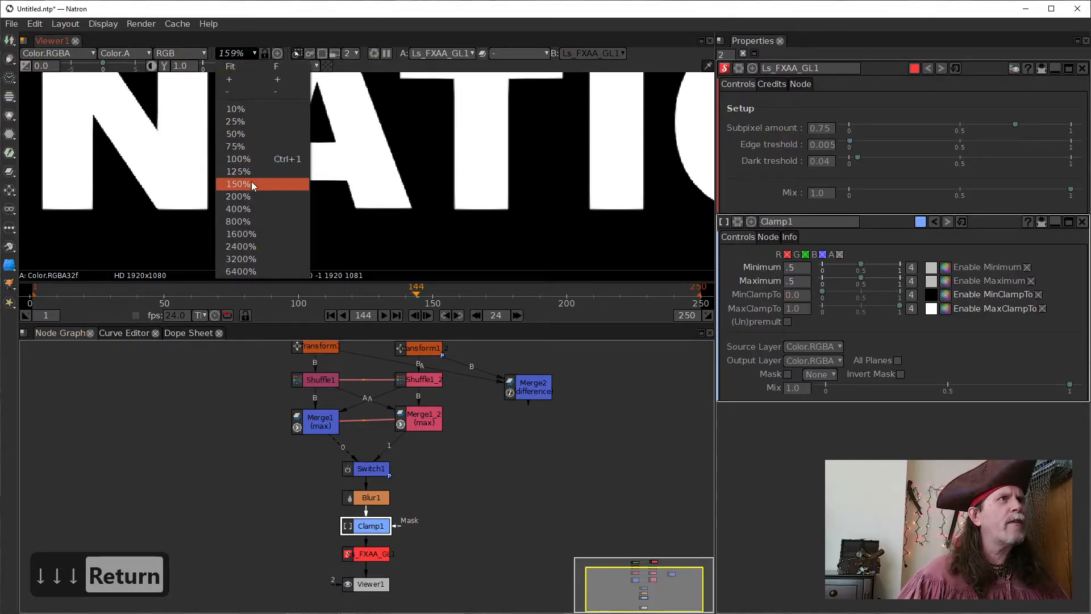
{"action": "left_click", "coordinate": [244, 159]}
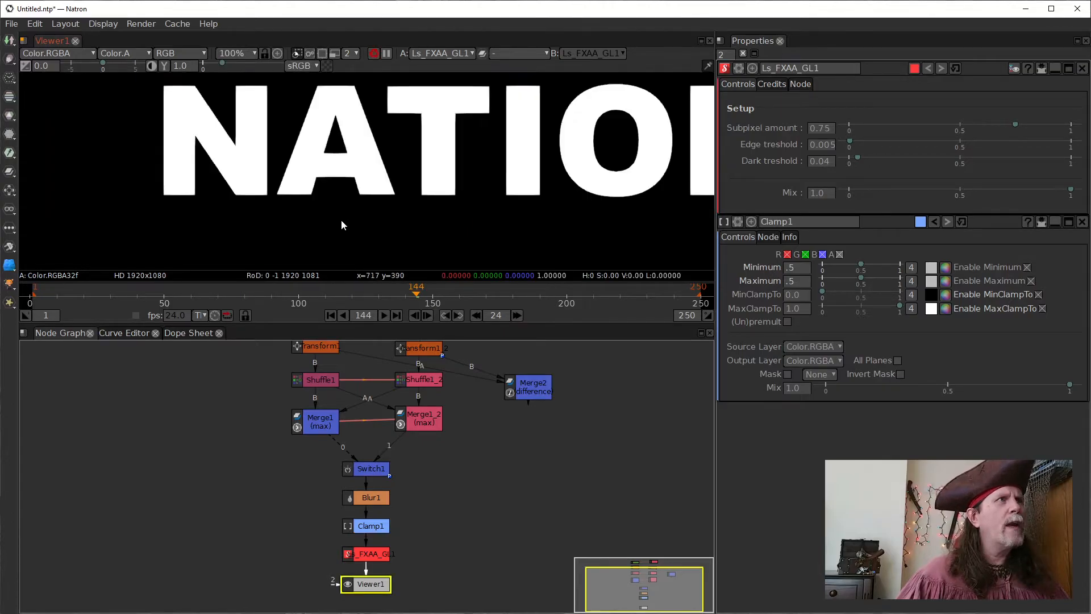
{"action": "left_click", "coordinate": [370, 524]}
{"action": "key", "text": "1"}
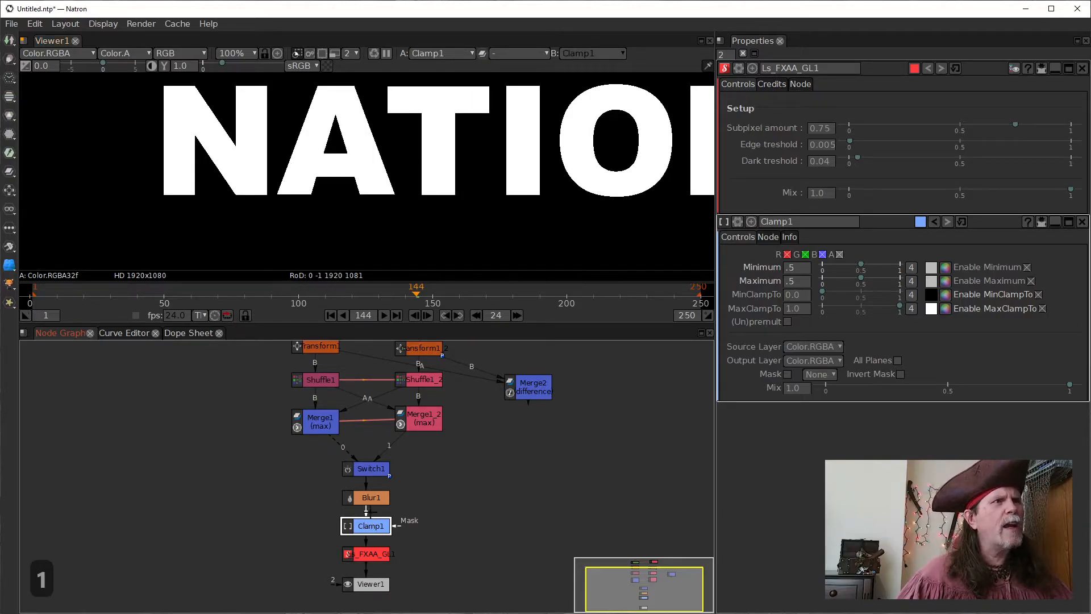
{"action": "left_click", "coordinate": [368, 554]}
{"action": "key", "text": "1"}
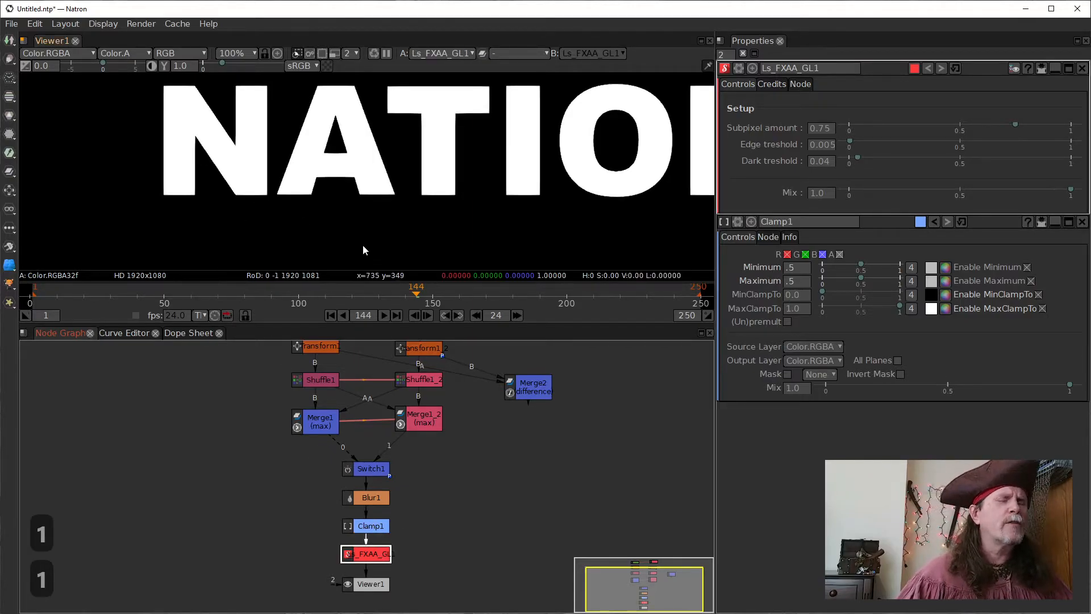
{"action": "left_click", "coordinate": [241, 57]}
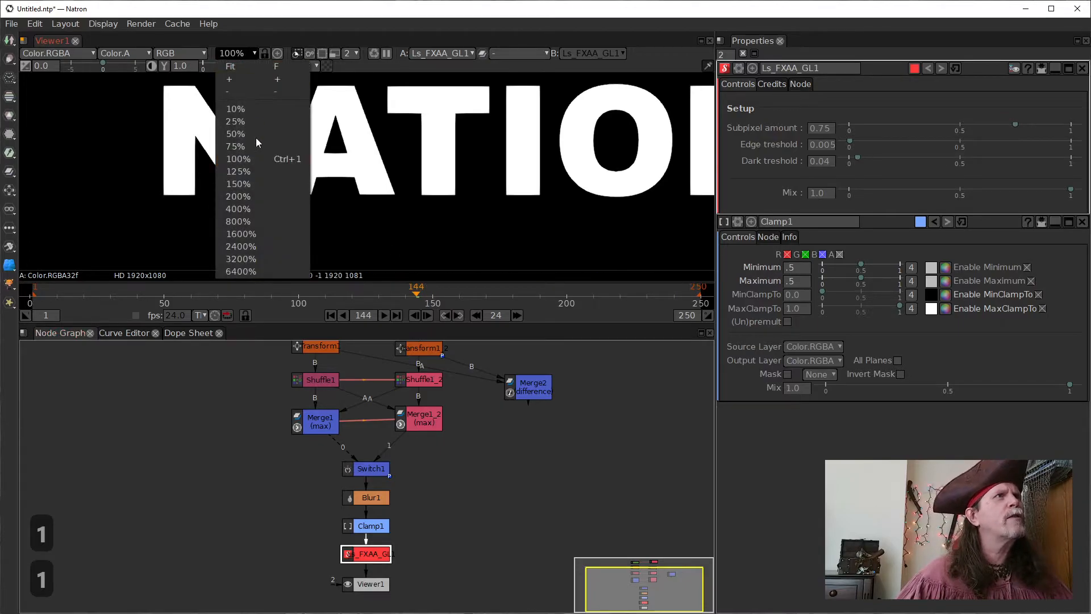
{"action": "left_click", "coordinate": [253, 207]}
{"action": "left_click_drag", "start_coordinate": [260, 199], "coordinate": [570, 171]}
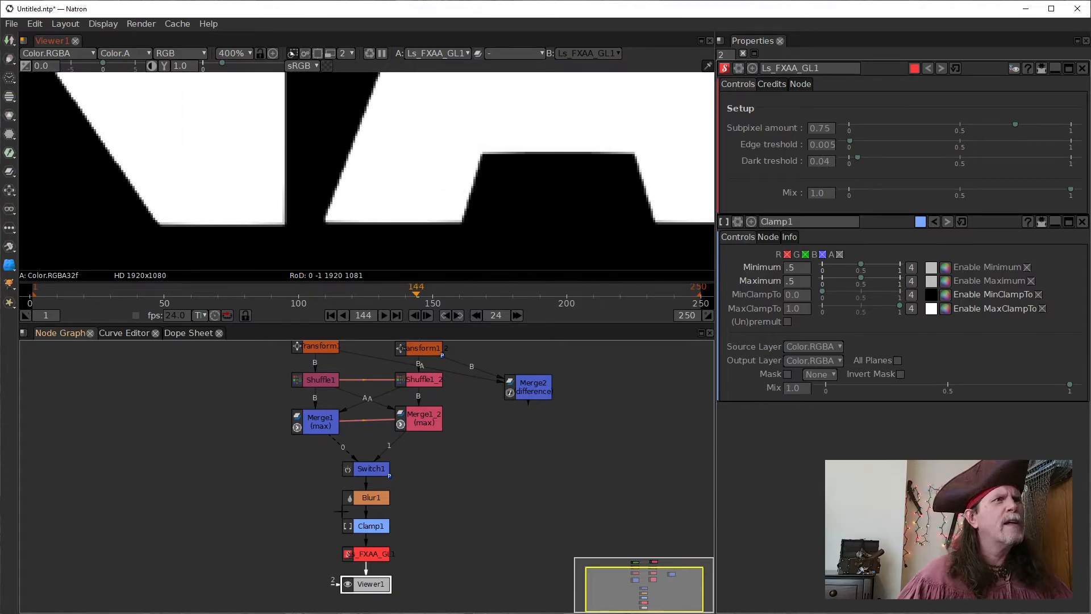
Compare the Clamp1 and Ls_FXAA_GL1 outputs on the diagonal edges of the letter N at 800% zoom
{"action": "left_click", "coordinate": [375, 530]}
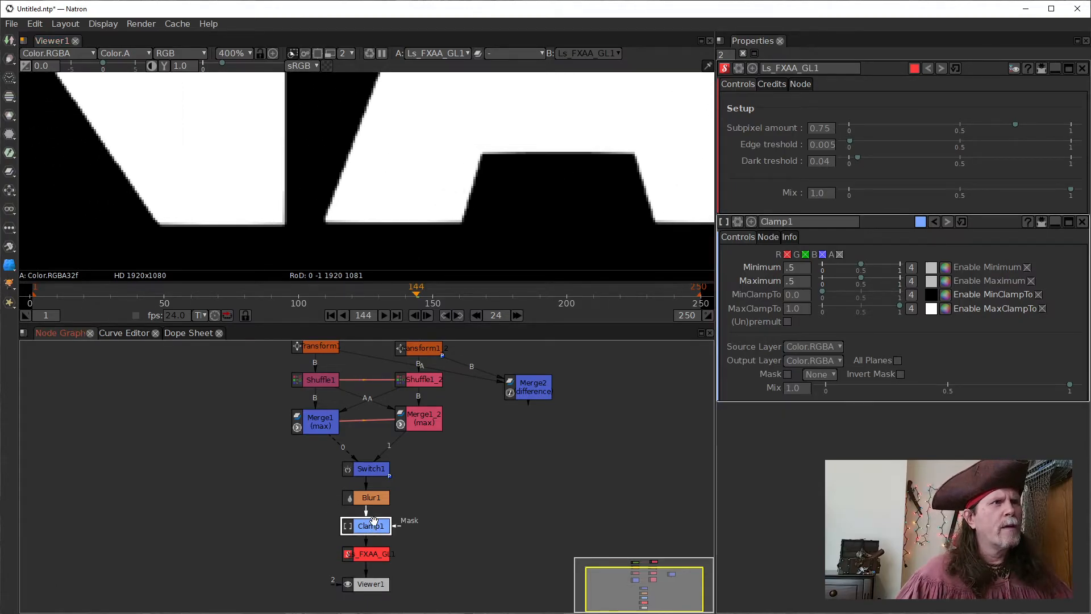
{"action": "key", "text": "1"}
{"action": "left_click_drag", "start_coordinate": [221, 203], "coordinate": [580, 266]}
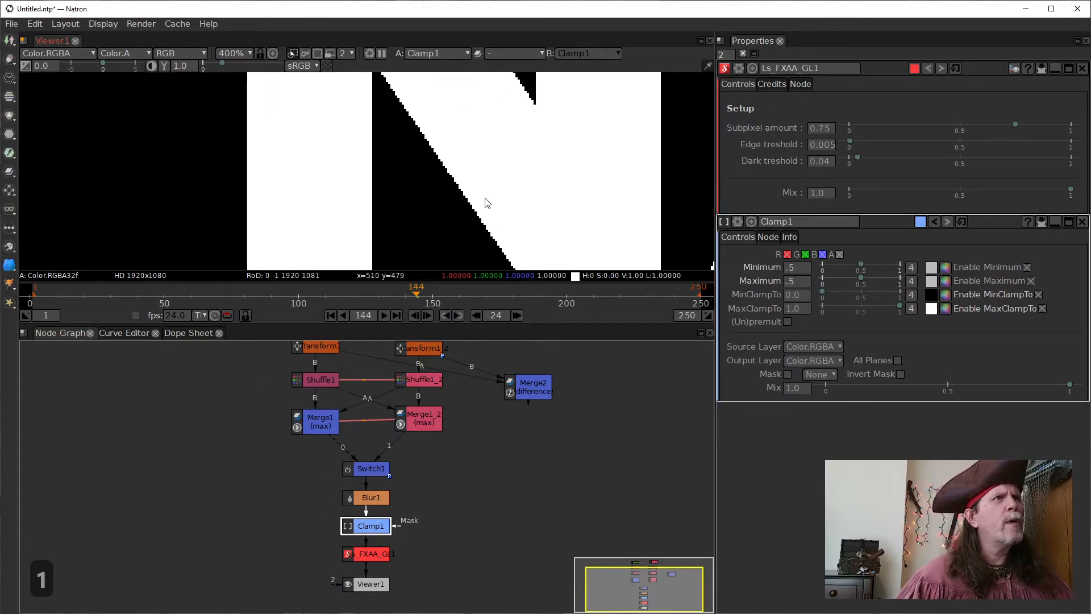
{"action": "scroll", "coordinate": [478, 205], "scroll_direction": "up", "scroll_amount": 3}
{"action": "left_click", "coordinate": [237, 53]}
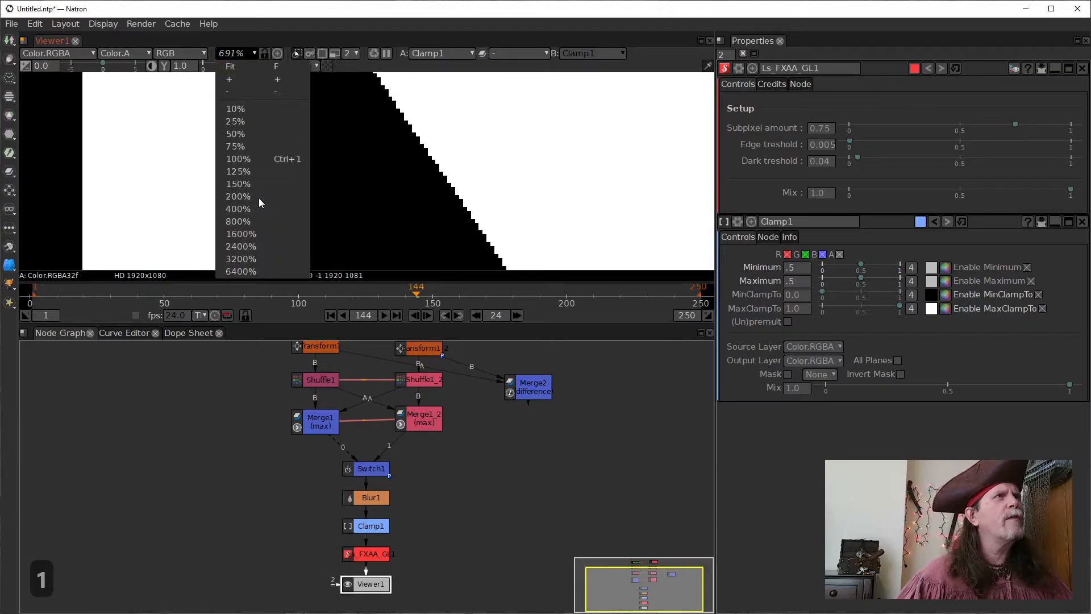
{"action": "left_click", "coordinate": [251, 220]}
{"action": "left_click_drag", "start_coordinate": [482, 188], "coordinate": [373, 269]}
{"action": "left_click_drag", "start_coordinate": [380, 195], "coordinate": [344, 250]}
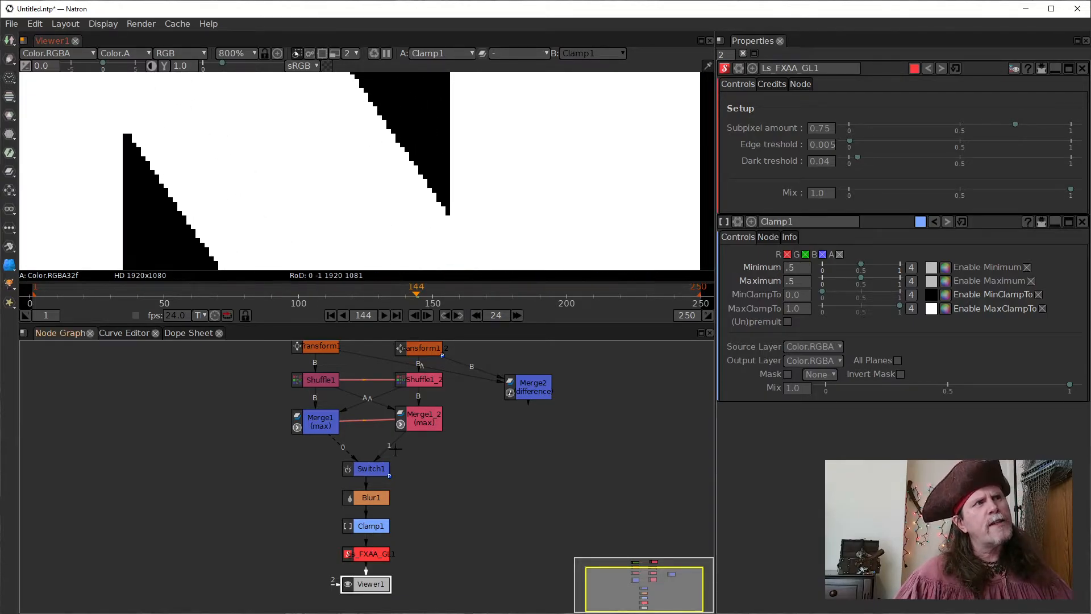
{"action": "left_click", "coordinate": [370, 559]}
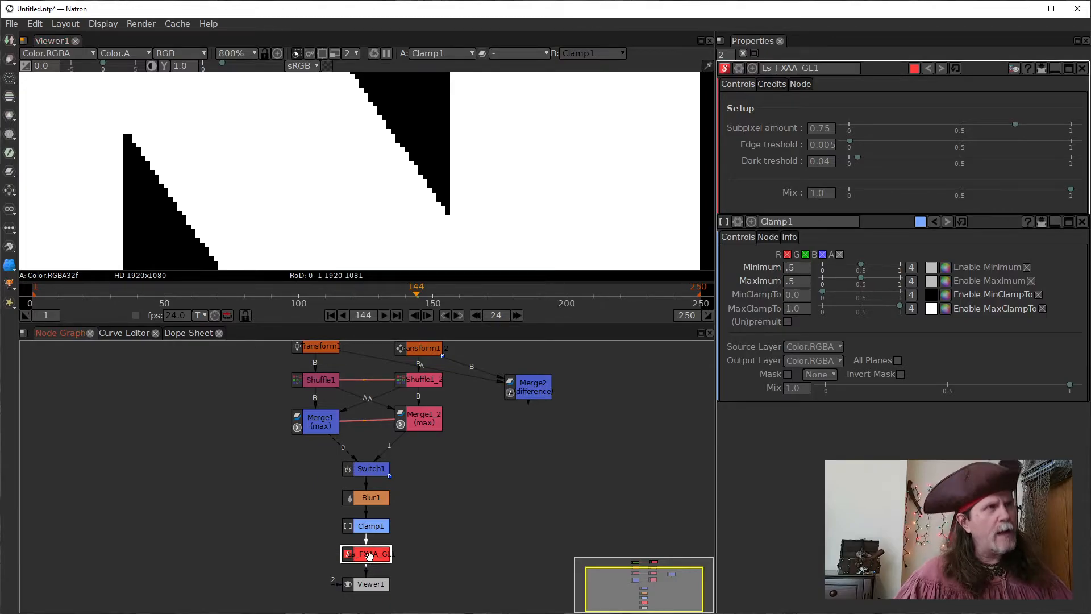
{"action": "key", "text": "1"}
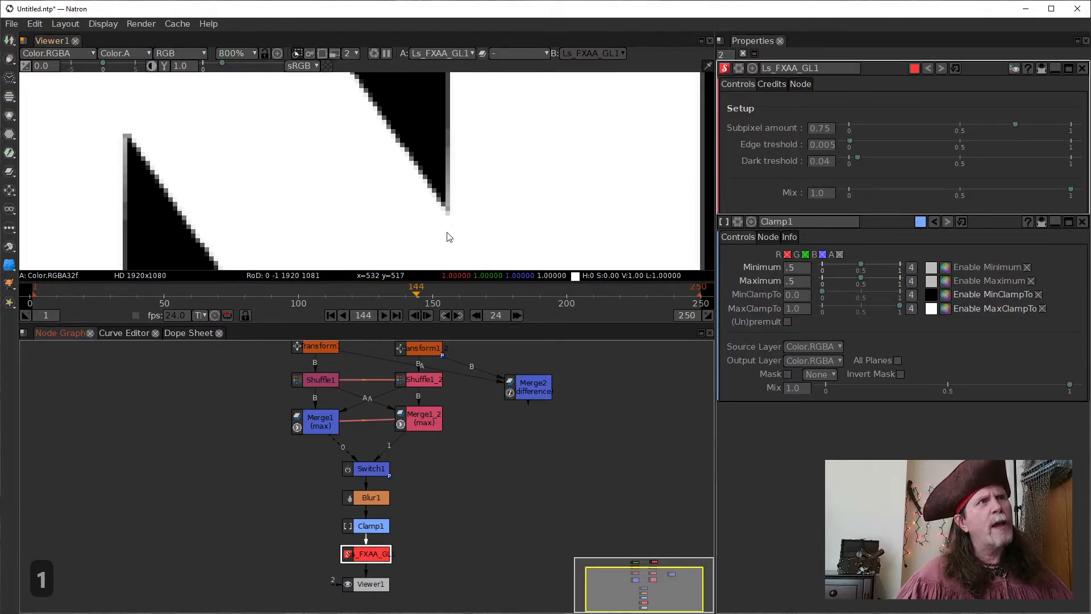
{"action": "left_click", "coordinate": [410, 212]}
Fit the image in the viewer and play the antialiased text animation from the first frame
{"action": "key", "text": "f"}
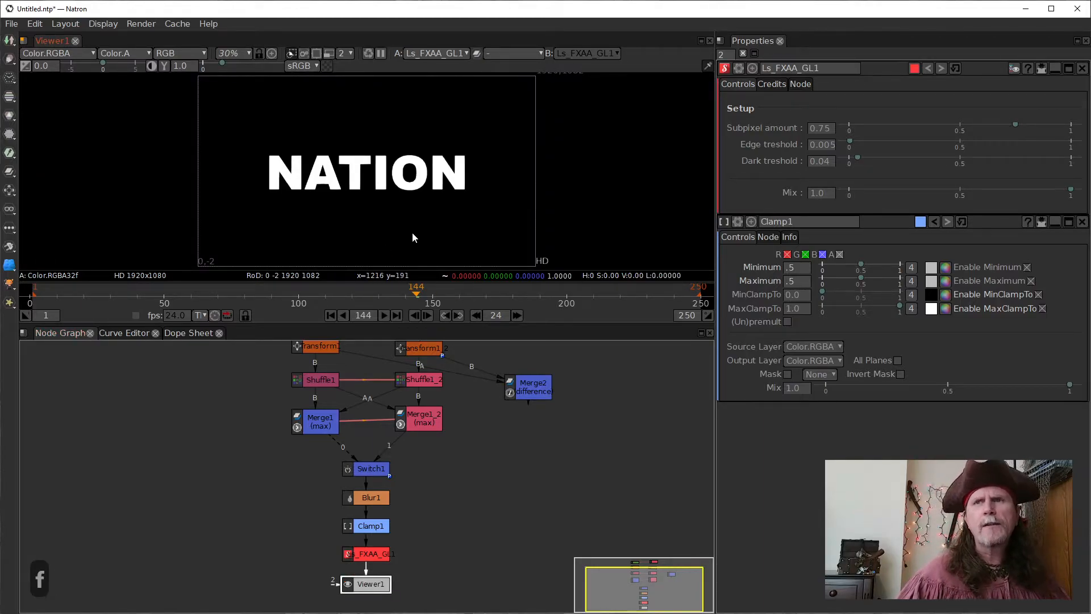
{"action": "left_click", "coordinate": [332, 315]}
{"action": "left_click", "coordinate": [384, 315]}
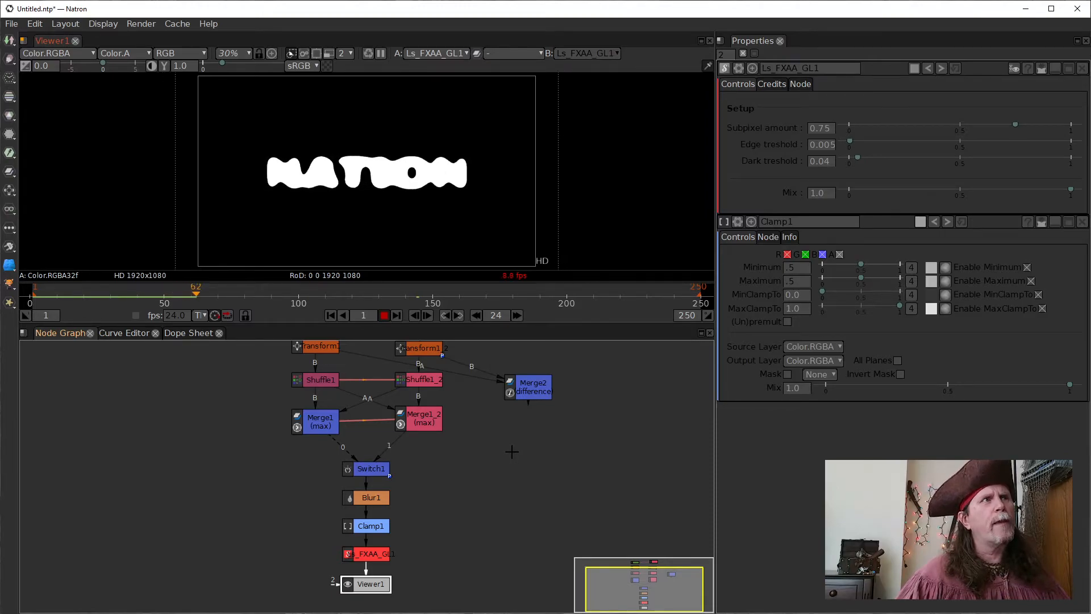
{"action": "left_click", "coordinate": [384, 315]}
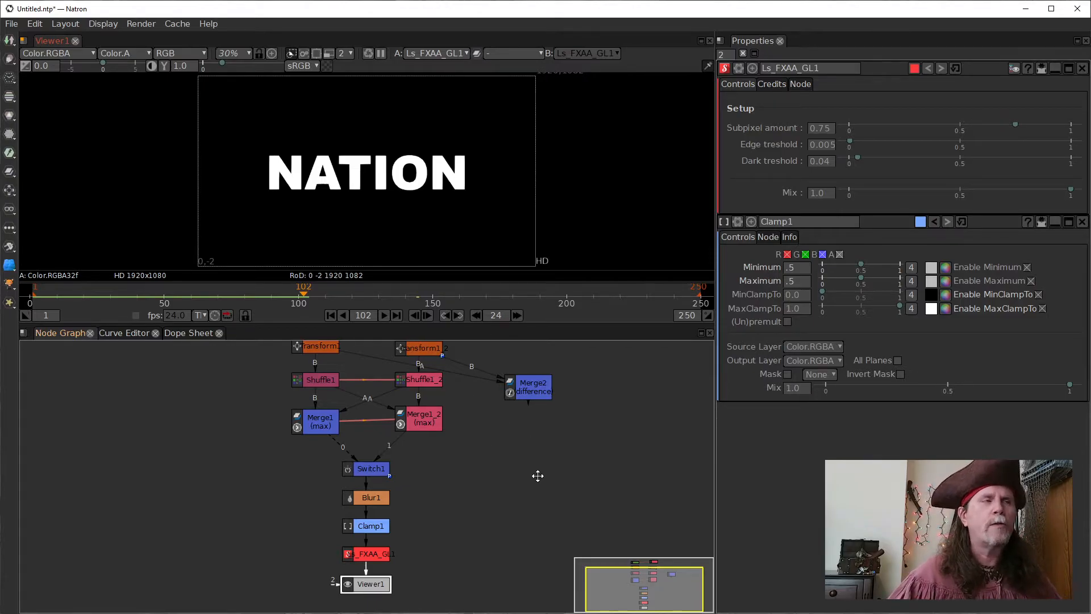
Move the Text1_2 node level with Text1 and directly above Transform1_2
{"action": "left_click_drag", "start_coordinate": [536, 475], "coordinate": [533, 528]}
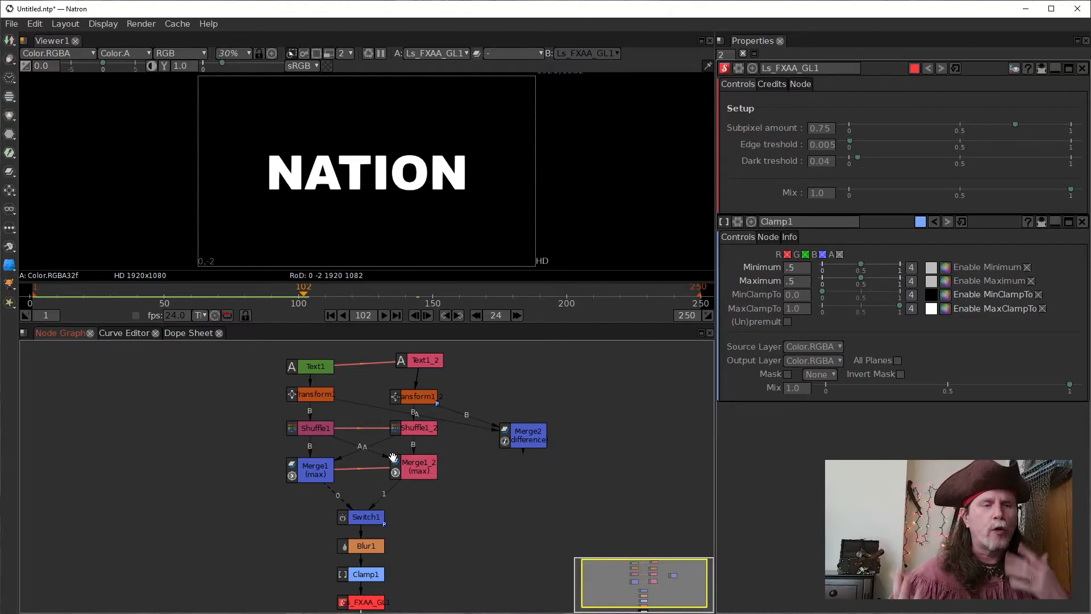
{"action": "left_click", "coordinate": [429, 363]}
{"action": "left_click_drag", "start_coordinate": [421, 361], "coordinate": [415, 366]}
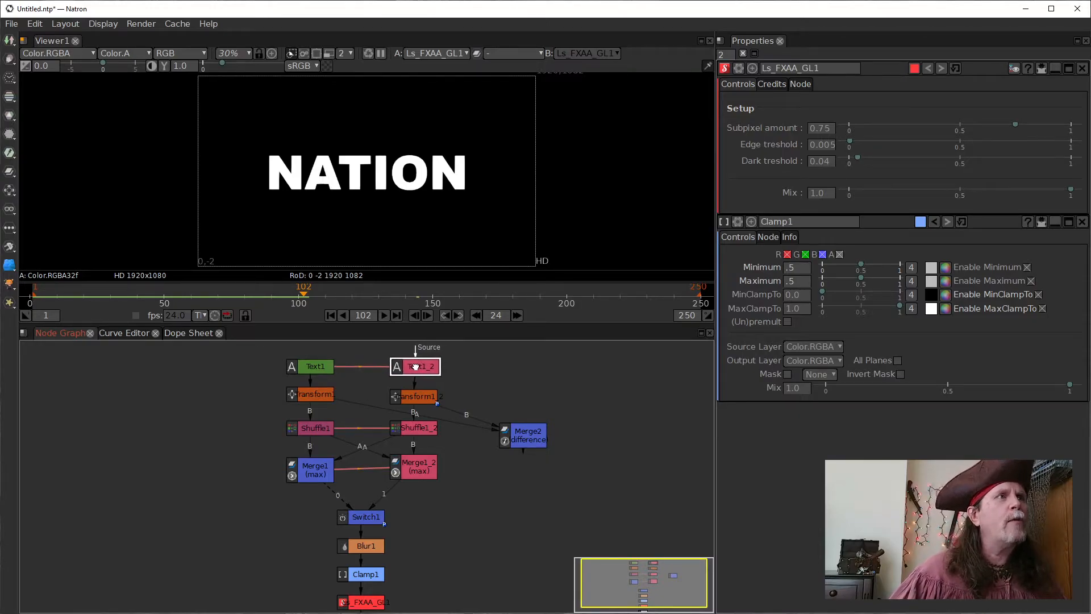
{"action": "left_click_drag", "start_coordinate": [495, 510], "coordinate": [492, 501]}
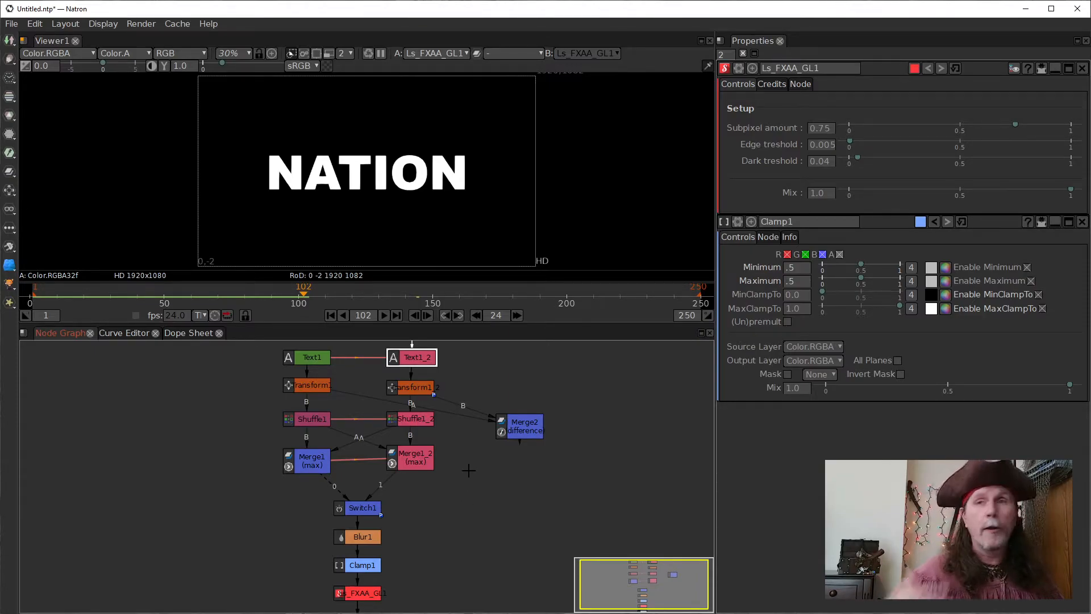
Open Transform1's properties, show Merge1's output in the viewer and open Merge1's properties
{"action": "left_click", "coordinate": [519, 427]}
{"action": "left_click", "coordinate": [314, 387]}
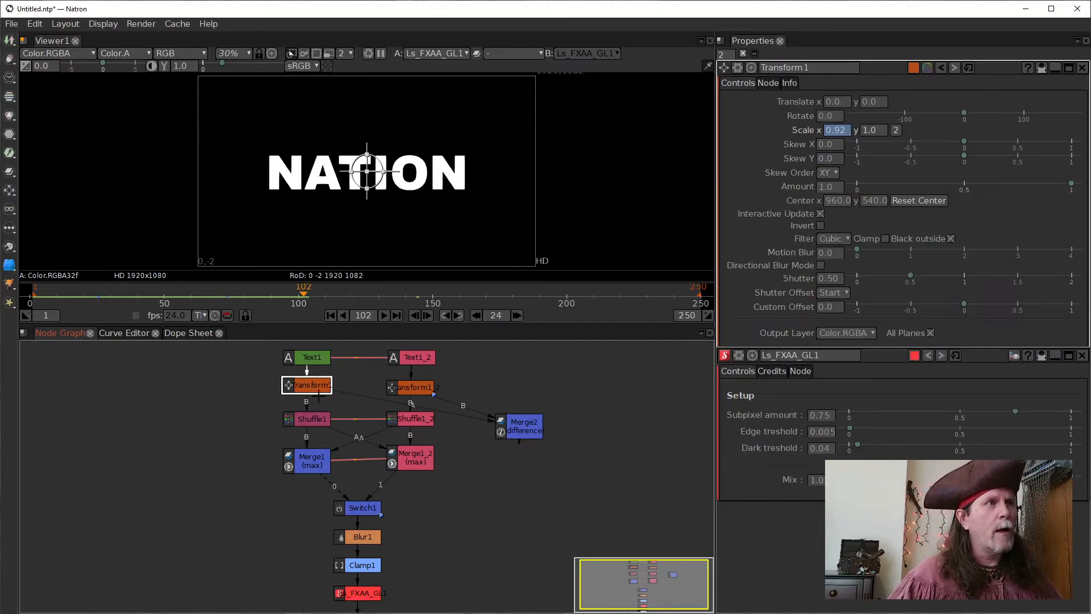
{"action": "left_click", "coordinate": [318, 465]}
{"action": "key", "text": "1"}
{"action": "double_click", "coordinate": [318, 467]}
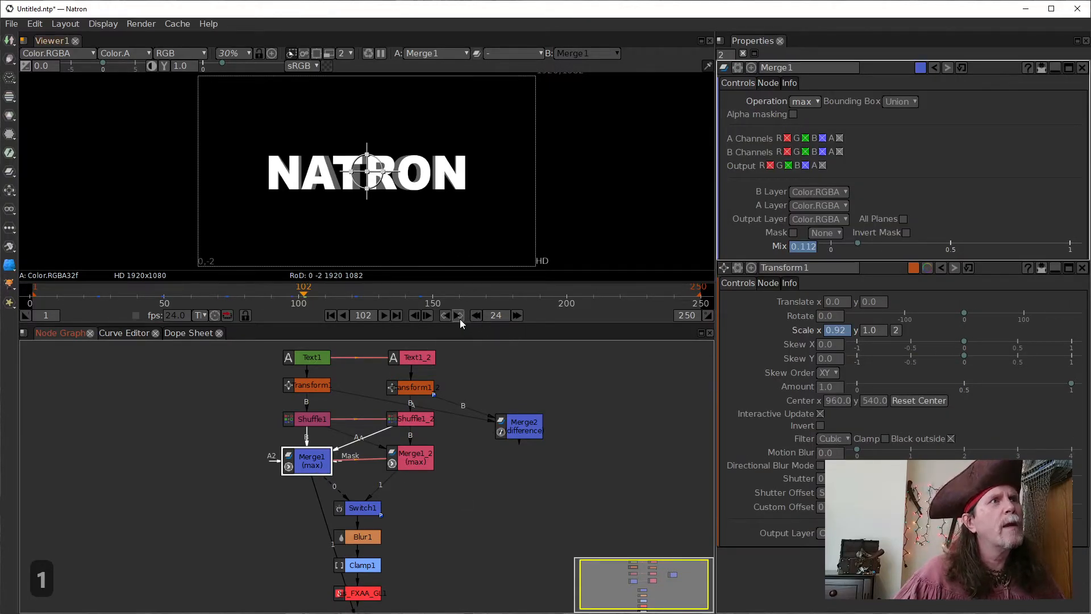
Step through the keyframes between frames 25 and 121 and examine Merge1's Mix together with its output
{"action": "type", "text": "1"}
{"action": "key", "text": "Return"}
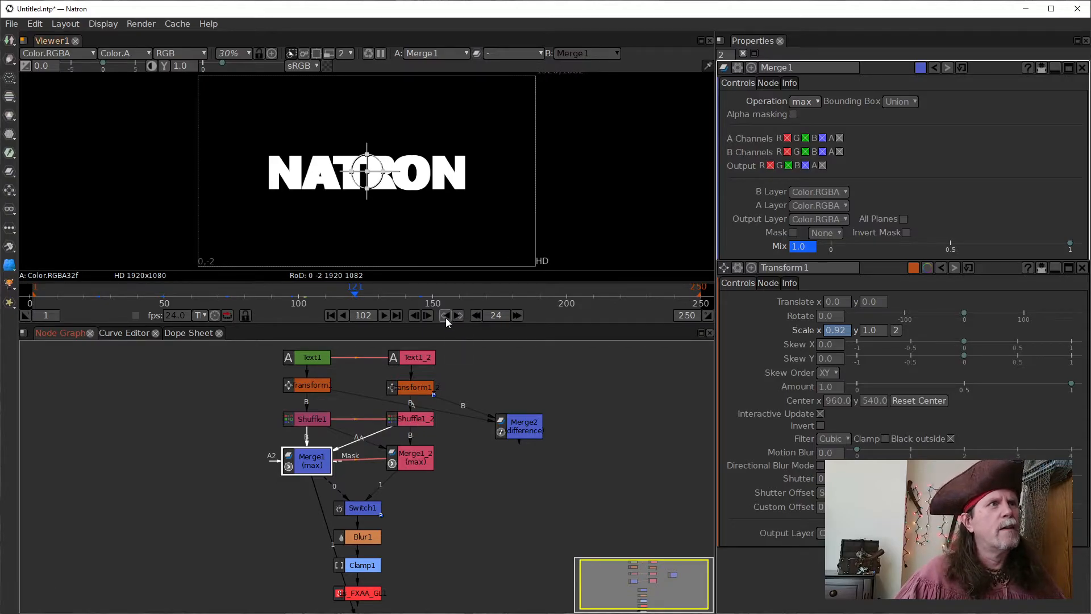
{"action": "type", "text": "0"}
{"action": "key", "text": "Return"}
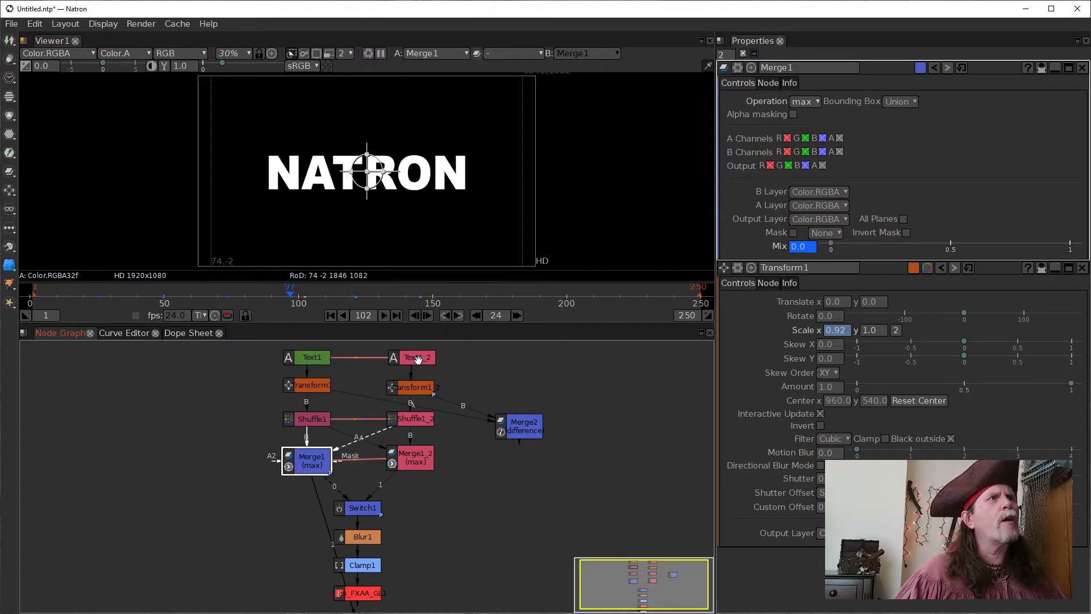
{"action": "left_click", "coordinate": [458, 316]}
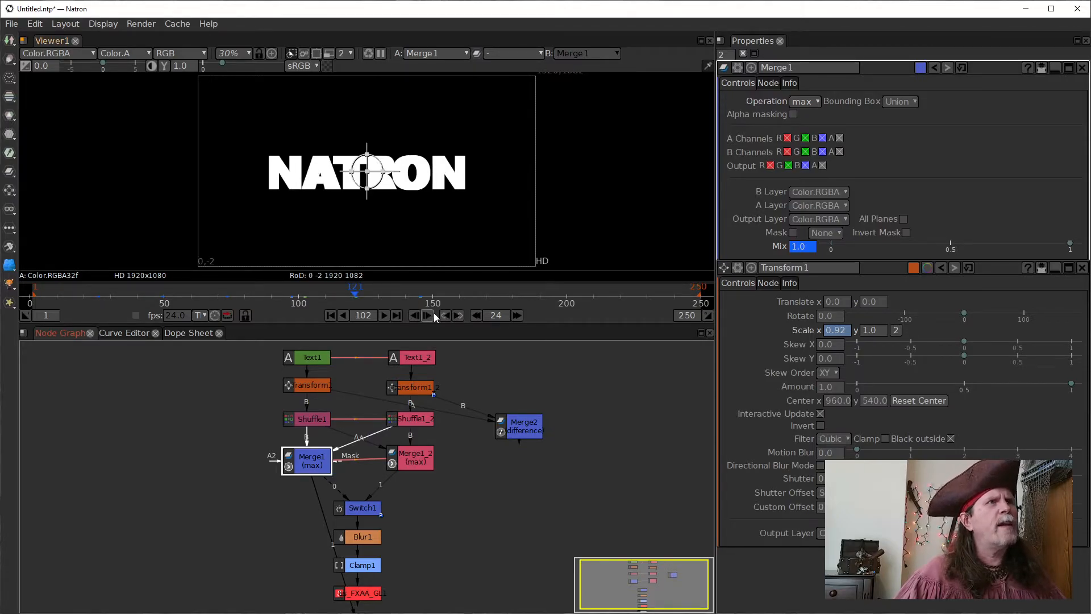
{"action": "left_click", "coordinate": [445, 316]}
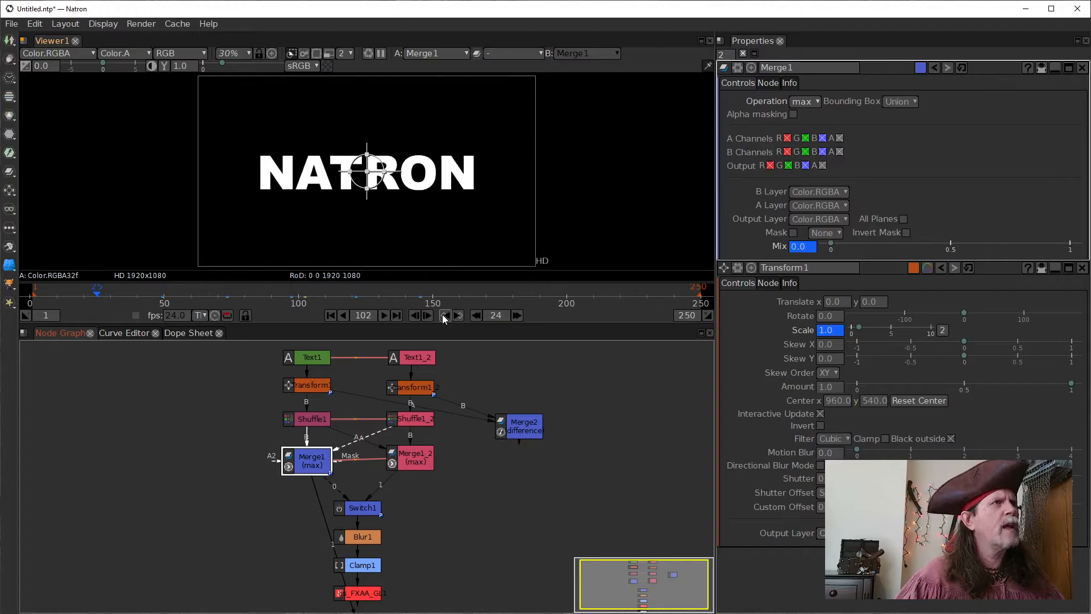
{"action": "left_click", "coordinate": [461, 316]}
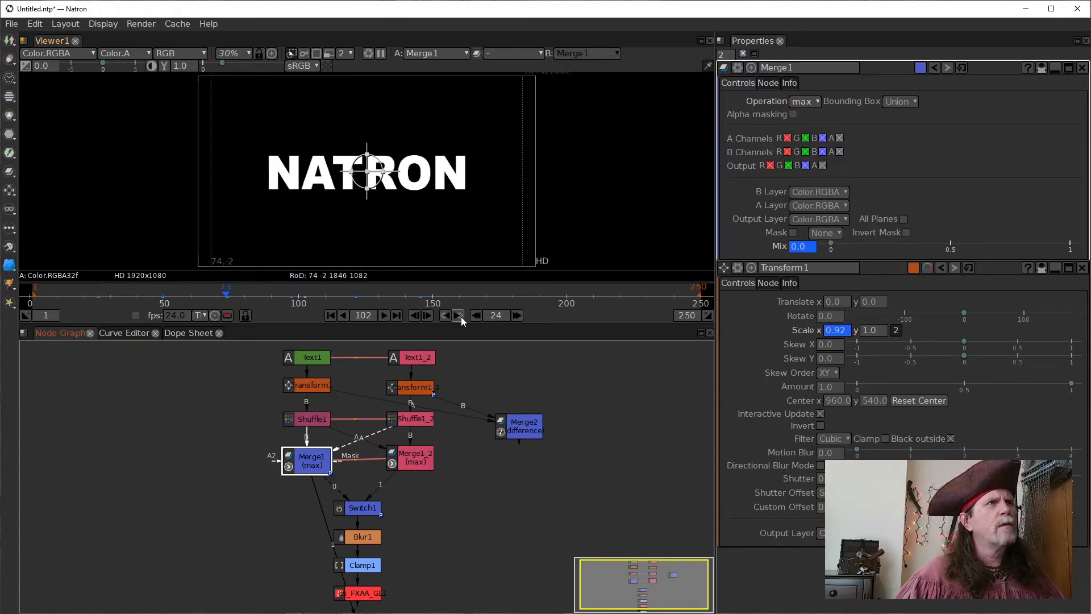
Show Switch1's output and step through the keyframes from frame 25 to 145 to examine the text changes
{"action": "left_click", "coordinate": [355, 506]}
{"action": "key", "text": "1"}
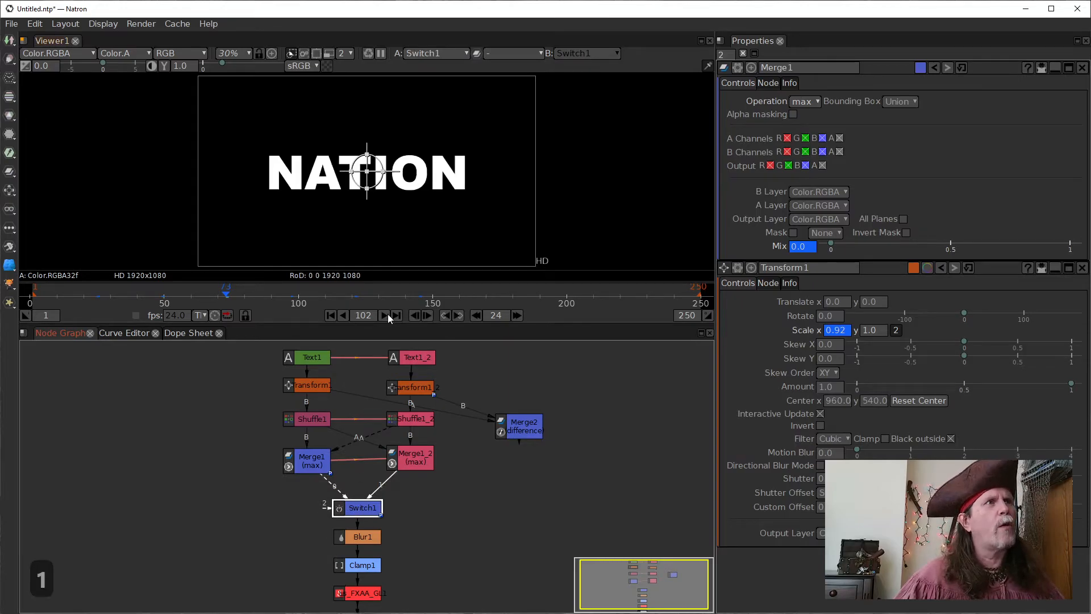
{"action": "left_click", "coordinate": [445, 316]}
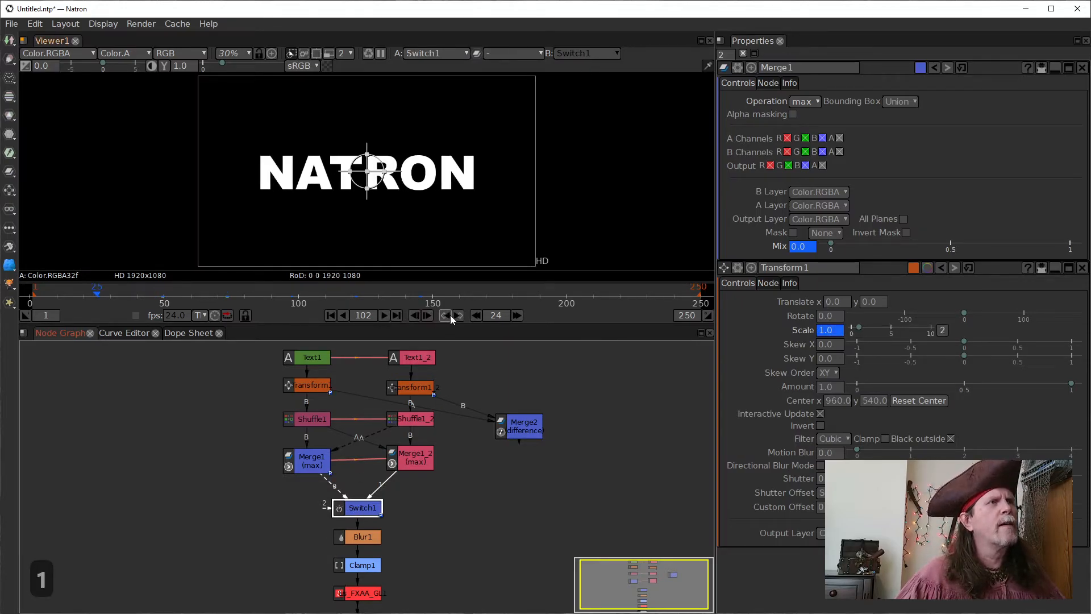
{"action": "left_click", "coordinate": [458, 315]}
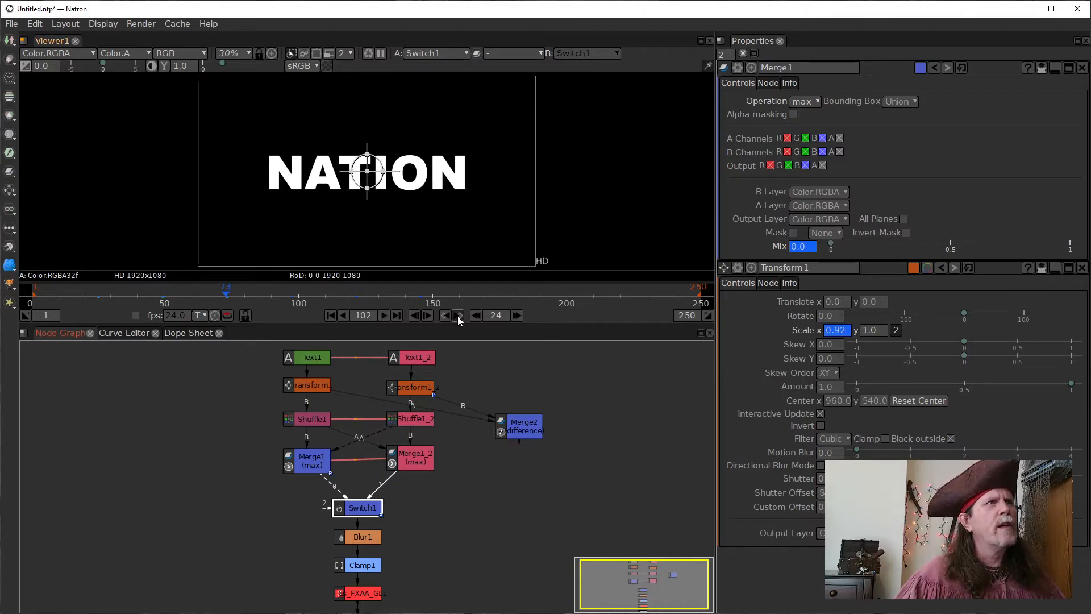
{"action": "left_click", "coordinate": [458, 315]}
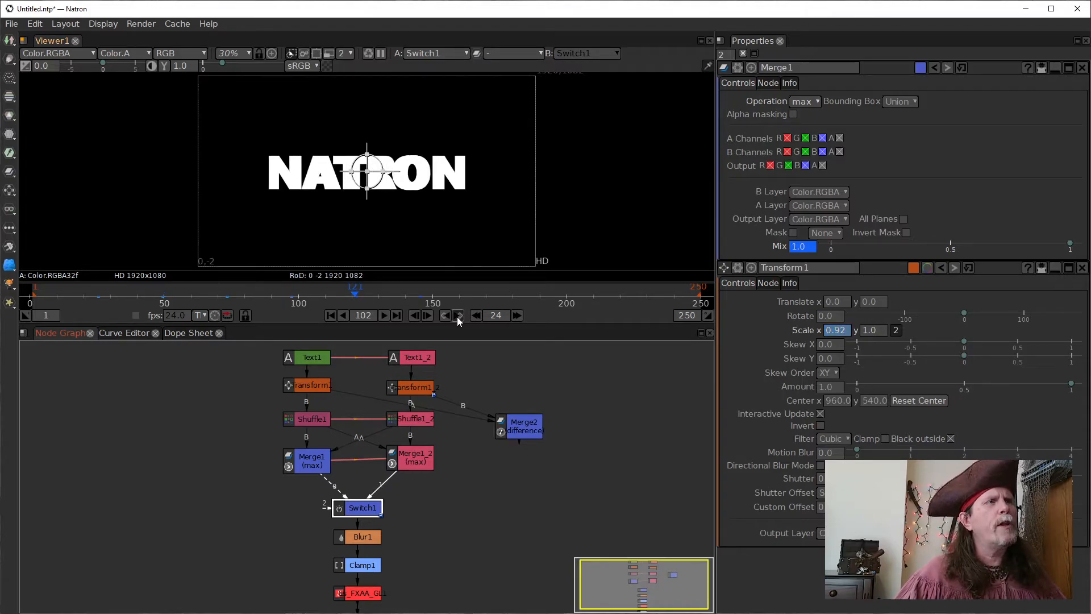
{"action": "left_click", "coordinate": [457, 316]}
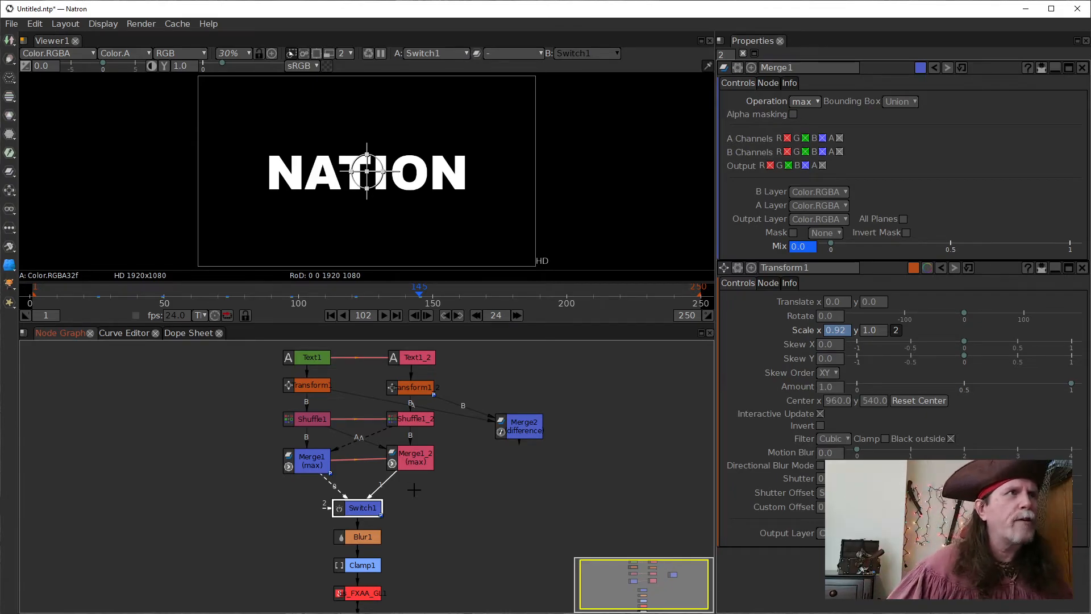
{"action": "left_click", "coordinate": [444, 315]}
{"action": "left_click", "coordinate": [444, 315]}
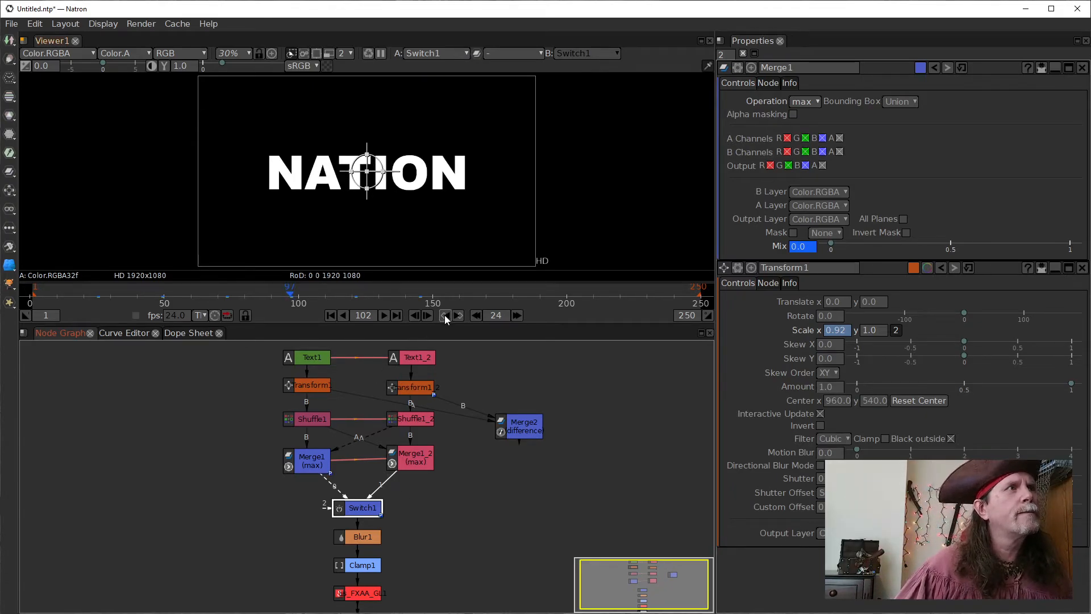
Show the Merge2 difference output to examine how the two words overlap at frame 97
{"action": "left_click", "coordinate": [318, 467]}
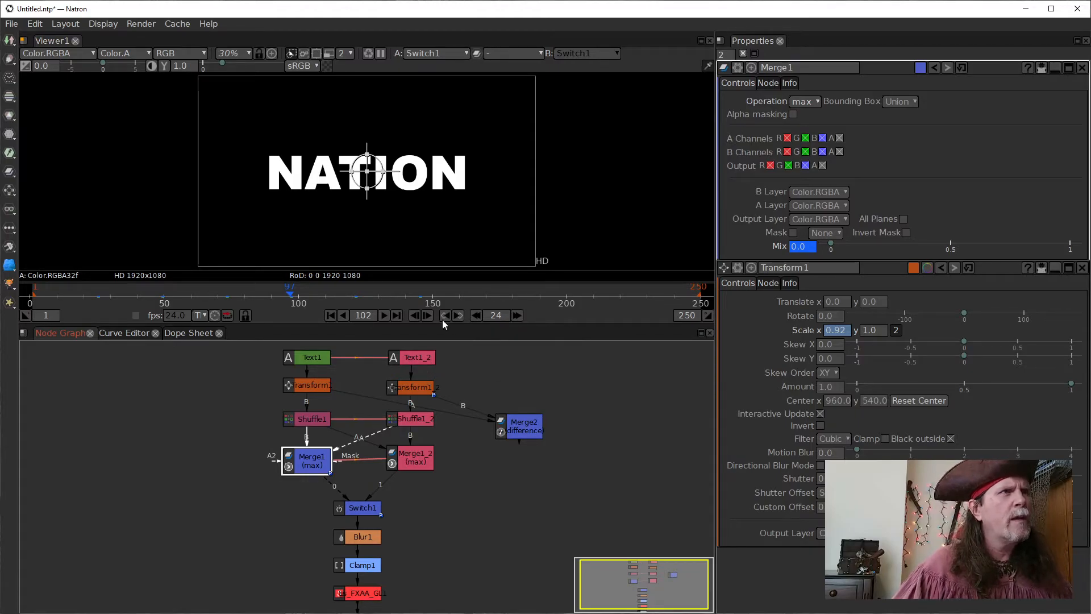
{"action": "left_click", "coordinate": [318, 386]}
{"action": "left_click", "coordinate": [527, 430]}
{"action": "key", "text": "1"}
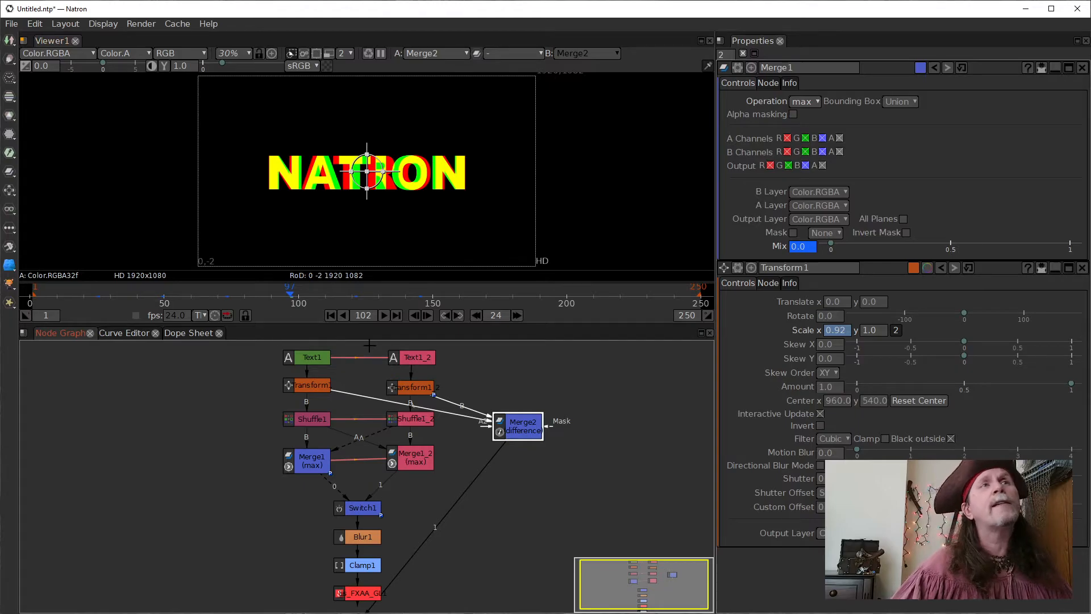
Open Text1's properties and compare the Text1 output with the scaled Transform1 output
{"action": "left_click_drag", "start_coordinate": [520, 365], "coordinate": [522, 425]}
{"action": "left_click", "coordinate": [310, 419]}
{"action": "double_click", "coordinate": [311, 419]}
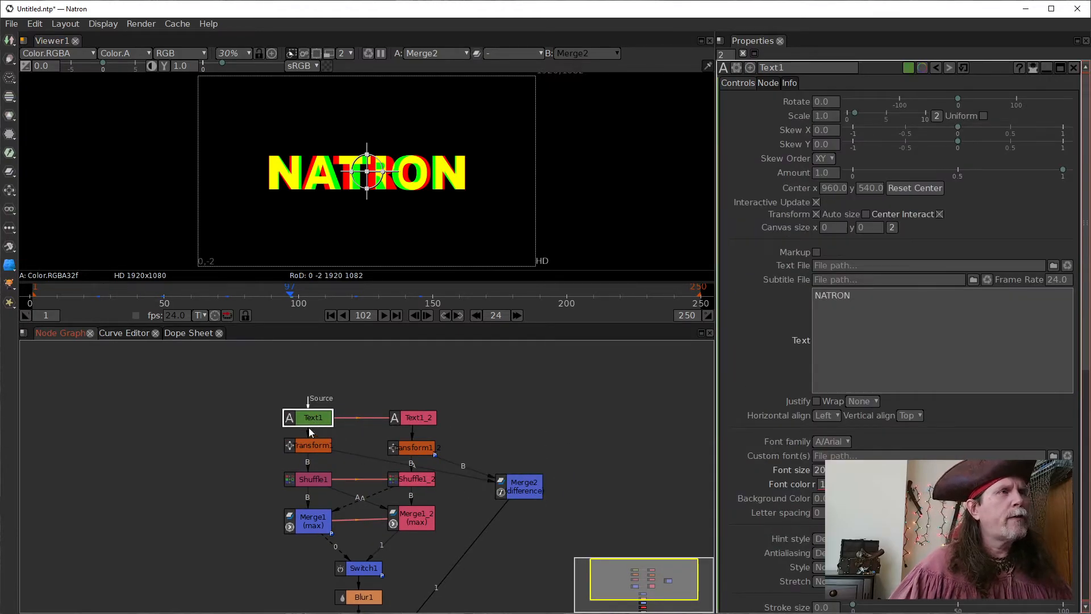
{"action": "key", "text": "1"}
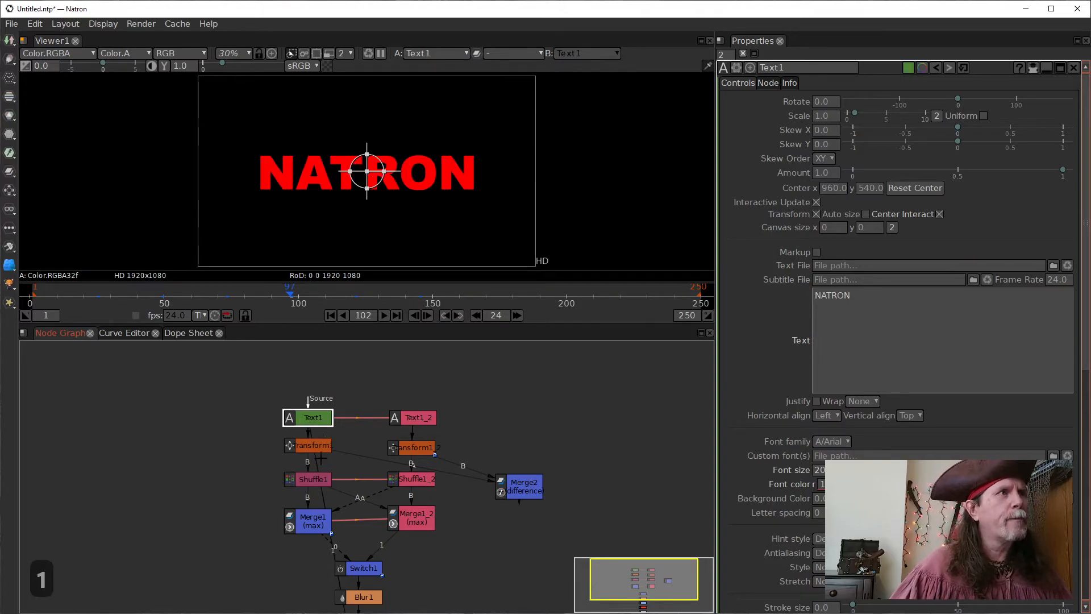
{"action": "left_click", "coordinate": [316, 446]}
{"action": "key", "text": "1"}
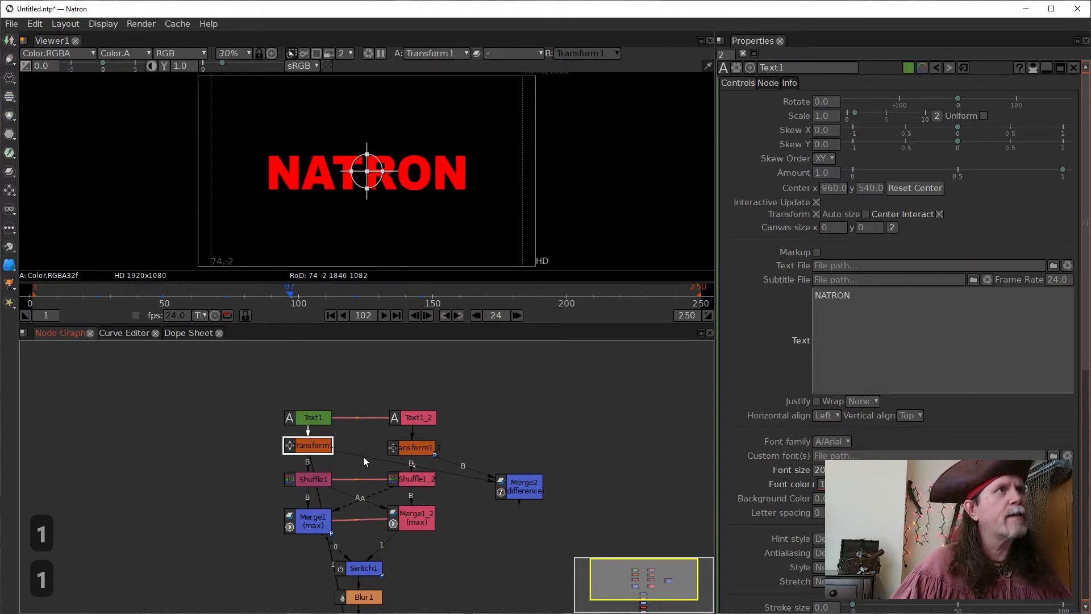
{"action": "left_click", "coordinate": [313, 419]}
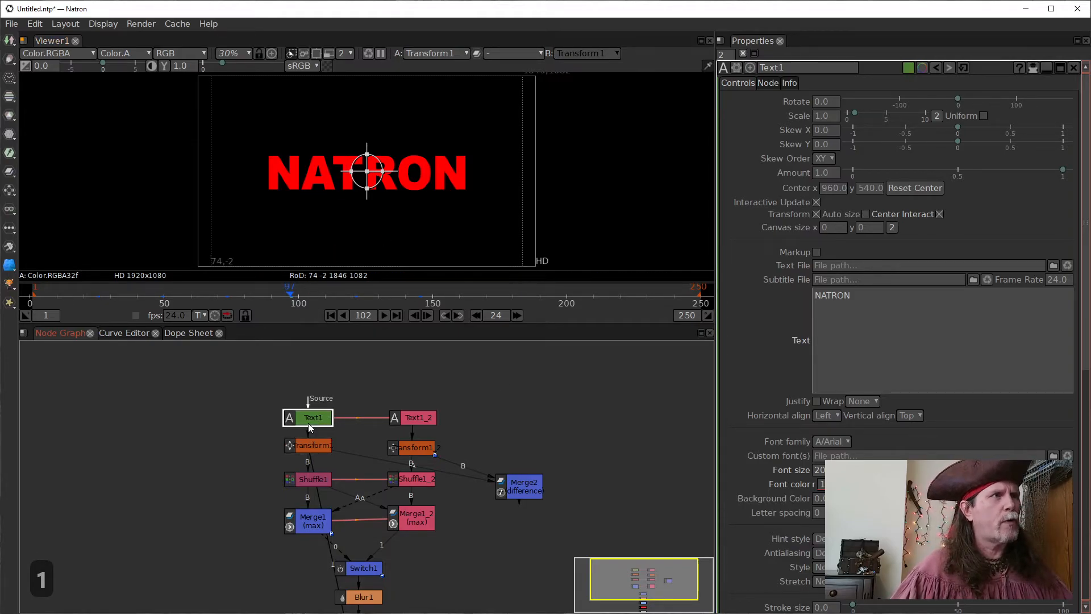
{"action": "key", "text": "1"}
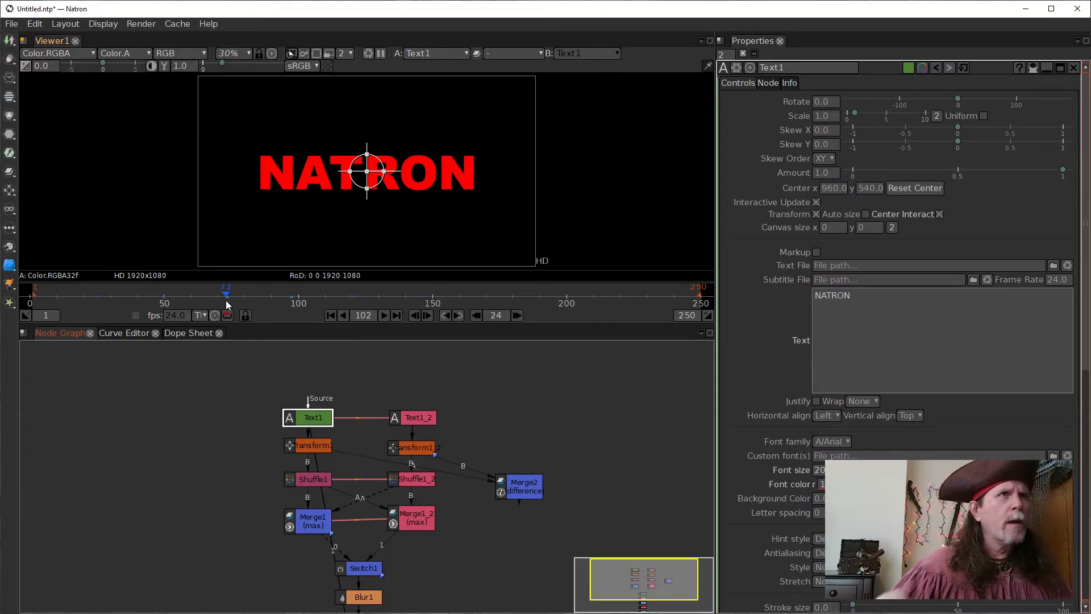
Open the expression editor for the Text parameter of Text1
{"action": "left_click", "coordinate": [991, 367]}
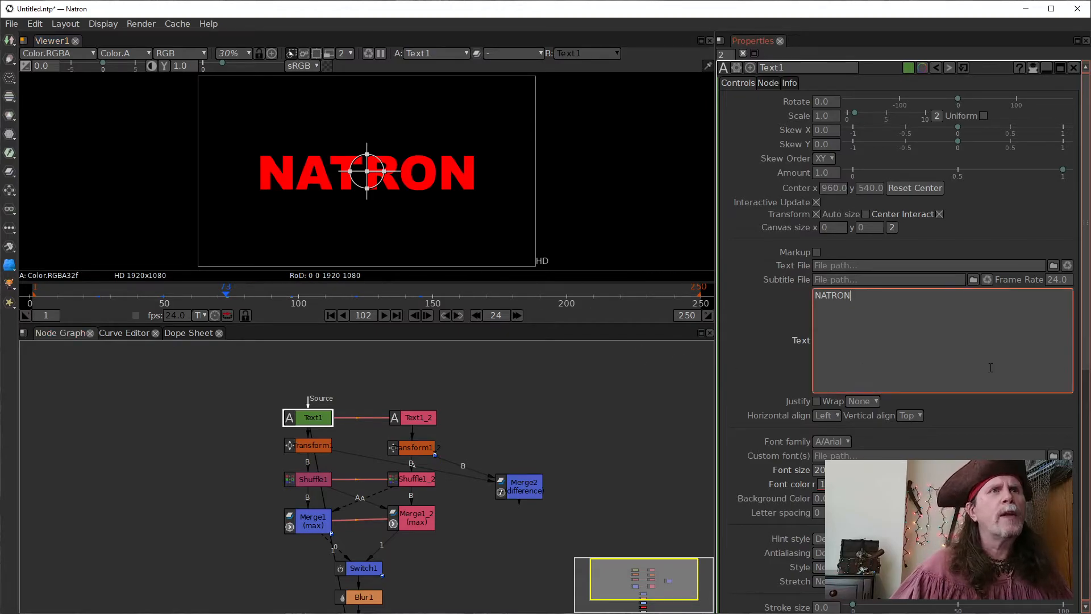
{"action": "right_click", "coordinate": [847, 344]}
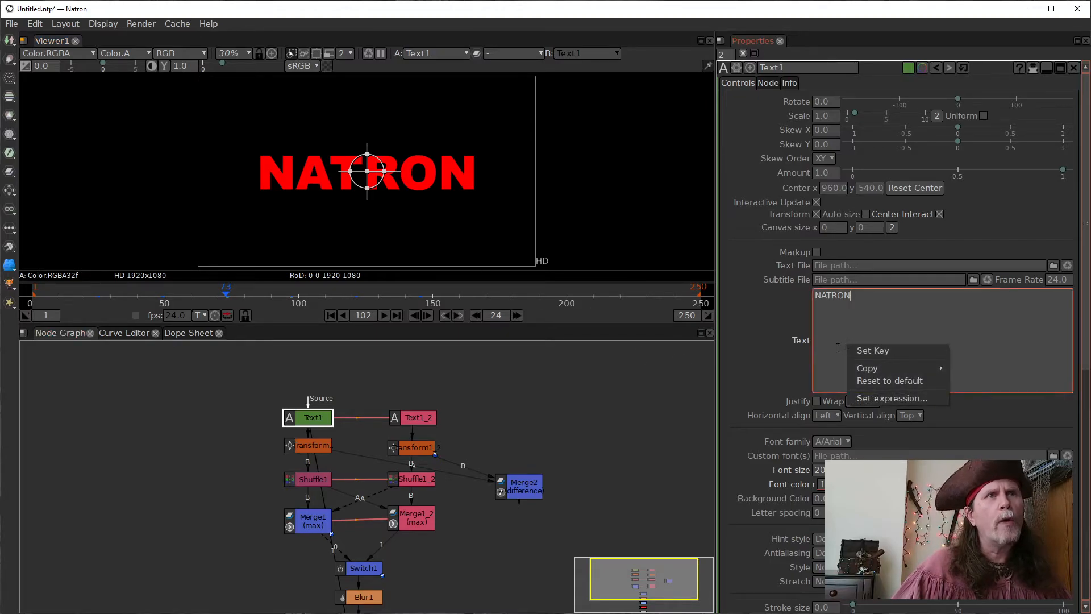
{"action": "left_click", "coordinate": [837, 348]}
{"action": "right_click", "coordinate": [845, 344]}
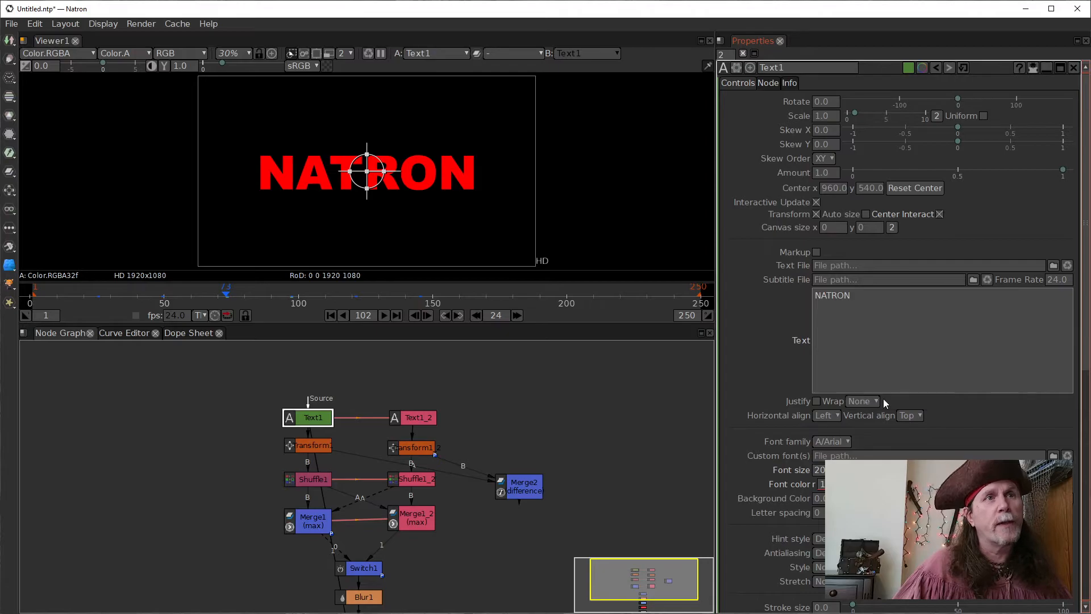
{"action": "left_click", "coordinate": [883, 398]}
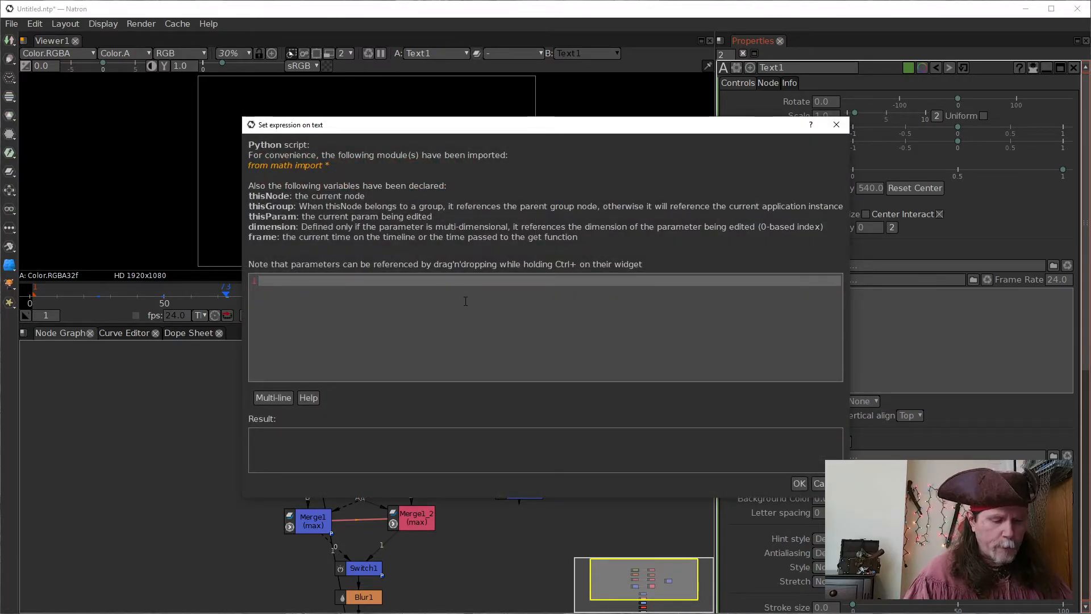
Enter out = "" as the expression's first line and enable multi-line mode
{"action": "type", "text": "out"}
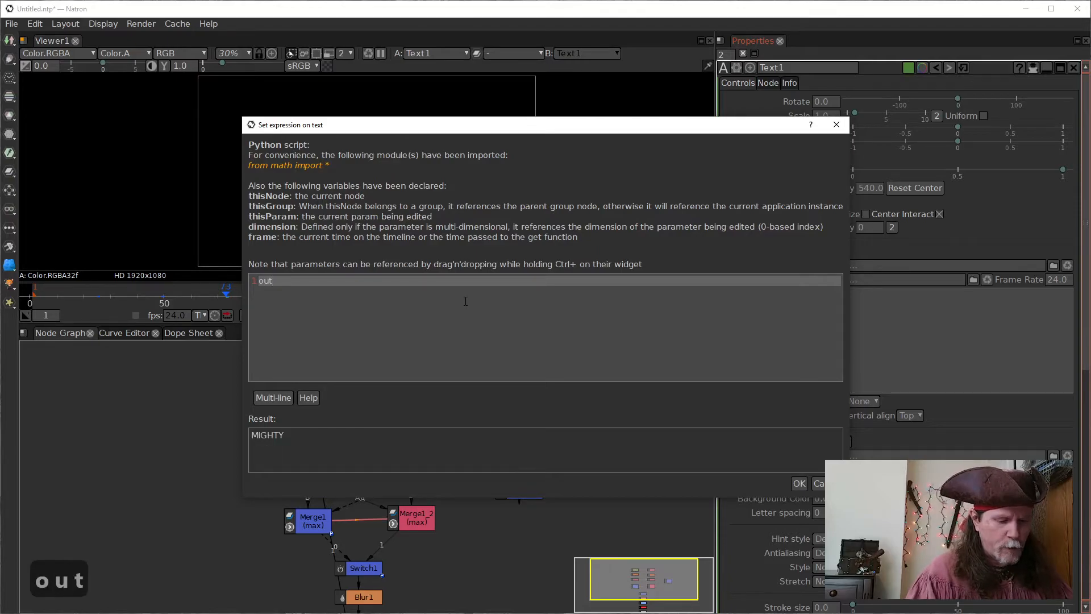
{"action": "type", "text": " = \"\""}
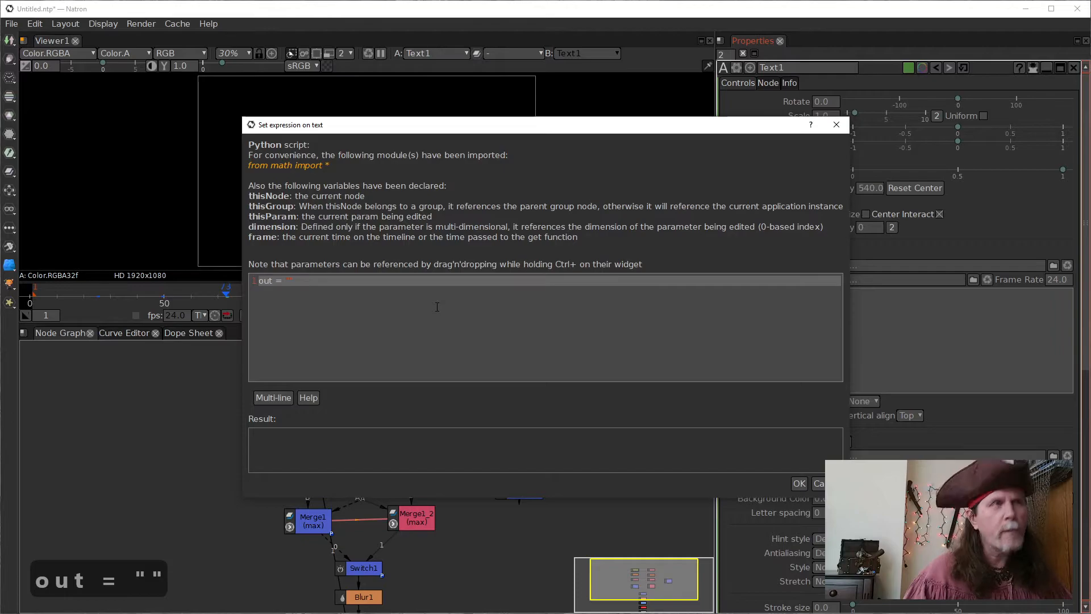
{"action": "key", "text": "Return"}
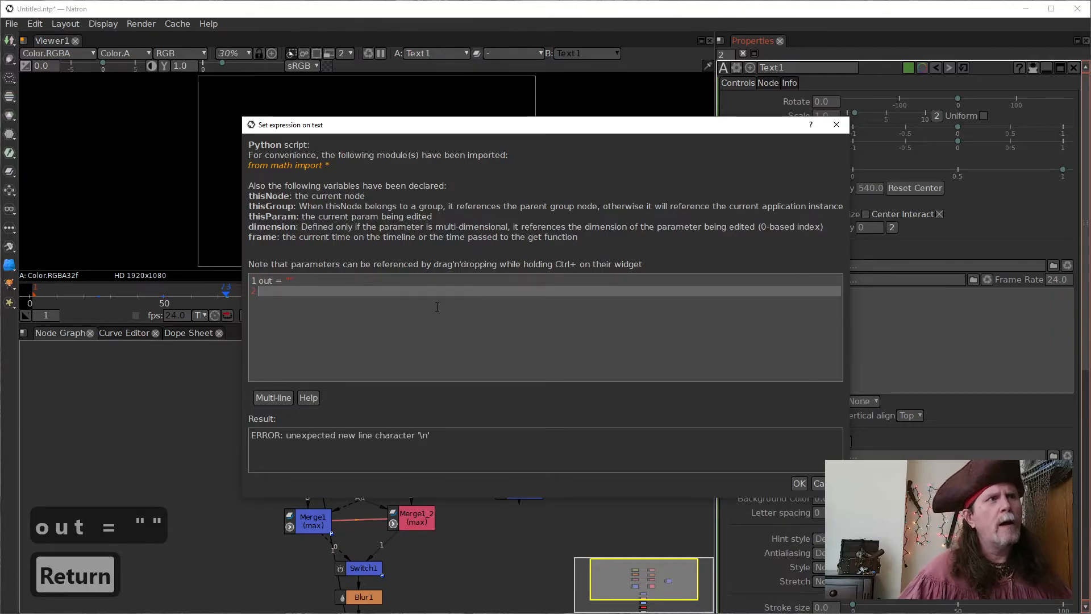
{"action": "left_click", "coordinate": [273, 397]}
{"action": "left_click", "coordinate": [301, 290]}
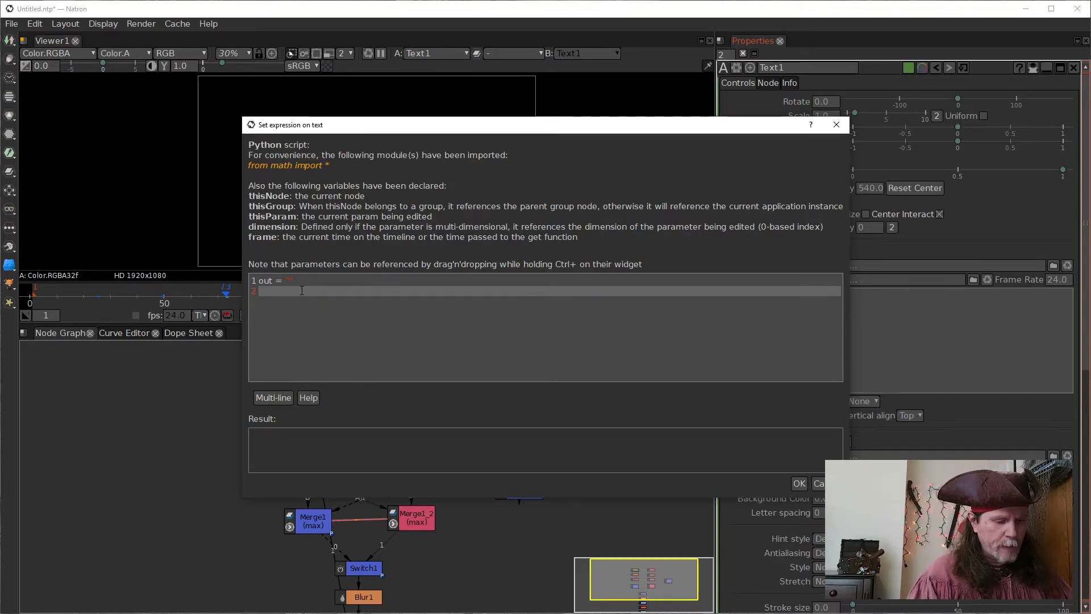
Add the condition line if frame <74: below the out initialisation
{"action": "type", "text": "if fr"}
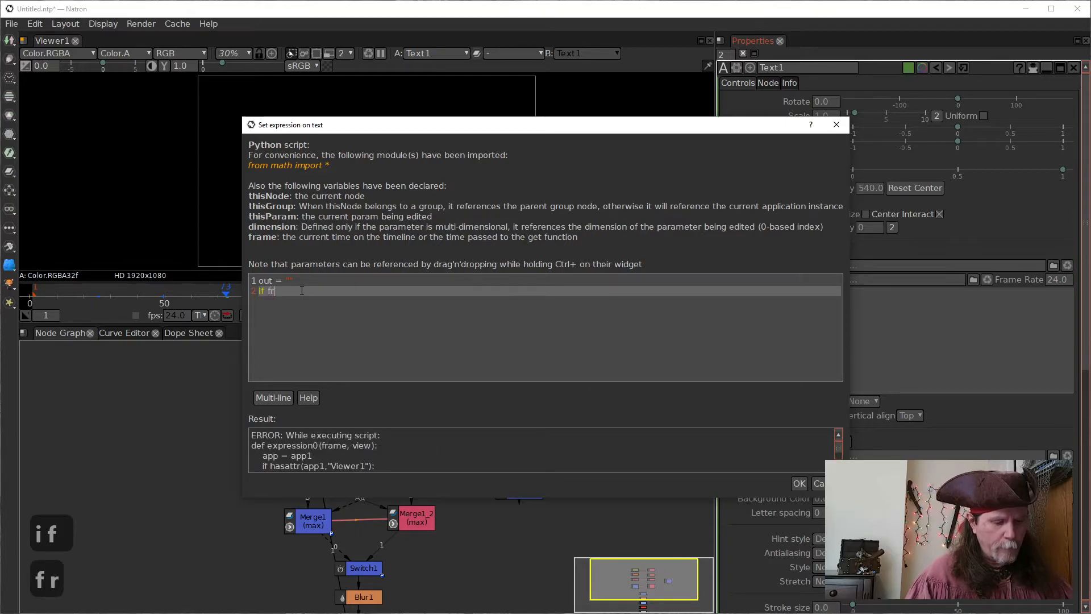
{"action": "type", "text": "ame <"}
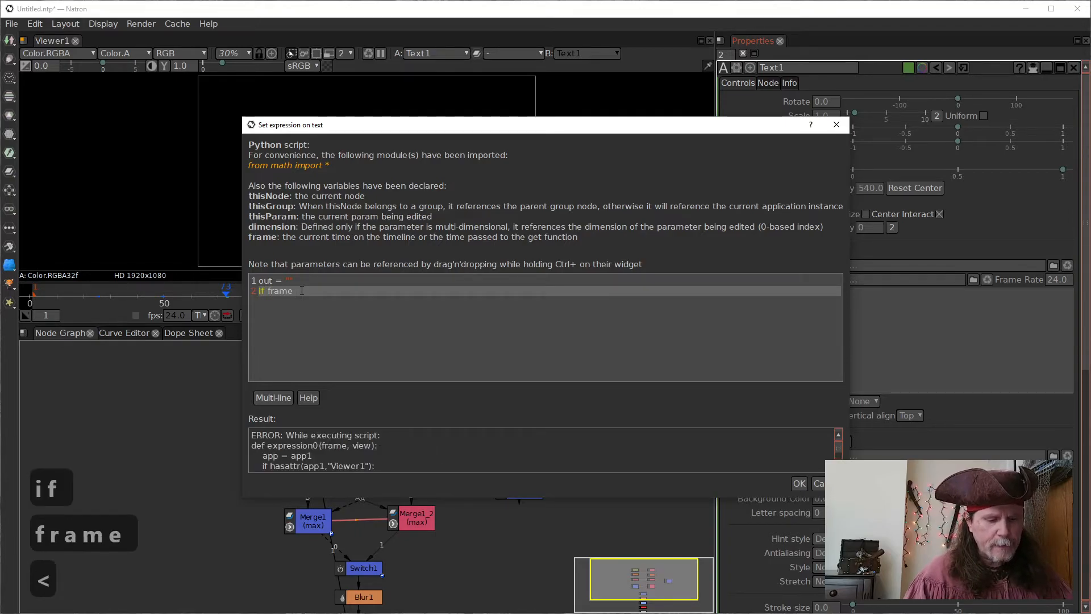
{"action": "type", "text": "74"}
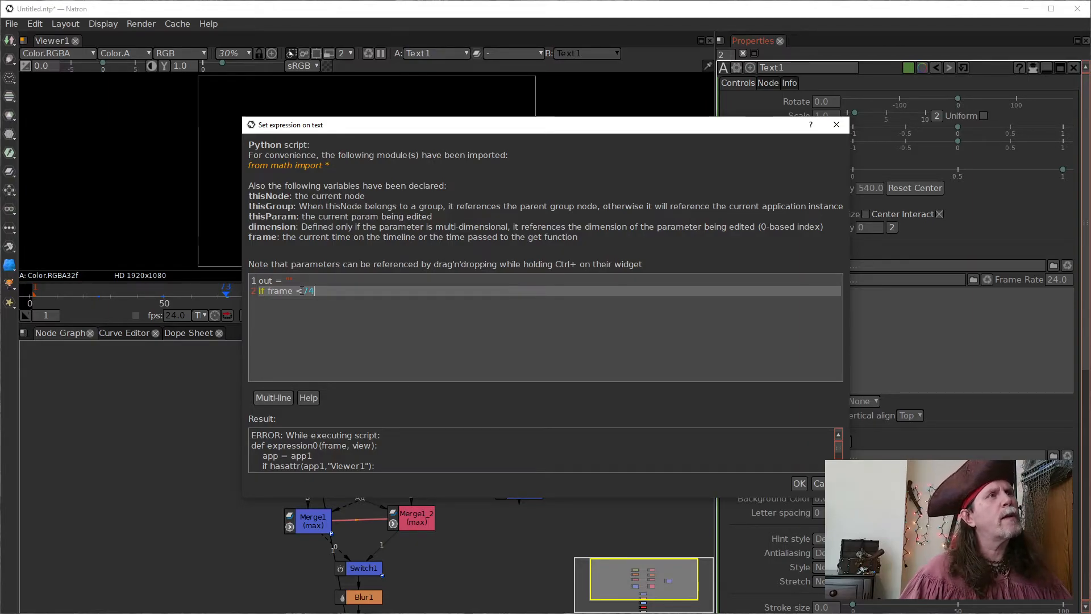
{"action": "key", "text": "Left"}
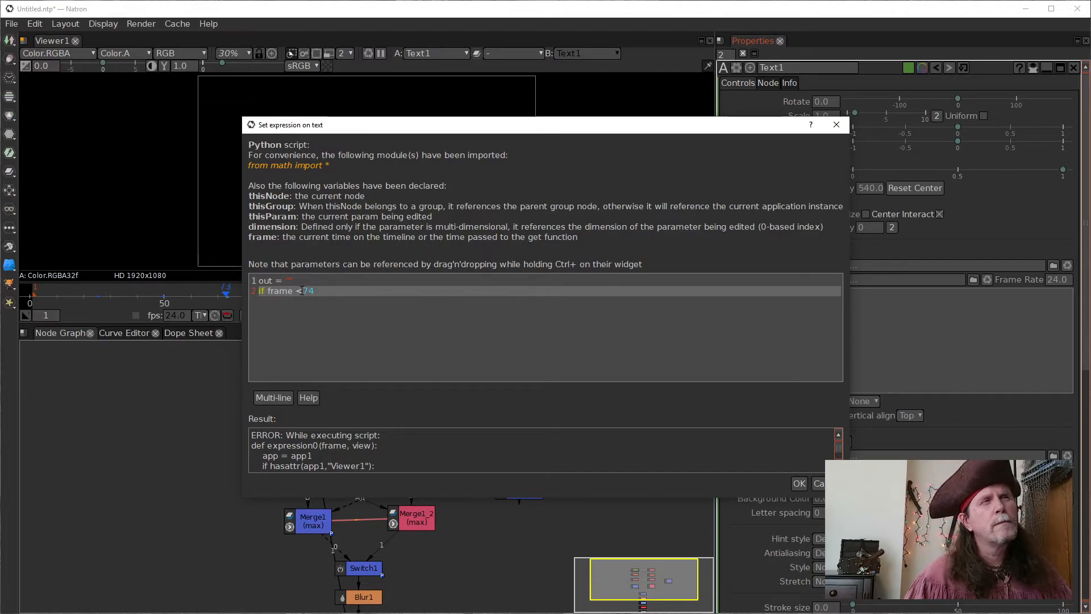
{"action": "key", "text": "Right"}
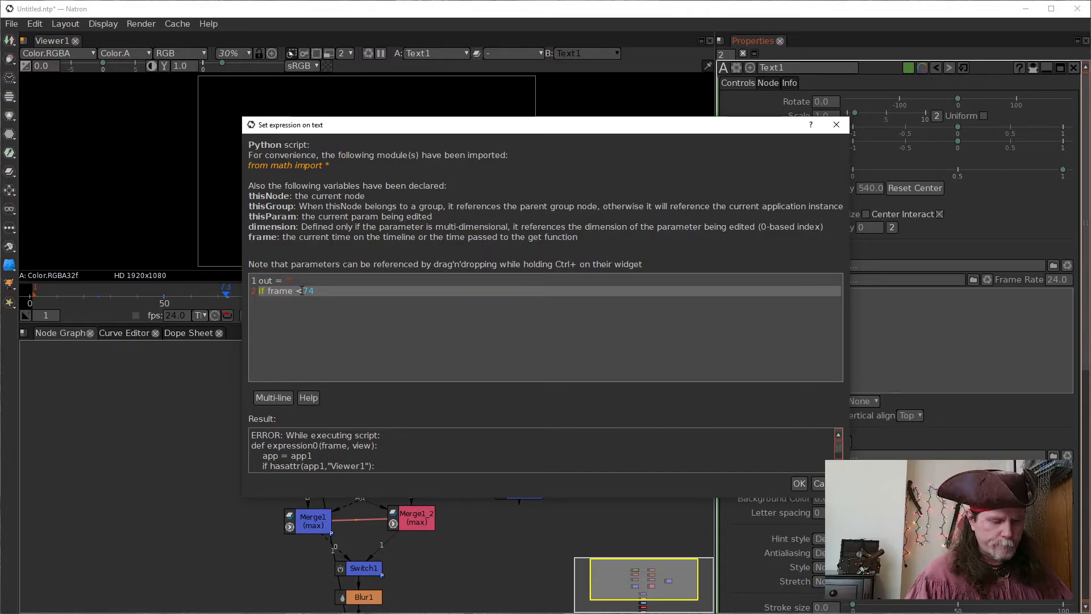
{"action": "type", "text": ":"}
{"action": "key", "text": "Return"}
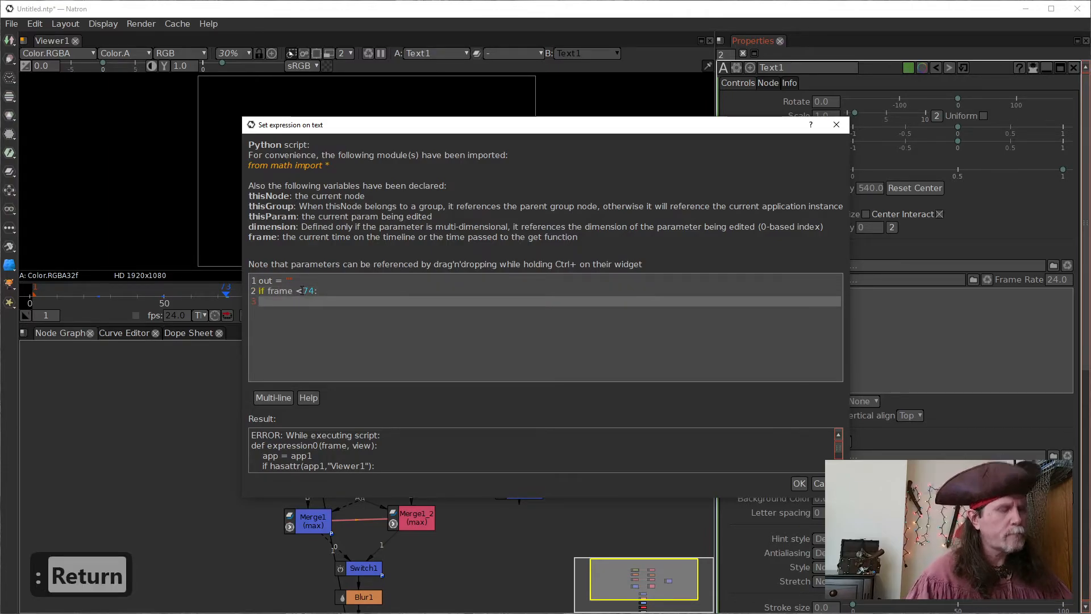
Add the indented line out = "NATRON" under the frame condition
{"action": "key", "text": "Tab"}
{"action": "type", "text": "out"}
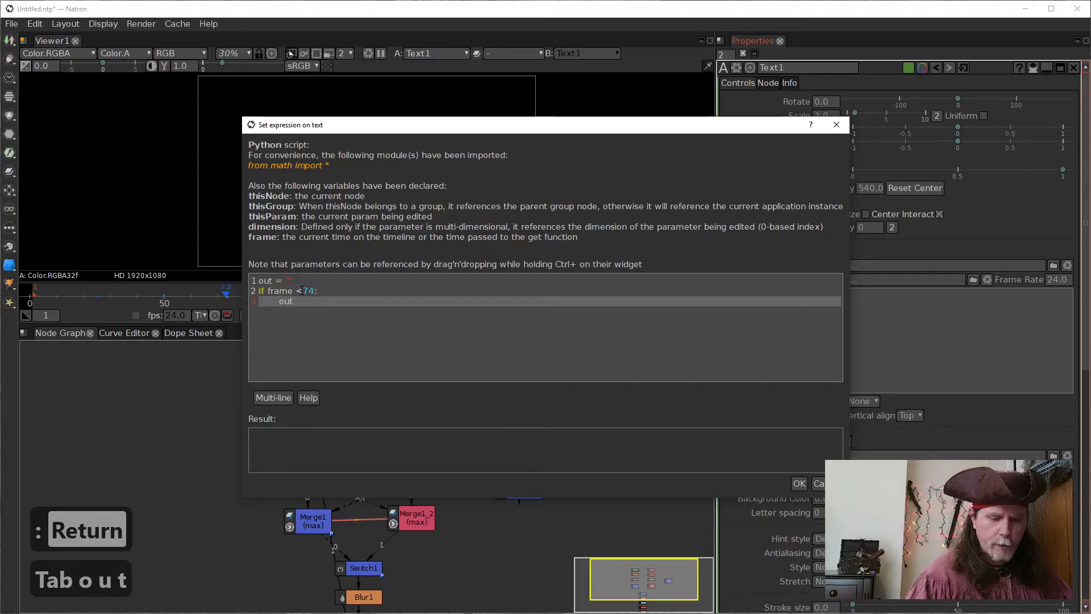
{"action": "type", "text": " = "}
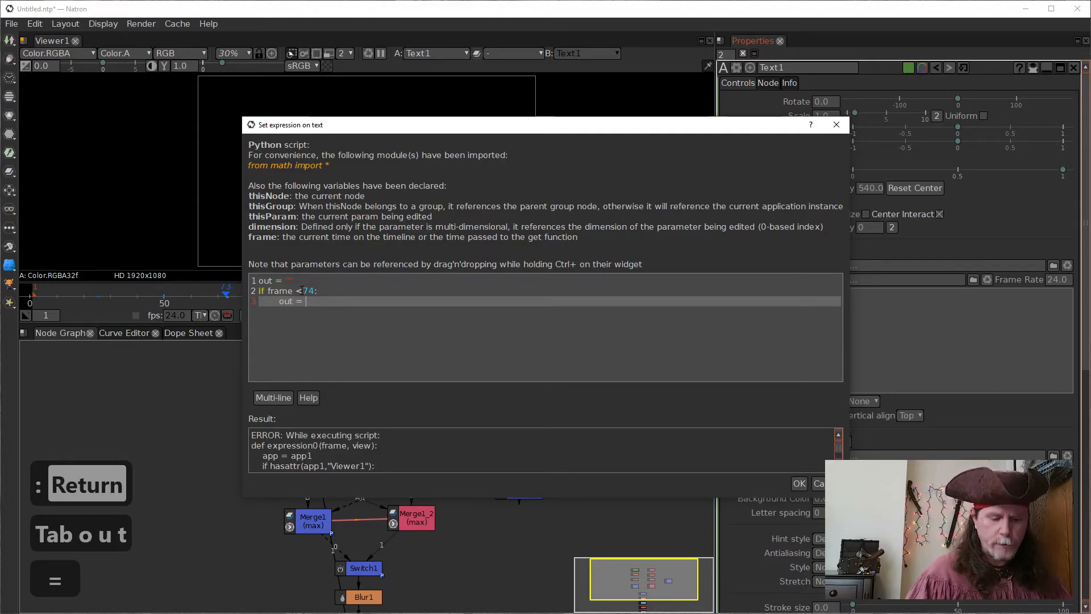
{"action": "type", "text": "\"NATR"}
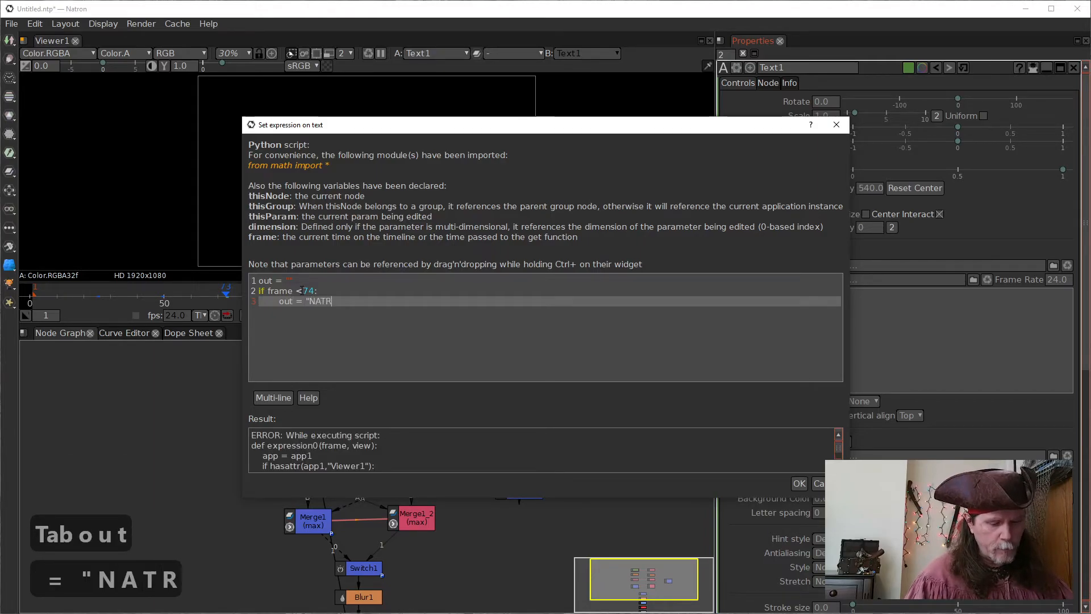
{"action": "type", "text": "ON"}
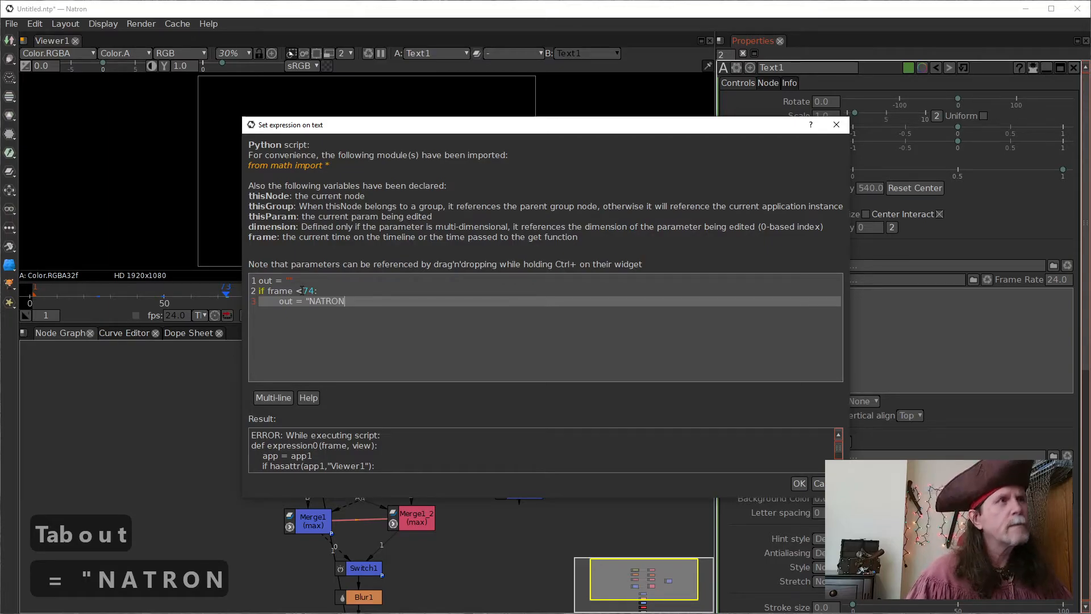
{"action": "type", "text": "\""}
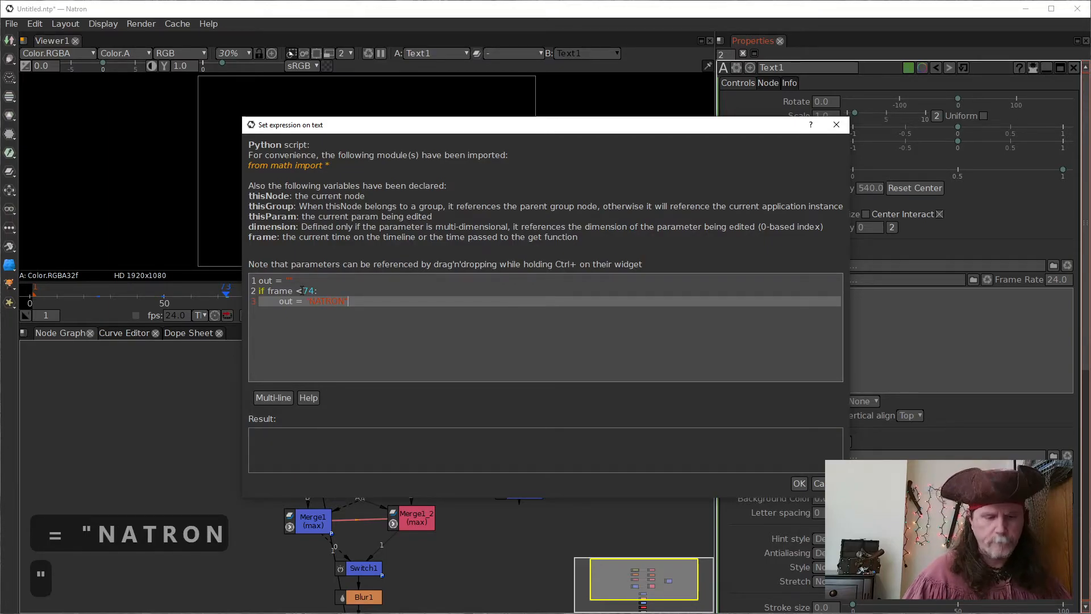
{"action": "key", "text": "Return"}
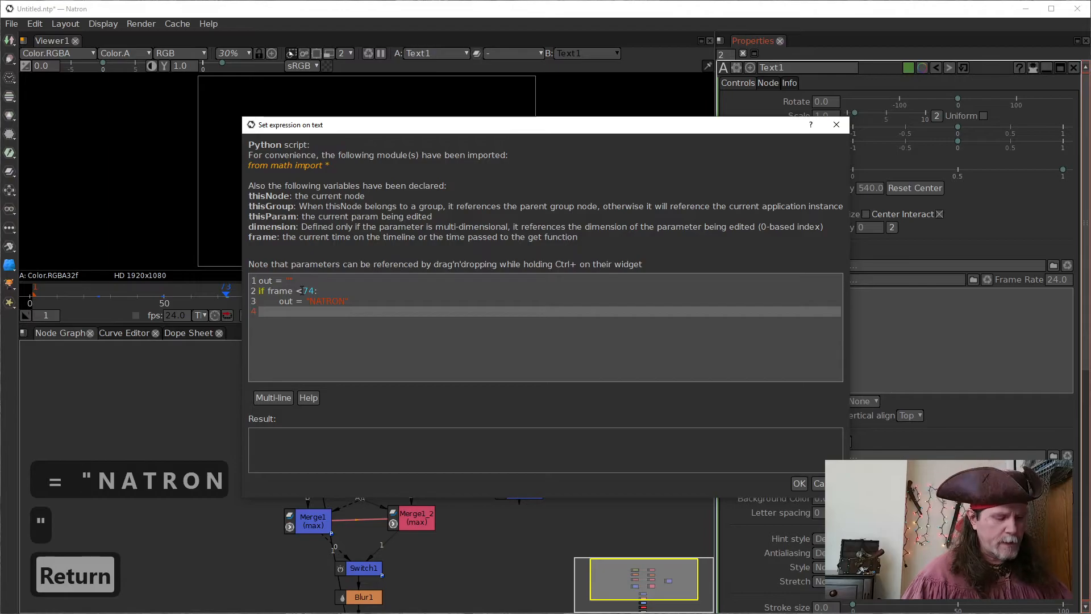
Try to add an elif frame < condition below the NATRON line
{"action": "type", "text": "else"}
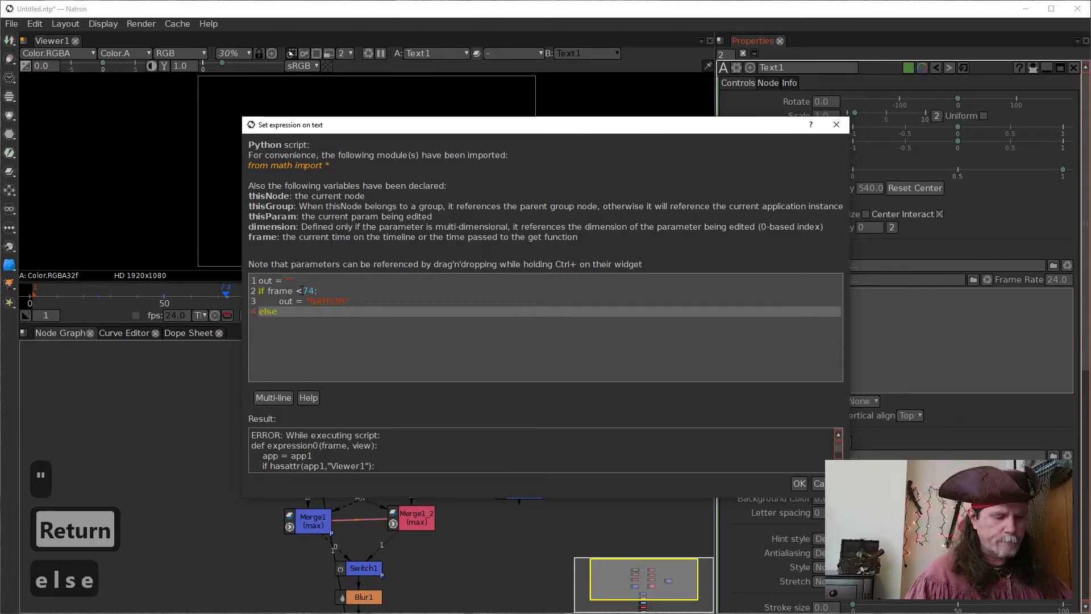
{"action": "key", "text": "BackSpace"}
{"action": "key", "text": "BackSpace"}
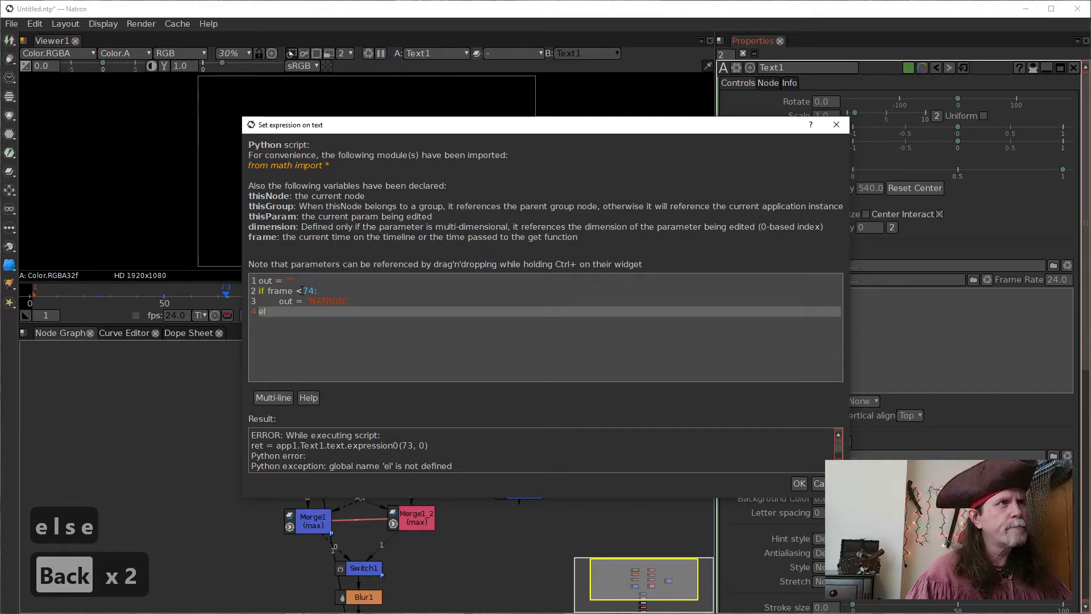
{"action": "type", "text": "e"}
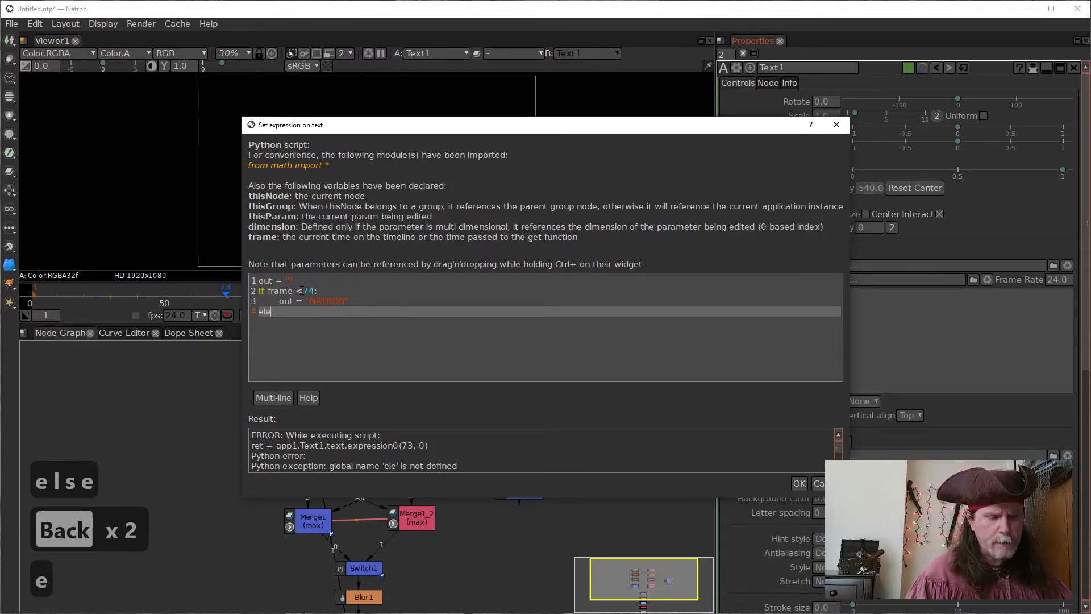
{"action": "key", "text": "BackSpace"}
{"action": "type", "text": "se"}
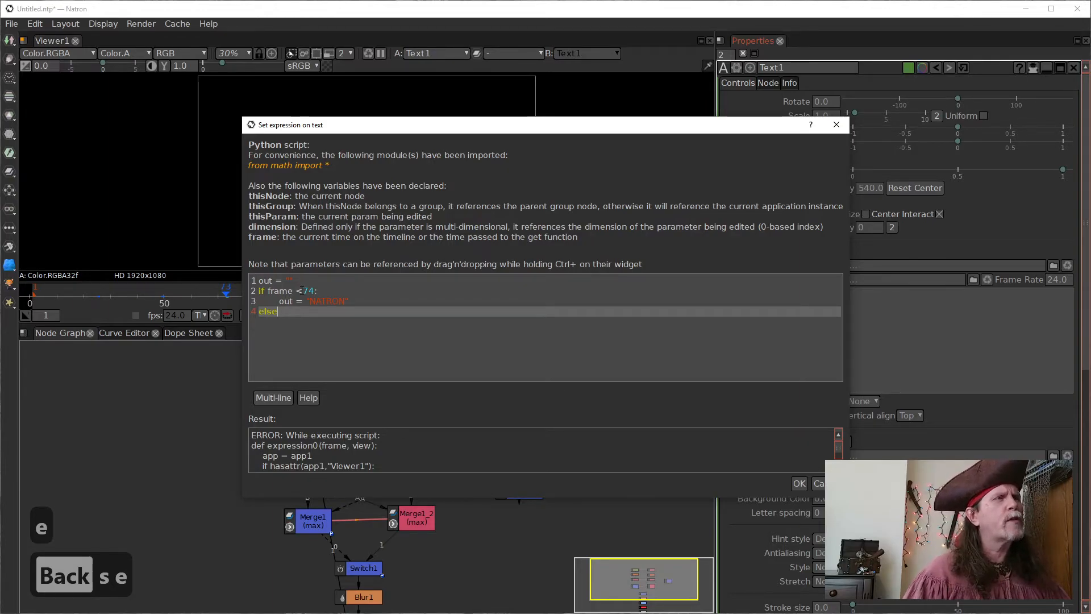
{"action": "key", "text": "BackSpace"}
{"action": "key", "text": "BackSpace"}
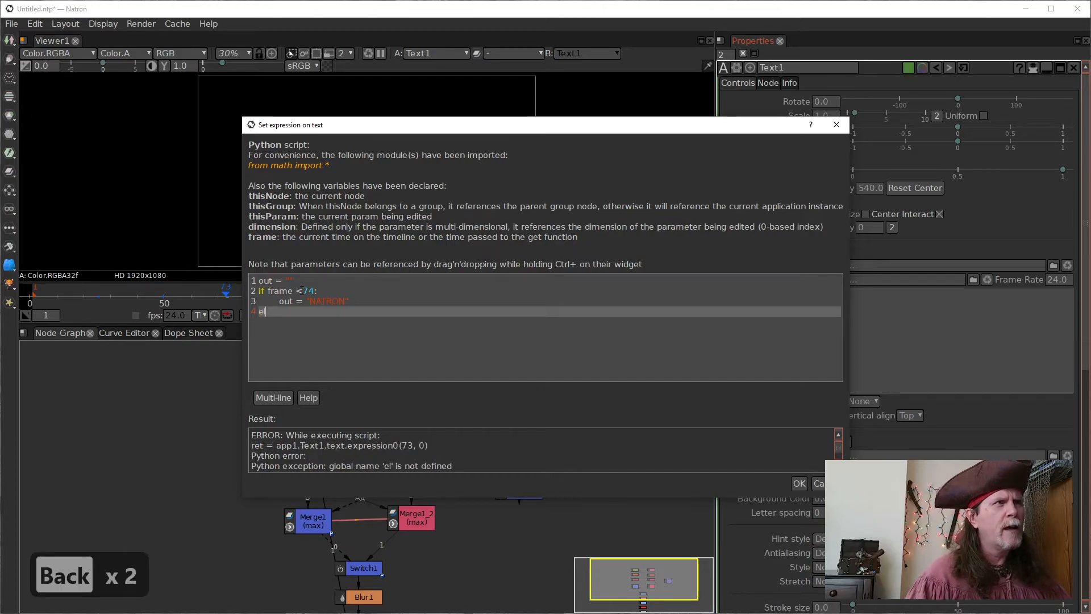
{"action": "type", "text": "if"}
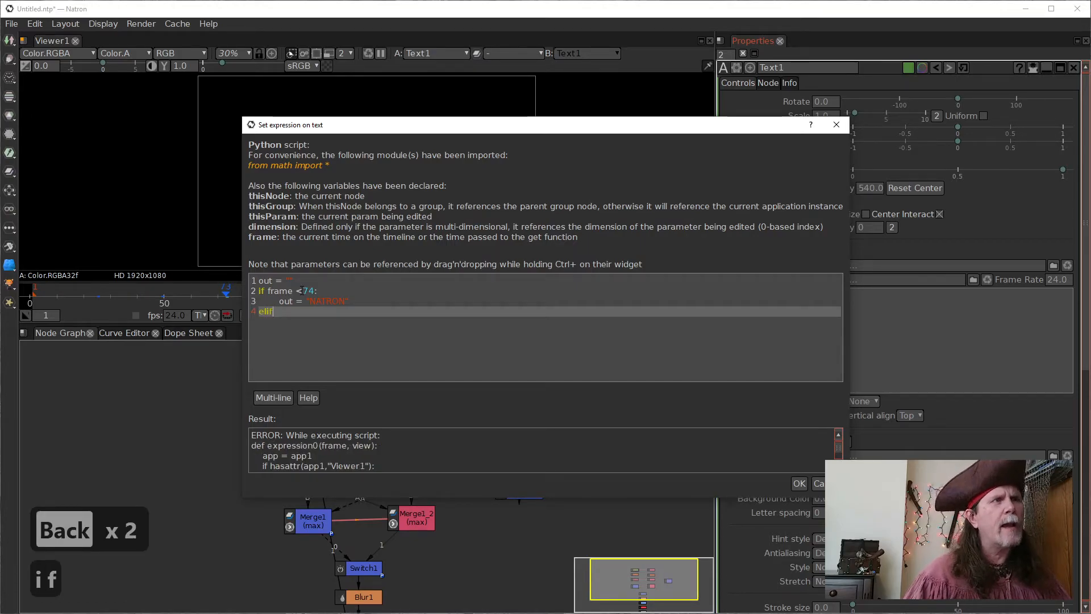
{"action": "type", "text": ":"}
{"action": "key", "text": "BackSpace"}
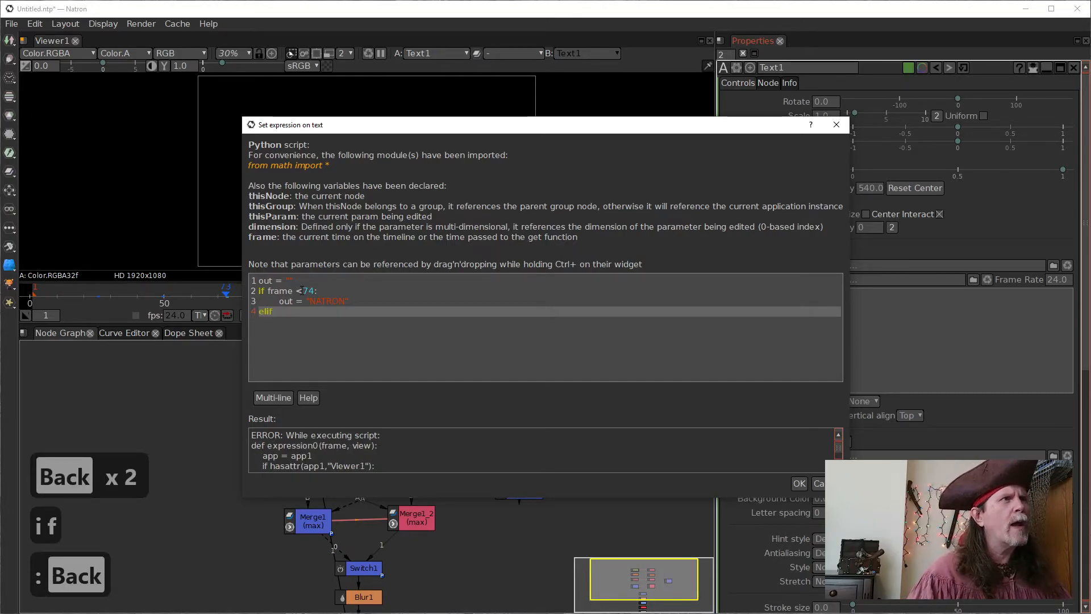
{"action": "type", "text": "frame"}
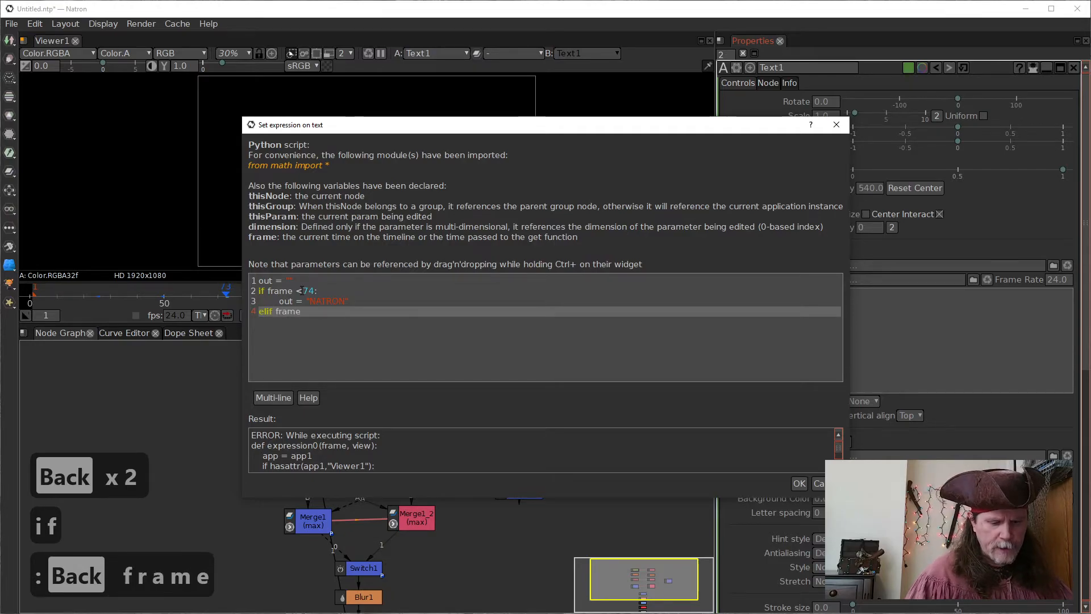
{"action": "type", "text": " <"}
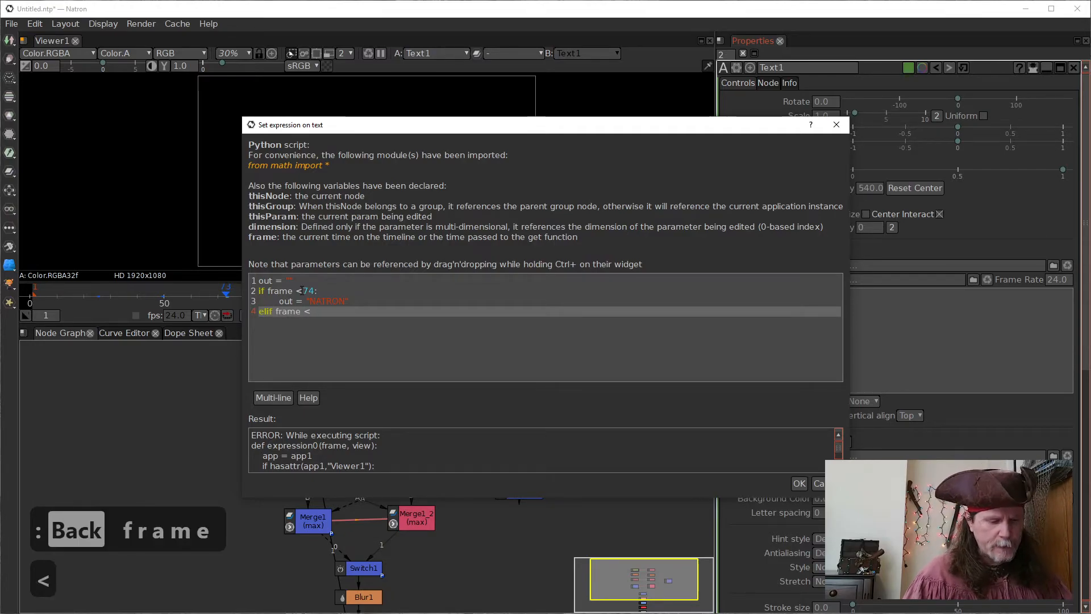
Replace the unfinished elif condition with an else: line and start a new line below it
{"action": "mouse_move", "coordinate": [411, 126]}
{"action": "left_mouse_down"}
{"action": "mouse_move", "coordinate": [915, 165]}
{"action": "mouse_move", "coordinate": [785, 172]}
{"action": "mouse_move", "coordinate": [756, 147]}
{"action": "mouse_move", "coordinate": [405, 130]}
{"action": "left_mouse_up"}
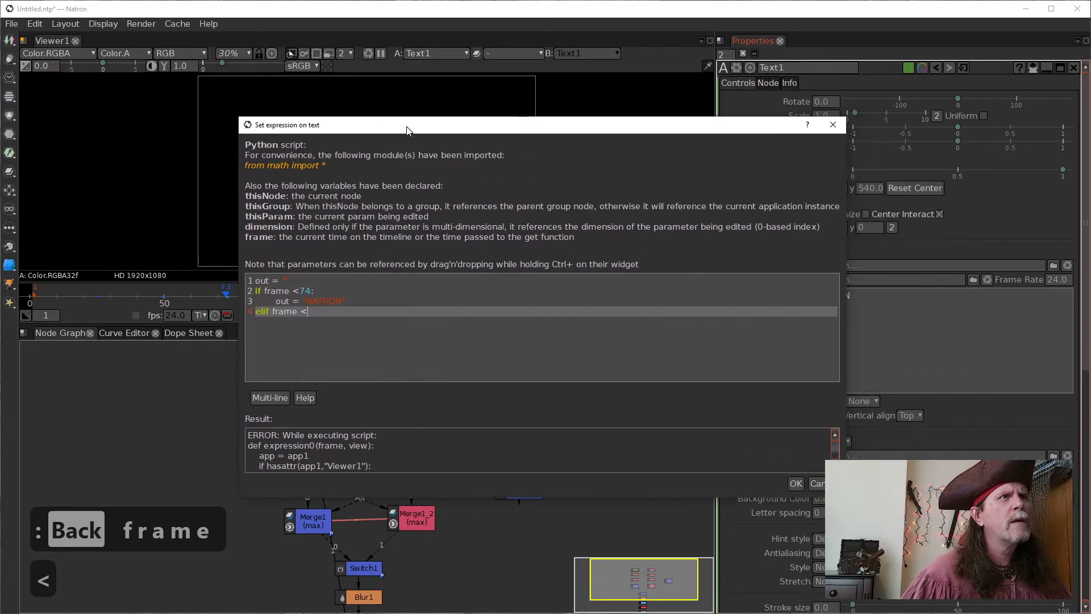
{"action": "key", "text": "BackSpace"}
{"action": "key", "text": "BackSpace"}
{"action": "key", "text": "BackSpace"}
{"action": "key", "text": "BackSpace"}
{"action": "key", "text": "BackSpace"}
{"action": "key", "text": "BackSpace"}
{"action": "key", "text": "BackSpace"}
{"action": "key", "text": "BackSpace"}
{"action": "key", "text": "BackSpace"}
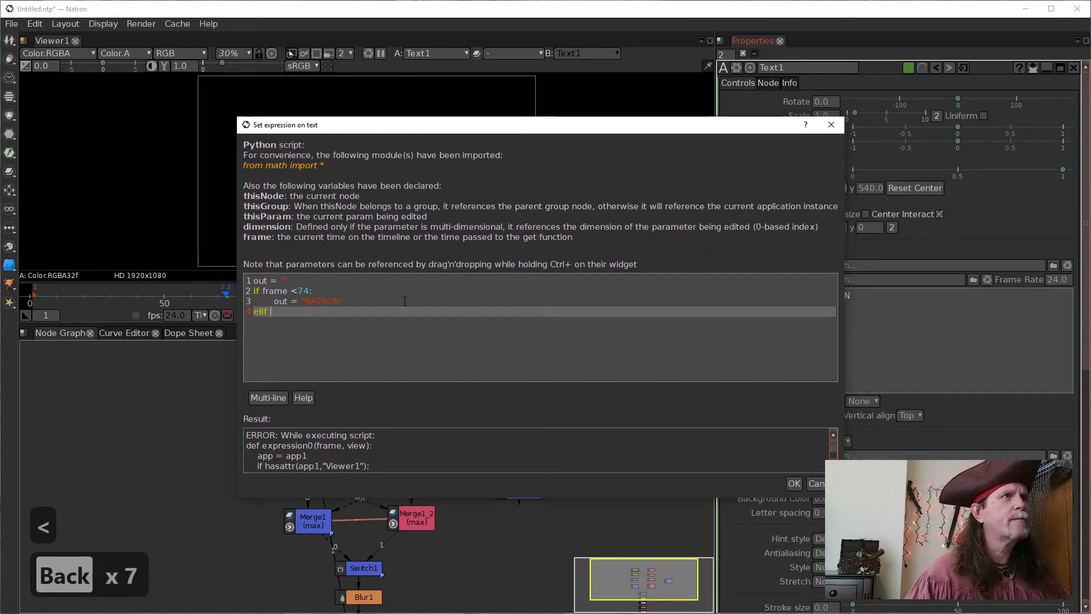
{"action": "key", "text": "BackSpace"}
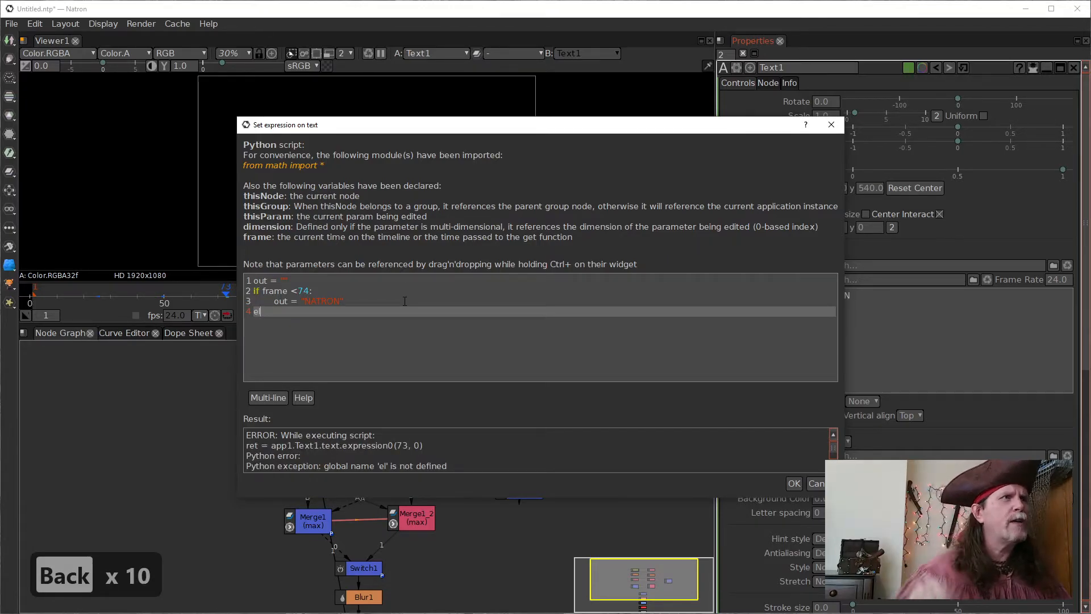
{"action": "type", "text": "se"}
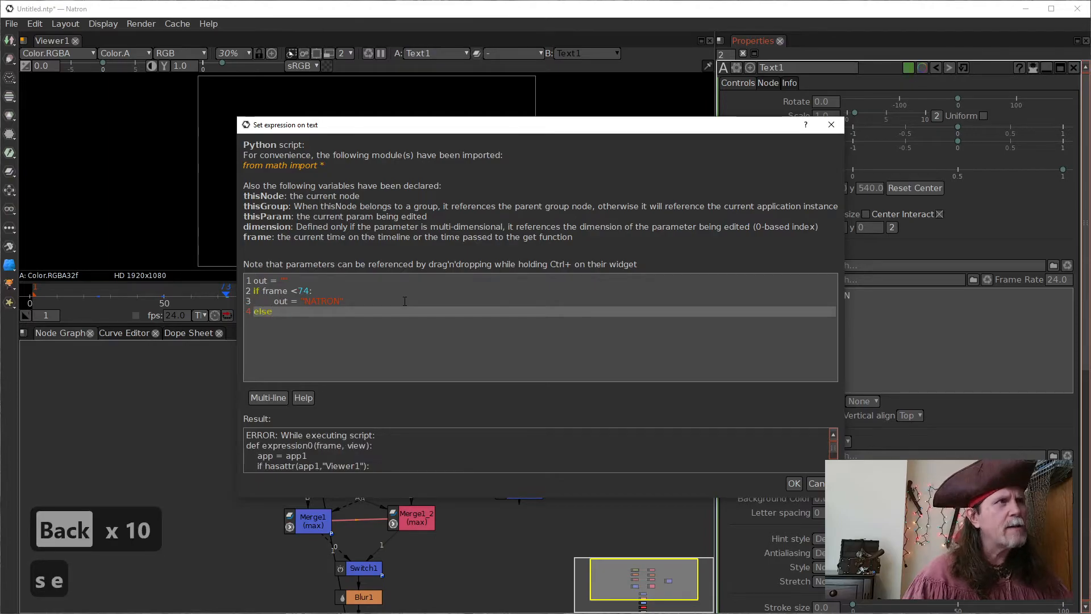
{"action": "type", "text": "\""}
{"action": "key", "text": "BackSpace"}
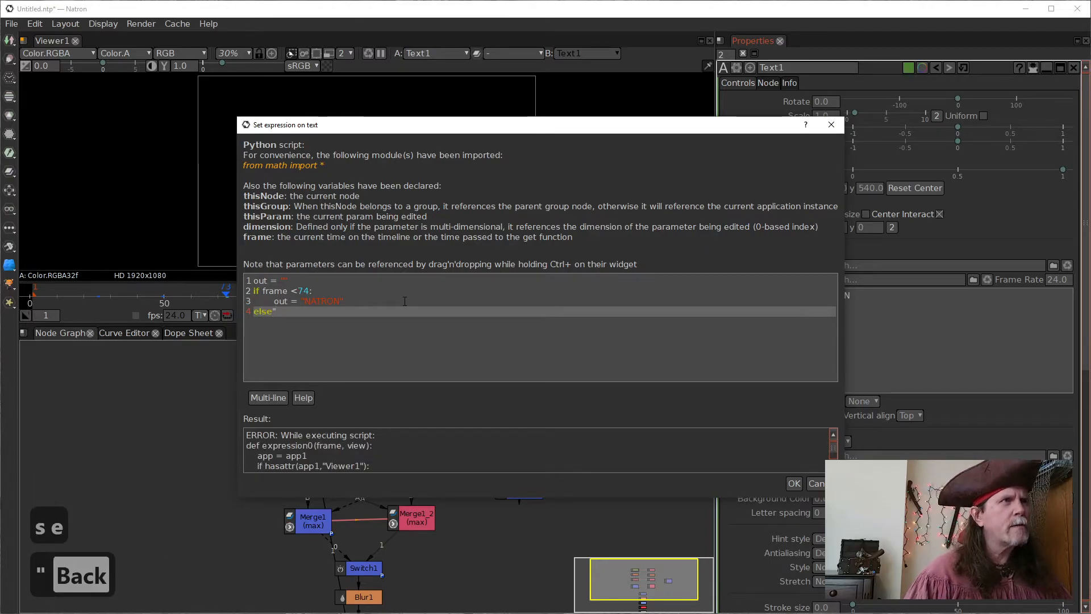
{"action": "type", "text": ":"}
{"action": "key", "text": "Return"}
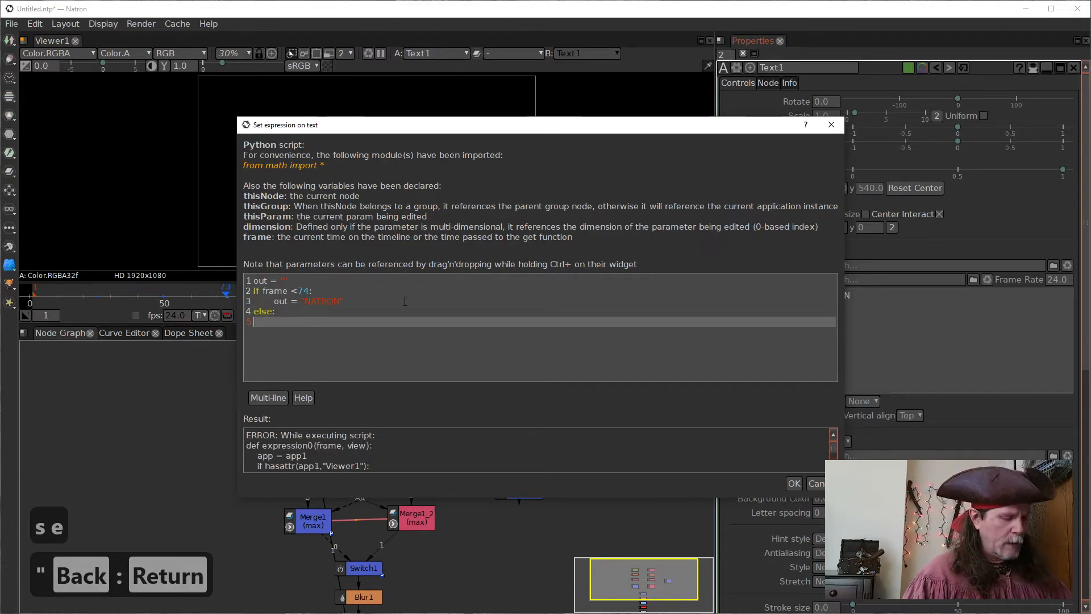
Add the indented line out = "ROCKS" under the else branch of the expression
{"action": "key", "text": "Tab"}
{"action": "type", "text": "out"}
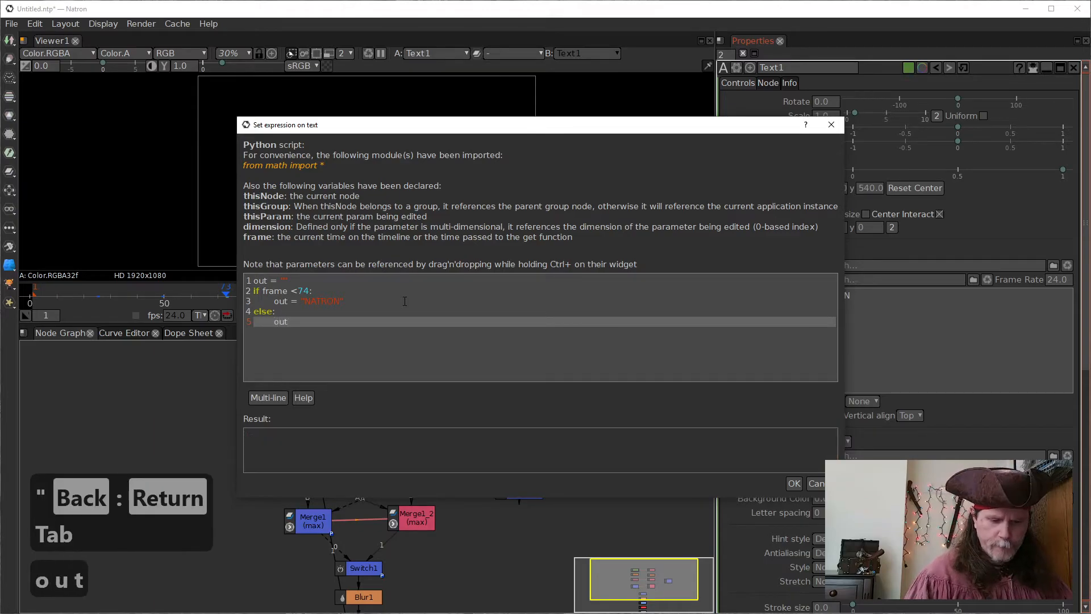
{"action": "type", "text": " =\""}
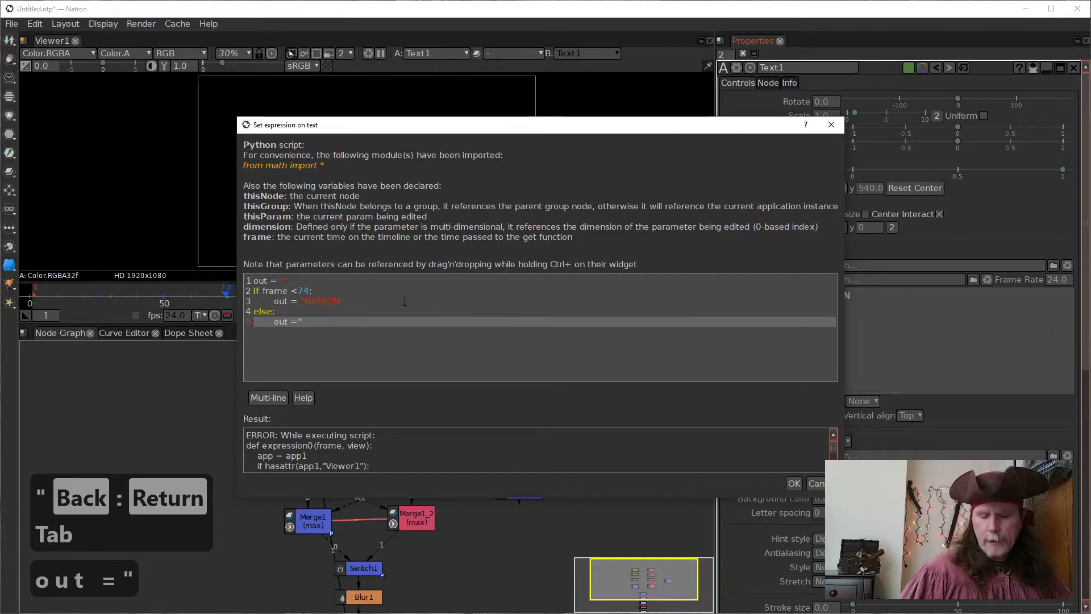
{"action": "key", "text": "Left"}
{"action": "key", "text": "Left"}
{"action": "key", "text": "Right"}
{"action": "key", "text": "Right"}
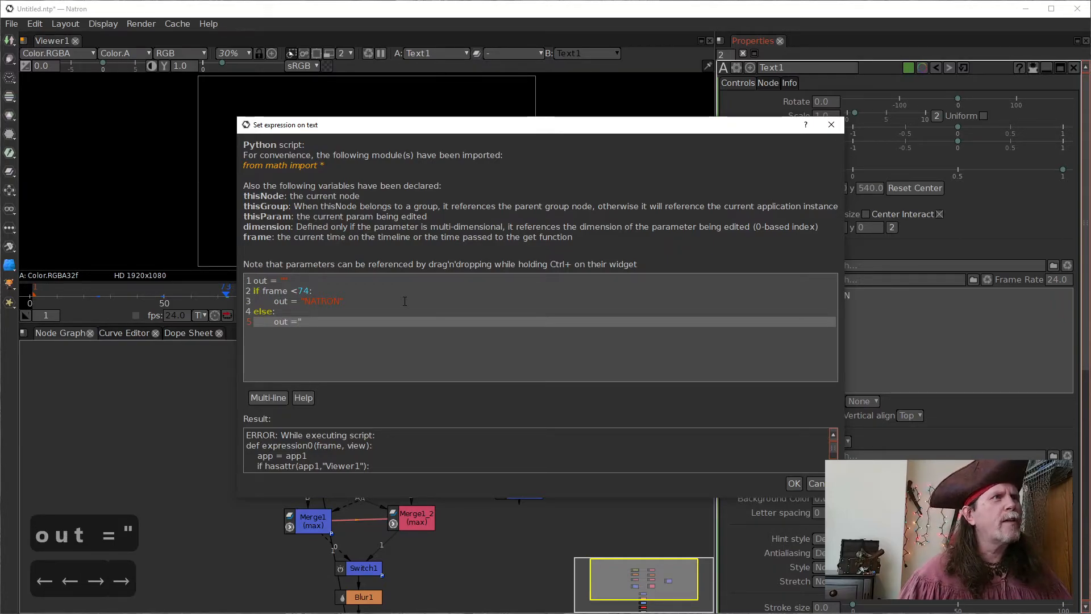
{"action": "key", "text": "Left"}
{"action": "key", "text": "Right"}
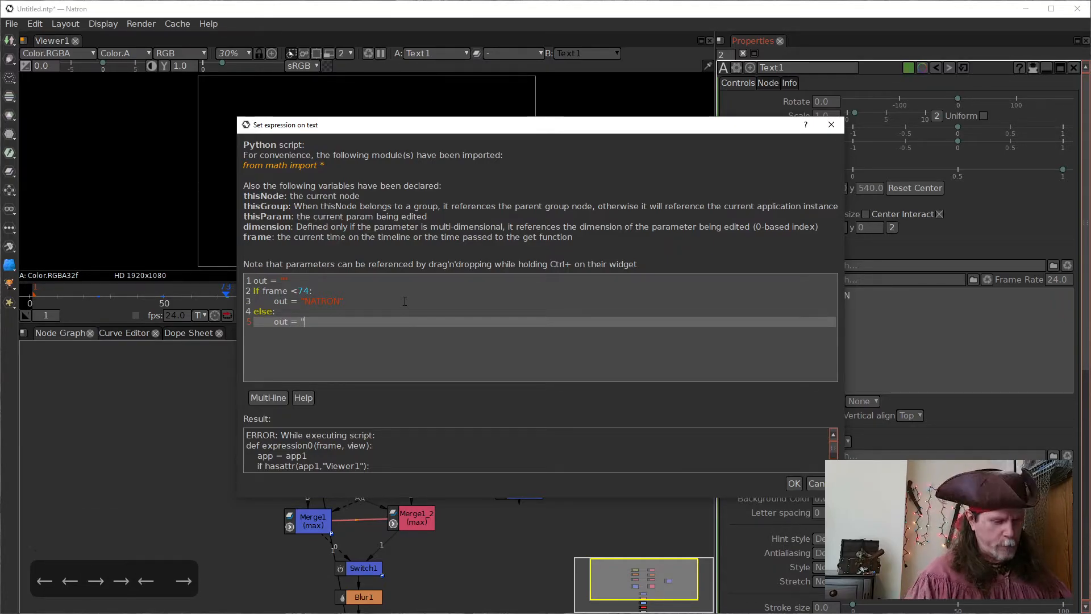
{"action": "type", "text": "ROCKS\""}
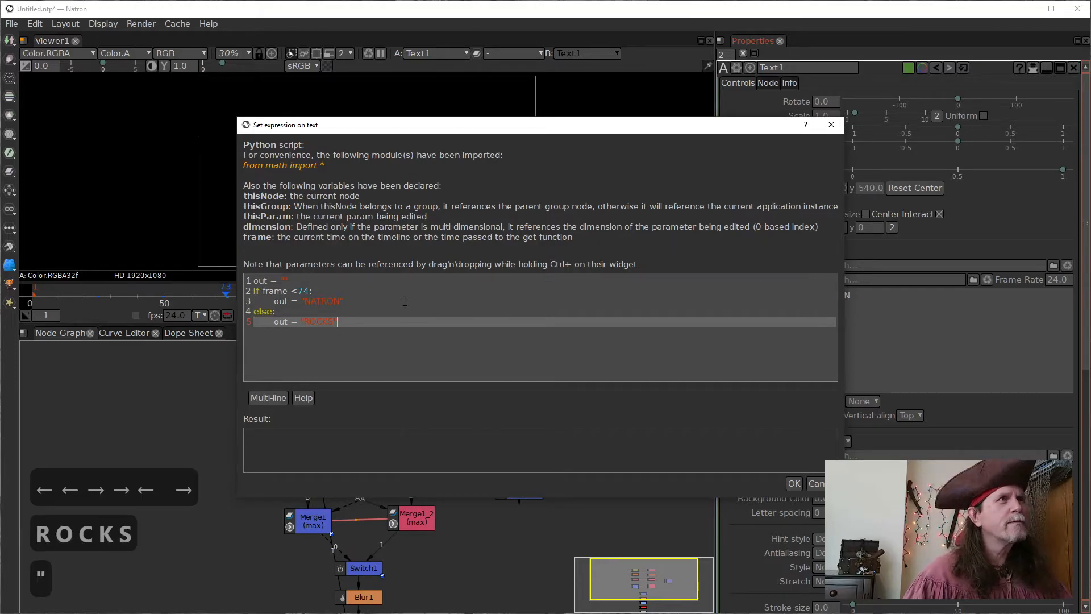
Add a final unindented line ret = out to return the chosen text
{"action": "key", "text": "Return"}
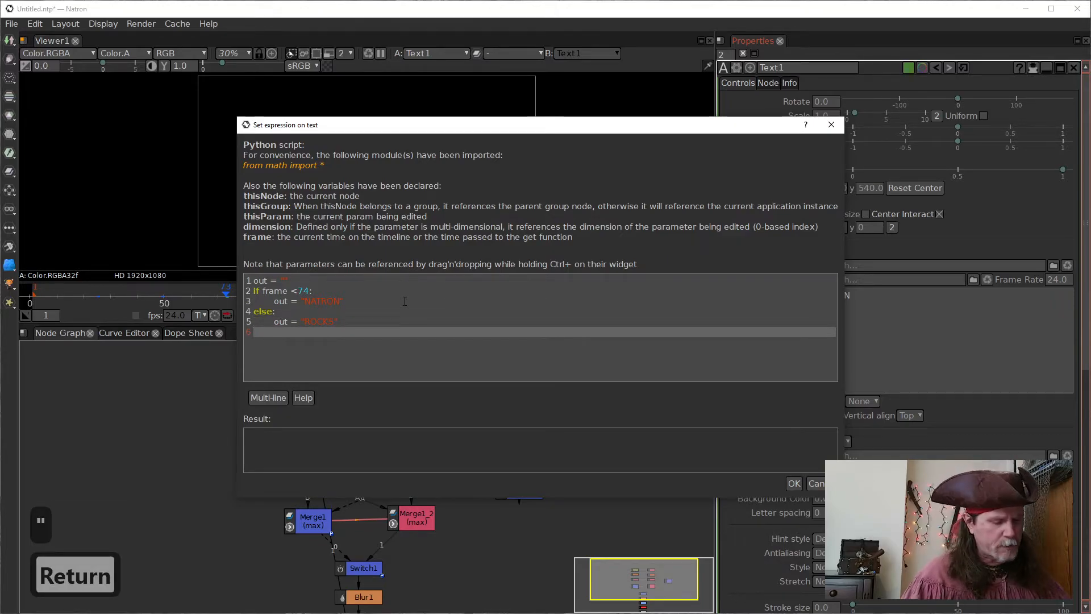
{"action": "type", "text": "ret = "}
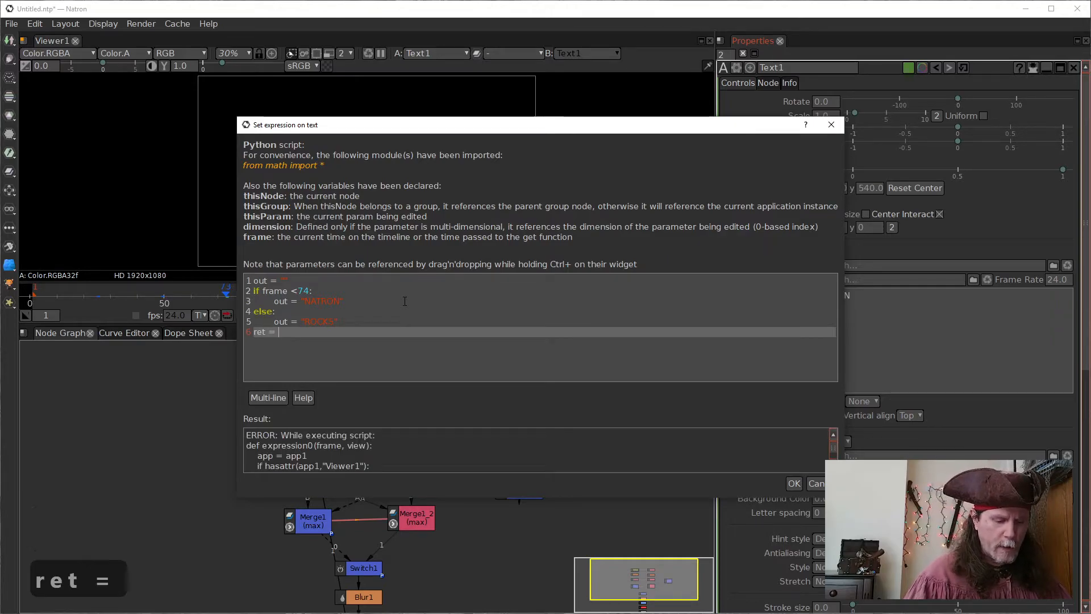
{"action": "type", "text": "out"}
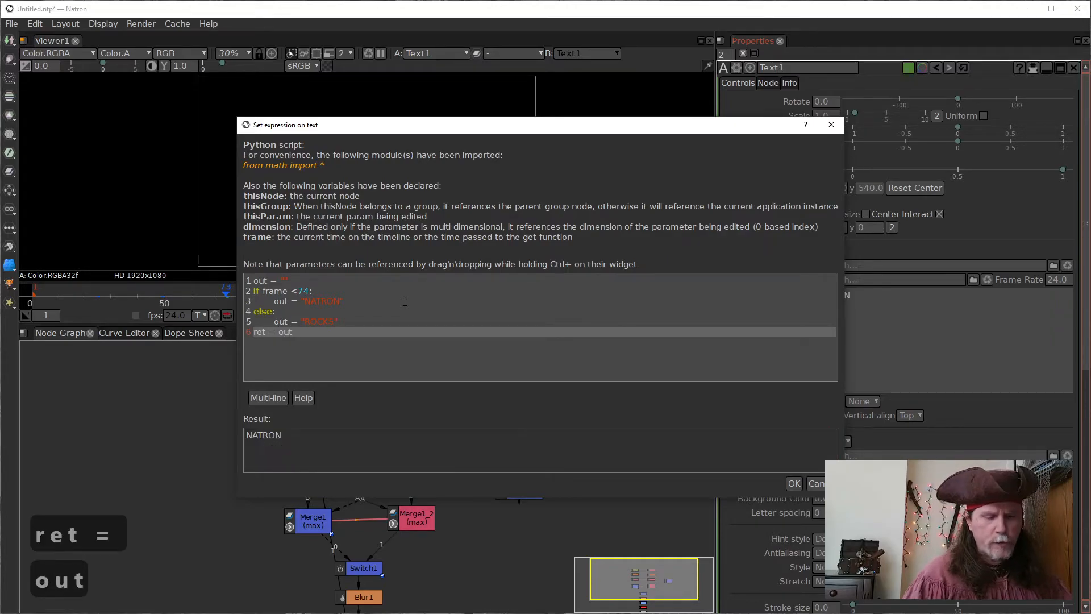
Copy the whole expression script for reuse and apply the expression to Text1's text
{"action": "left_click_drag", "start_coordinate": [316, 333], "coordinate": [253, 281]}
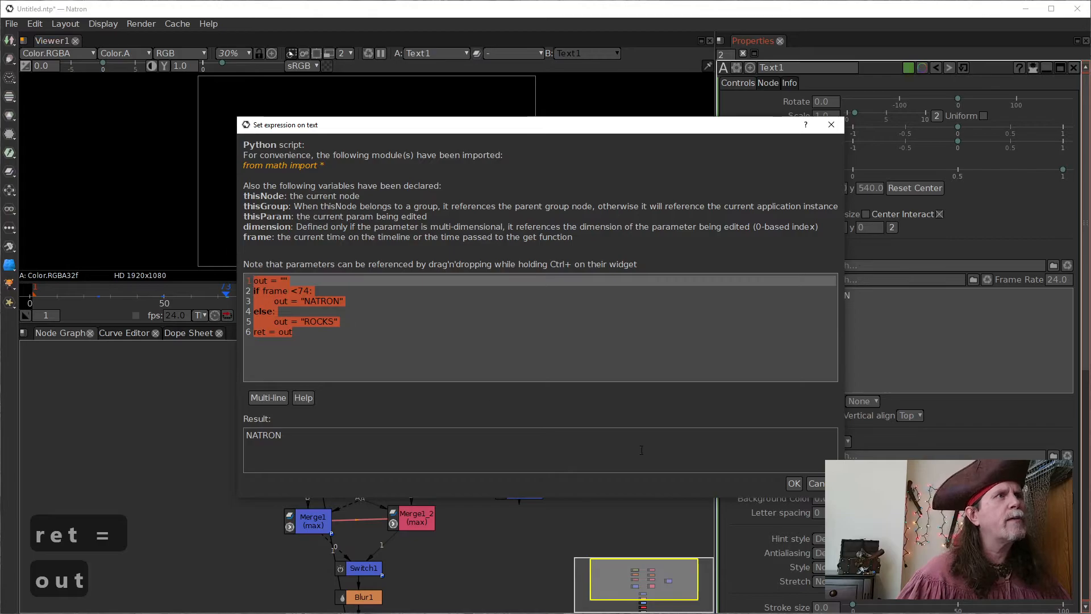
{"action": "key", "text": "ctrl+c"}
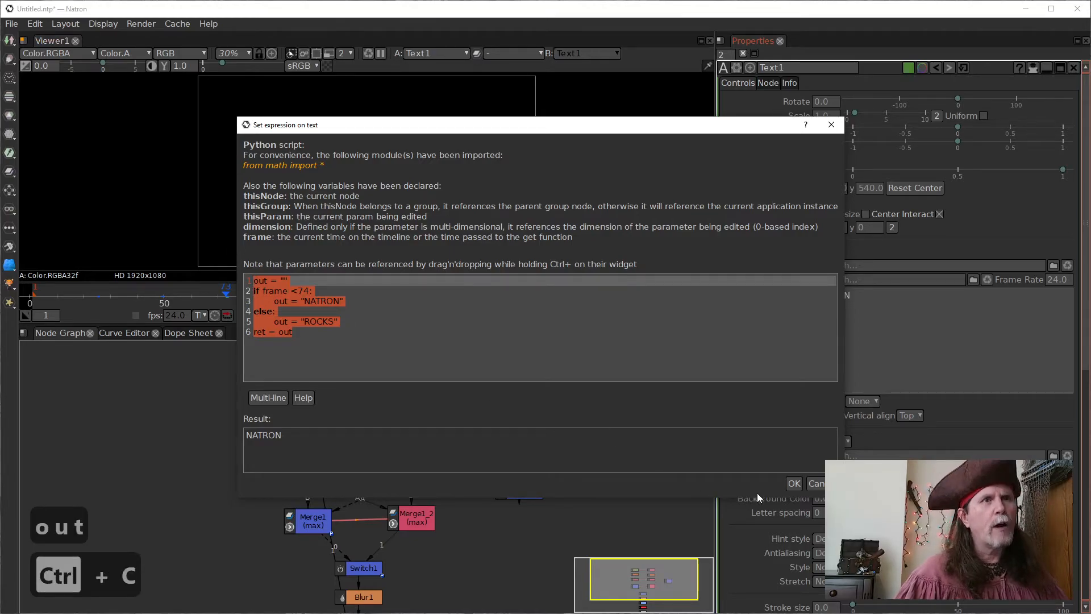
{"action": "left_click", "coordinate": [793, 483]}
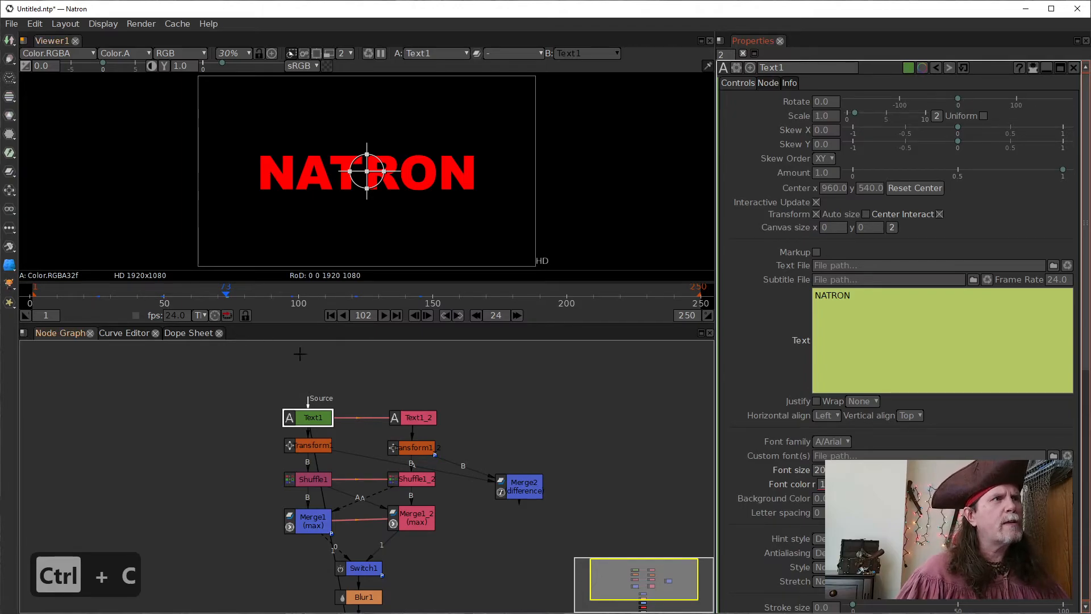
Play the animation from the first frame to check Text1's wording change, and stop the playback
{"action": "left_click", "coordinate": [330, 316]}
{"action": "left_click", "coordinate": [383, 316]}
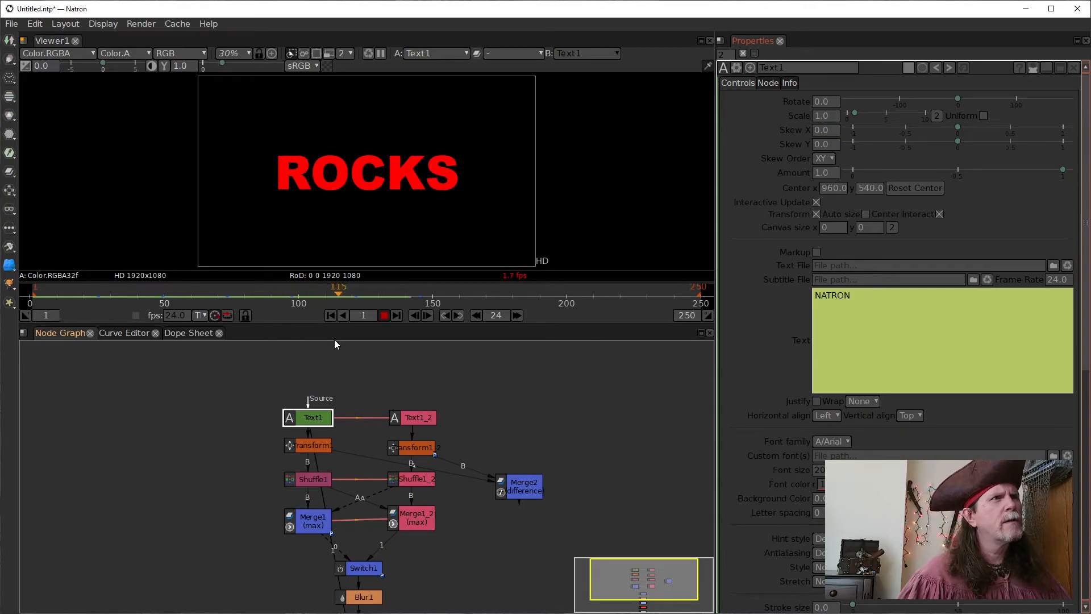
{"action": "left_click", "coordinate": [384, 316]}
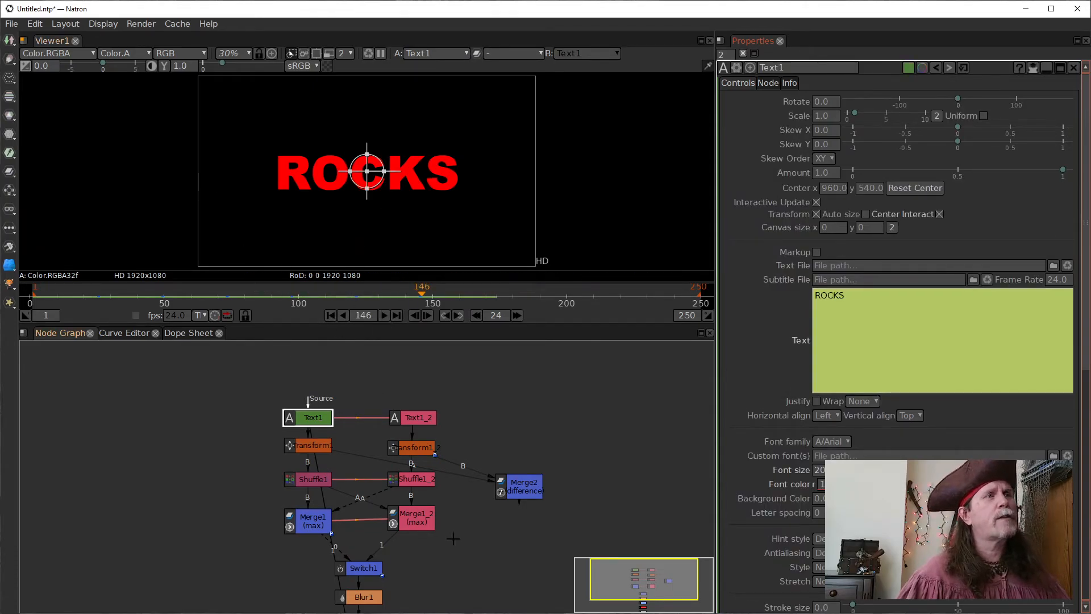
Check the settings of Text1_2 and Merge1, and step the timeline back to frame 145 to examine Merge1's mix
{"action": "left_click", "coordinate": [417, 420]}
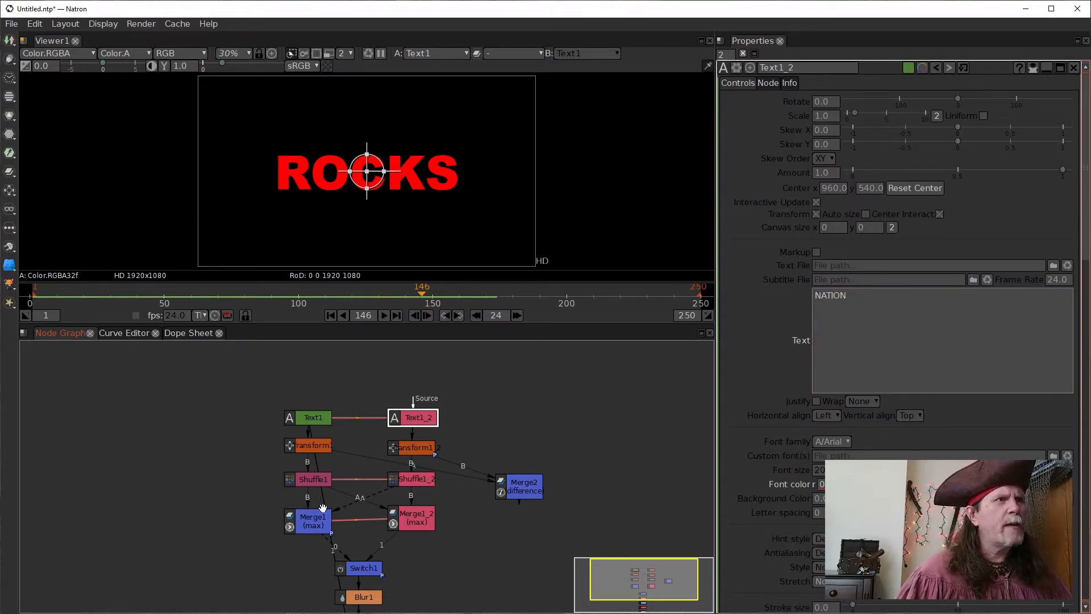
{"action": "left_click", "coordinate": [312, 521]}
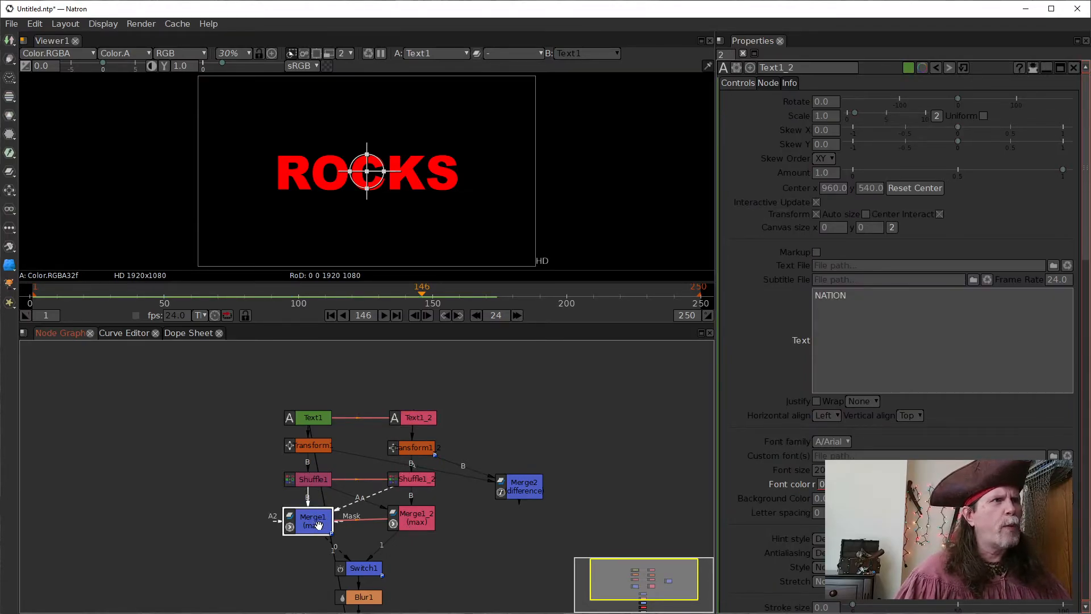
{"action": "double_click", "coordinate": [313, 524]}
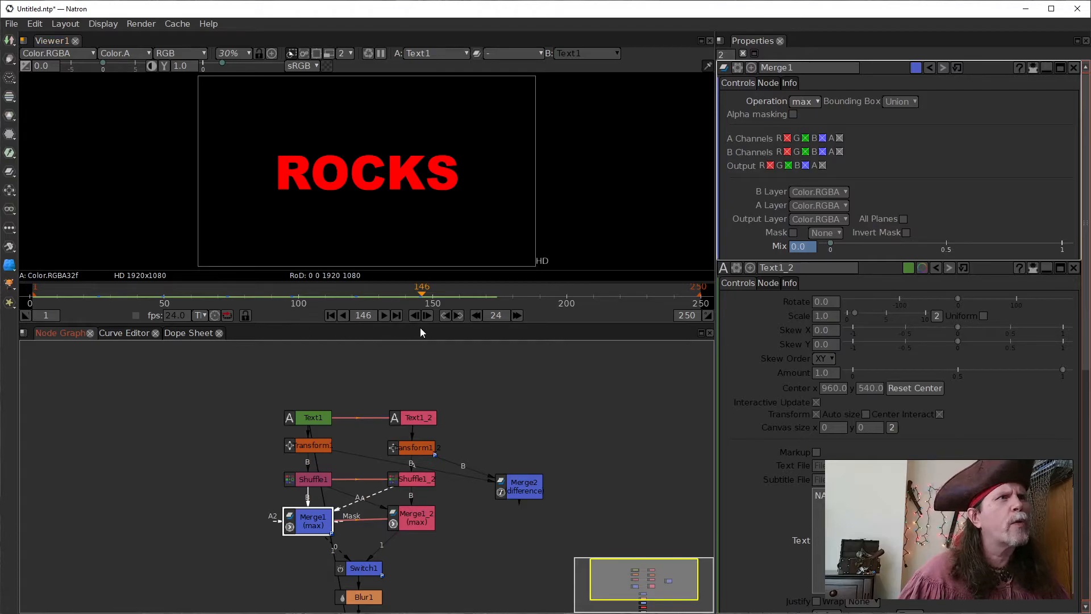
{"action": "left_click", "coordinate": [447, 316]}
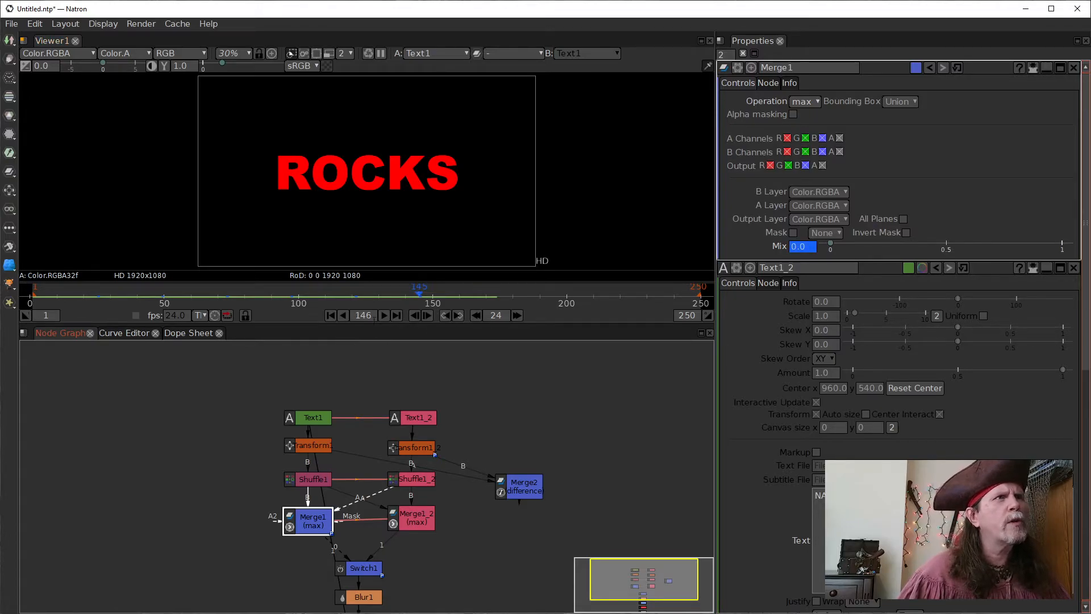
Open the expression editor for Text1_2's text and paste in the script copied from Text1
{"action": "left_click", "coordinate": [414, 420]}
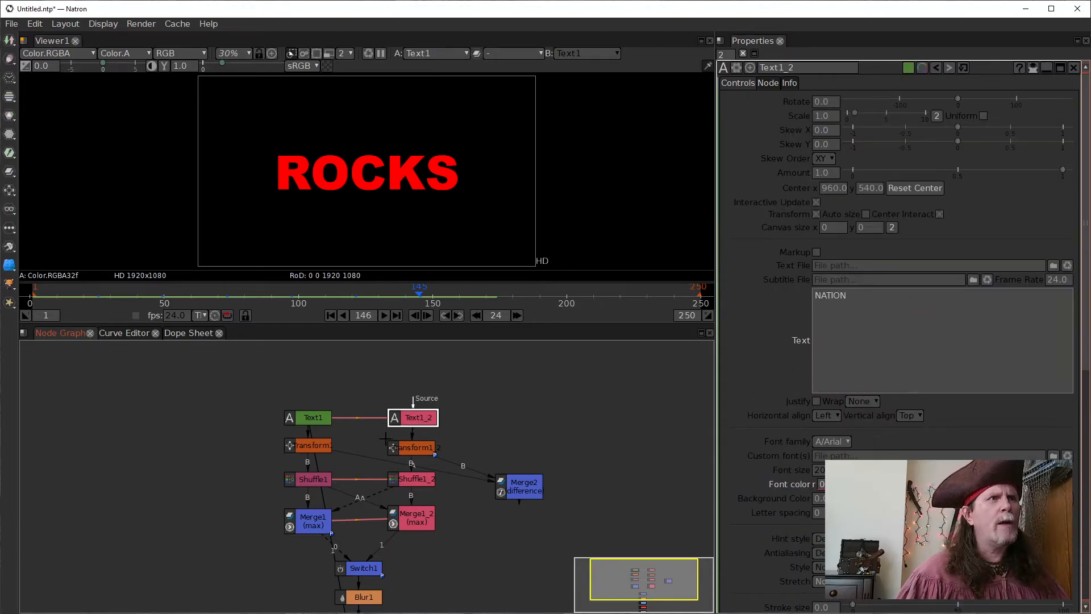
{"action": "left_click", "coordinate": [866, 319]}
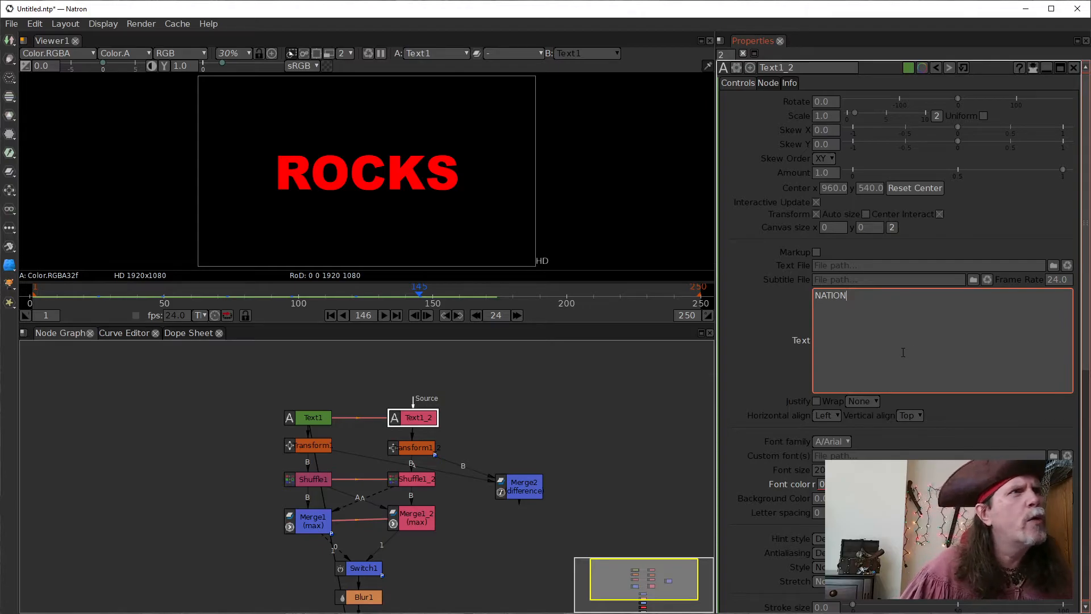
{"action": "right_click", "coordinate": [895, 339]}
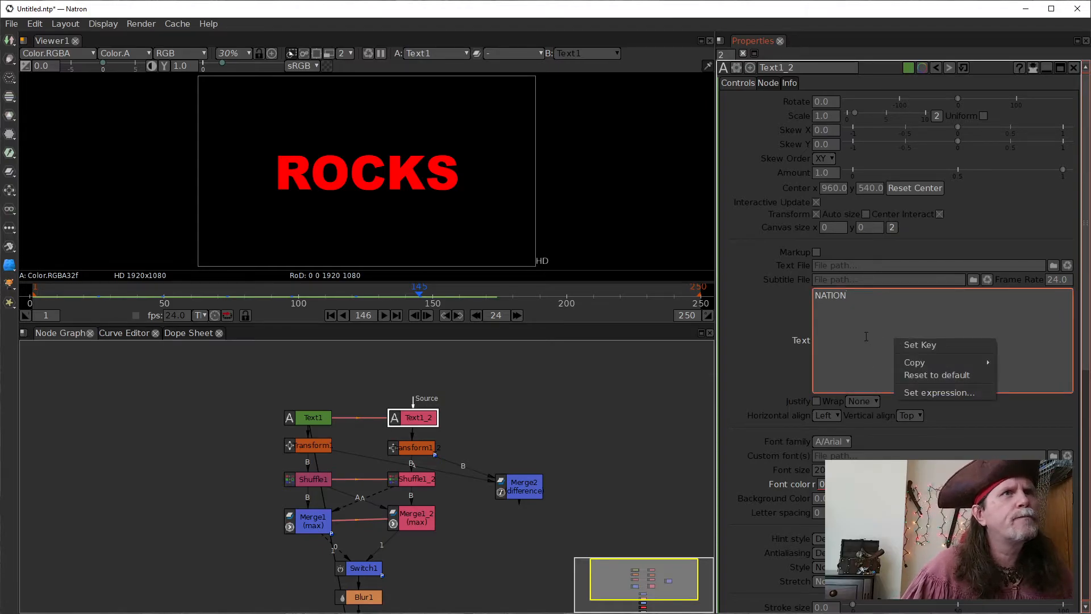
{"action": "left_click", "coordinate": [857, 348]}
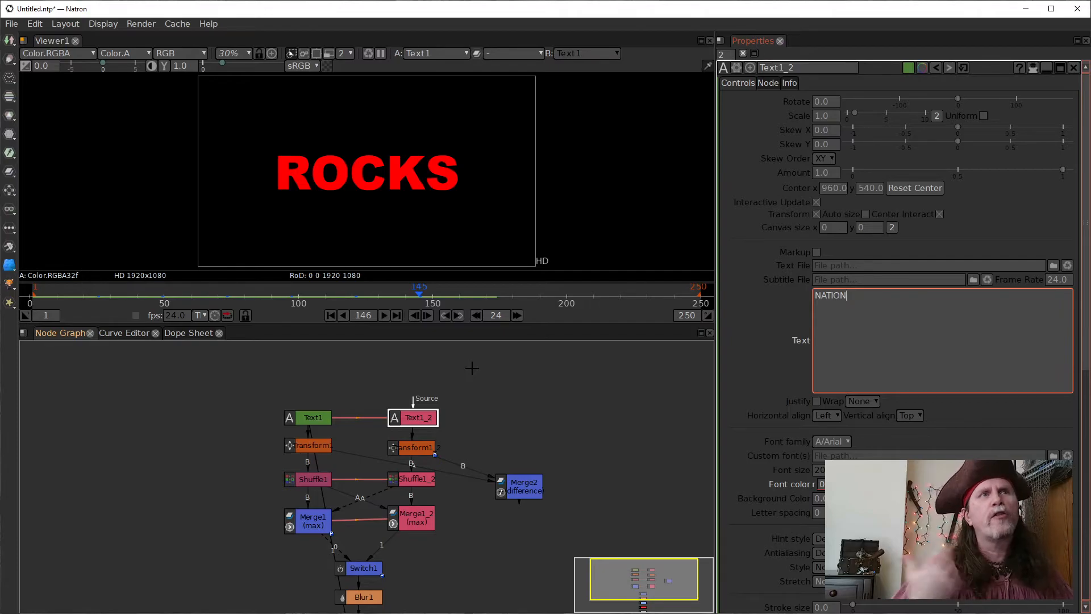
{"action": "right_click", "coordinate": [847, 334]}
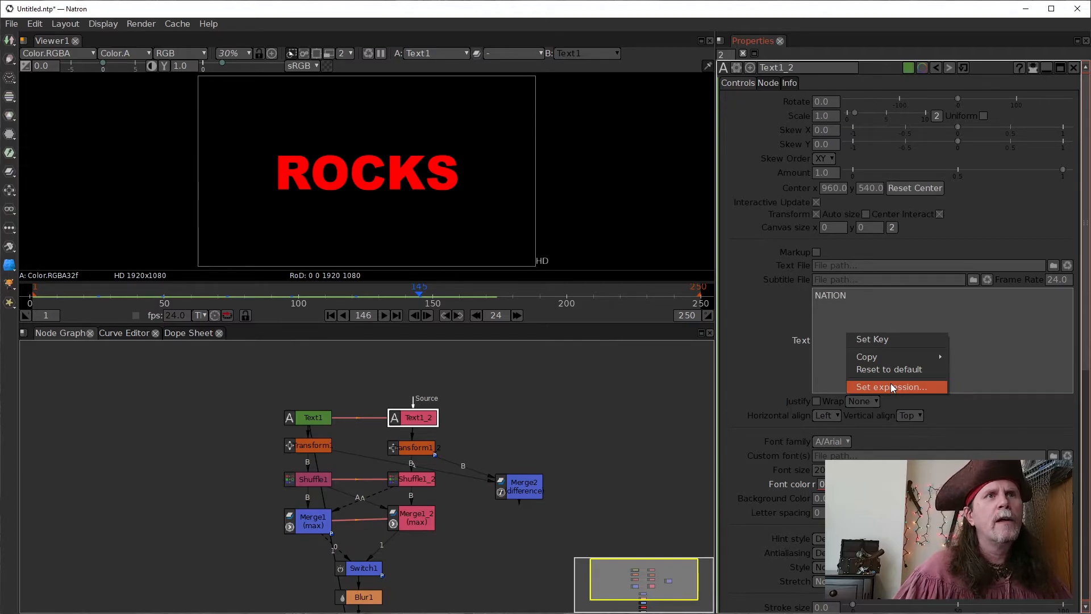
{"action": "left_click", "coordinate": [892, 385]}
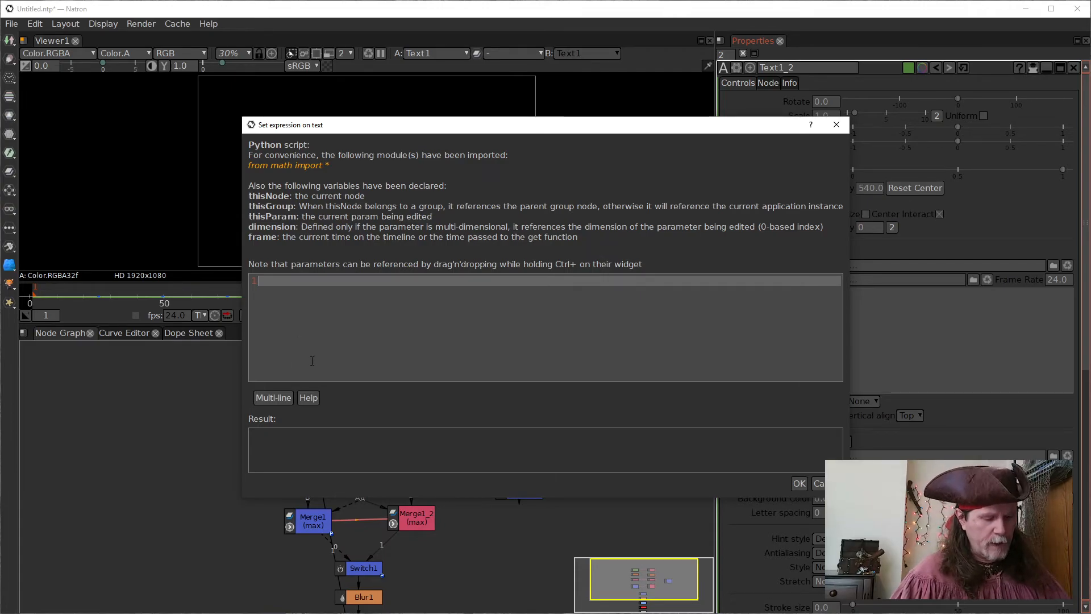
{"action": "left_click_drag", "start_coordinate": [399, 125], "coordinate": [603, 268]}
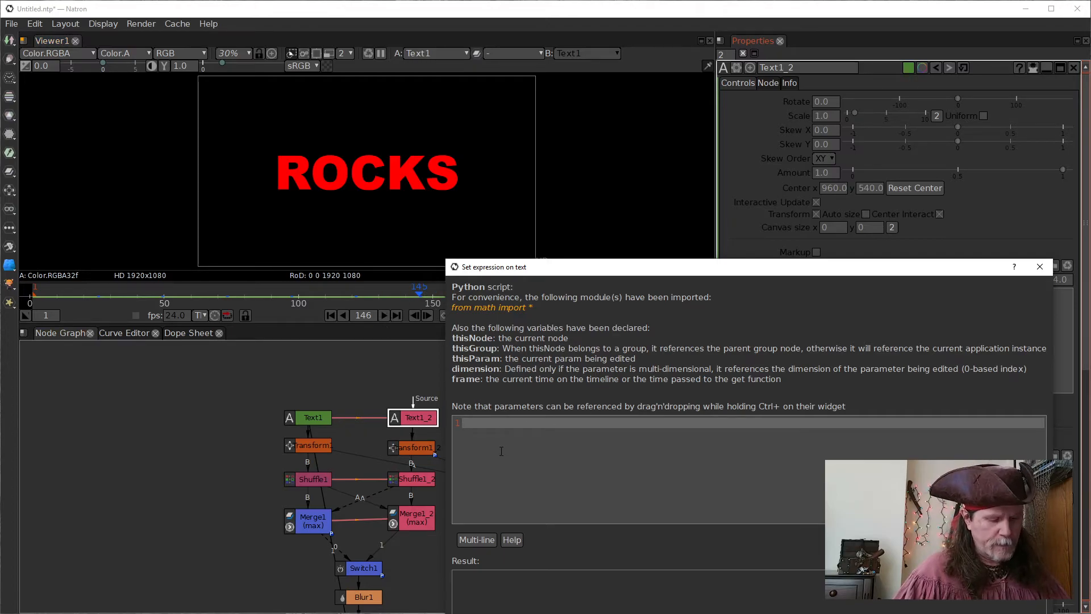
{"action": "key", "text": "ctrl+v"}
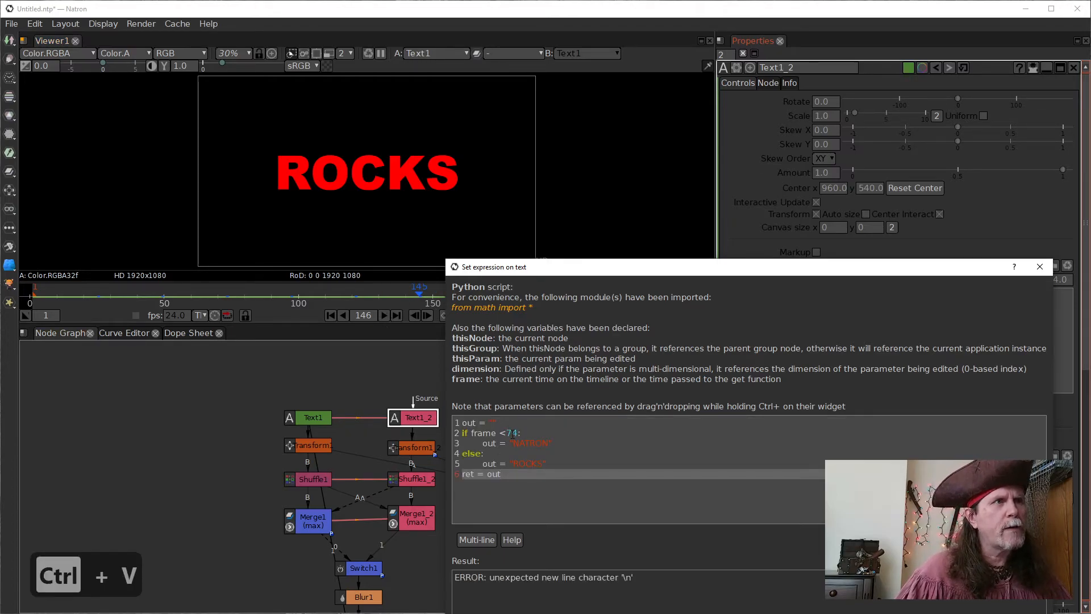
Change the frame threshold in Text1_2's if condition to 146
{"action": "left_click", "coordinate": [511, 433]}
{"action": "key", "text": "Right"}
{"action": "key", "text": "BackSpace"}
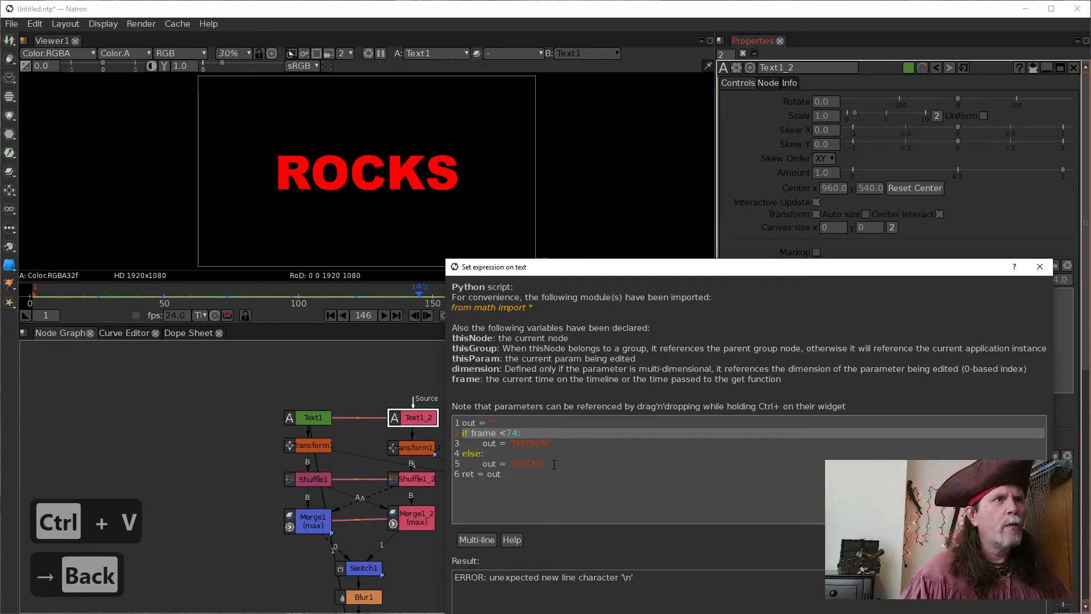
{"action": "key", "text": "BackSpace"}
{"action": "type", "text": "146"}
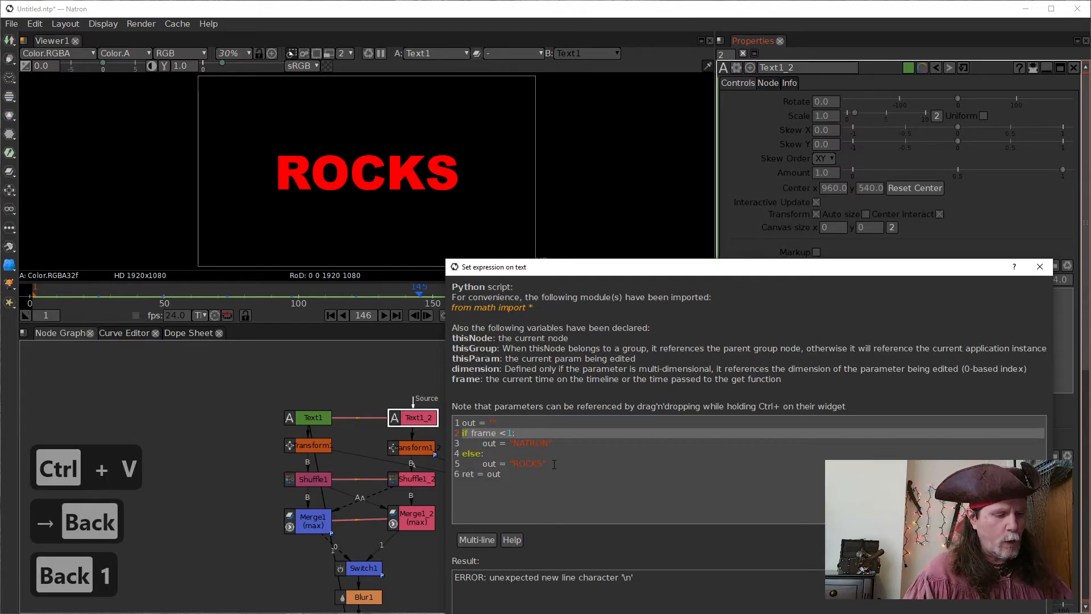
Remove the RON ending from the NATRON string under the frame condition
{"action": "key", "text": "Right"}
{"action": "key", "text": "Right"}
{"action": "key", "text": "Down"}
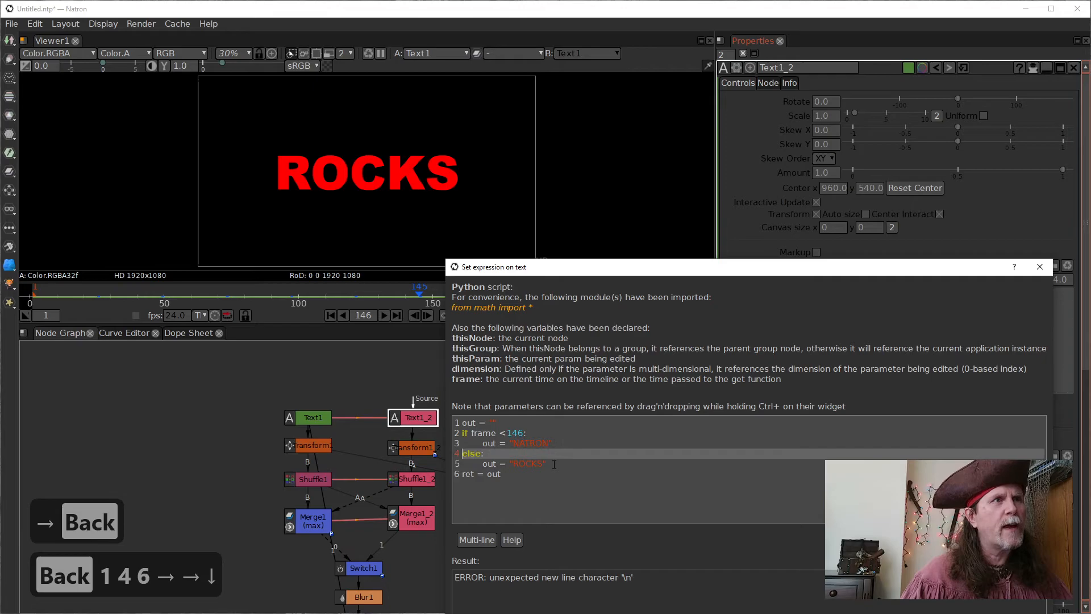
{"action": "key", "text": "Left"}
{"action": "key", "text": "Left"}
{"action": "key", "text": "BackSpace"}
{"action": "key", "text": "BackSpace"}
{"action": "key", "text": "BackSpace"}
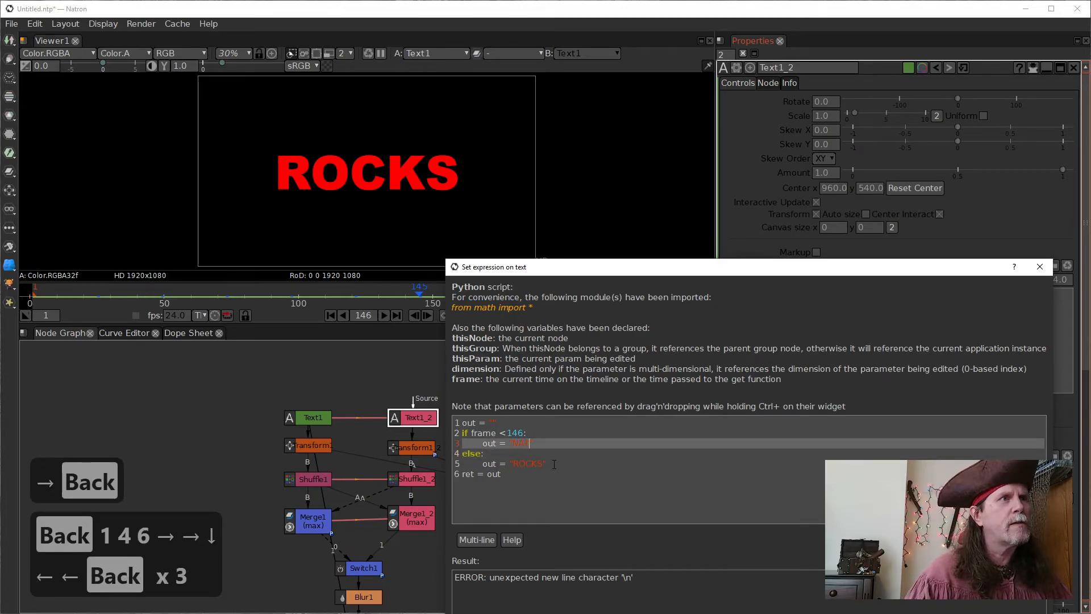
{"action": "type", "text": "ion"}
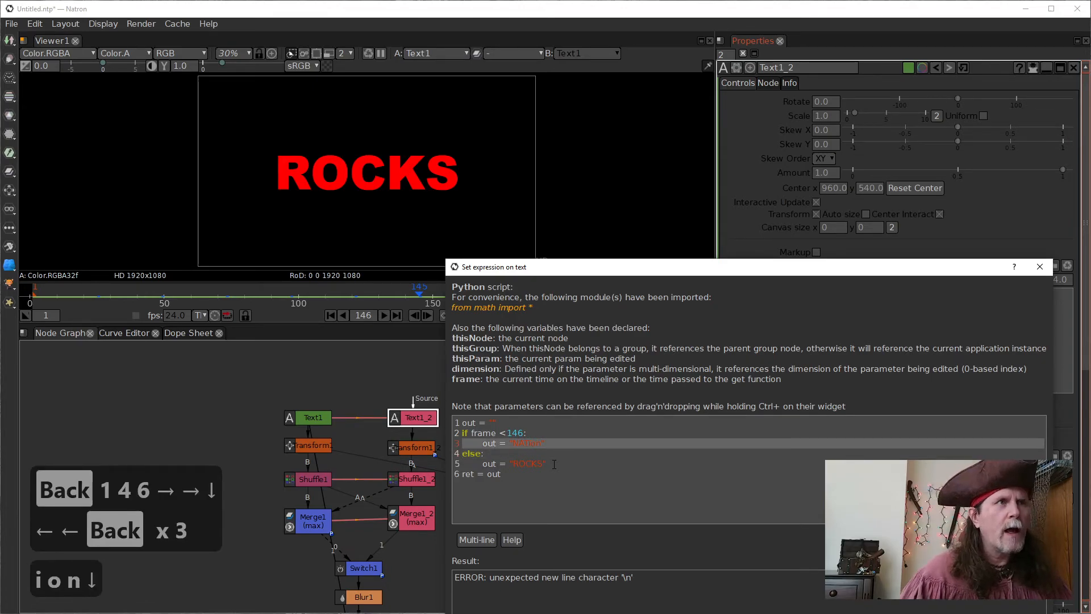
{"action": "key", "text": "Down"}
{"action": "key", "text": "Left"}
{"action": "key", "text": "Left"}
{"action": "key", "text": "Left"}
{"action": "key", "text": "Left"}
{"action": "key", "text": "Left"}
{"action": "key", "text": "Left"}
{"action": "key", "text": "Left"}
{"action": "key", "text": "BackSpace"}
{"action": "key", "text": "BackSpace"}
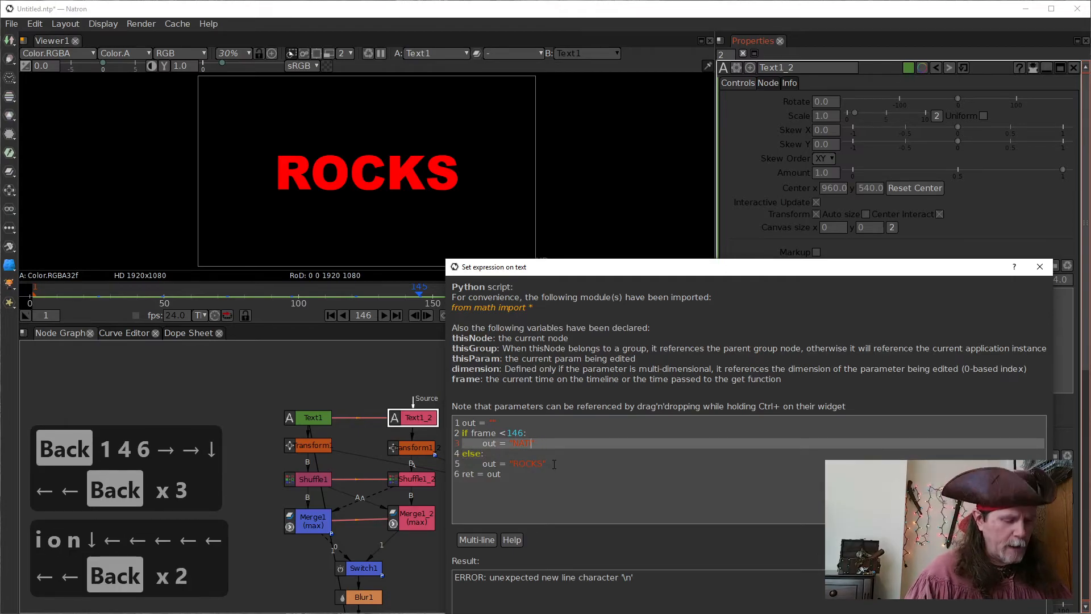
{"action": "key", "text": "BackSpace"}
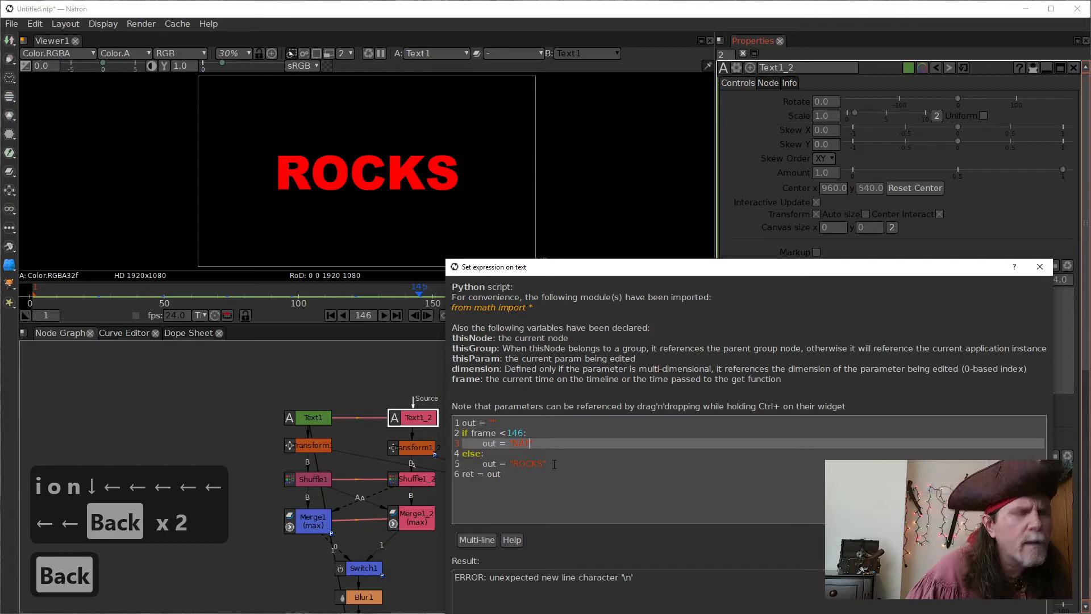
Complete the if branch's string as "NATION" in capitals and go to the output line under else
{"action": "type", "text": "ION"}
{"action": "key", "text": "Down"}
{"action": "key", "text": "Down"}
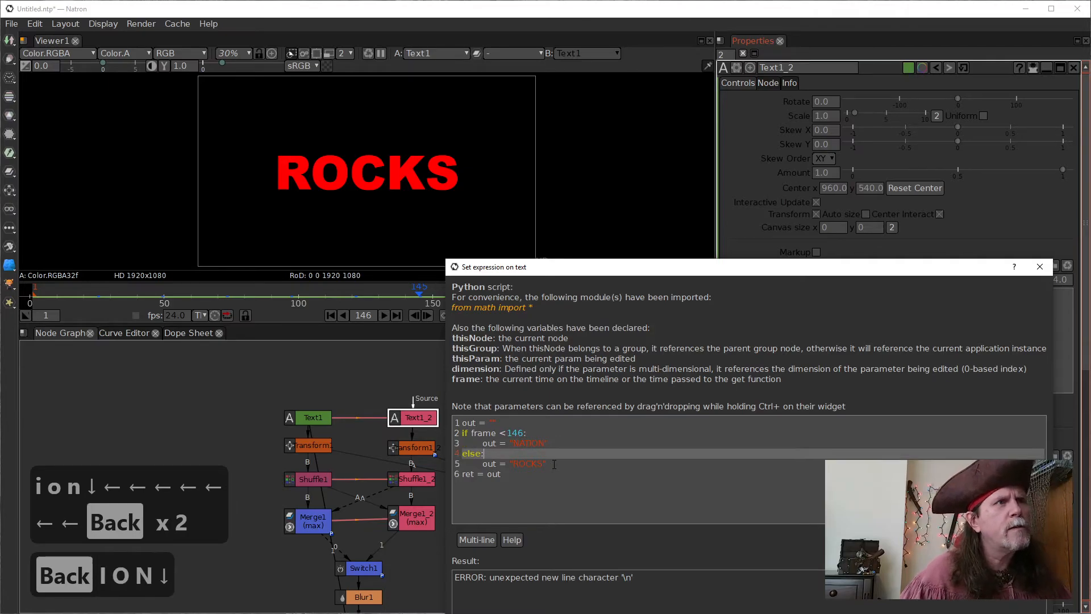
Replace the word ROCKS in the else branch's string with HARD
{"action": "key", "text": "BackSpace"}
{"action": "key", "text": "BackSpace"}
{"action": "key", "text": "BackSpace"}
{"action": "key", "text": "BackSpace"}
{"action": "key", "text": "BackSpace"}
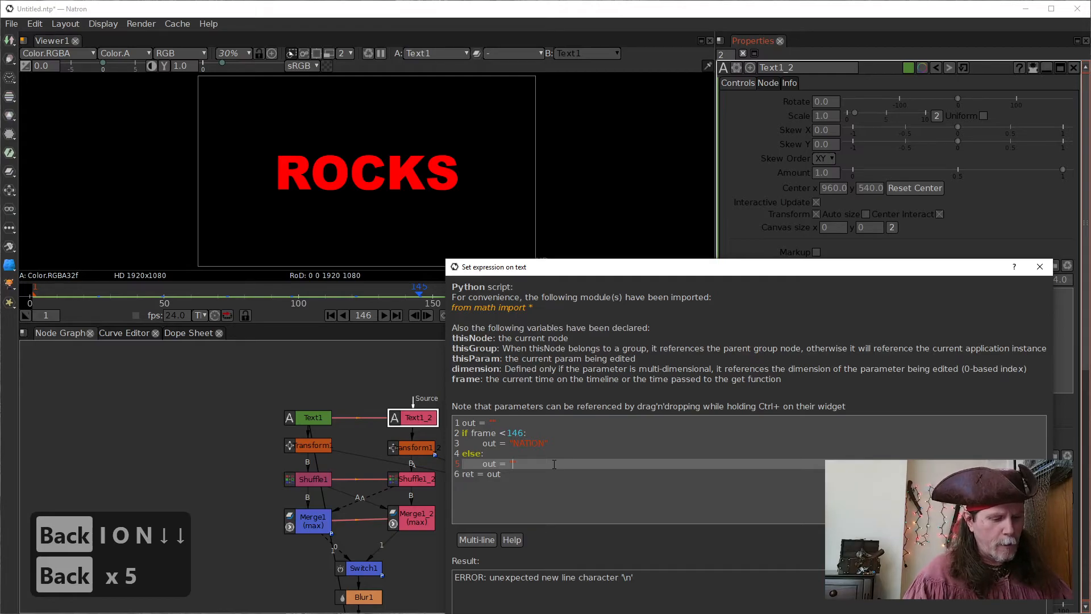
{"action": "type", "text": "HARD"}
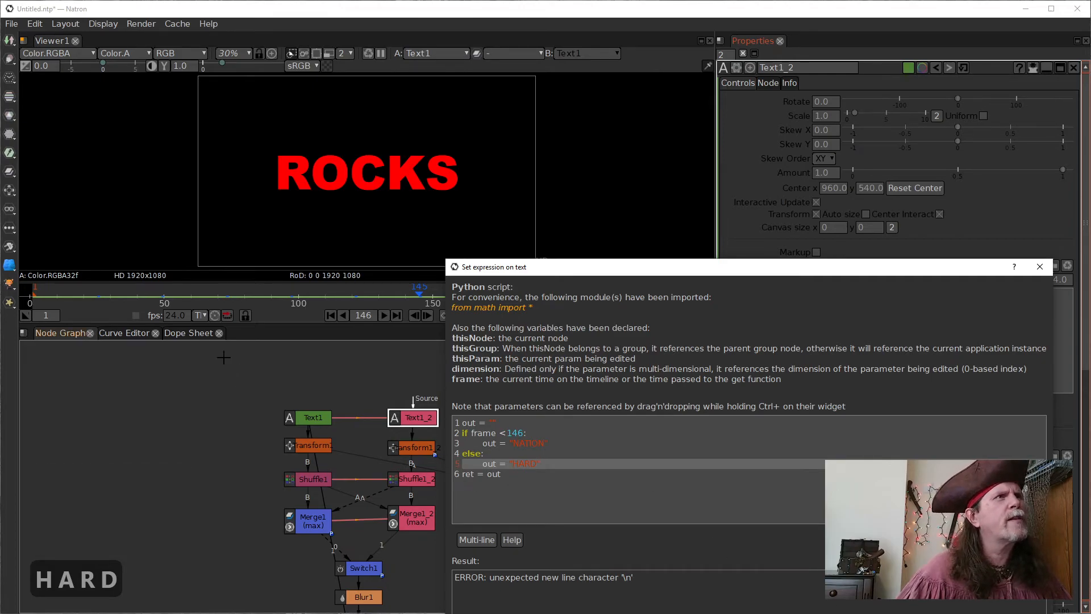
Move the expression window up and accept Text1_2's NATION/HARD text expression
{"action": "left_click_drag", "start_coordinate": [550, 272], "coordinate": [592, 320]}
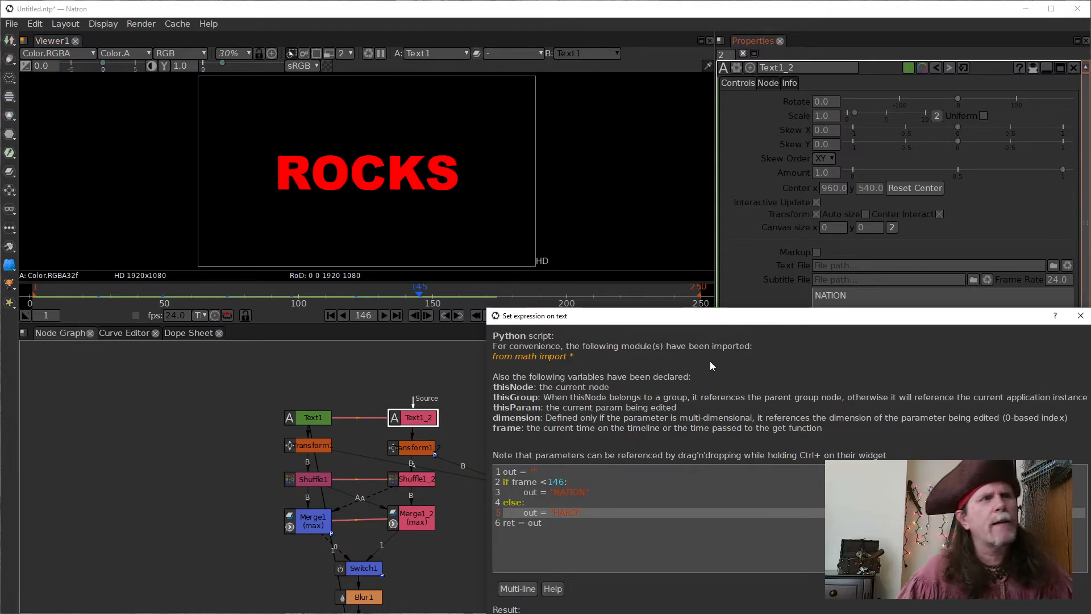
{"action": "left_click_drag", "start_coordinate": [679, 322], "coordinate": [551, 263]}
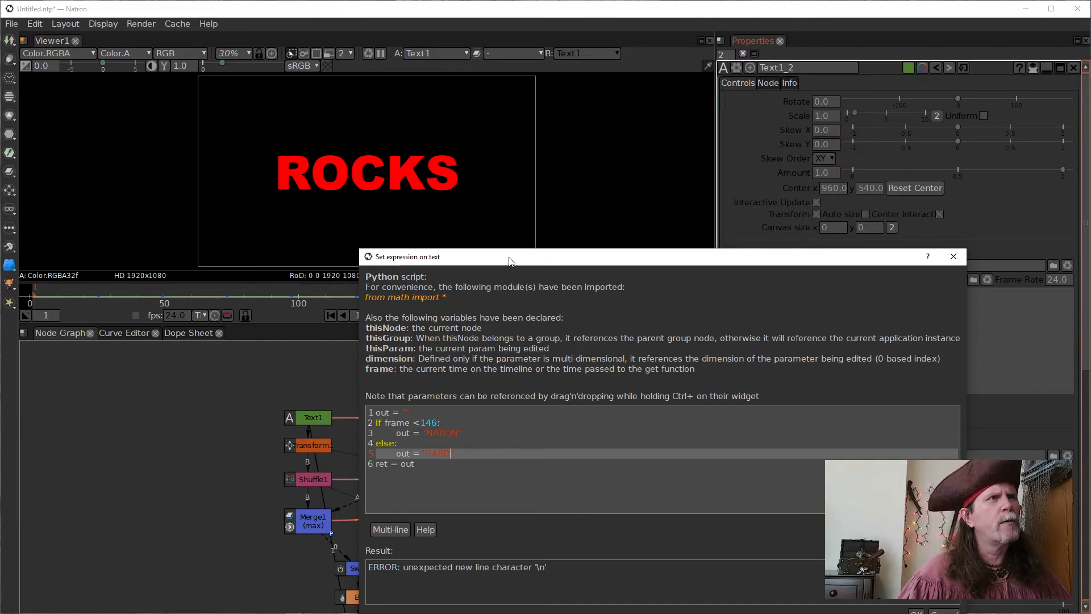
{"action": "left_click", "coordinate": [916, 613]}
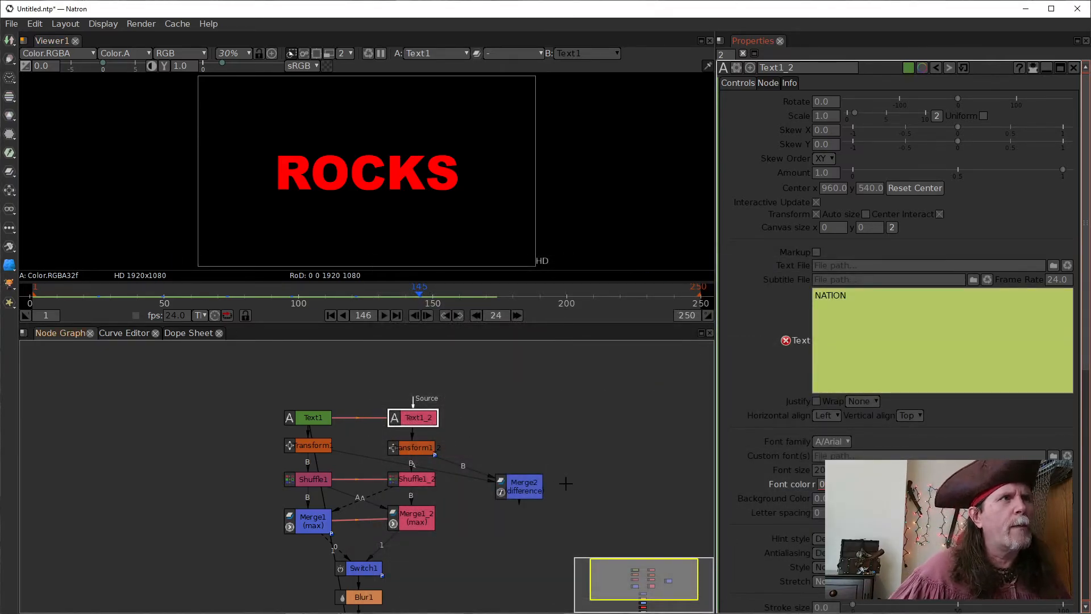
Go to frame 98 and view the Merge2 difference node's output
{"action": "left_click", "coordinate": [510, 483]}
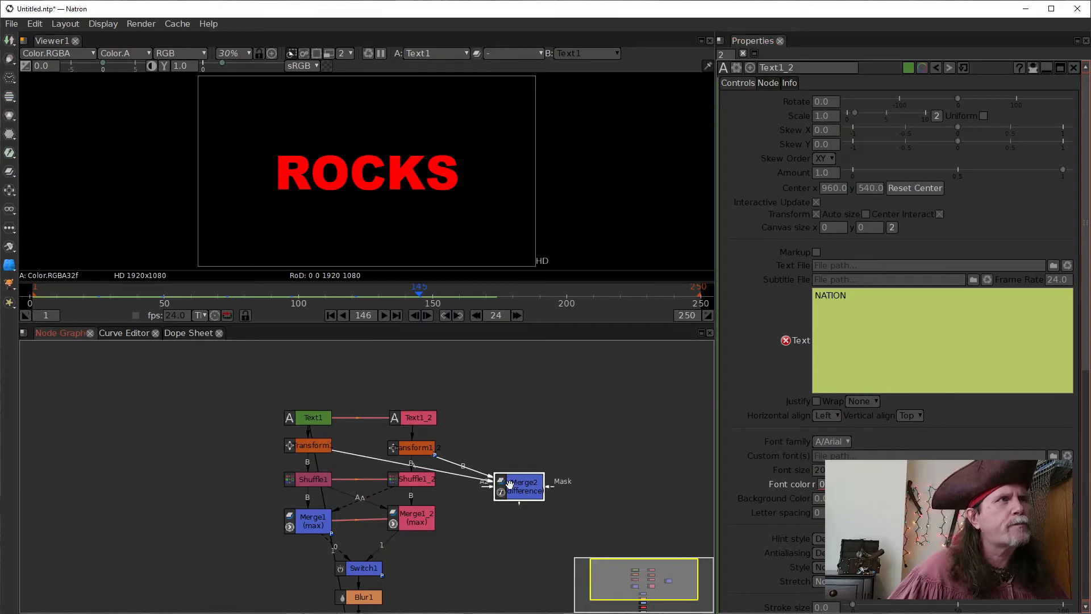
{"action": "left_click", "coordinate": [329, 293]}
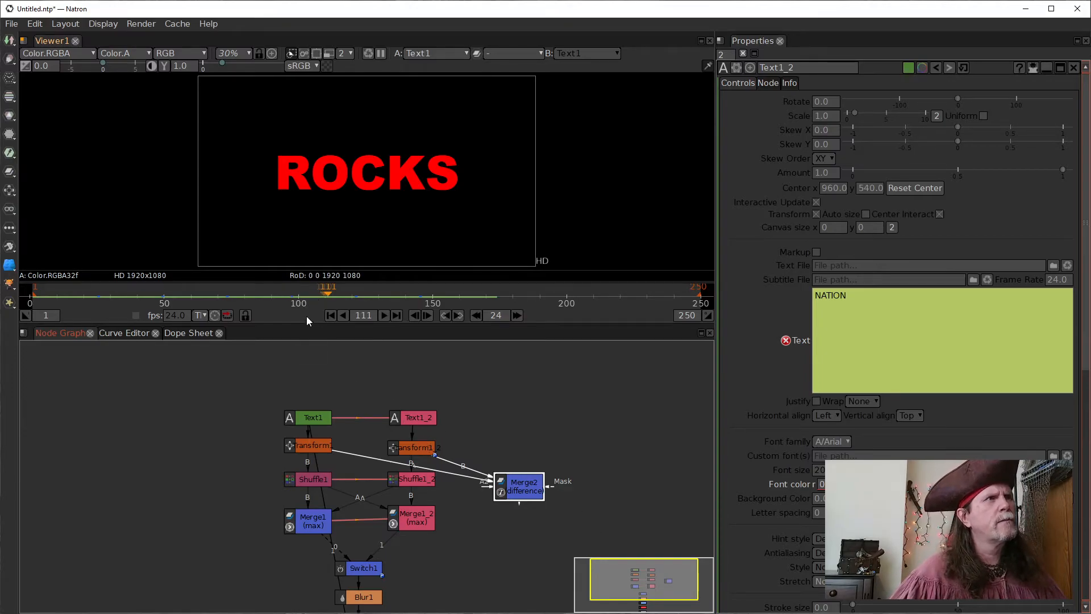
{"action": "left_click", "coordinate": [293, 296]}
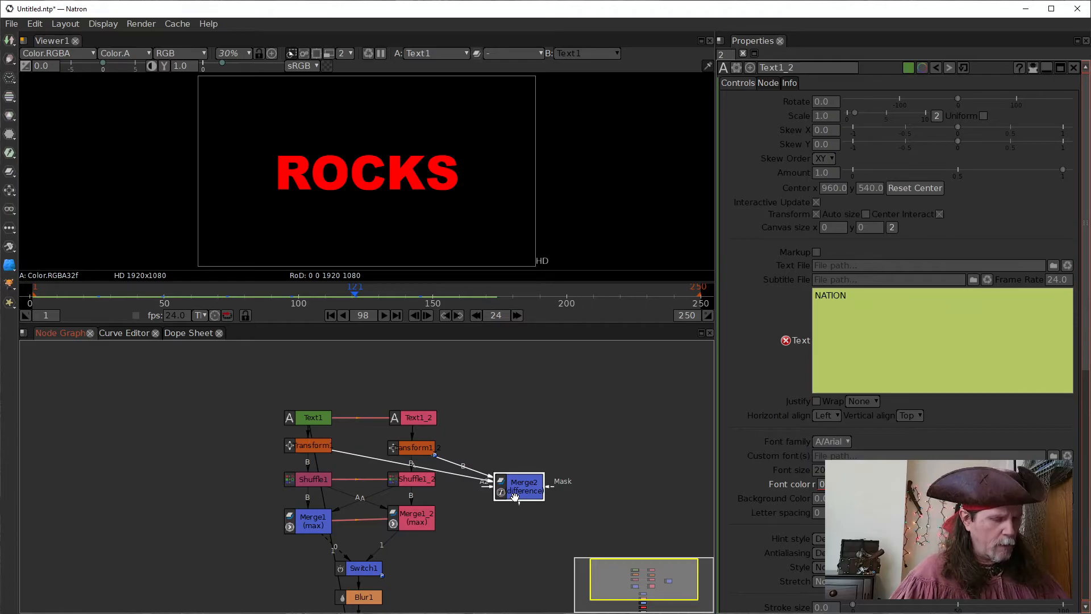
{"action": "key", "text": "1"}
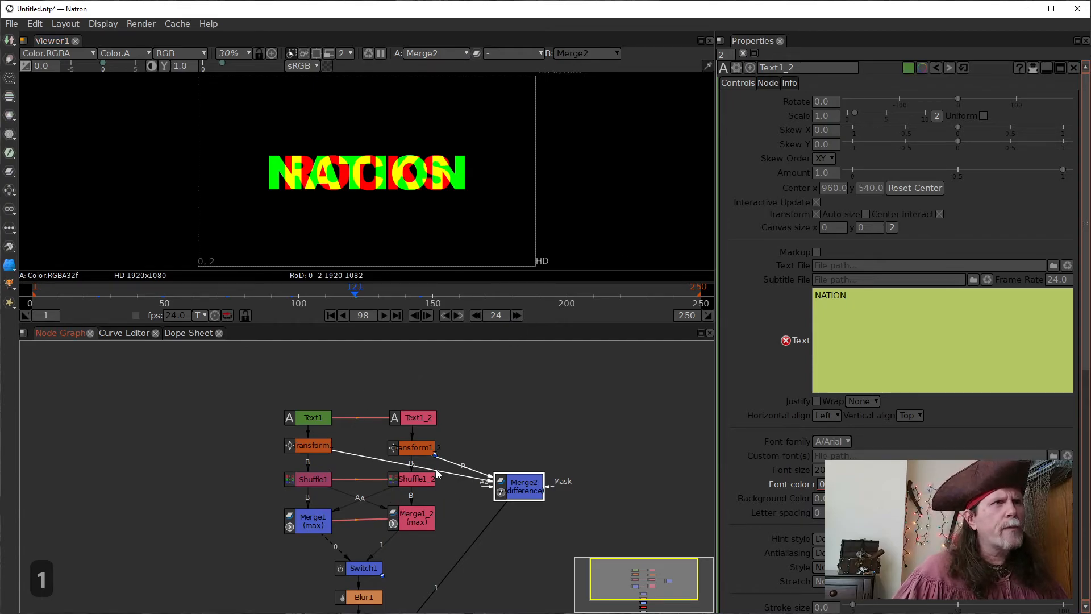
Split Transform1_2's scale into separate x and y values and set a key on scale x at frame 98
{"action": "left_click", "coordinate": [418, 453]}
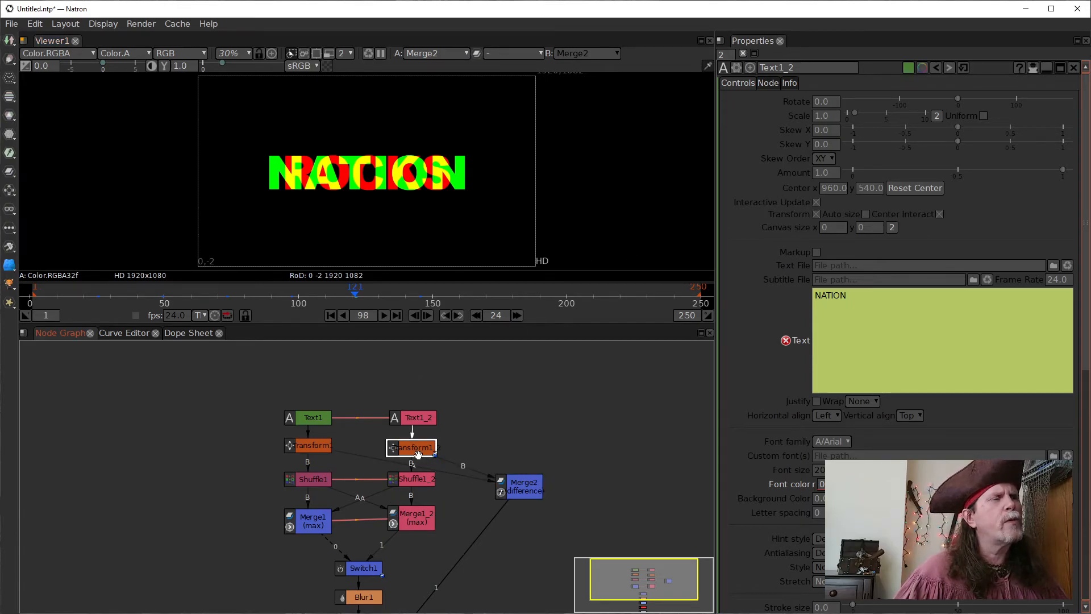
{"action": "left_click", "coordinate": [446, 316]}
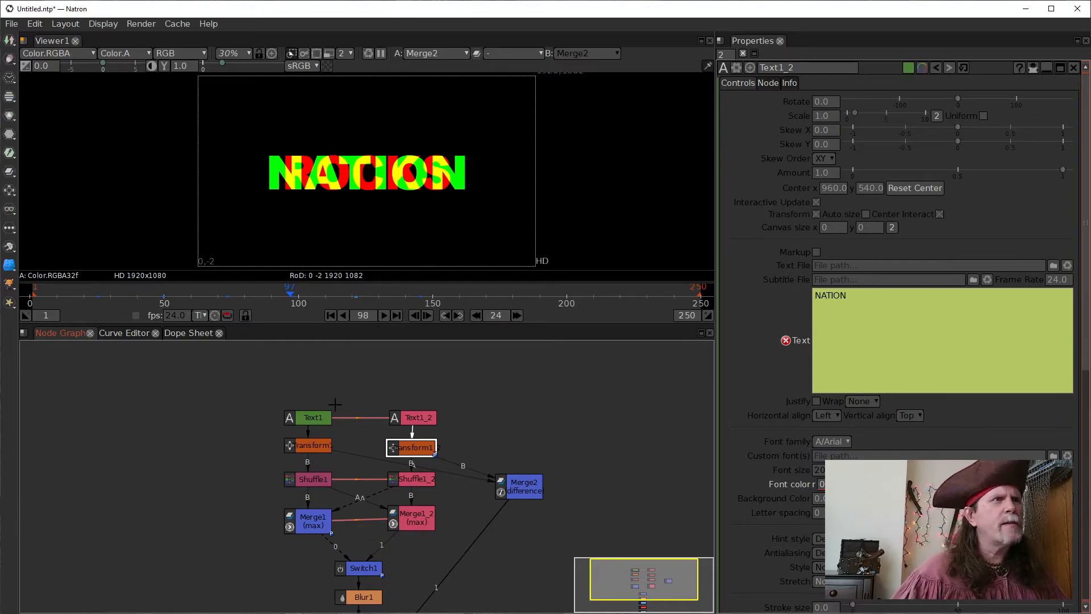
{"action": "double_click", "coordinate": [423, 449]}
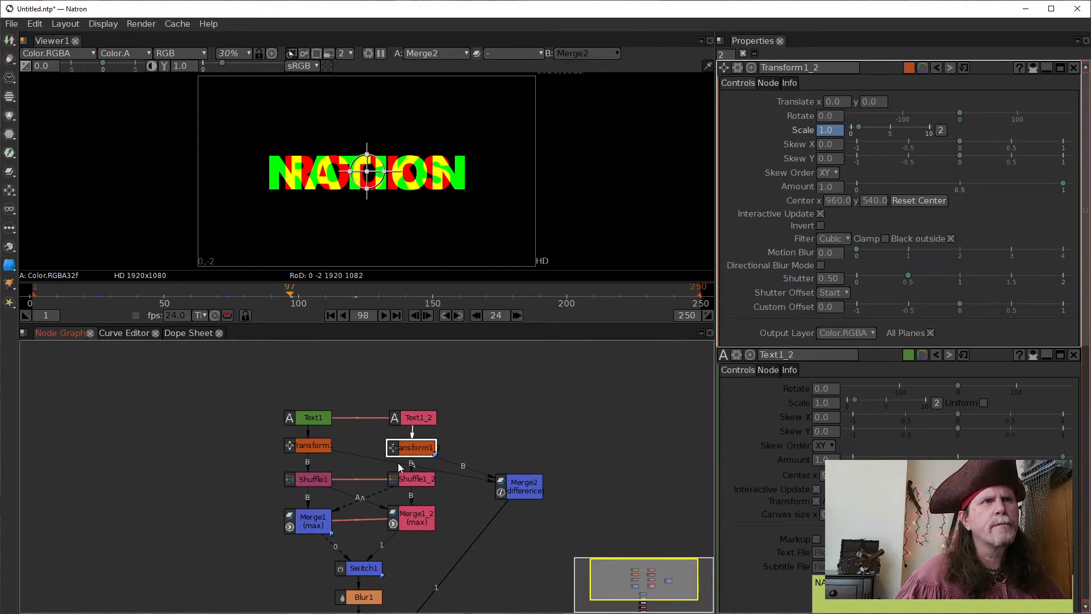
{"action": "double_click", "coordinate": [306, 522]}
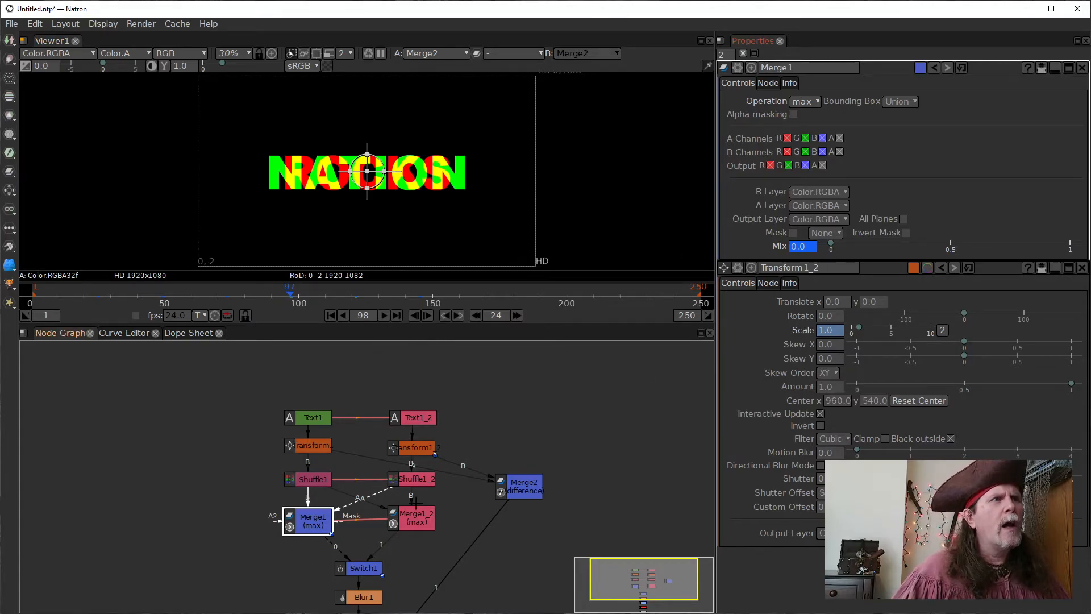
{"action": "left_click", "coordinate": [419, 452]}
{"action": "left_click", "coordinate": [823, 134]}
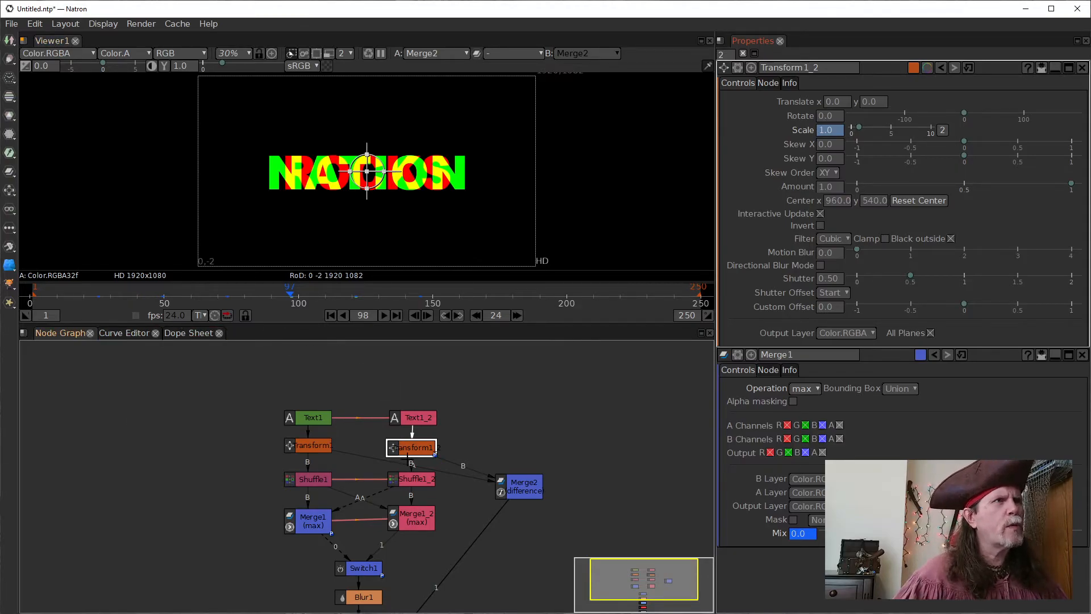
{"action": "left_click", "coordinate": [943, 130]}
{"action": "right_click", "coordinate": [828, 129]}
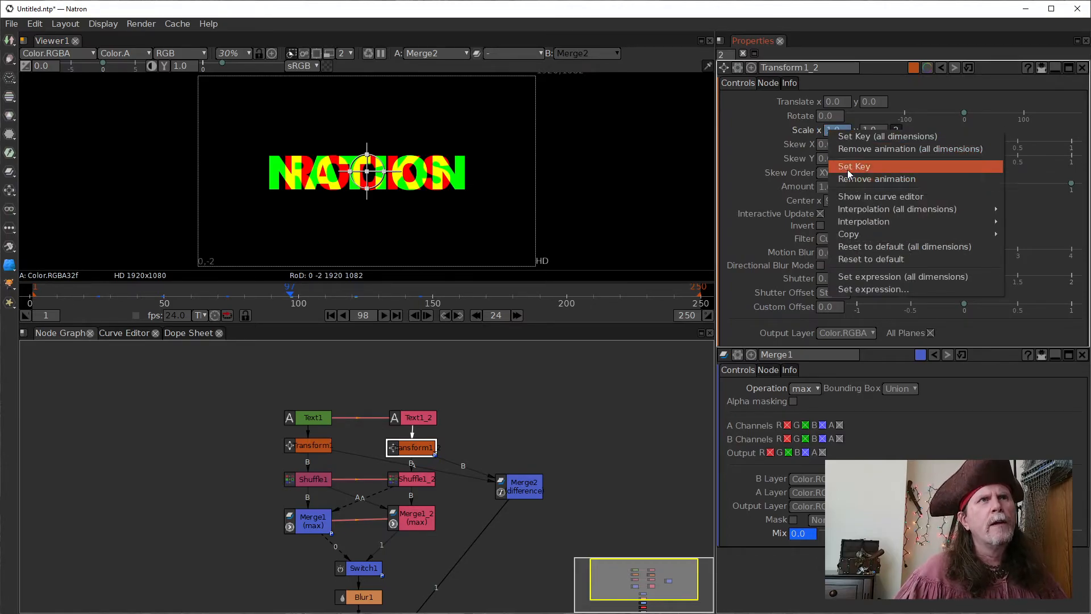
{"action": "left_click", "coordinate": [847, 169]}
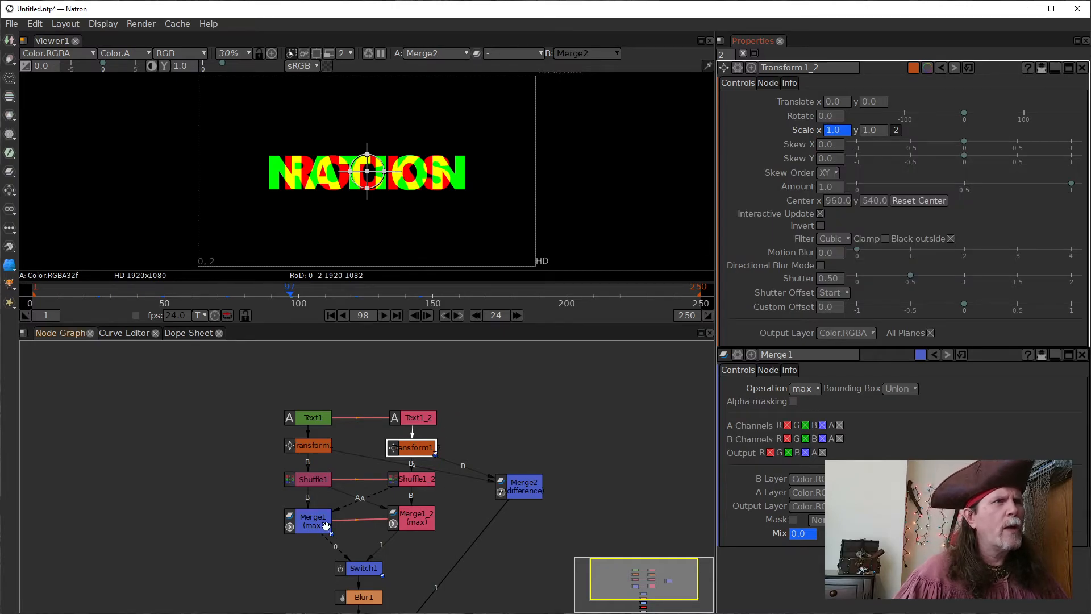
Set a key on Transform1's scale x at frame 98 and raise the value to about 1.09
{"action": "left_click", "coordinate": [305, 522]}
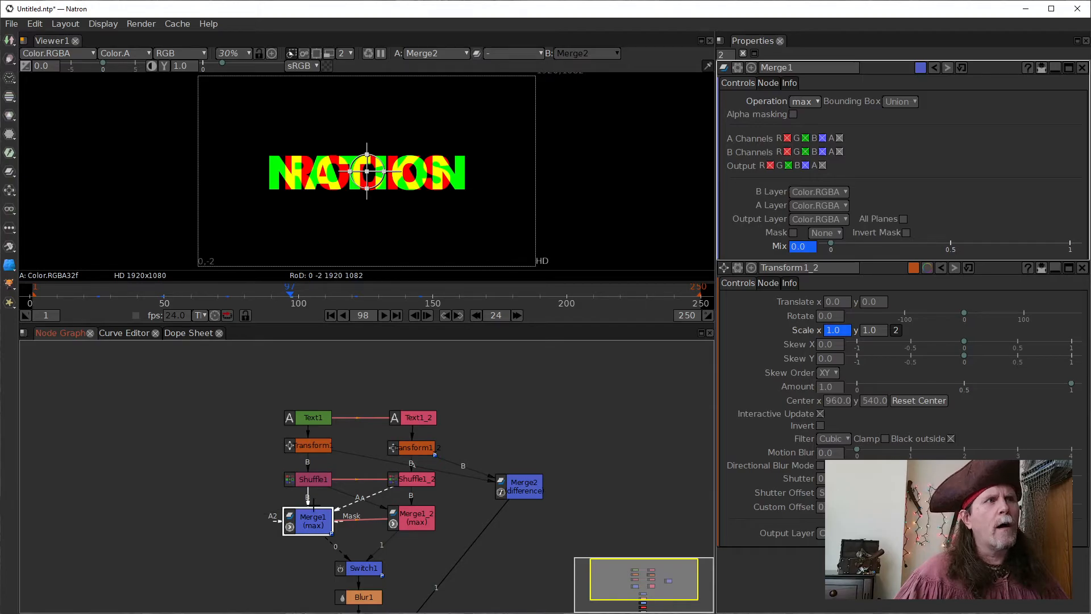
{"action": "left_click", "coordinate": [318, 451]}
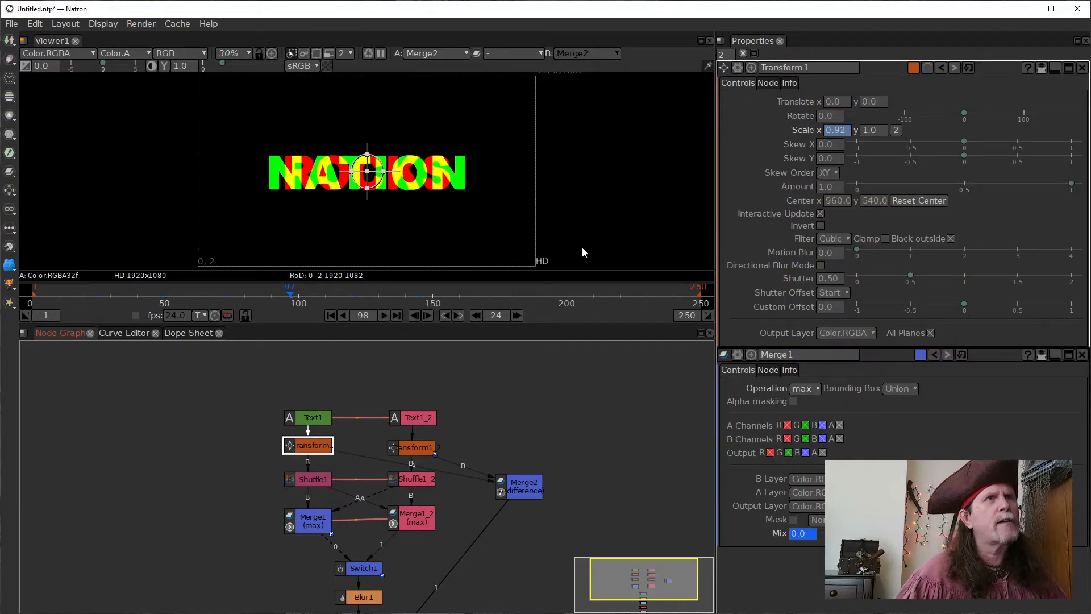
{"action": "left_click", "coordinate": [824, 145]}
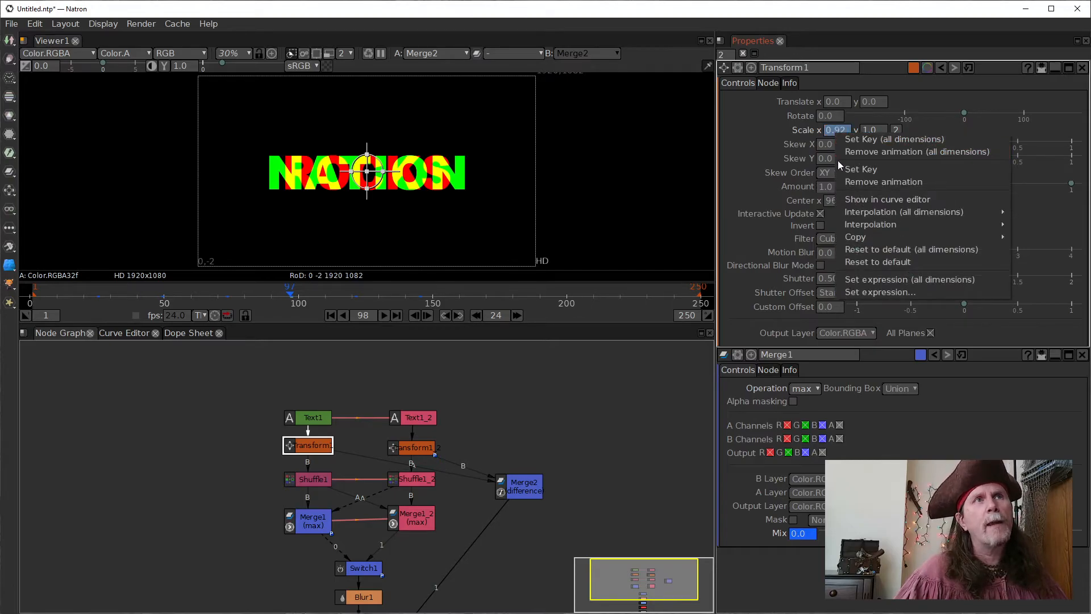
{"action": "left_click", "coordinate": [854, 169]}
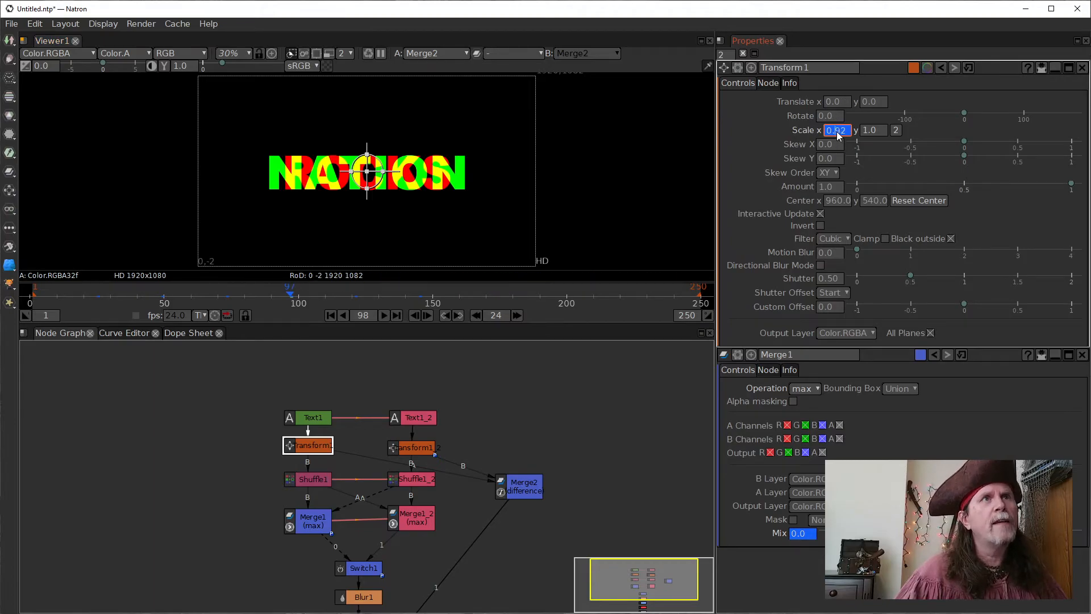
{"action": "scroll", "coordinate": [835, 130], "scroll_direction": "up", "scroll_amount": 1}
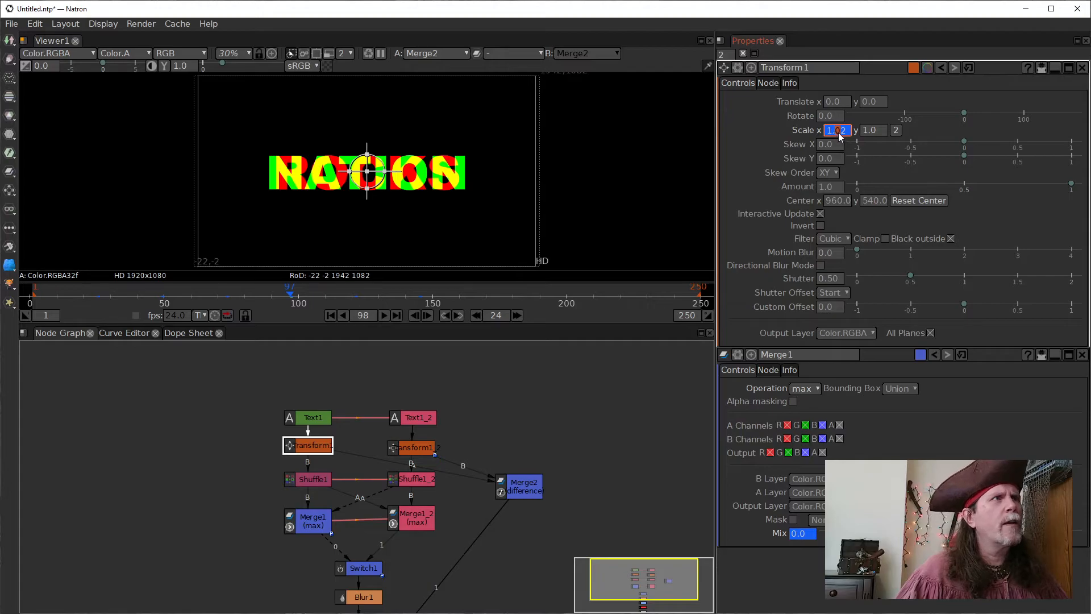
{"action": "scroll", "coordinate": [844, 134], "scroll_direction": "up", "scroll_amount": 7}
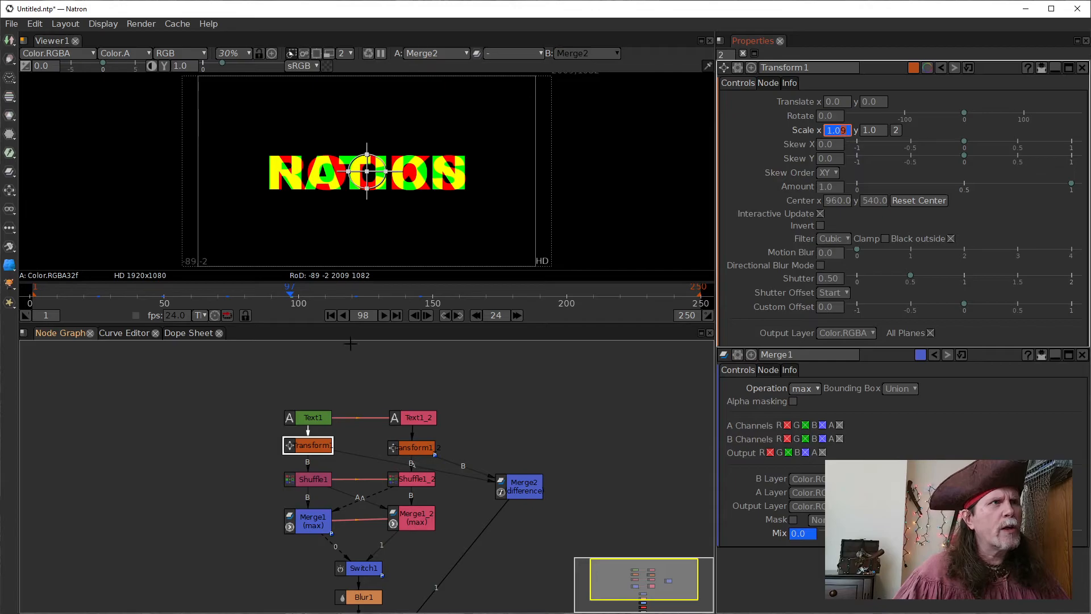
Go to the keyframe near frame 145 and set Transform1's scale x to 1
{"action": "left_click", "coordinate": [459, 316]}
{"action": "left_click", "coordinate": [458, 316]}
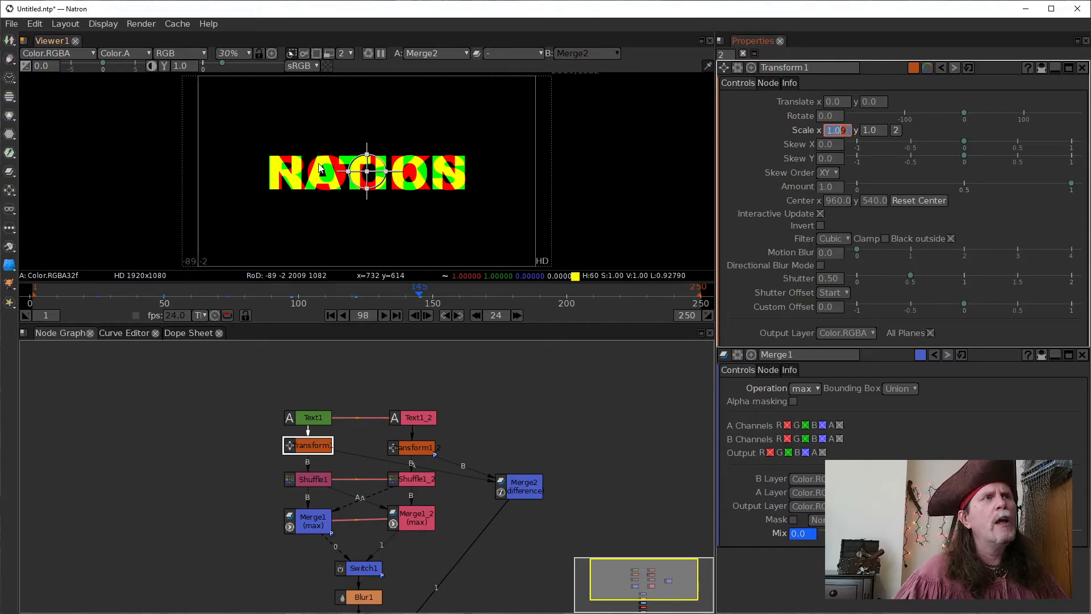
{"action": "left_click", "coordinate": [843, 132]}
{"action": "double_click", "coordinate": [842, 132]}
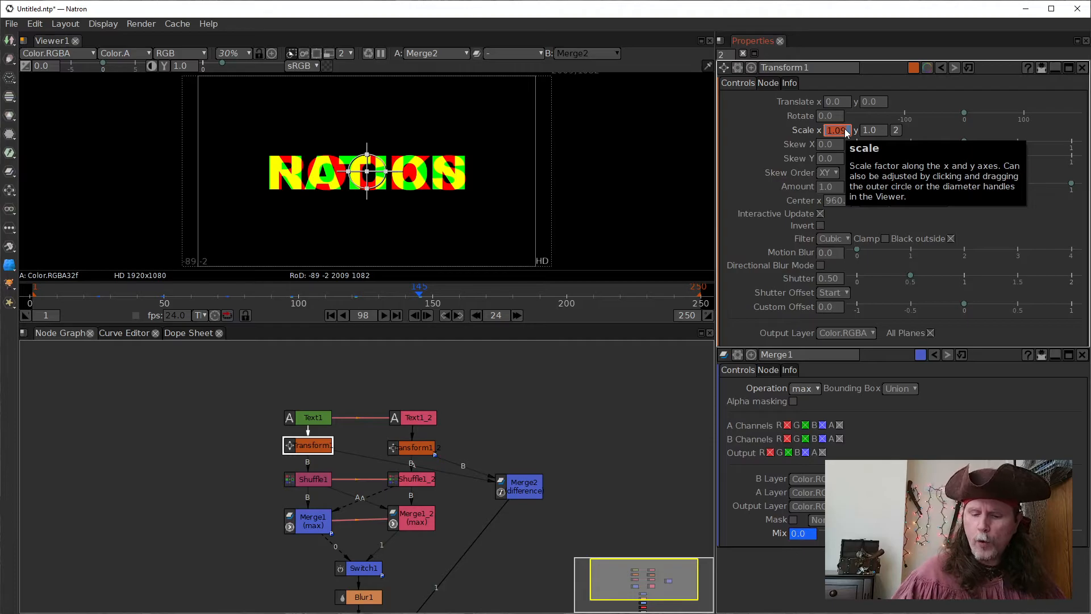
{"action": "type", "text": "1"}
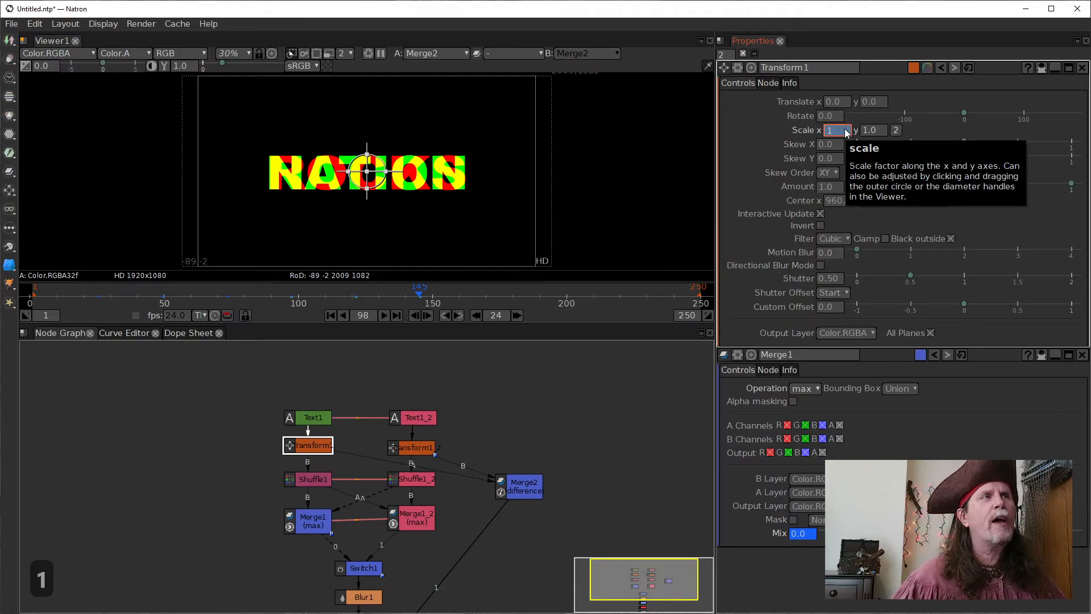
{"action": "key", "text": "Return"}
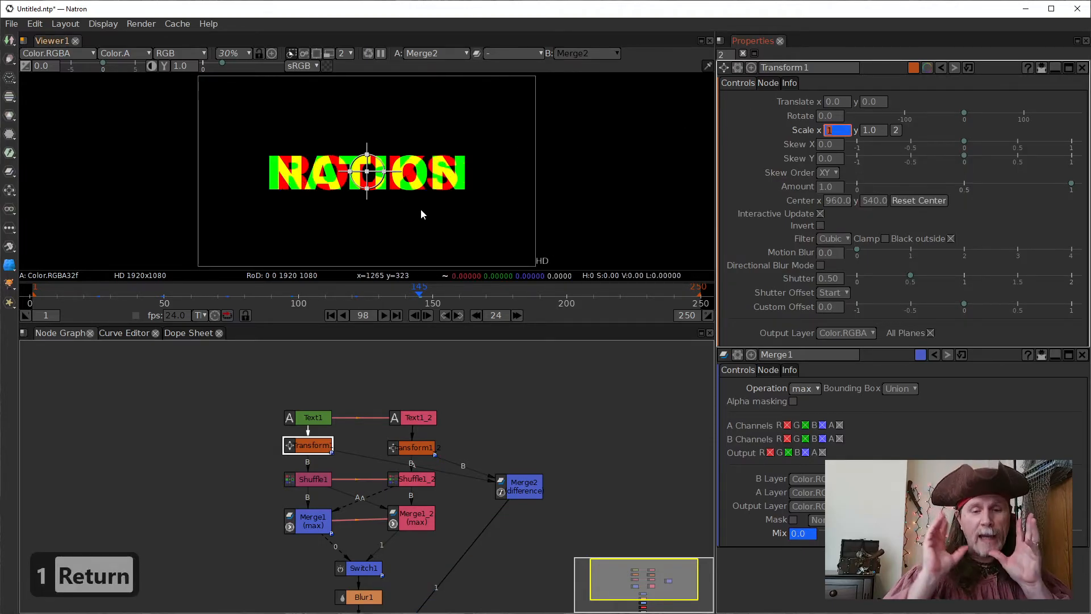
Reduce Transform1_2's scale to 0.9 and split it into separate x and y values
{"action": "double_click", "coordinate": [414, 450]}
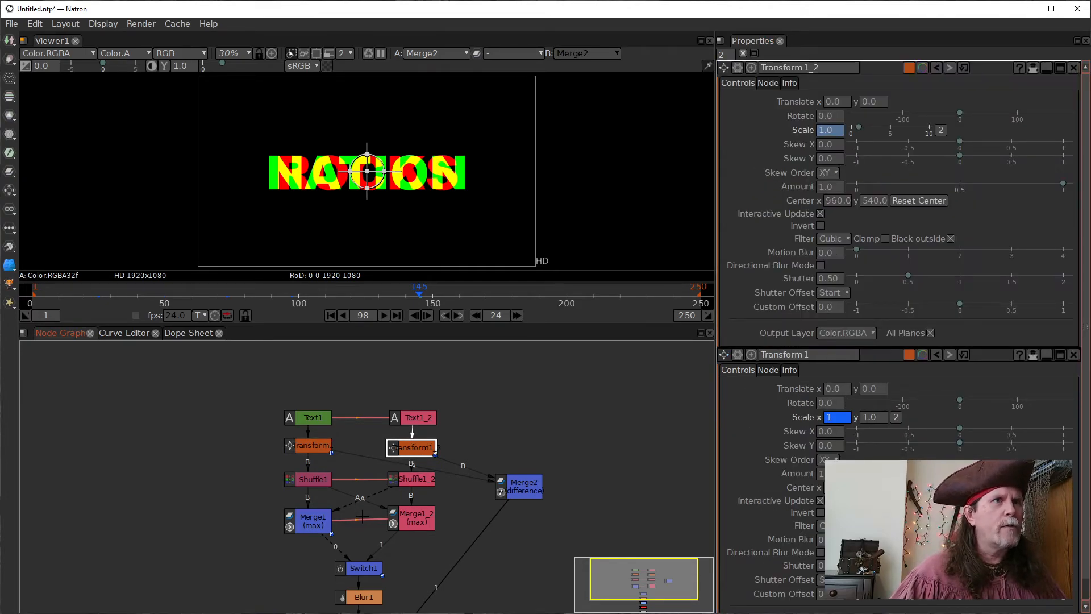
{"action": "left_click", "coordinate": [830, 130]}
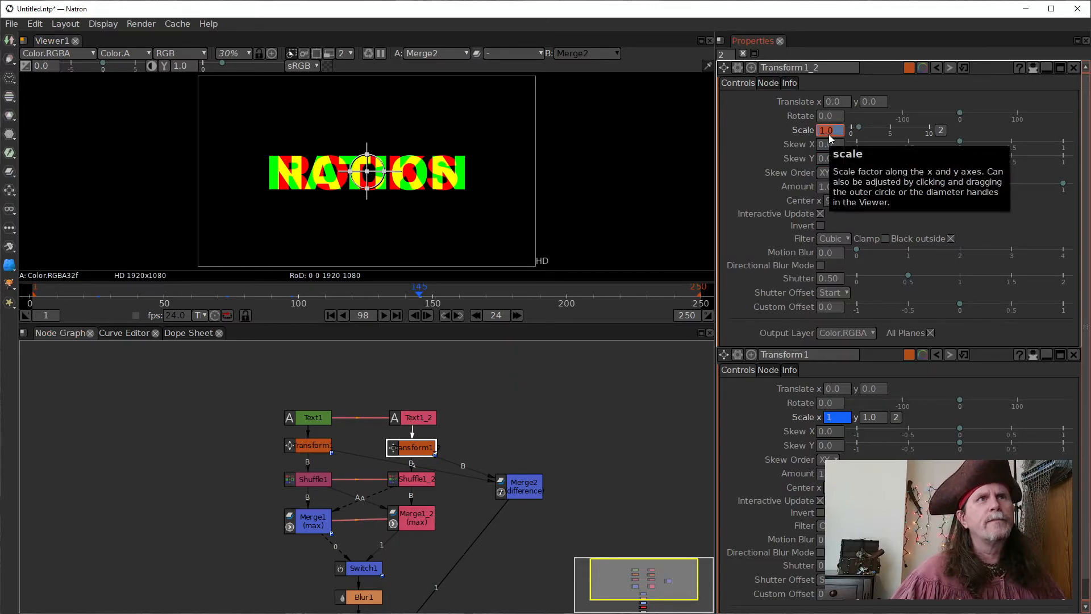
{"action": "double_click", "coordinate": [830, 130]}
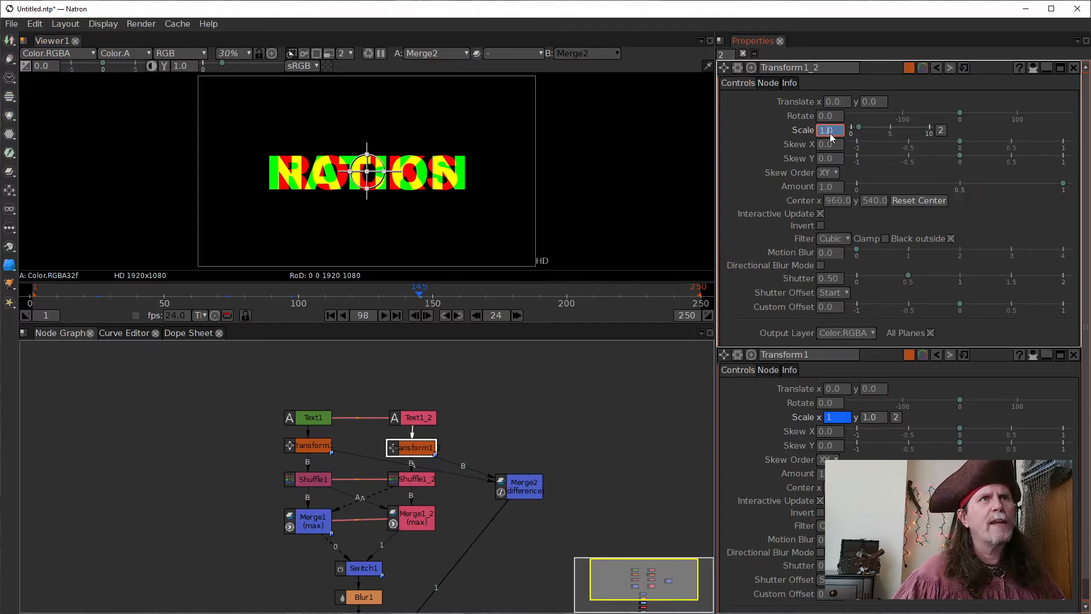
{"action": "scroll", "coordinate": [831, 135], "scroll_direction": "down", "scroll_amount": 1}
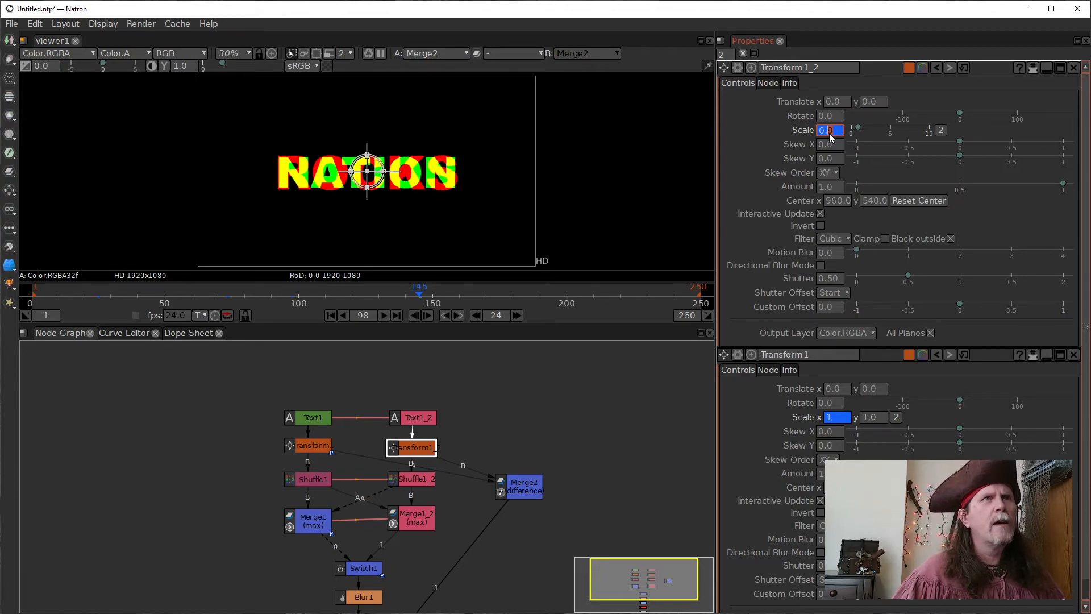
{"action": "right_click", "coordinate": [830, 132]}
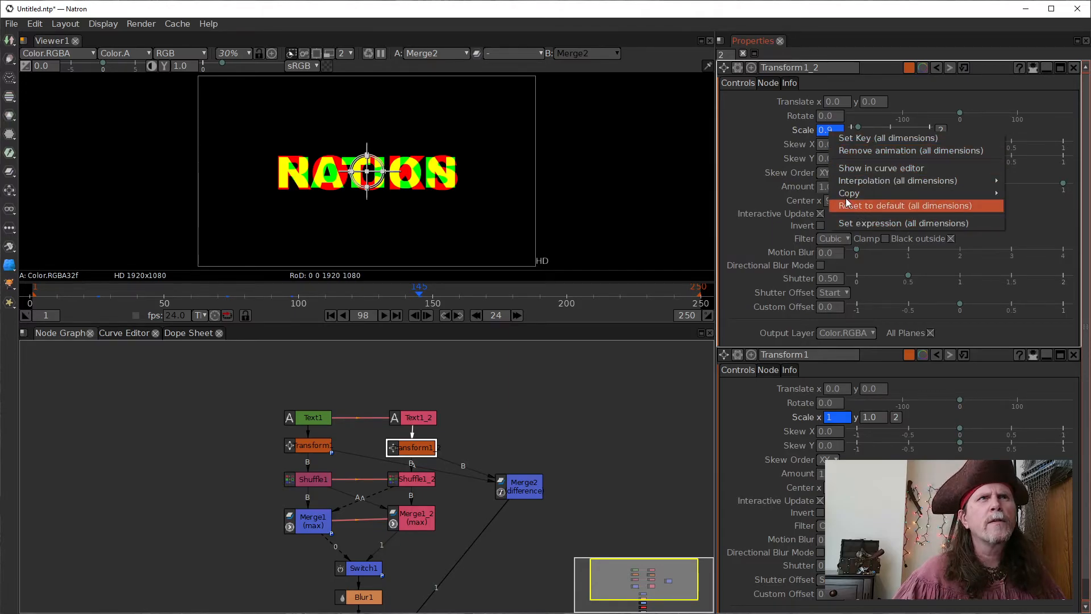
{"action": "left_click", "coordinate": [776, 146]}
{"action": "left_click", "coordinate": [941, 131]}
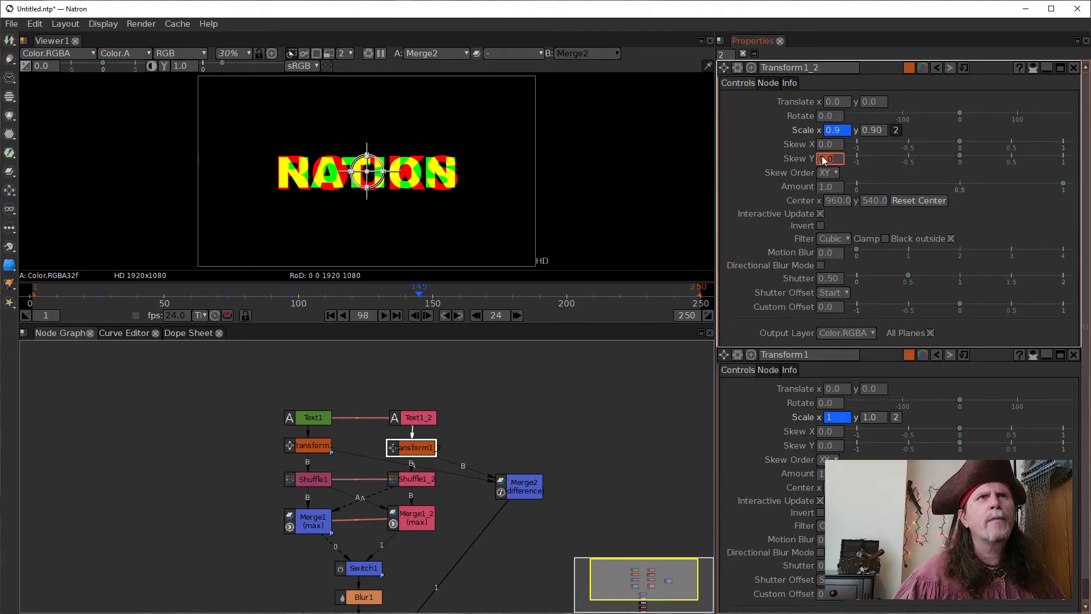
Set Transform1_2's scale y to 1 and fine-tune its scale x around 0.9
{"action": "right_click", "coordinate": [872, 129]}
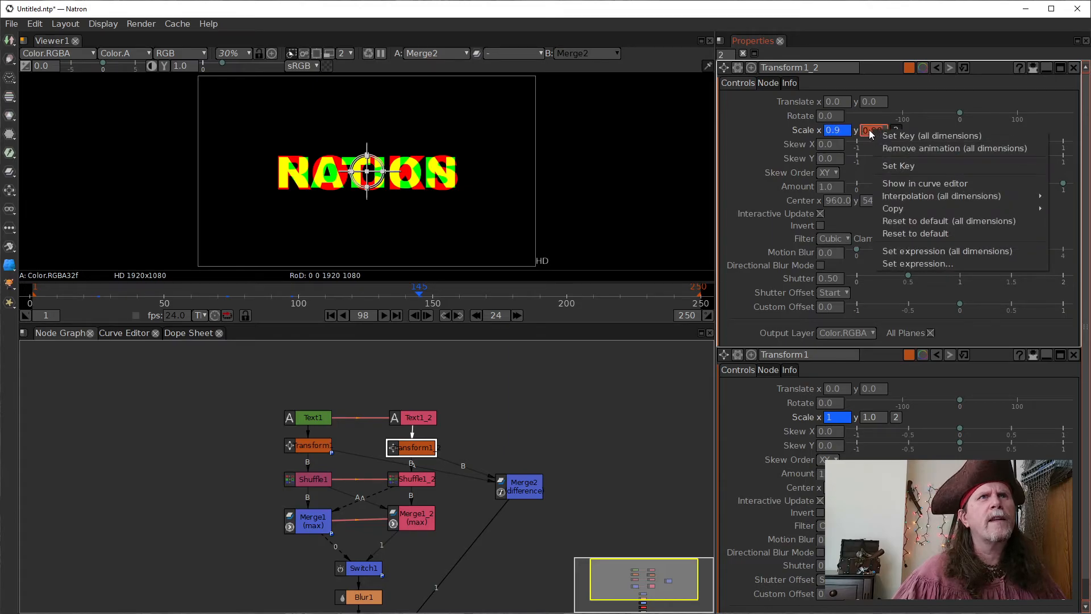
{"action": "left_click", "coordinate": [870, 130]}
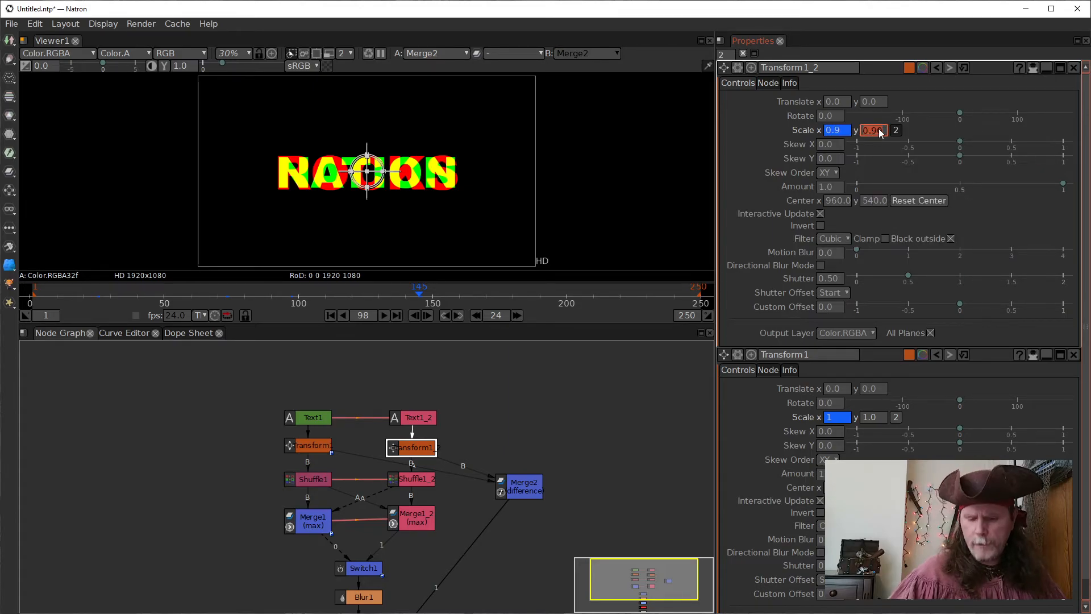
{"action": "type", "text": "1"}
{"action": "key", "text": "Return"}
{"action": "left_click", "coordinate": [836, 132]}
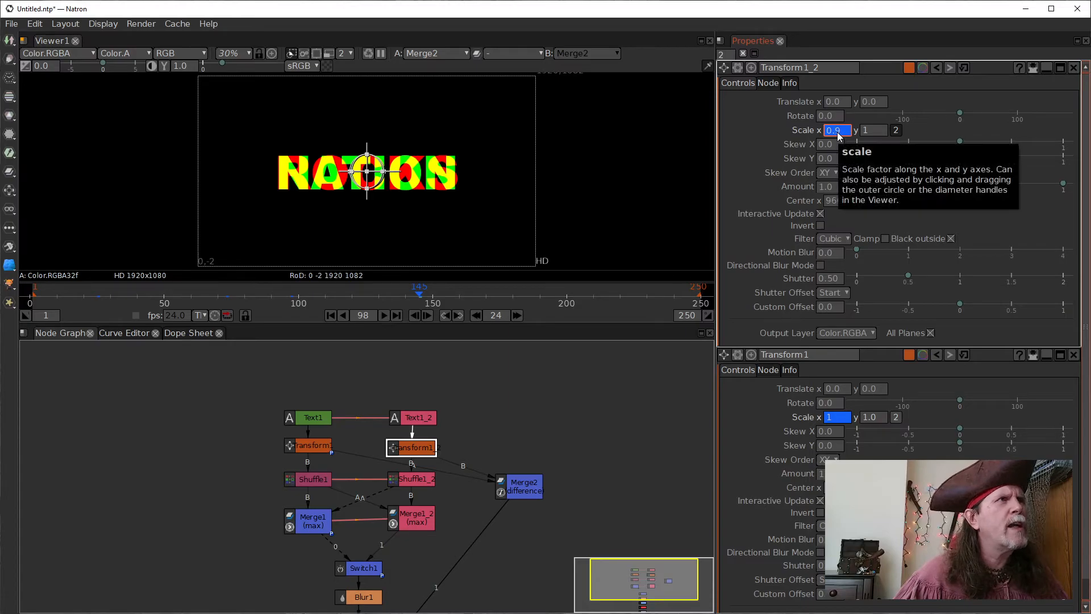
{"action": "type", "text": "0"}
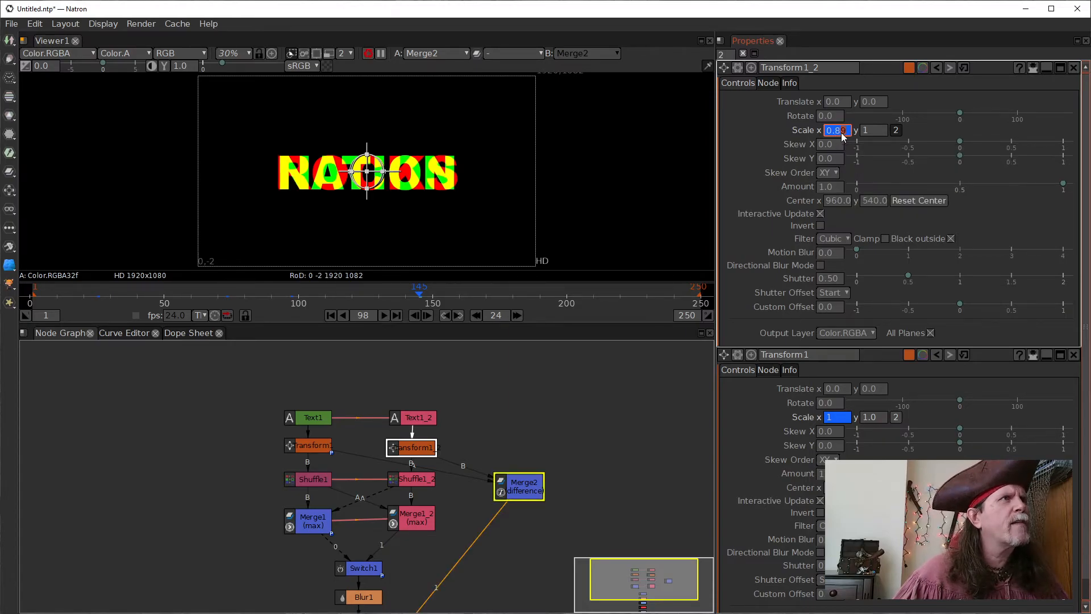
{"action": "key", "text": "Up"}
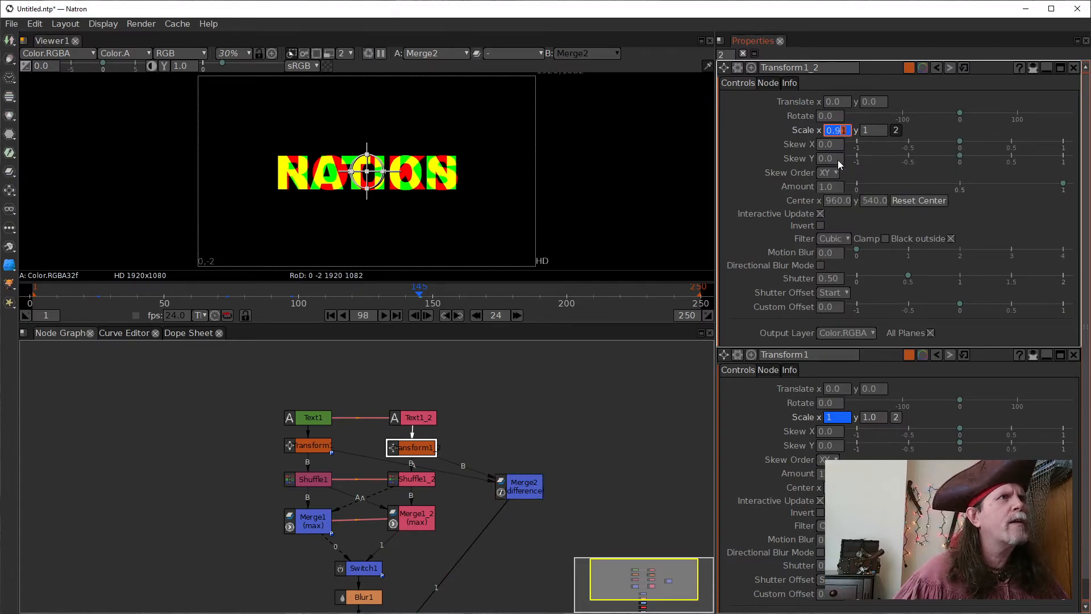
Go to frame 97 and reconnect Viewer1's input from Merge2 to Switch1
{"action": "left_click_drag", "start_coordinate": [503, 539], "coordinate": [497, 508]}
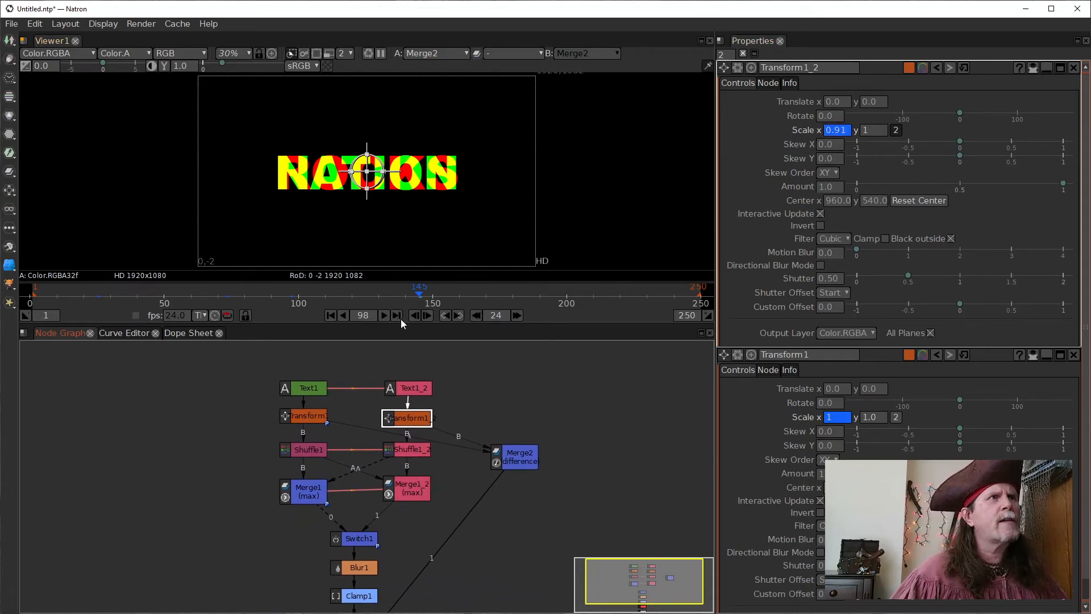
{"action": "left_click", "coordinate": [295, 296]}
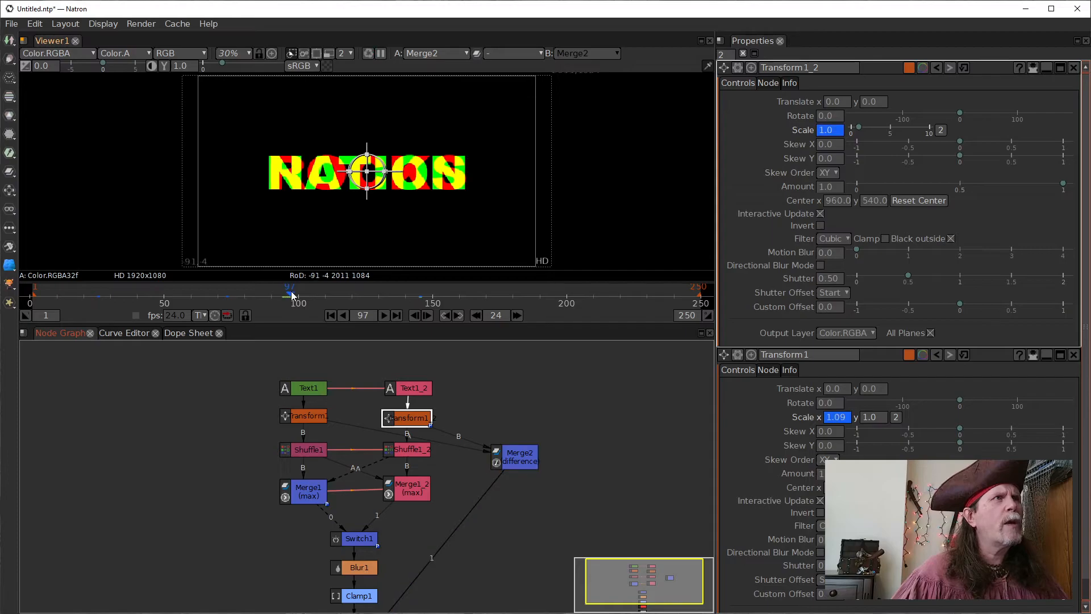
{"action": "mouse_move", "coordinate": [299, 295]}
{"action": "left_mouse_down"}
{"action": "mouse_move", "coordinate": [442, 291]}
{"action": "mouse_move", "coordinate": [66, 296]}
{"action": "mouse_move", "coordinate": [291, 295]}
{"action": "left_mouse_up"}
{"action": "left_click_drag", "start_coordinate": [521, 539], "coordinate": [509, 494]}
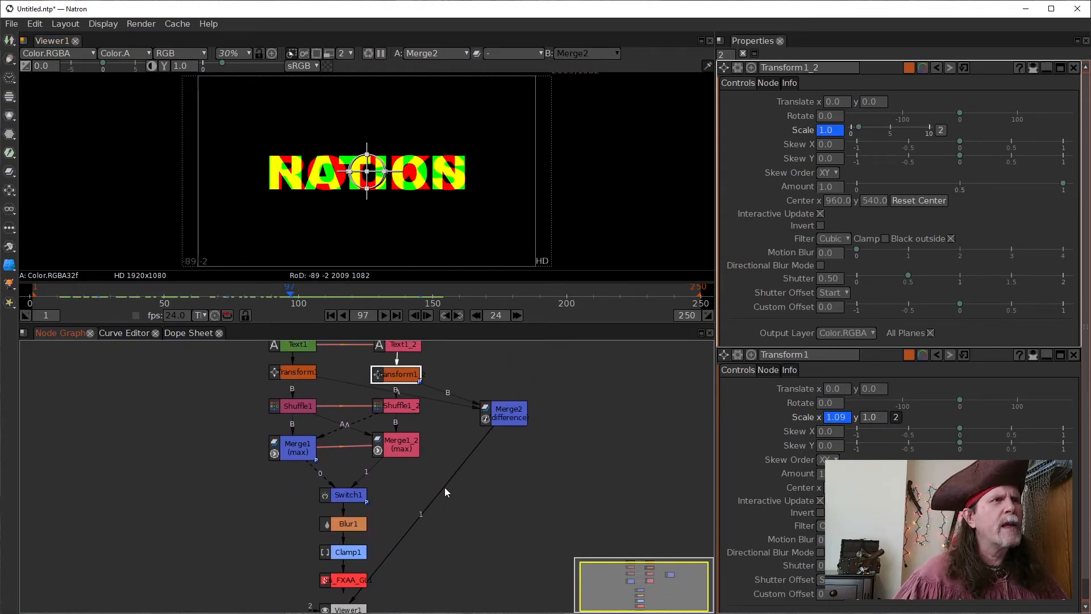
{"action": "left_click_drag", "start_coordinate": [432, 508], "coordinate": [348, 494]}
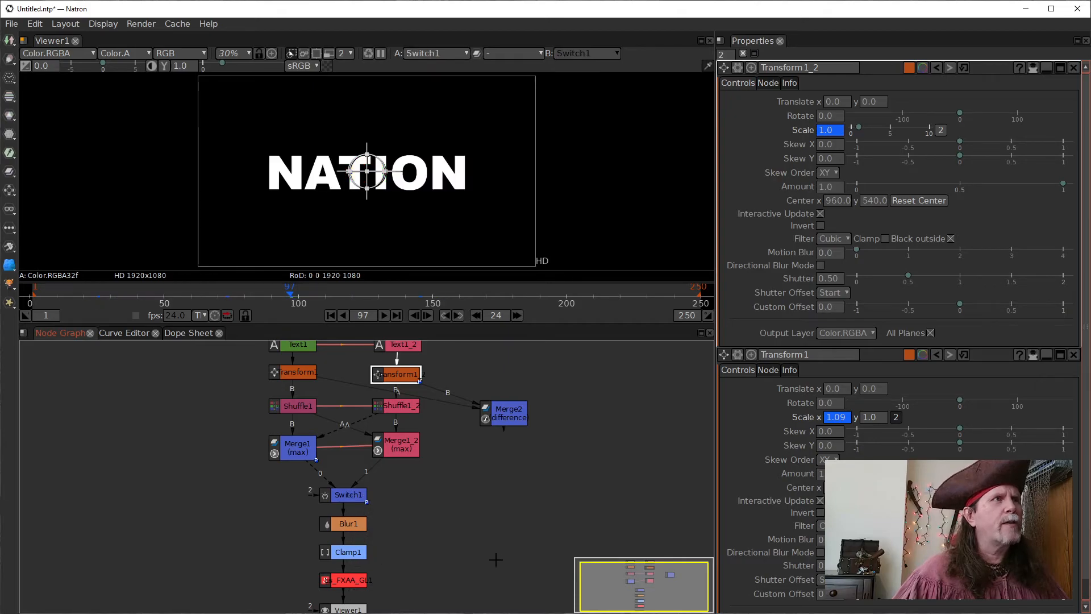
Show Blur1's output in the viewer and open the settings of Merge1 and Blur1
{"action": "left_click_drag", "start_coordinate": [465, 531], "coordinate": [477, 450]}
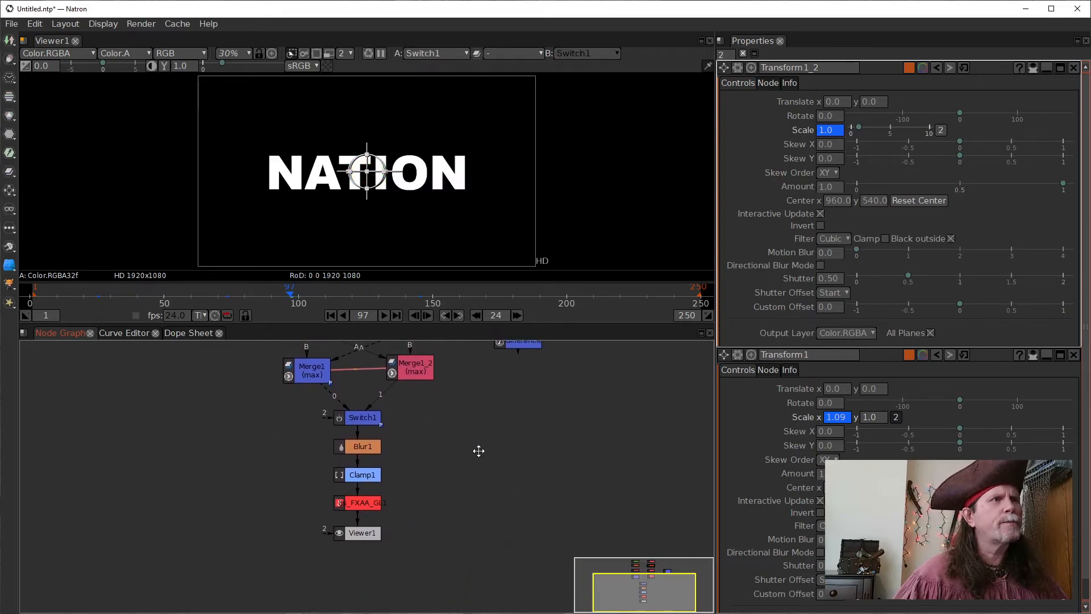
{"action": "left_click", "coordinate": [364, 449]}
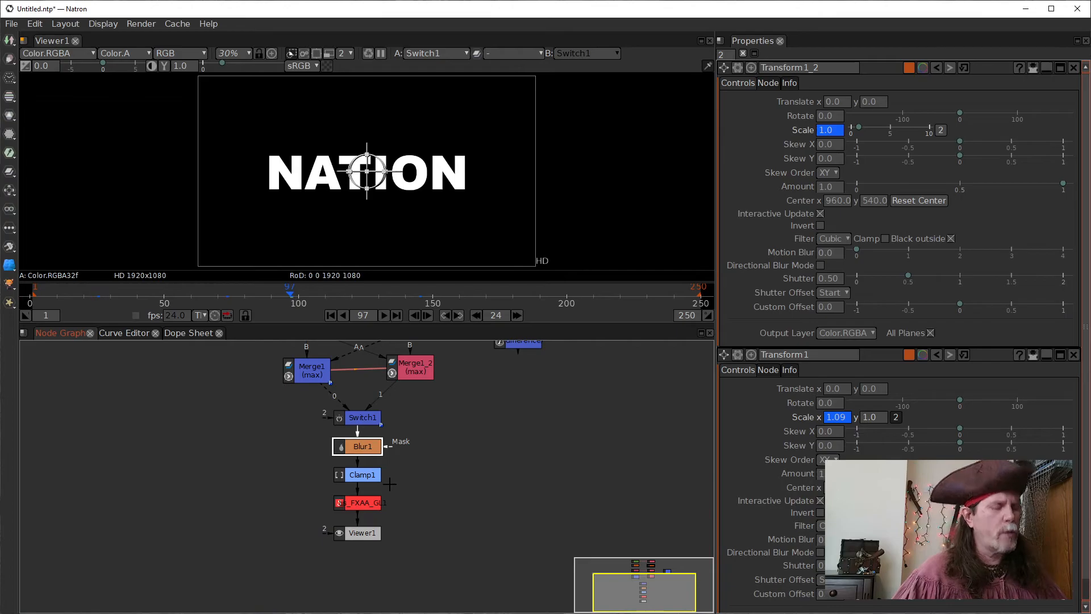
{"action": "key", "text": "1"}
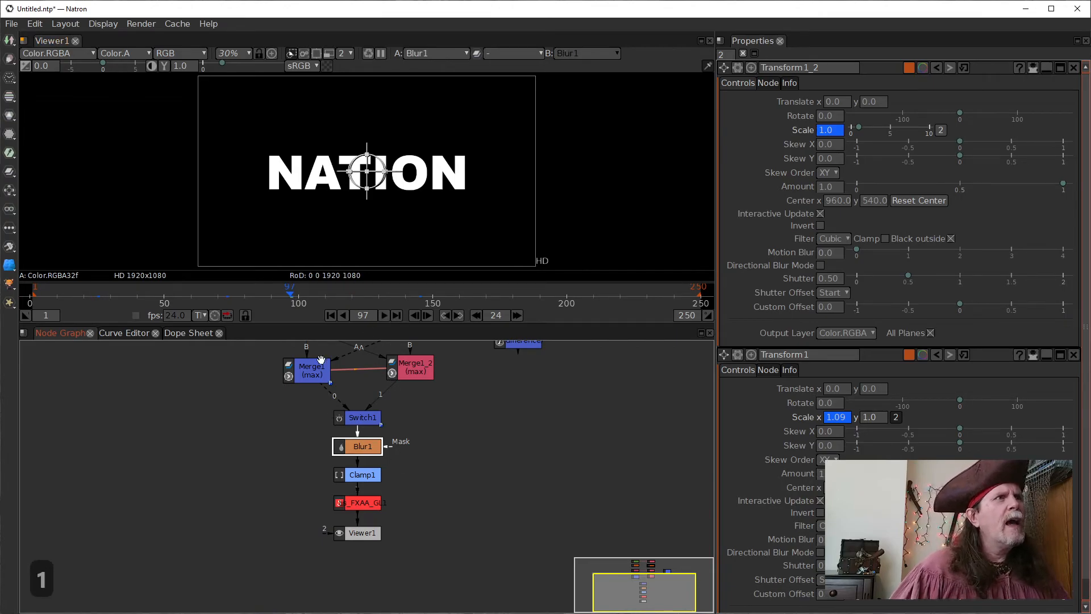
{"action": "left_click", "coordinate": [304, 371]}
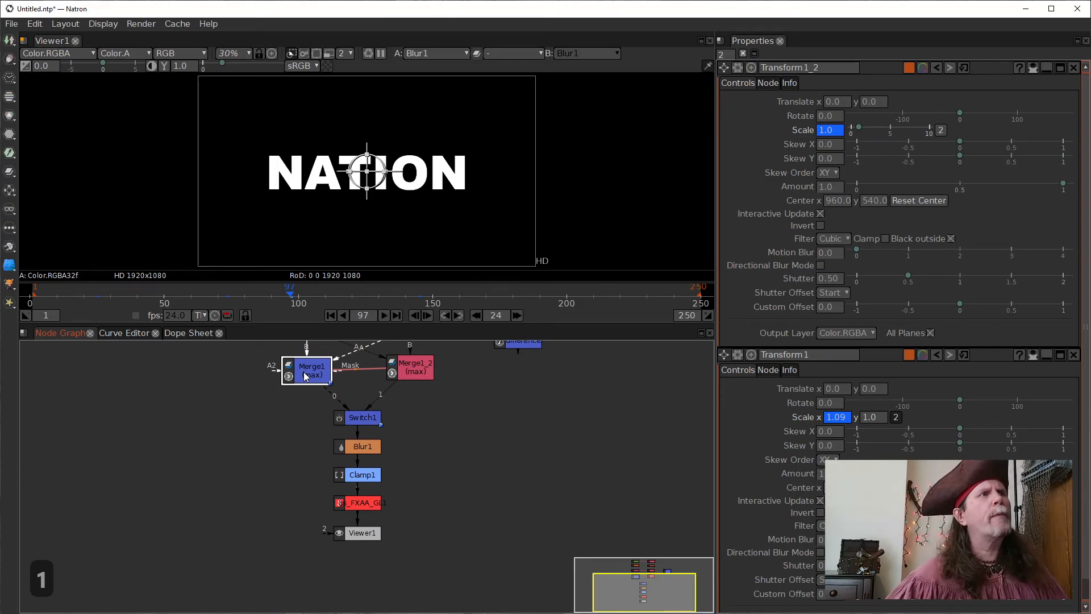
{"action": "double_click", "coordinate": [303, 372]}
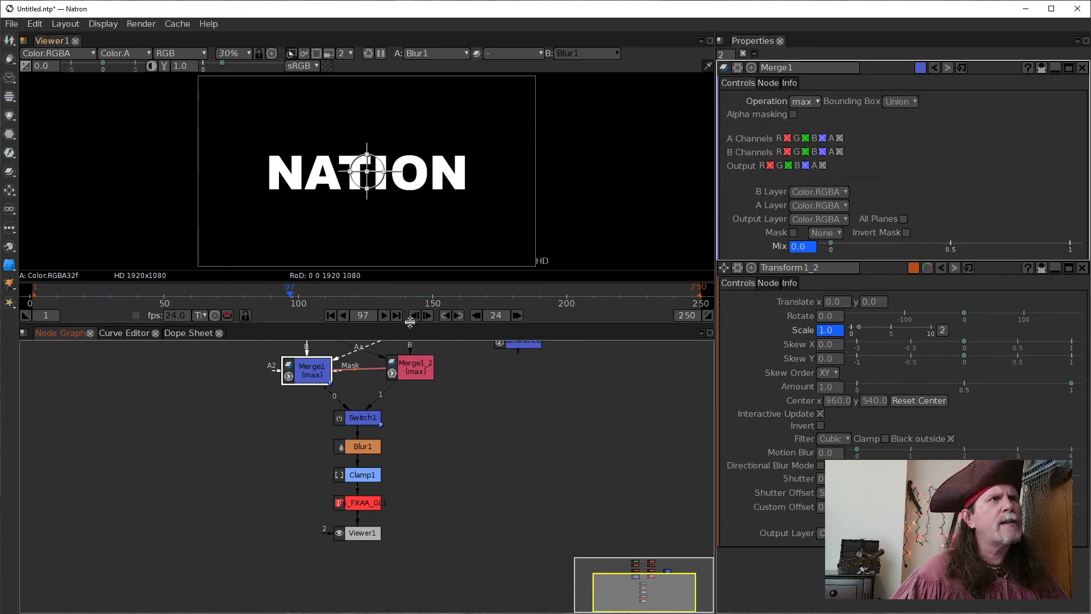
{"action": "left_click", "coordinate": [370, 446]}
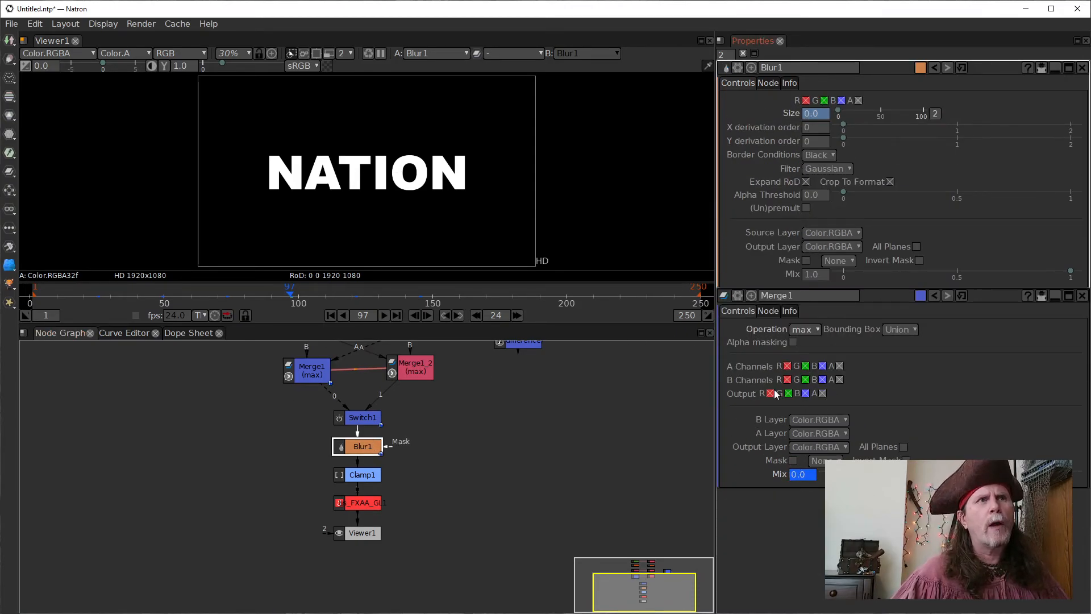
Keyframe Blur1's size at 0 on frame 97 and at 1 on frame 121
{"action": "left_click", "coordinate": [805, 114]}
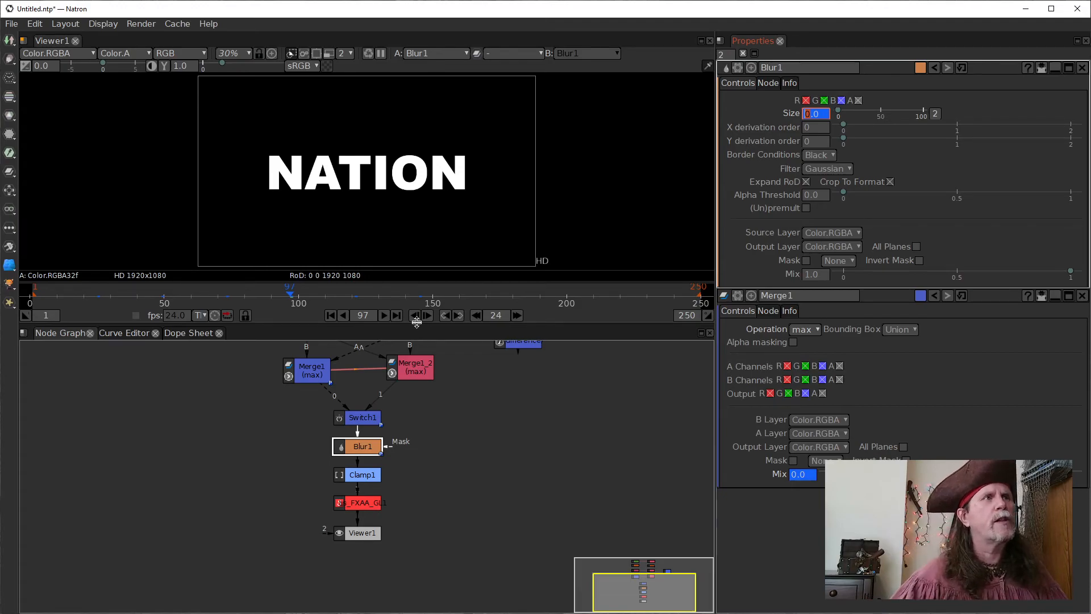
{"action": "left_click", "coordinate": [458, 315]}
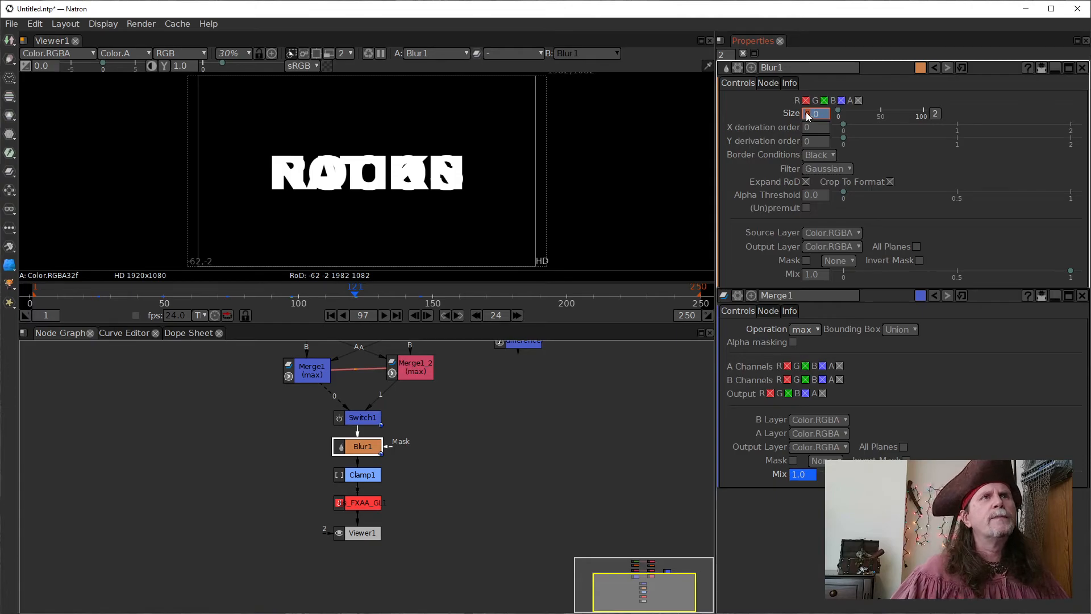
{"action": "scroll", "coordinate": [807, 113], "scroll_direction": "up", "scroll_amount": 1}
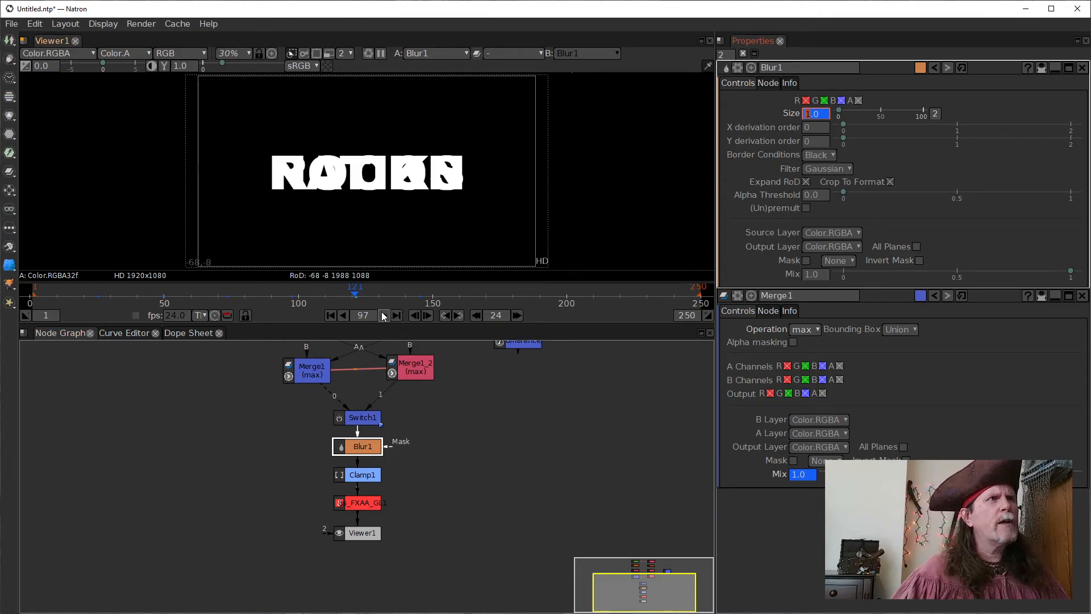
{"action": "left_click", "coordinate": [415, 317]}
{"action": "left_click", "coordinate": [428, 317]}
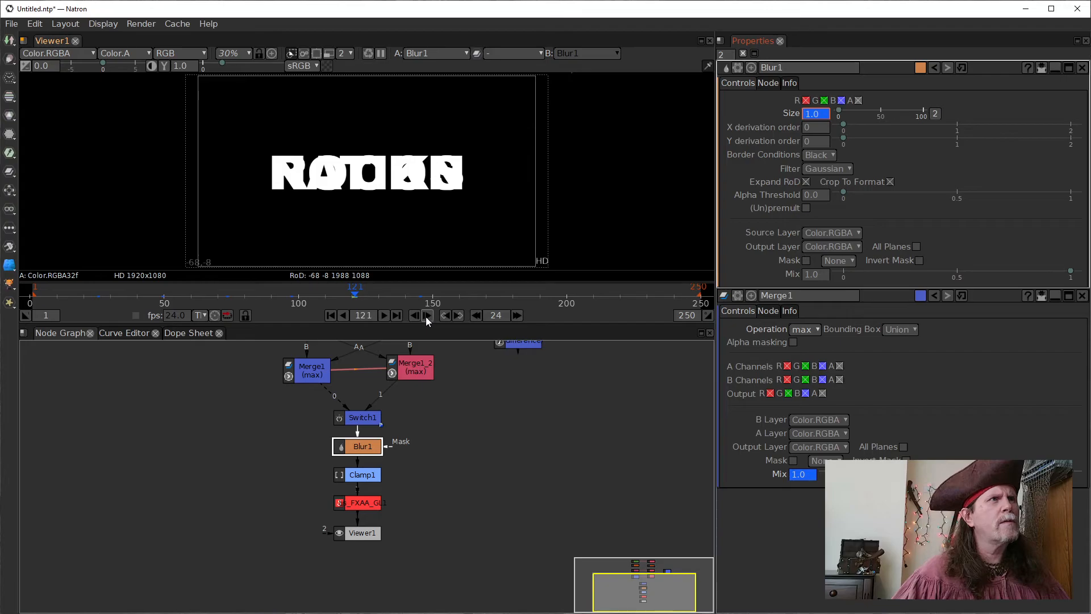
Move the Viewer1 node beside the node chain and check the alpha channel of Blur1's output
{"action": "left_click_drag", "start_coordinate": [362, 534], "coordinate": [259, 507]}
{"action": "left_click", "coordinate": [307, 370]}
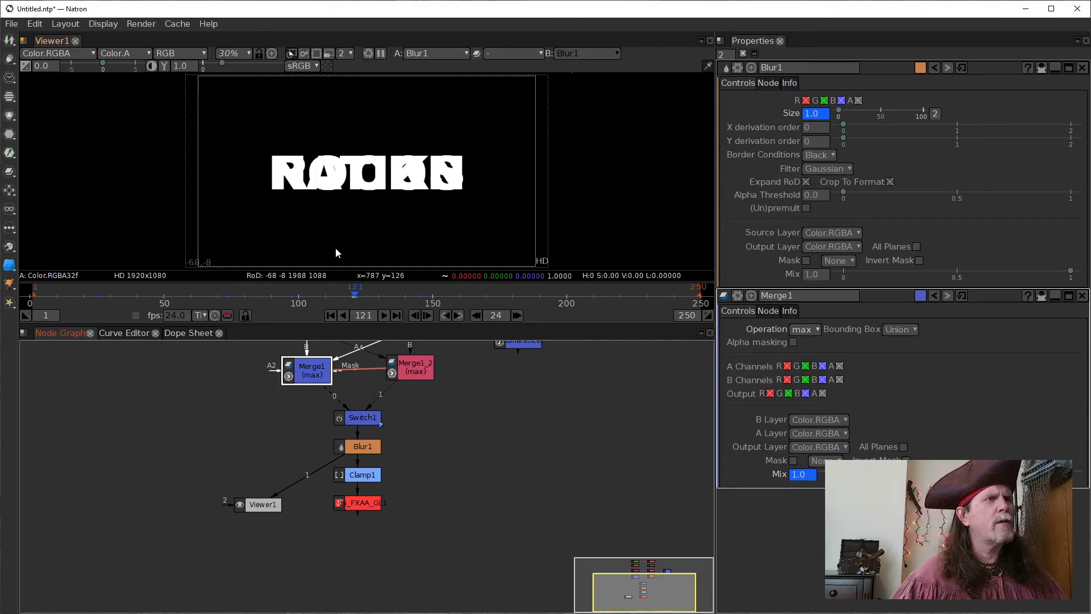
{"action": "left_click", "coordinate": [372, 446]}
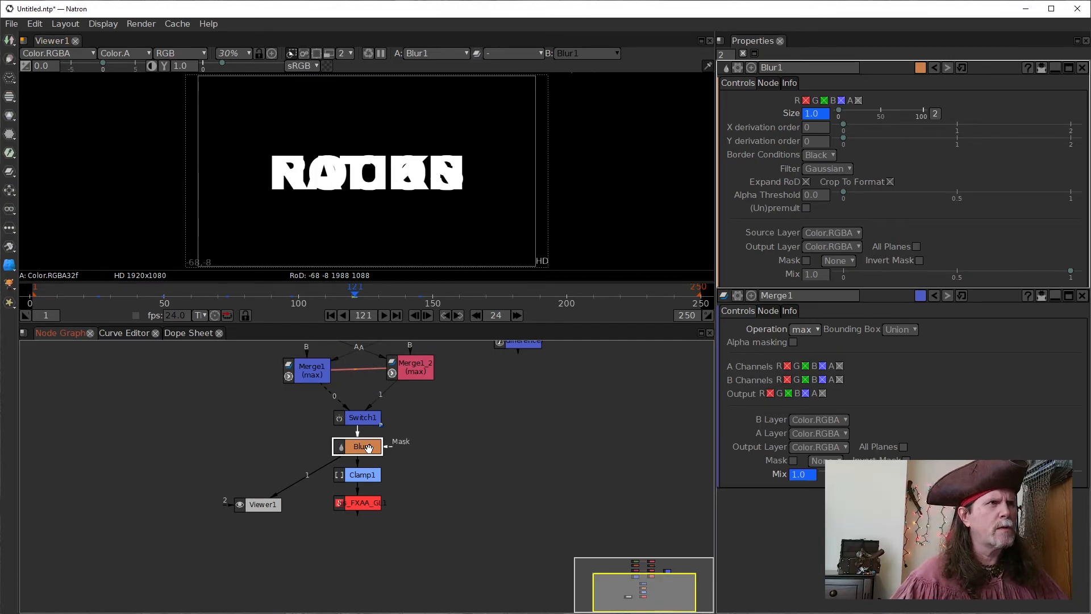
{"action": "left_click", "coordinate": [360, 199]}
{"action": "key", "text": "a"}
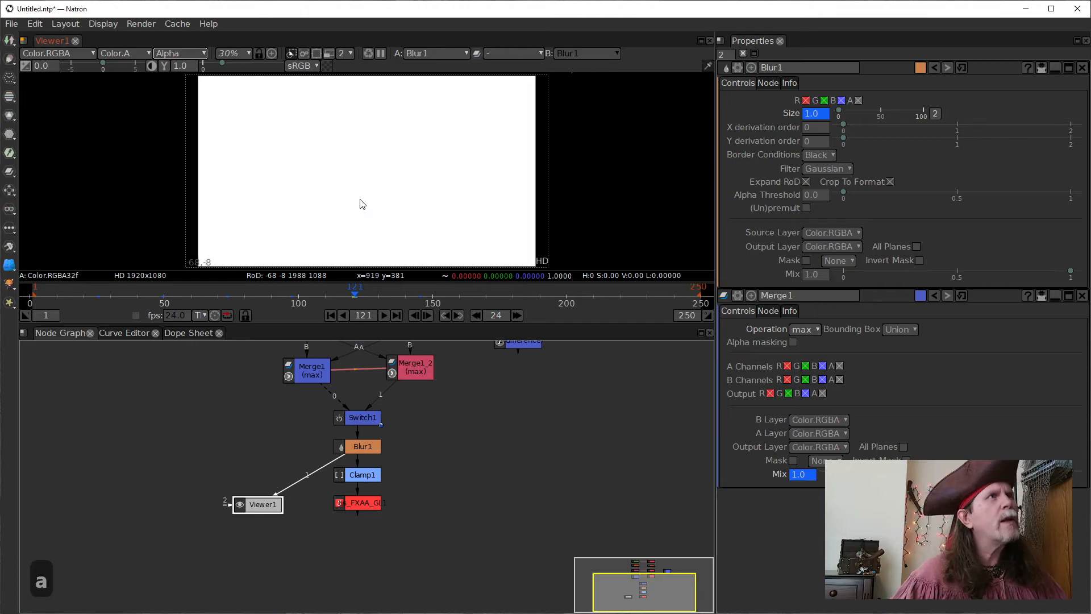
{"action": "key", "text": "a"}
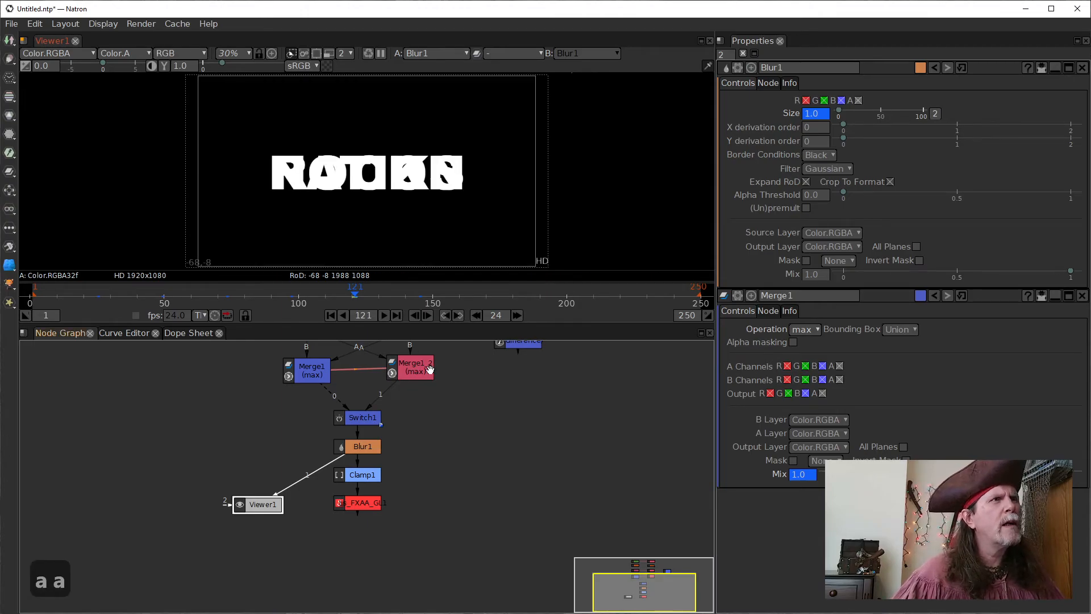
Compare the Merge1_2 output with the Blur1 output in the viewer
{"action": "left_click", "coordinate": [421, 364]}
{"action": "key", "text": "1"}
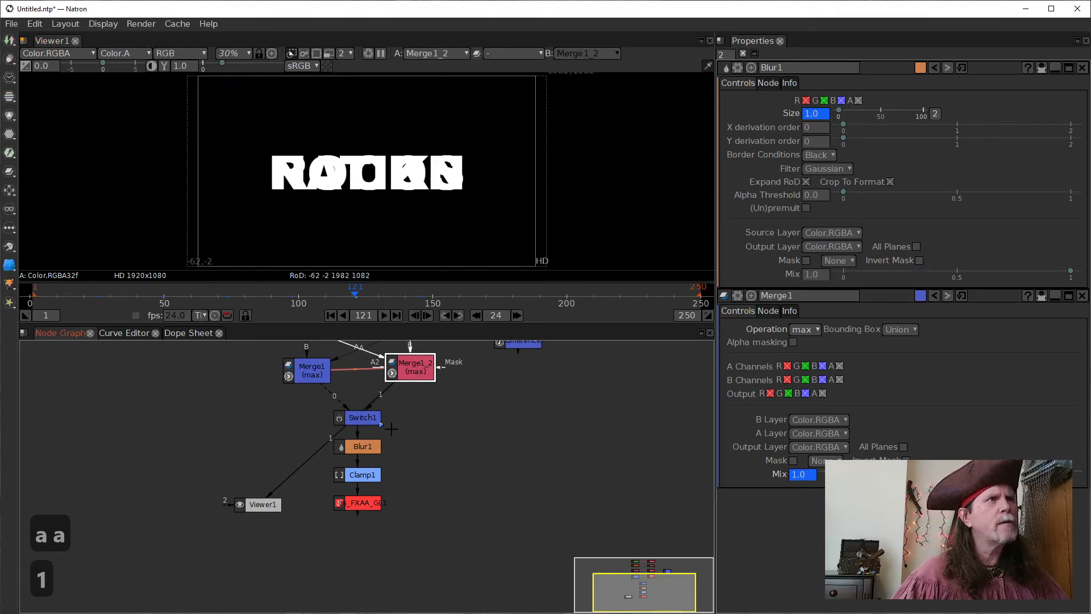
{"action": "left_click", "coordinate": [366, 444]}
{"action": "key", "text": "1"}
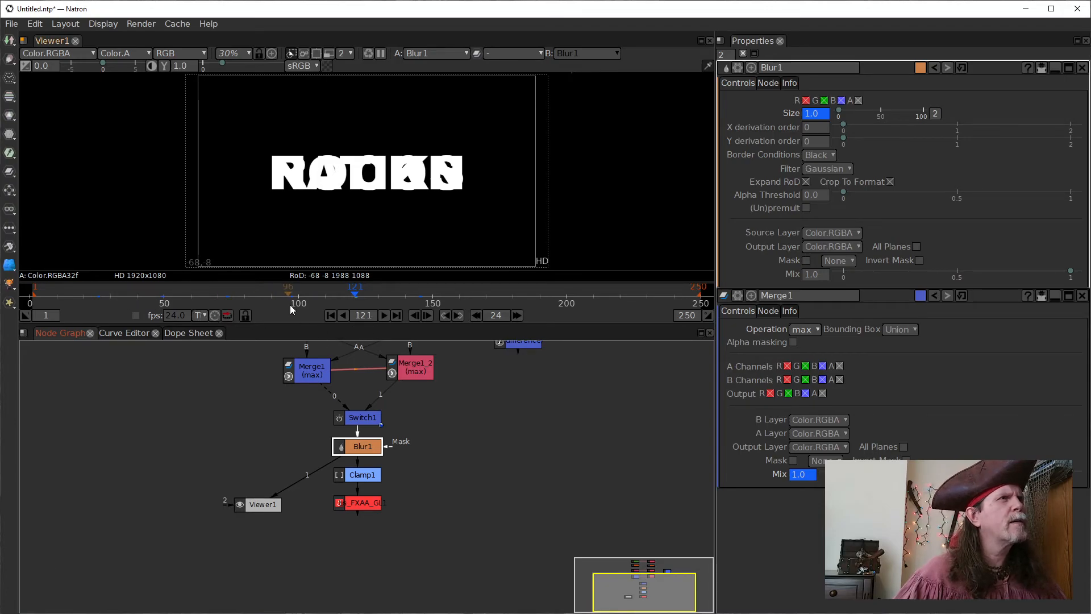
Try a Blur1 size of 0 on frame 121, then restore the size to 1 on that frame
{"action": "left_click", "coordinate": [817, 114]}
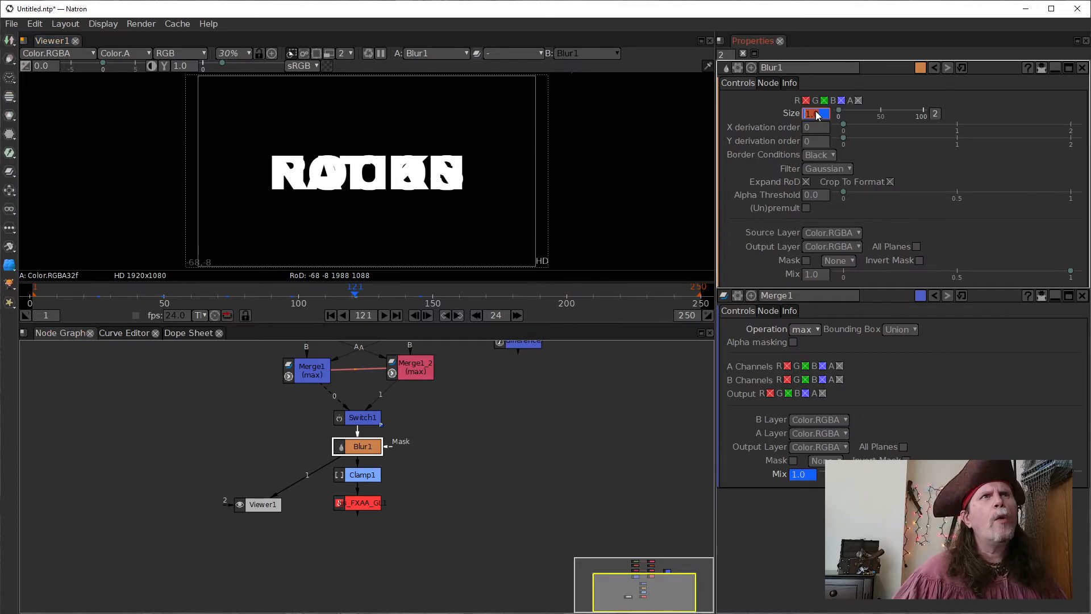
{"action": "type", "text": "0"}
{"action": "key", "text": "Return"}
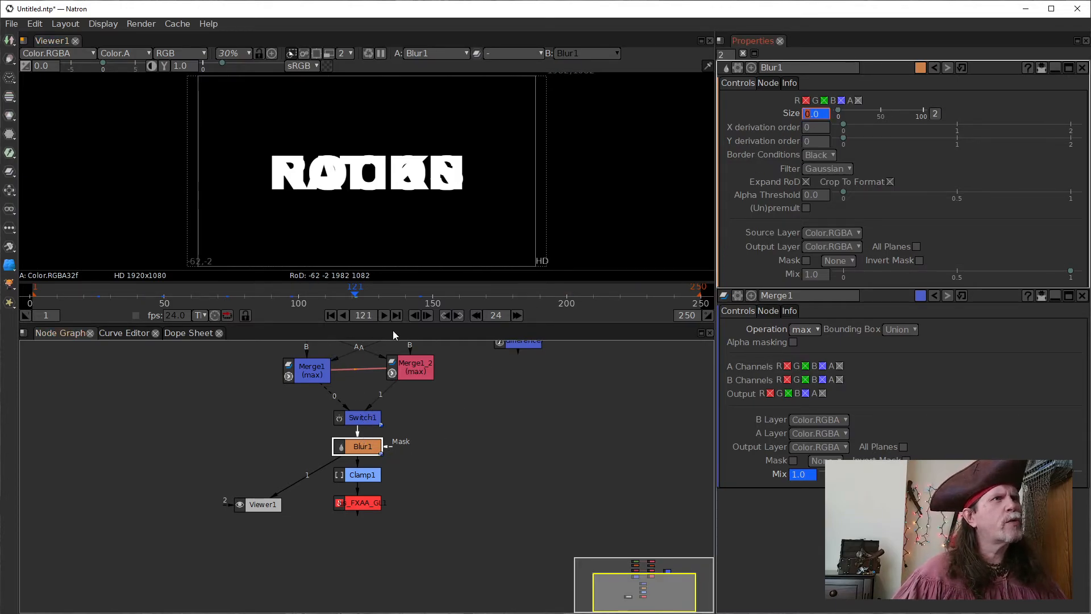
{"action": "left_click", "coordinate": [445, 315]}
{"action": "left_click", "coordinate": [445, 315]}
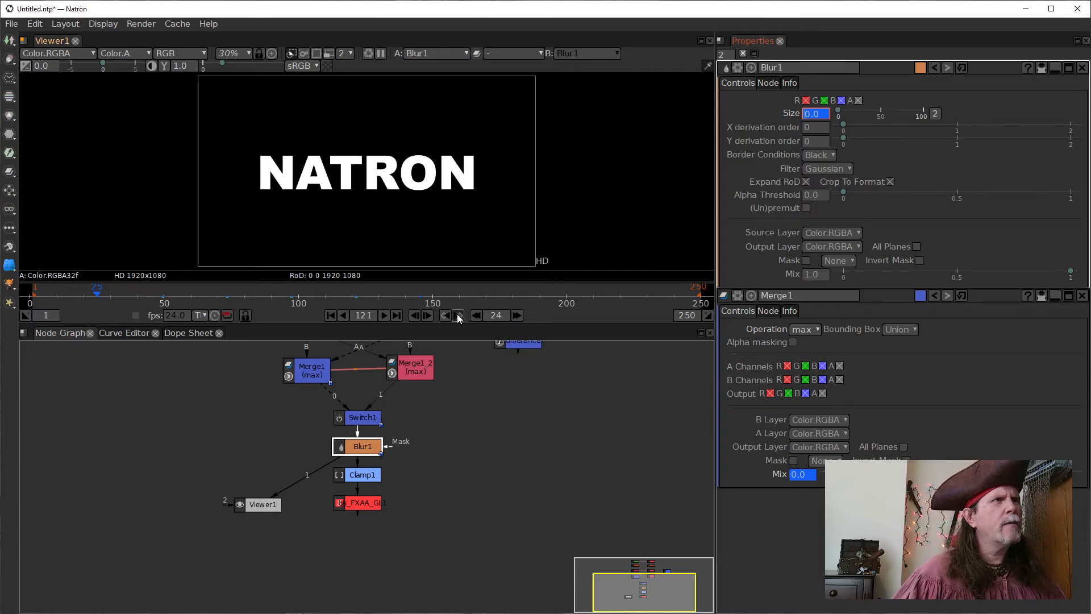
{"action": "left_click", "coordinate": [457, 316]}
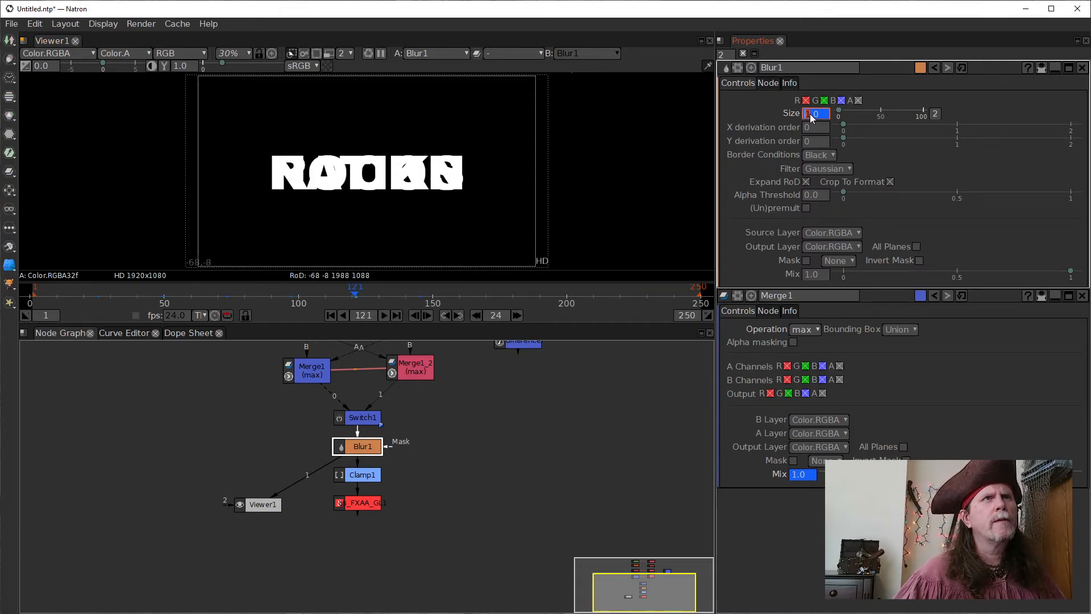
{"action": "type", "text": "1"}
{"action": "key", "text": "Return"}
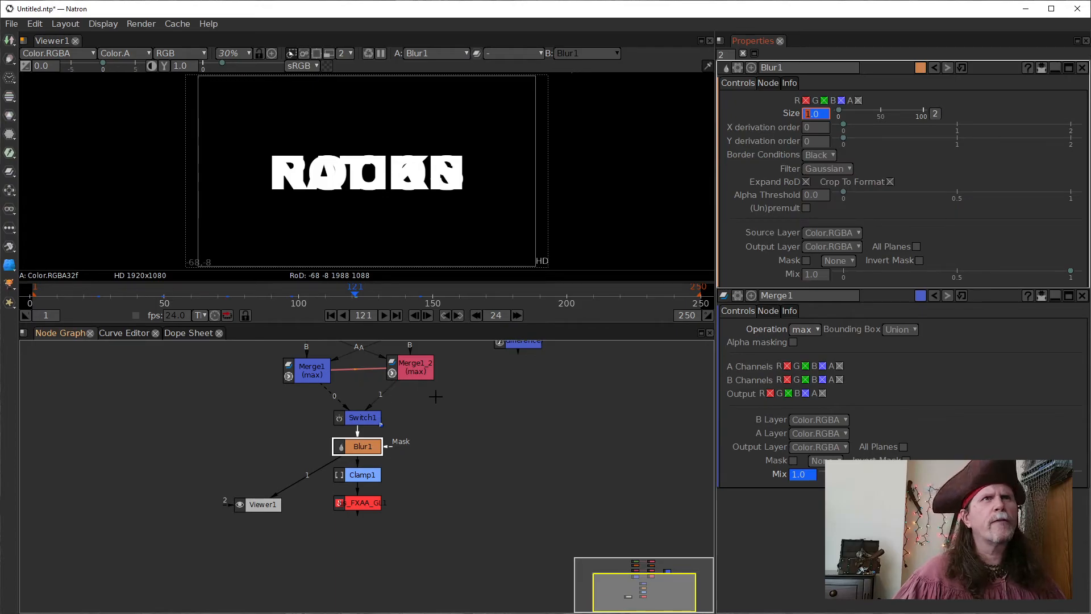
Compare the outputs of Switch1, Merge1, Merge1_2 and Blur1 in the viewer at frame 121
{"action": "left_click", "coordinate": [366, 420]}
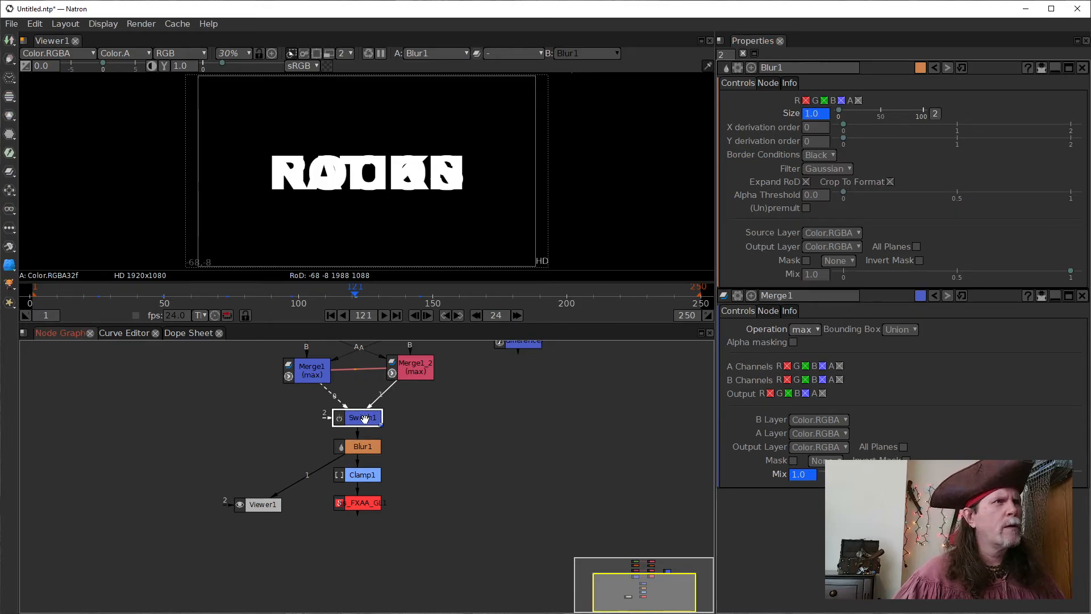
{"action": "key", "text": "1"}
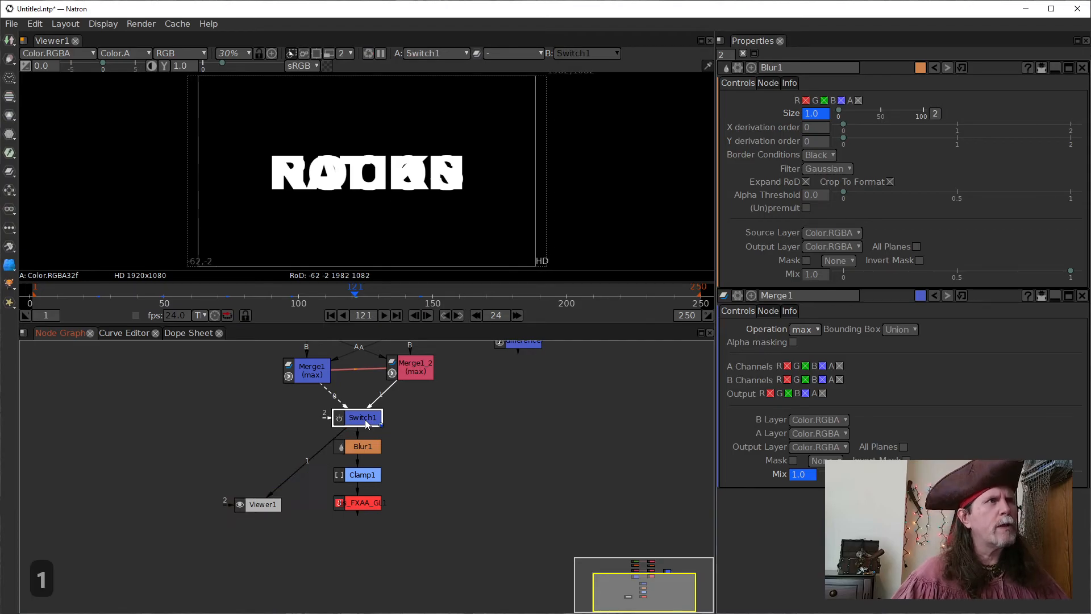
{"action": "left_click", "coordinate": [326, 370]}
{"action": "key", "text": "1"}
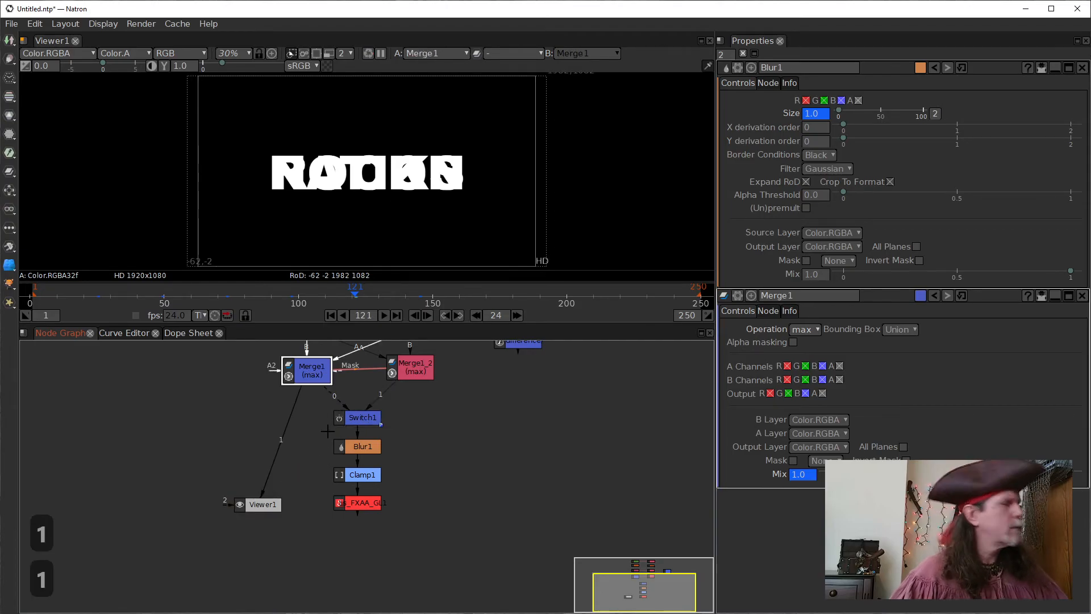
{"action": "left_click", "coordinate": [365, 423]}
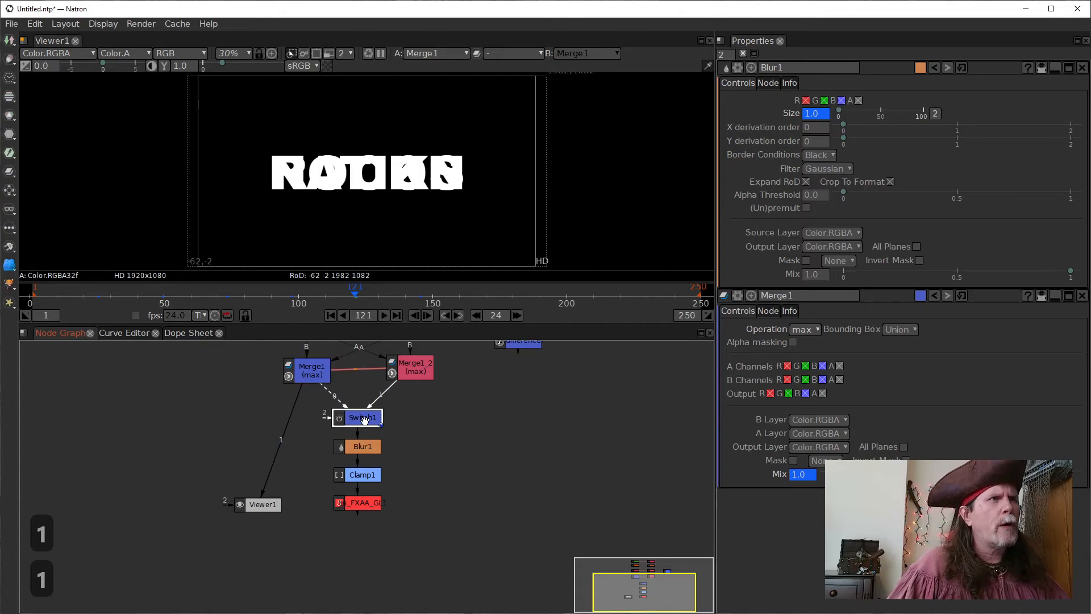
{"action": "left_click", "coordinate": [316, 379]}
{"action": "left_click", "coordinate": [421, 371]}
{"action": "key", "text": "1"}
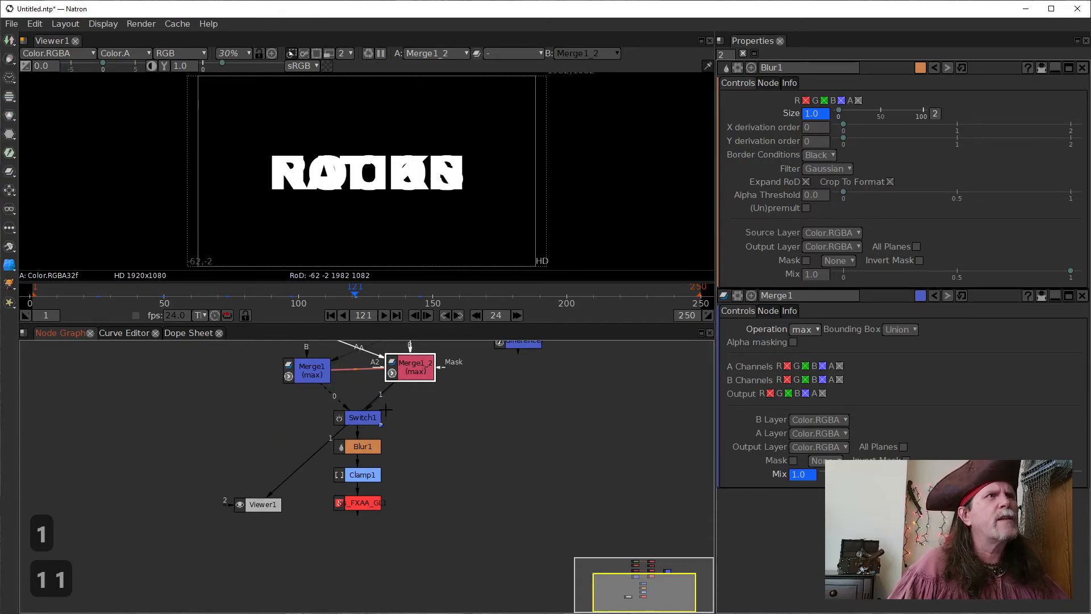
{"action": "left_click", "coordinate": [369, 419]}
{"action": "left_click", "coordinate": [362, 446]}
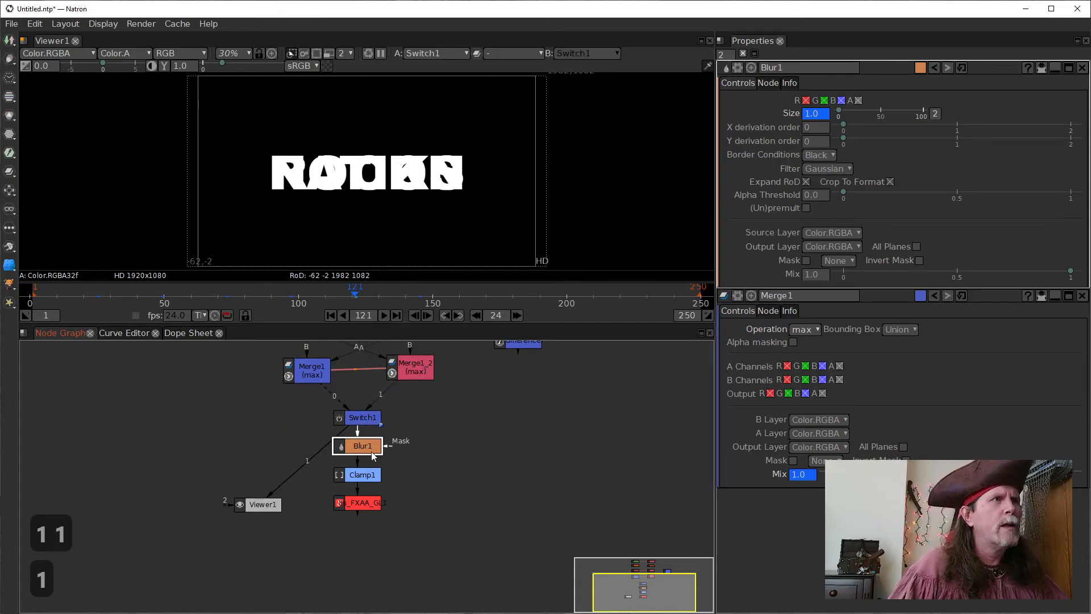
{"action": "key", "text": "1"}
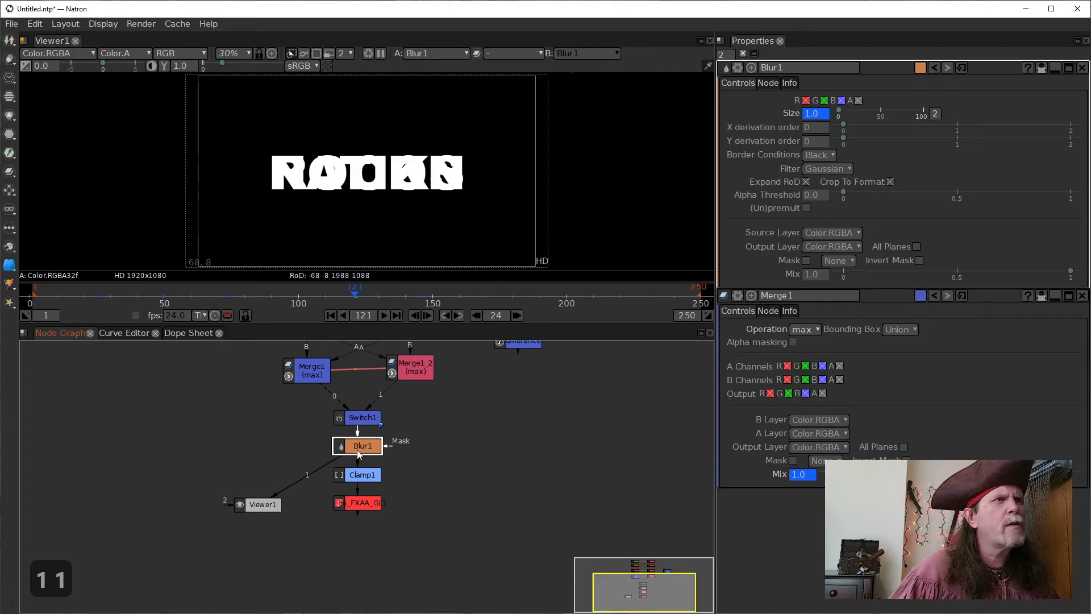
Examine the animation curves of Blur1's size x and y, then return to the node graph
{"action": "left_click", "coordinate": [815, 115]}
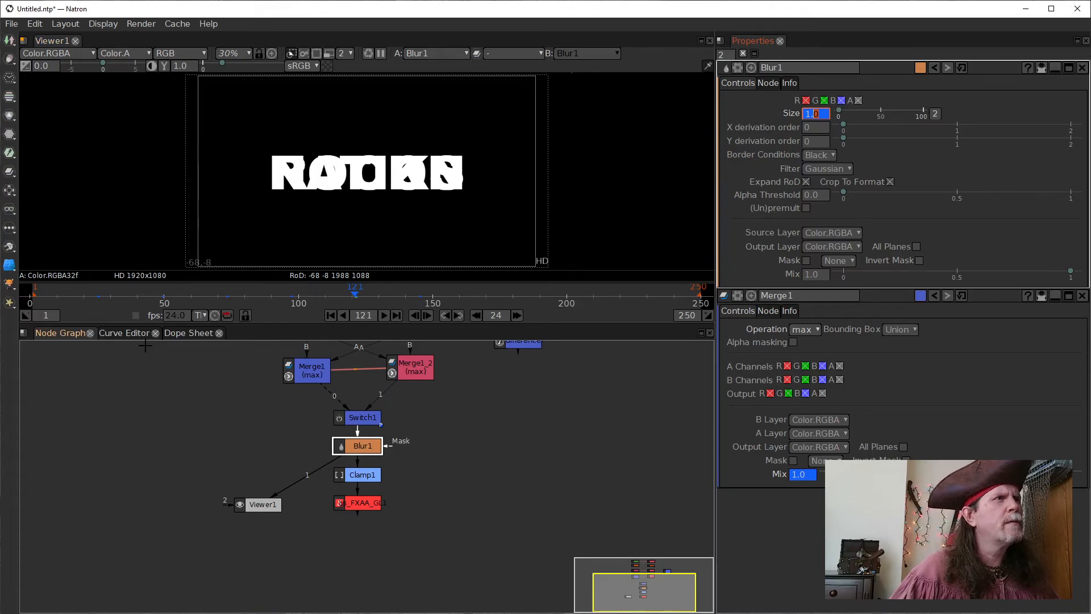
{"action": "left_click", "coordinate": [127, 333]}
{"action": "scroll", "coordinate": [441, 436], "scroll_direction": "up", "scroll_amount": 3}
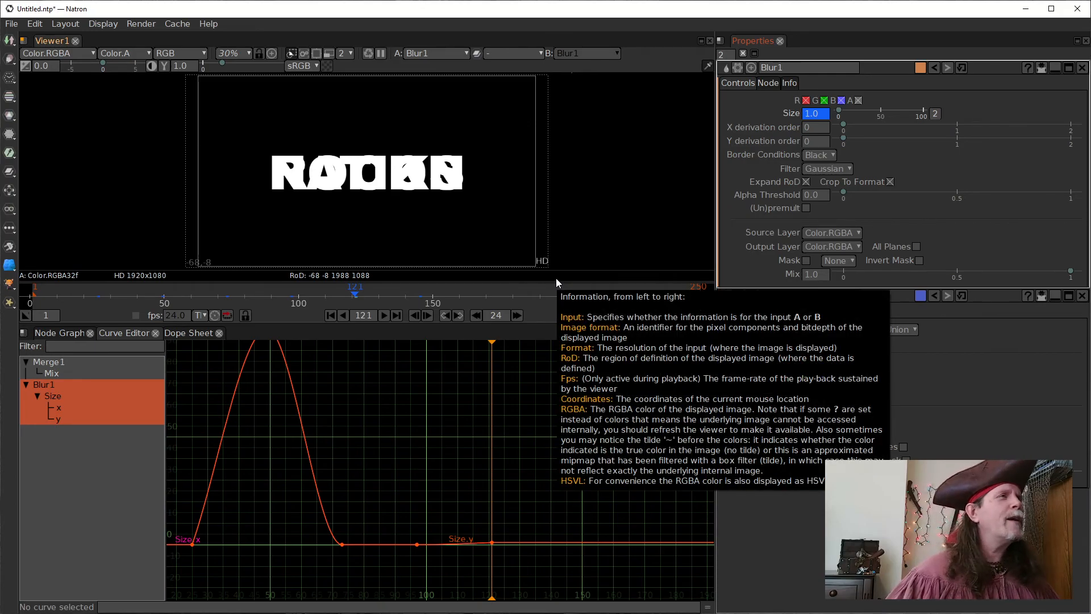
{"action": "left_click", "coordinate": [57, 333]}
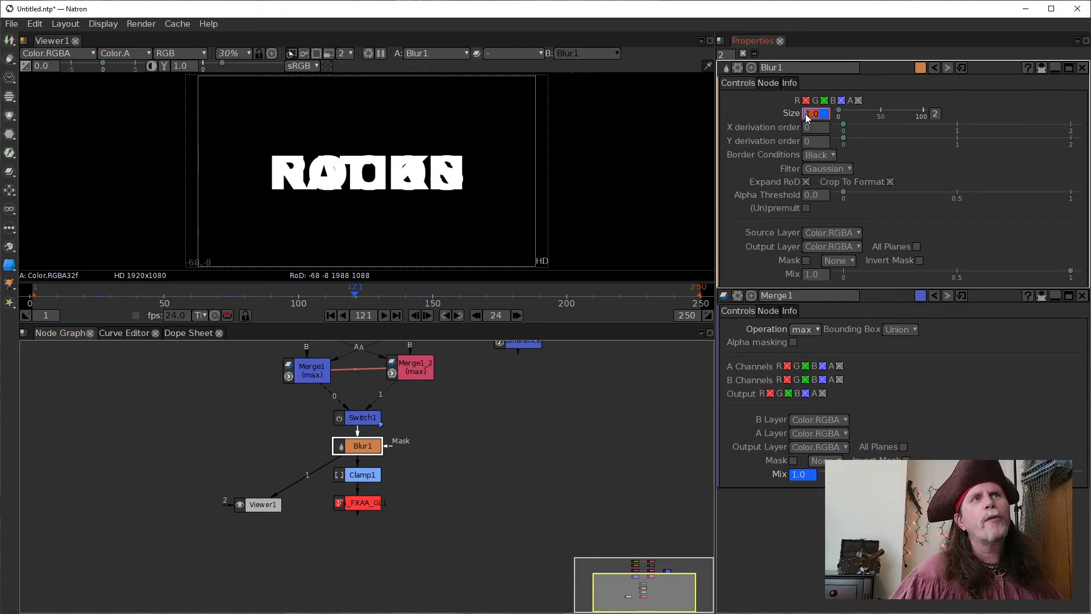
Set Blur1's size to 100 on frame 121
{"action": "mouse_move", "coordinate": [807, 127]}
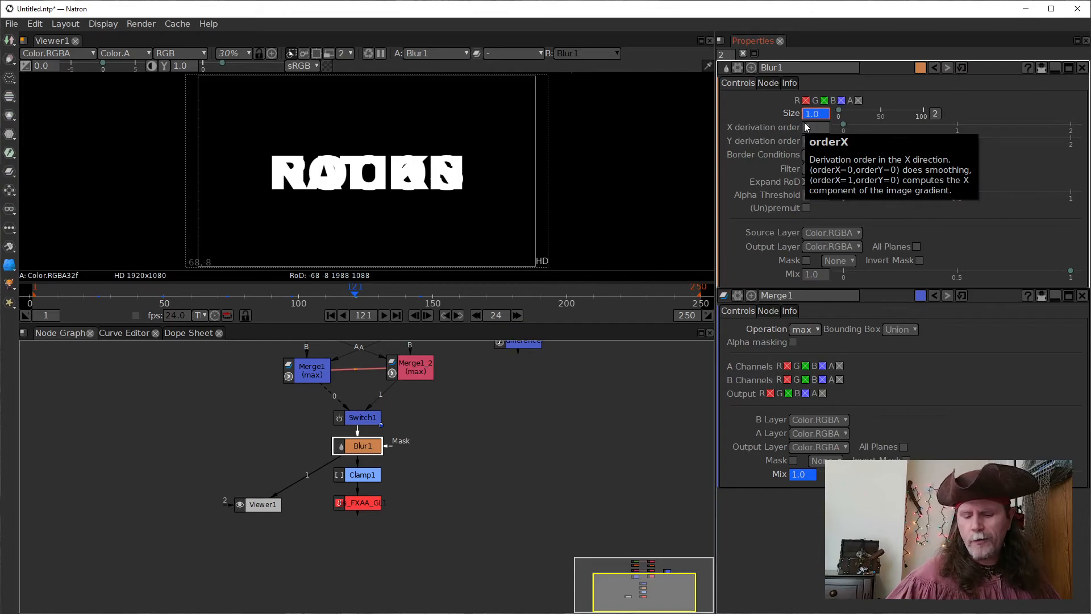
{"action": "type", "text": "00"}
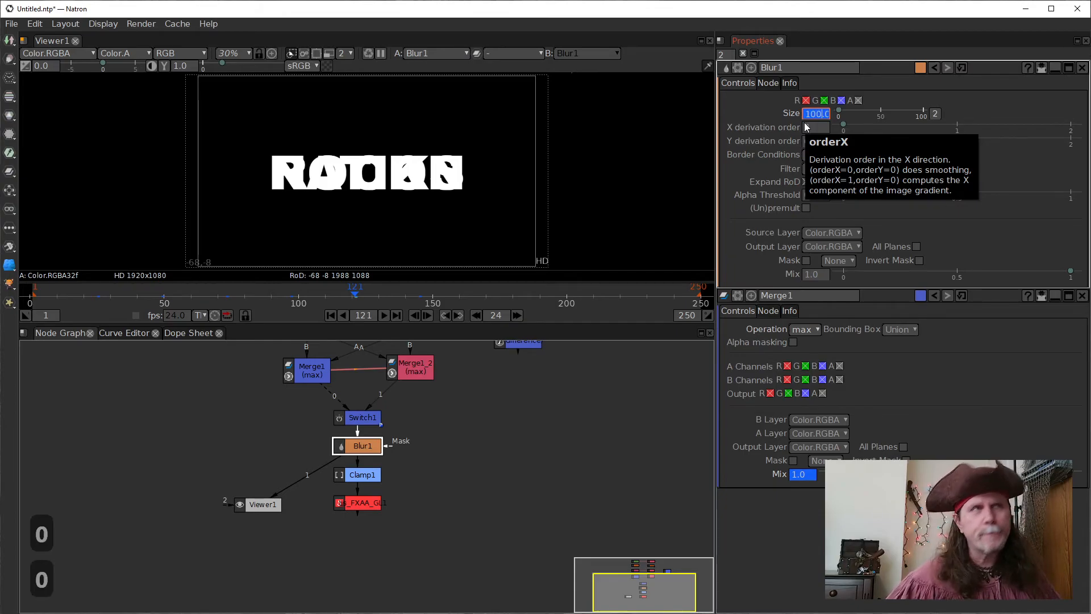
{"action": "key", "text": "Return"}
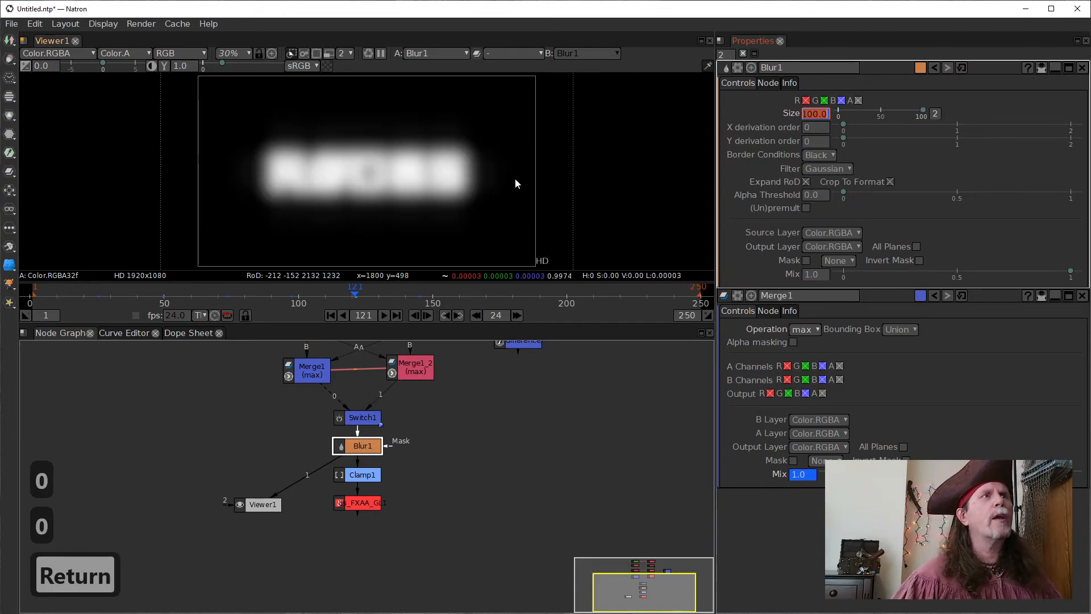
{"action": "left_click_drag", "start_coordinate": [443, 399], "coordinate": [440, 469]}
{"action": "scroll", "coordinate": [440, 469], "scroll_direction": "up", "scroll_amount": 1}
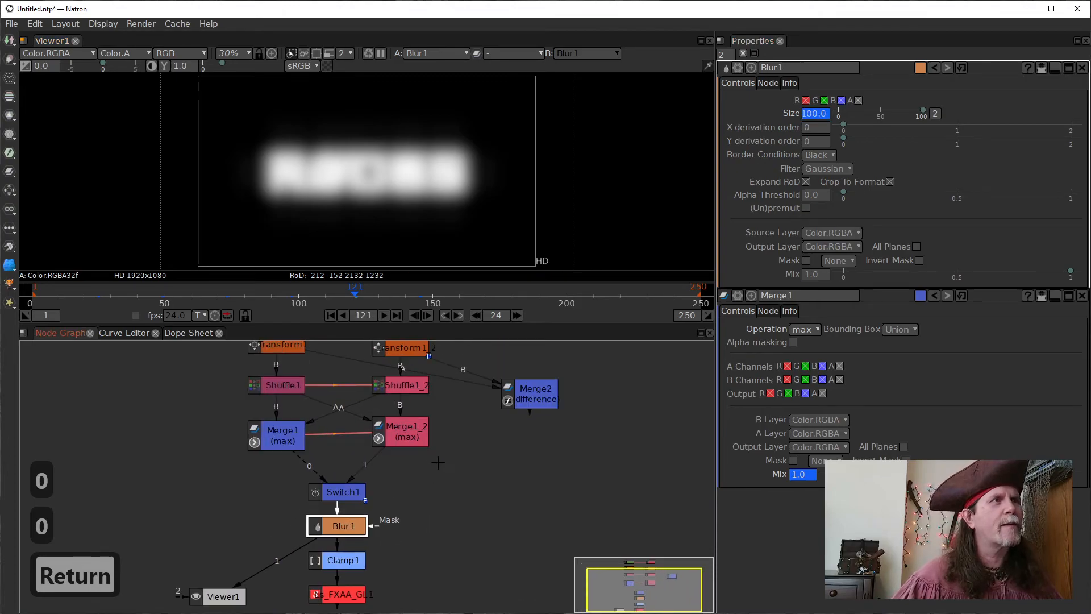
Set Blur1's size to 0 on frame 145, then scrub the timeline up to that frame to check the blur
{"action": "left_click", "coordinate": [458, 315]}
{"action": "double_click", "coordinate": [808, 113]}
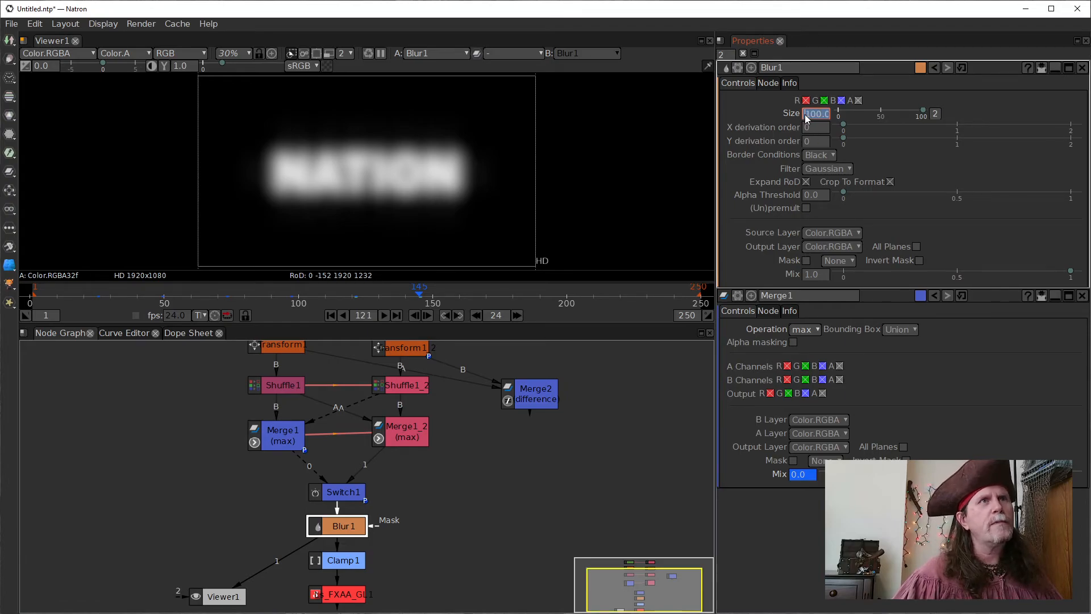
{"action": "type", "text": "0"}
{"action": "key", "text": "Return"}
{"action": "mouse_move", "coordinate": [572, 391]}
{"action": "left_mouse_down"}
{"action": "mouse_move", "coordinate": [551, 446]}
{"action": "mouse_move", "coordinate": [545, 432]}
{"action": "mouse_move", "coordinate": [580, 421]}
{"action": "mouse_move", "coordinate": [572, 439]}
{"action": "left_mouse_up"}
{"action": "left_click_drag", "start_coordinate": [389, 292], "coordinate": [420, 306]}
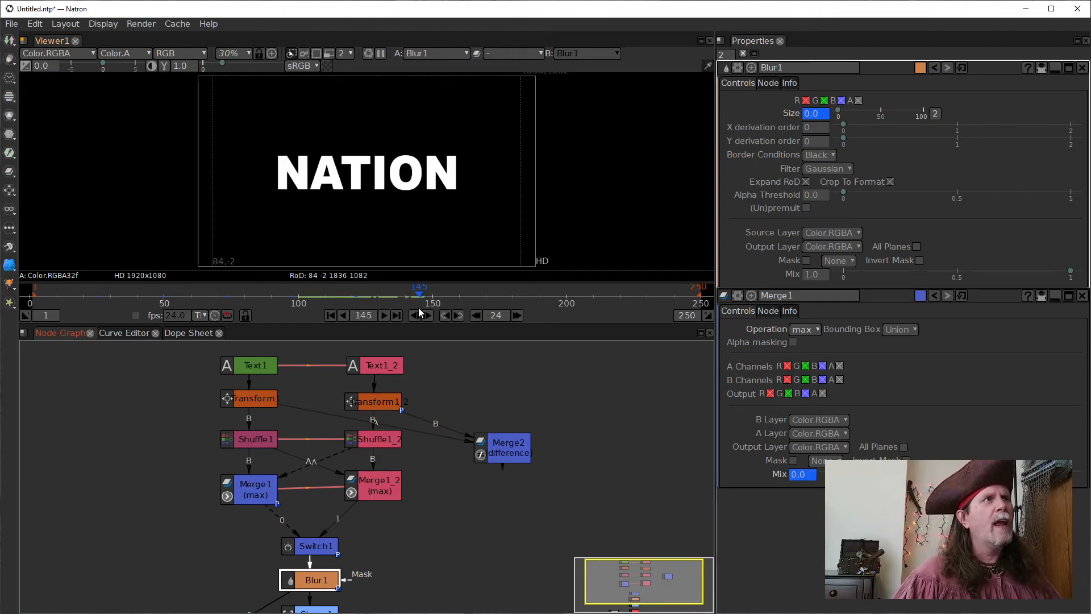
Keyframe Switch1's Which value at 1 on frame 121 and at 0 on frame 122
{"action": "left_click_drag", "start_coordinate": [419, 308], "coordinate": [354, 315]}
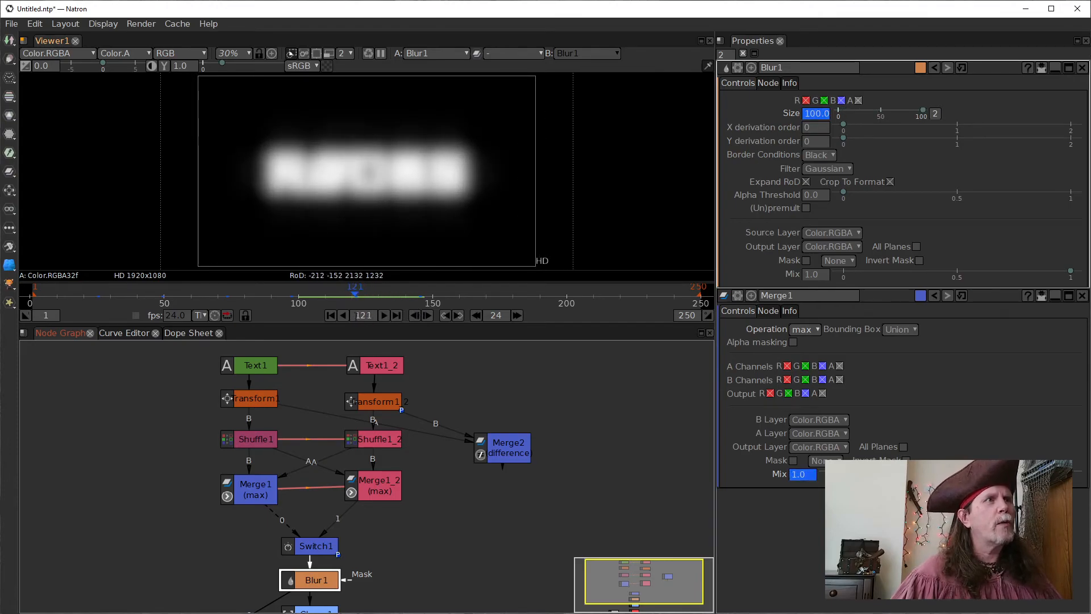
{"action": "left_click", "coordinate": [317, 551]}
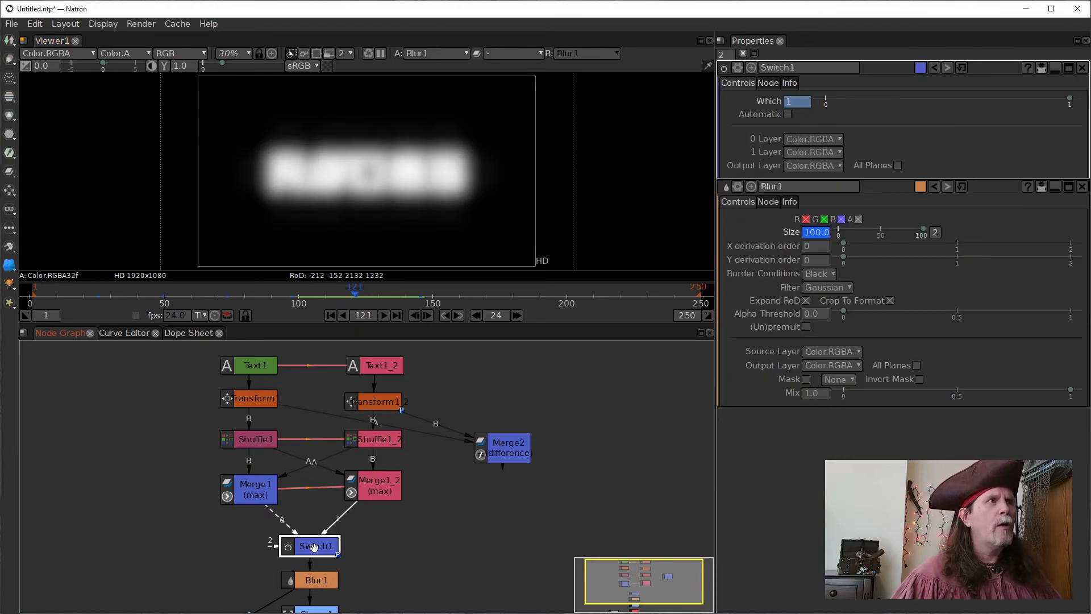
{"action": "left_click", "coordinate": [792, 103]}
{"action": "right_click", "coordinate": [792, 108]}
{"action": "left_click", "coordinate": [828, 114]}
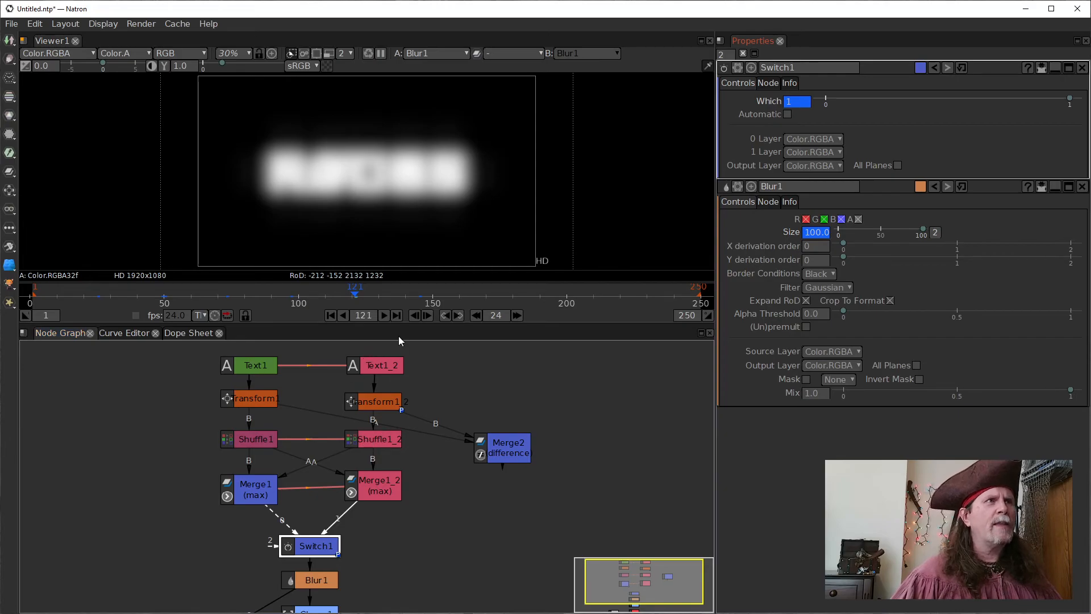
{"action": "left_click", "coordinate": [428, 316]}
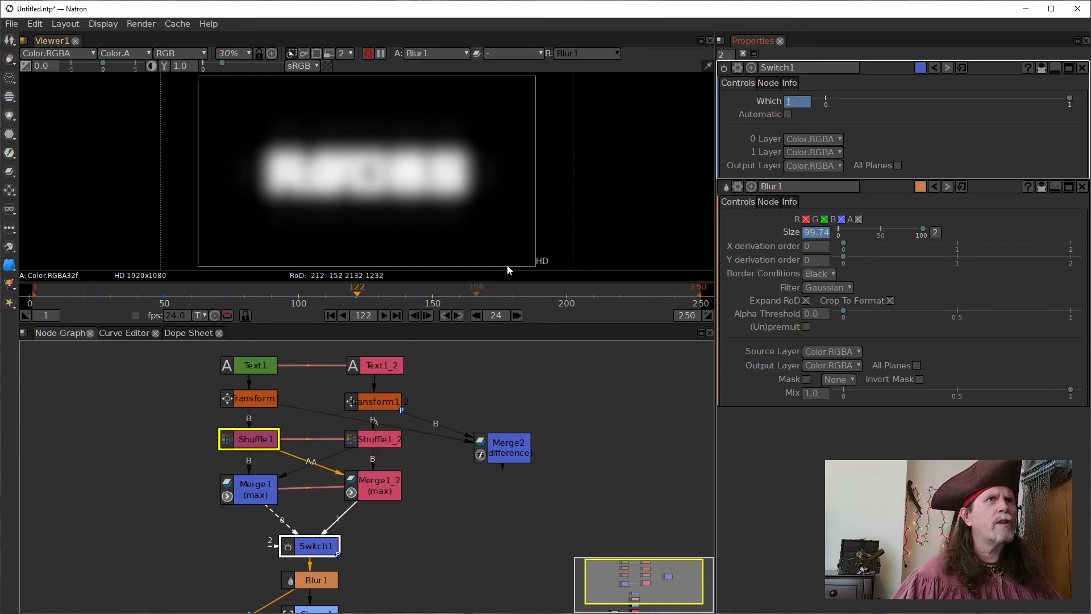
{"action": "type", "text": "0"}
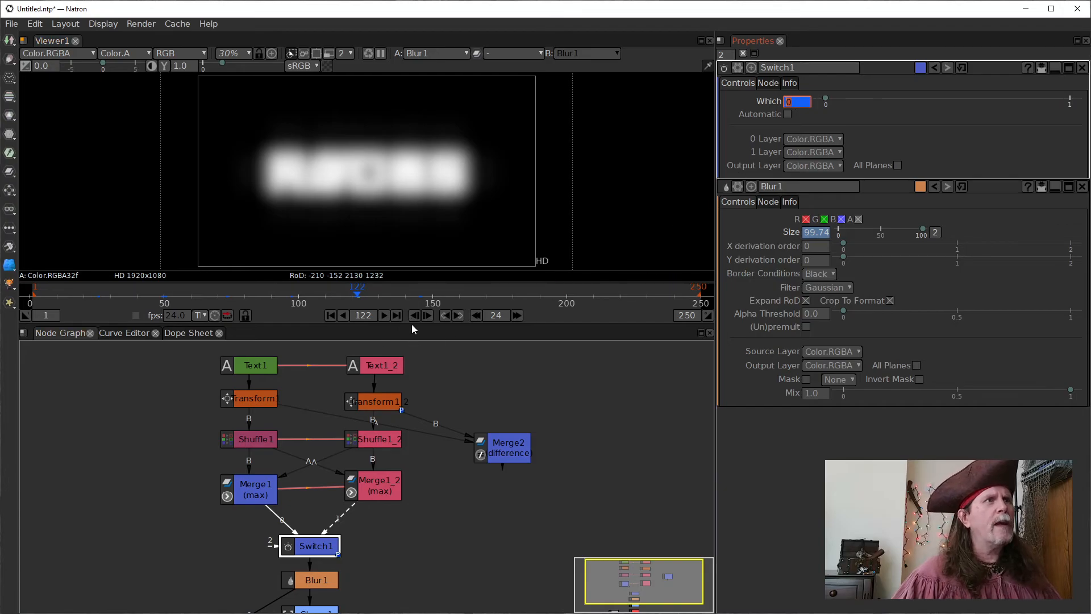
{"action": "left_click", "coordinate": [343, 316]}
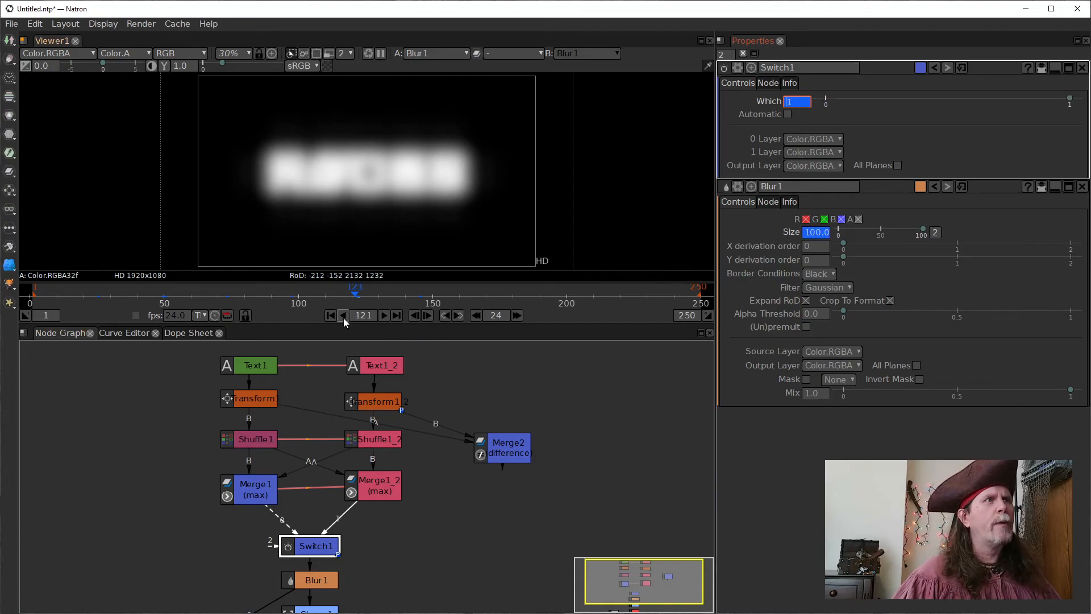
Scrub through the timeline to check the blurred morph, and examine the node chain from the text nodes down to Blur1
{"action": "left_click_drag", "start_coordinate": [340, 288], "coordinate": [107, 312]}
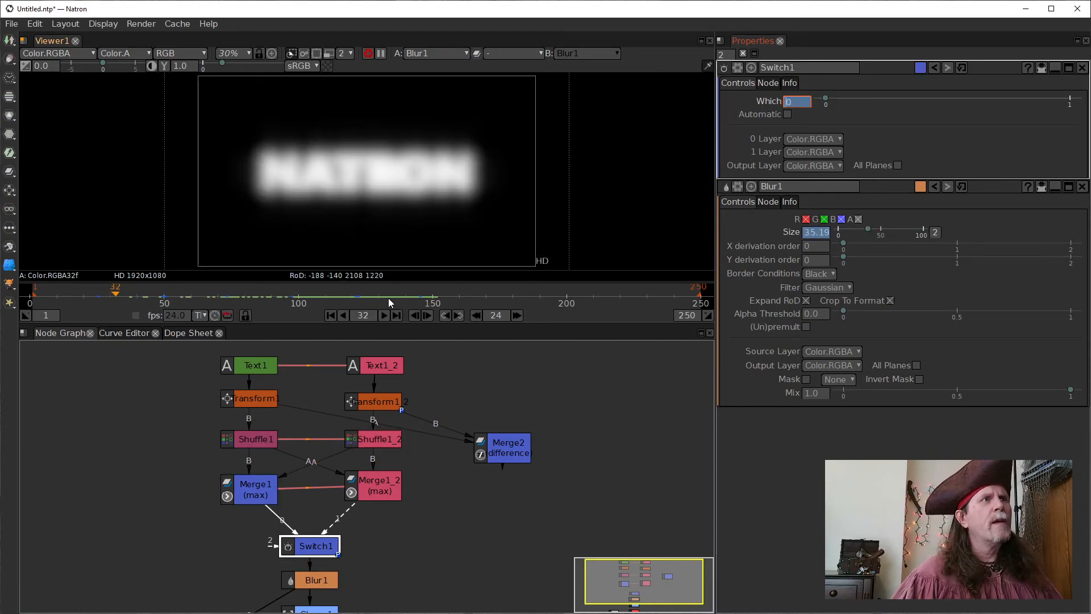
{"action": "left_click", "coordinate": [322, 300]}
{"action": "left_click_drag", "start_coordinate": [505, 567], "coordinate": [511, 489]}
{"action": "left_click_drag", "start_coordinate": [553, 417], "coordinate": [514, 434]}
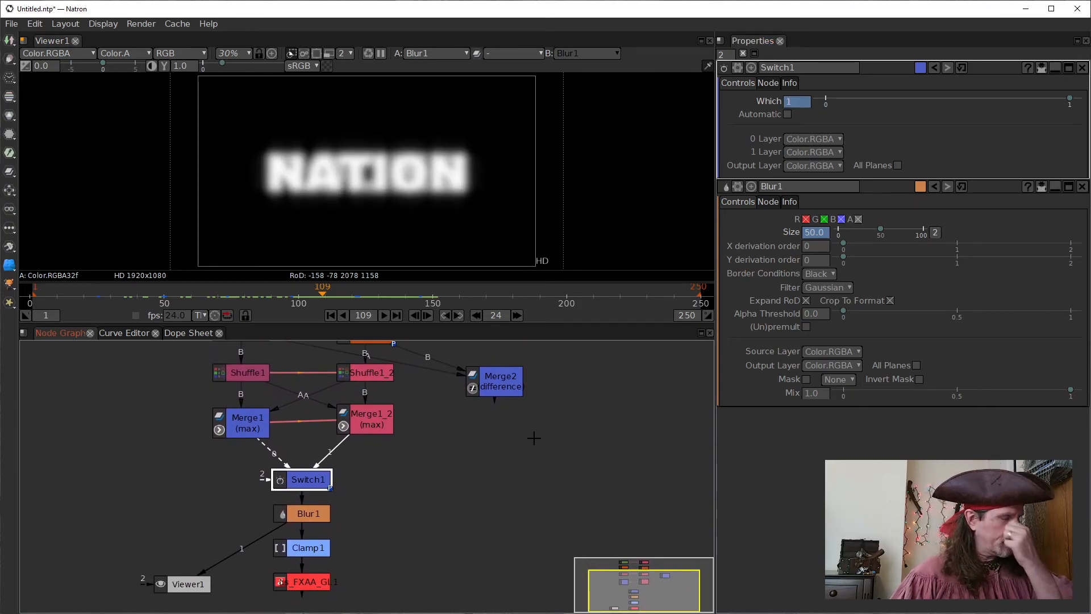
{"action": "left_click_drag", "start_coordinate": [564, 345], "coordinate": [551, 419]}
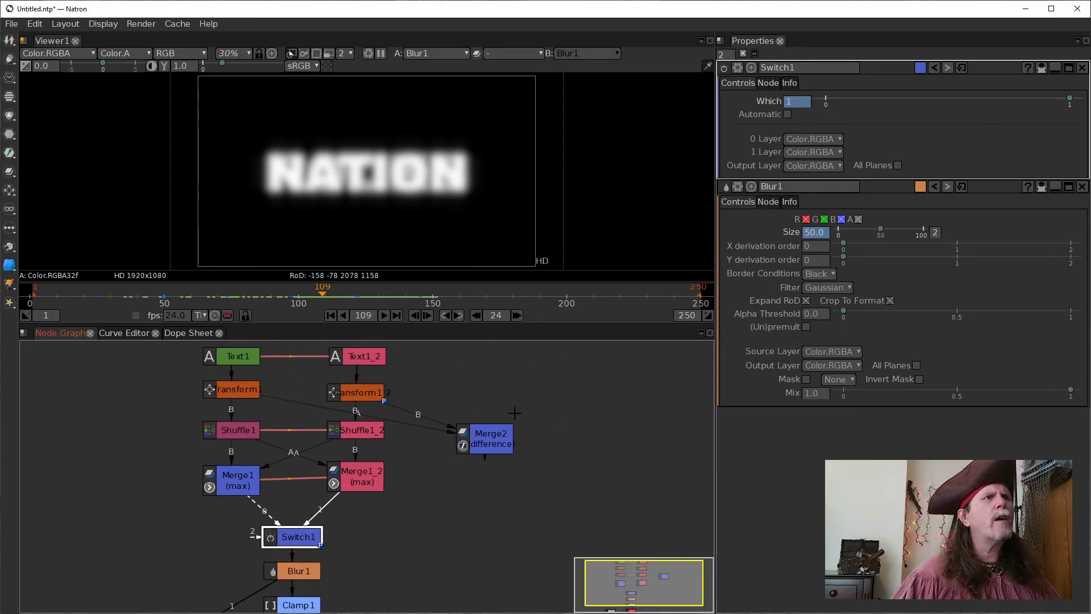
{"action": "left_click_drag", "start_coordinate": [454, 551], "coordinate": [461, 534]}
{"action": "left_click", "coordinate": [260, 475]}
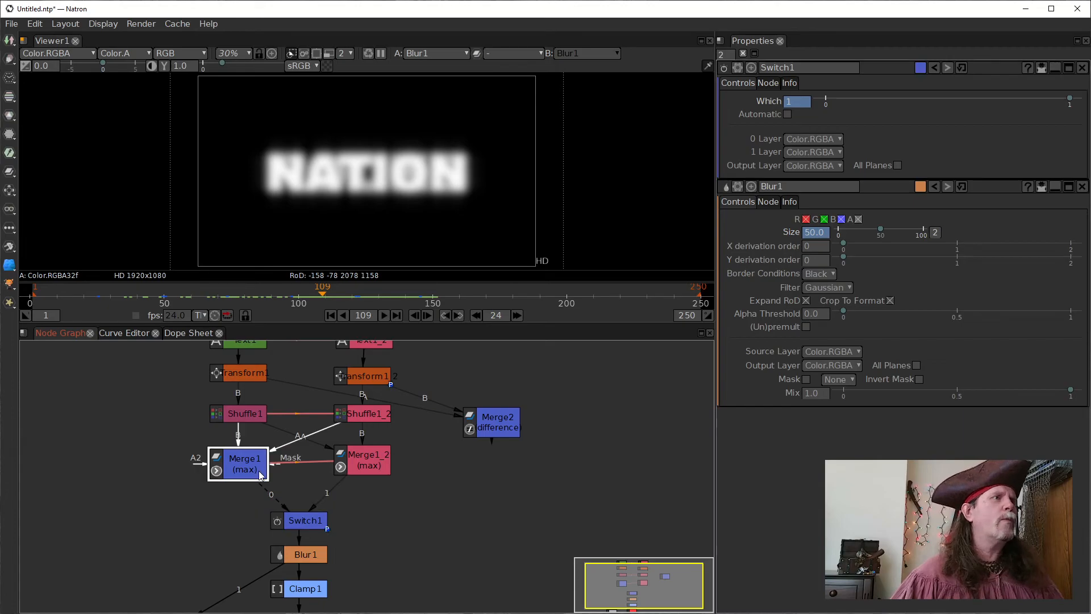
{"action": "left_click_drag", "start_coordinate": [488, 361], "coordinate": [492, 368]}
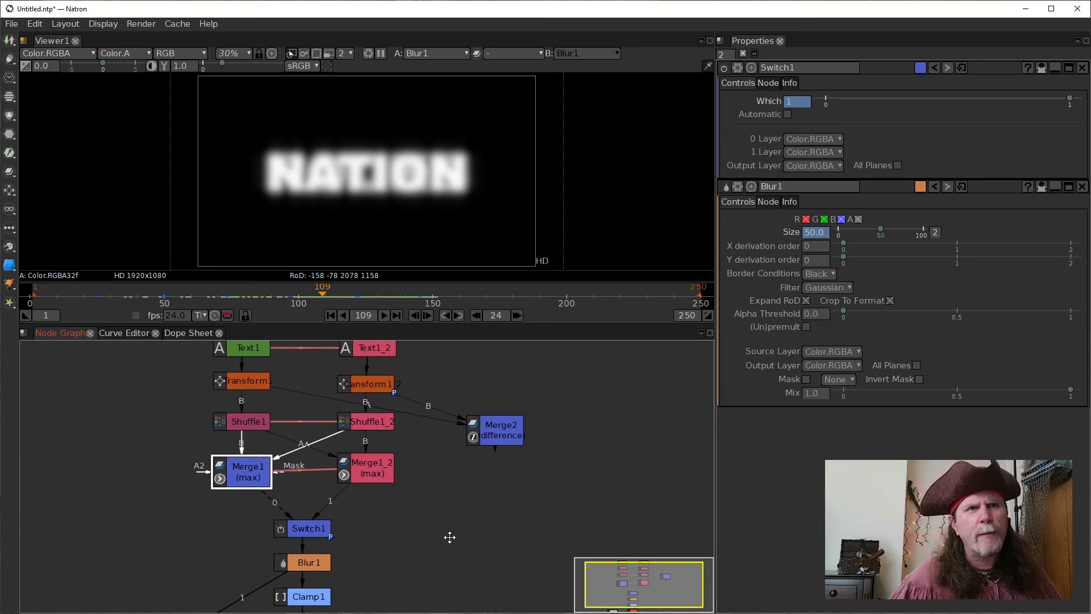
{"action": "left_click_drag", "start_coordinate": [445, 537], "coordinate": [472, 488]}
View the Ls_FXAA_GL1 output and play the word morph from frame 1
{"action": "left_click", "coordinate": [337, 549]}
{"action": "left_click_drag", "start_coordinate": [411, 561], "coordinate": [421, 495]}
{"action": "left_click", "coordinate": [357, 522]}
{"action": "key", "text": "1"}
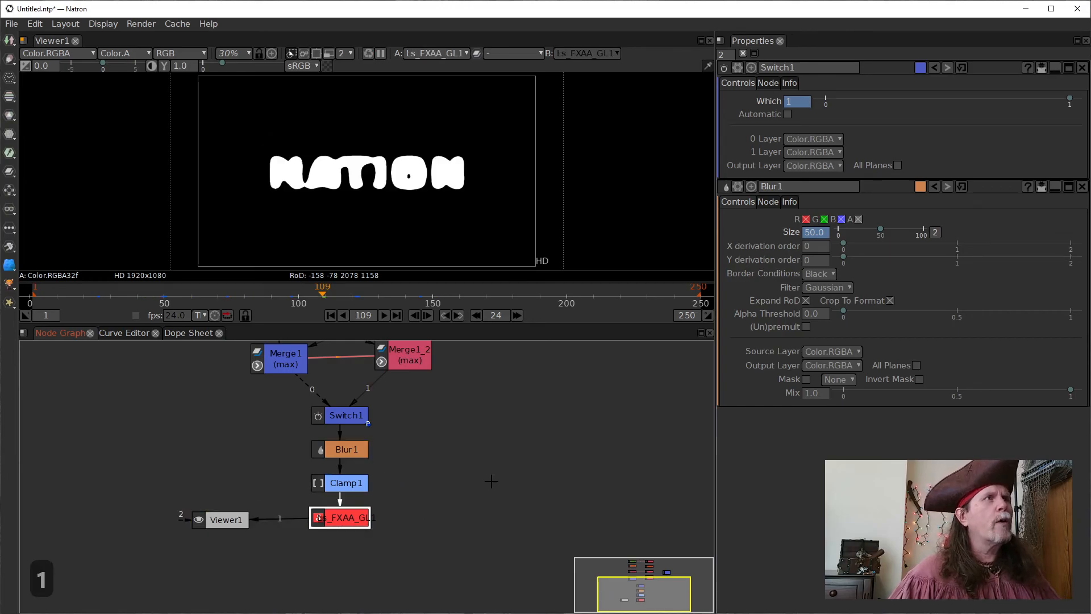
{"action": "left_click", "coordinate": [332, 316]}
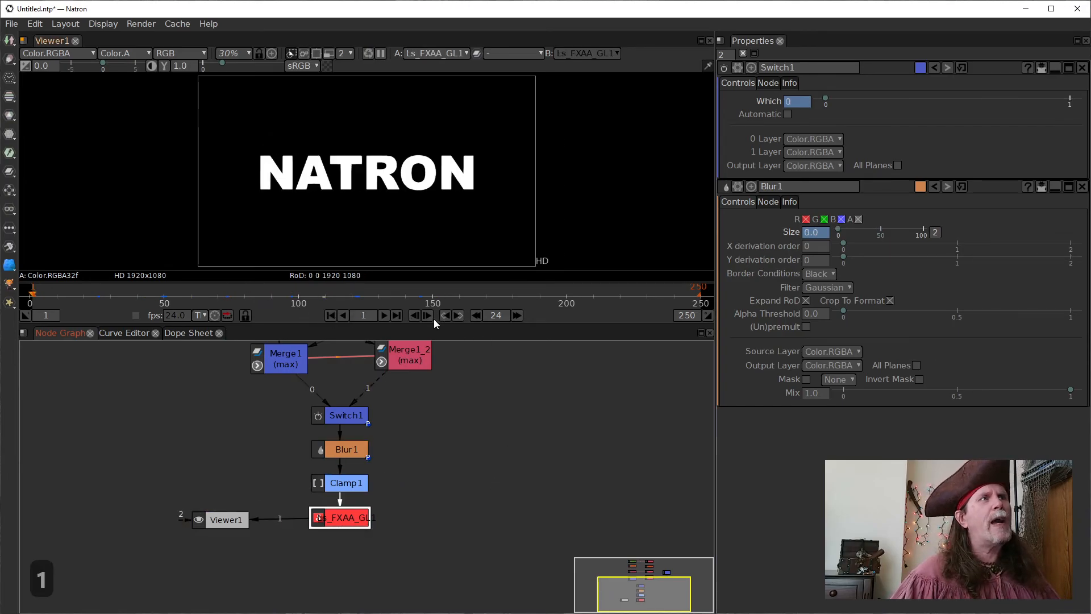
{"action": "left_click", "coordinate": [384, 315]}
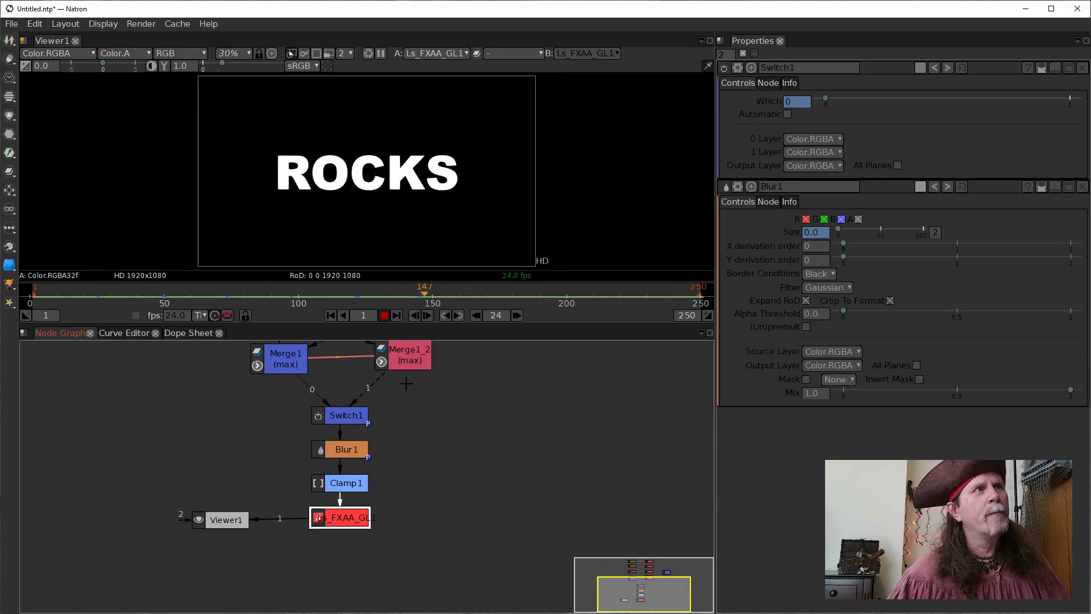
{"action": "left_click", "coordinate": [384, 315]}
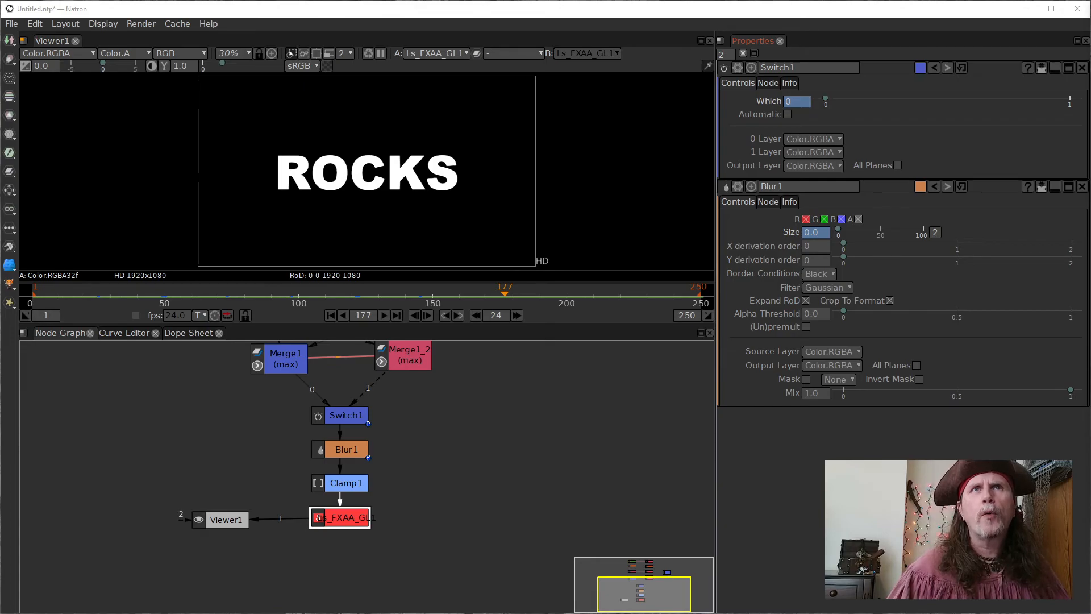
Close the Morphing Text_001.ntp project and discard its changes
{"action": "key", "text": "ctrl+q"}
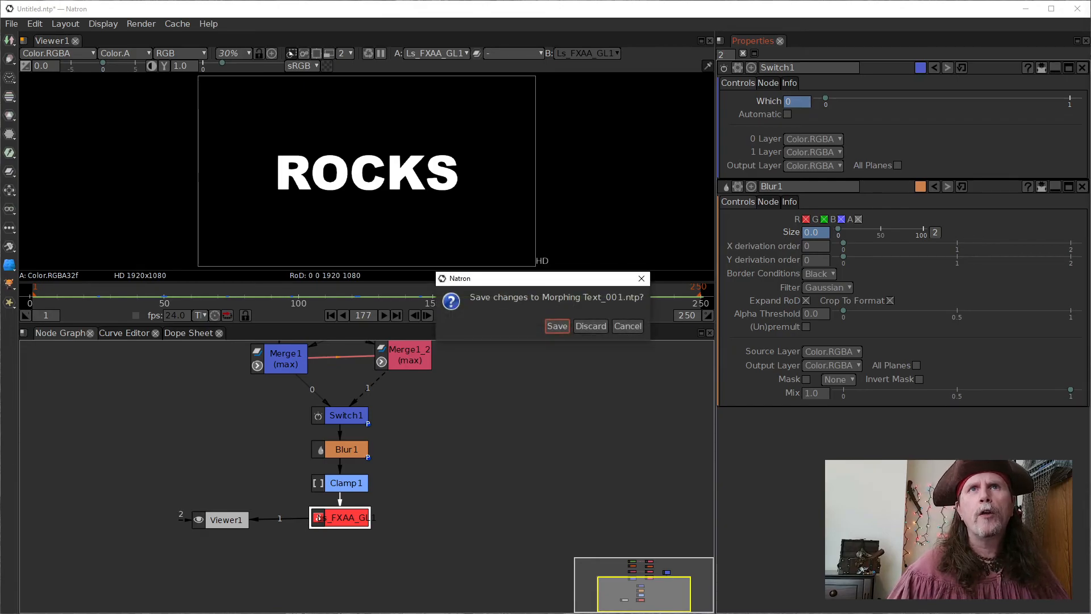
{"action": "left_click", "coordinate": [592, 326]}
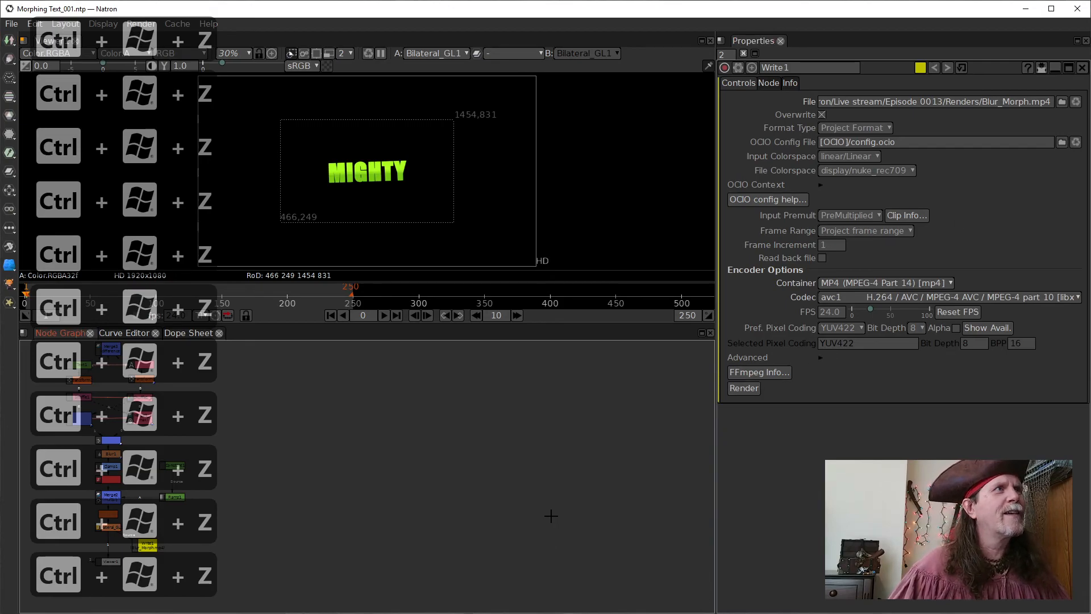
Inspect the lower node chain in Morphing Text_001.ntp and open the settings of the Merge2 multiply node
{"action": "left_click_drag", "start_coordinate": [408, 449], "coordinate": [606, 472]}
{"action": "left_click_drag", "start_coordinate": [429, 472], "coordinate": [506, 459]}
{"action": "scroll", "coordinate": [495, 531], "scroll_direction": "up", "scroll_amount": 2}
{"action": "scroll", "coordinate": [511, 494], "scroll_direction": "up", "scroll_amount": 4}
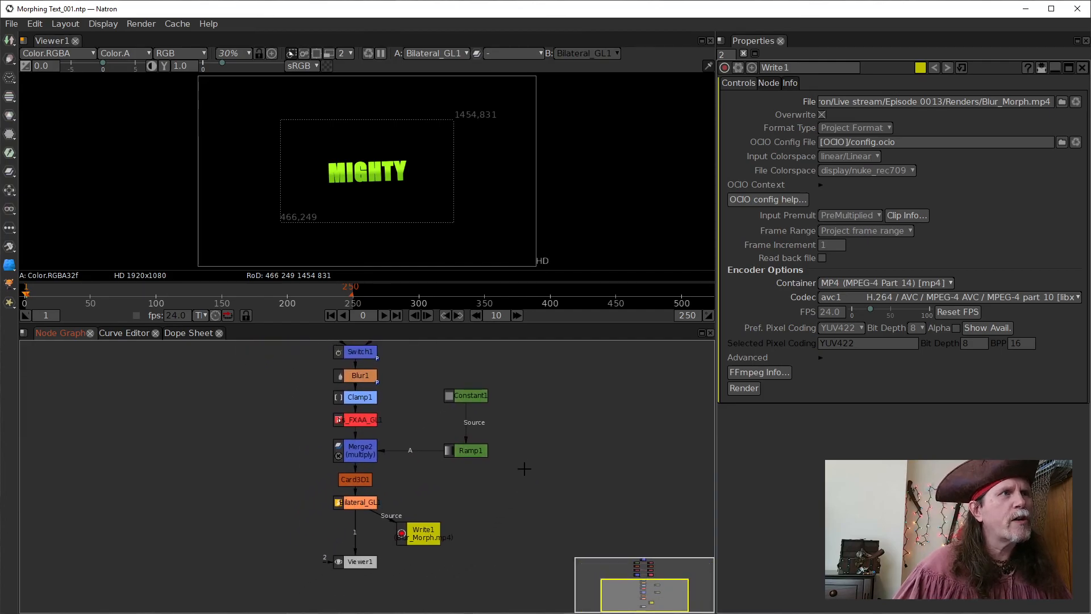
{"action": "left_click_drag", "start_coordinate": [544, 514], "coordinate": [559, 540]}
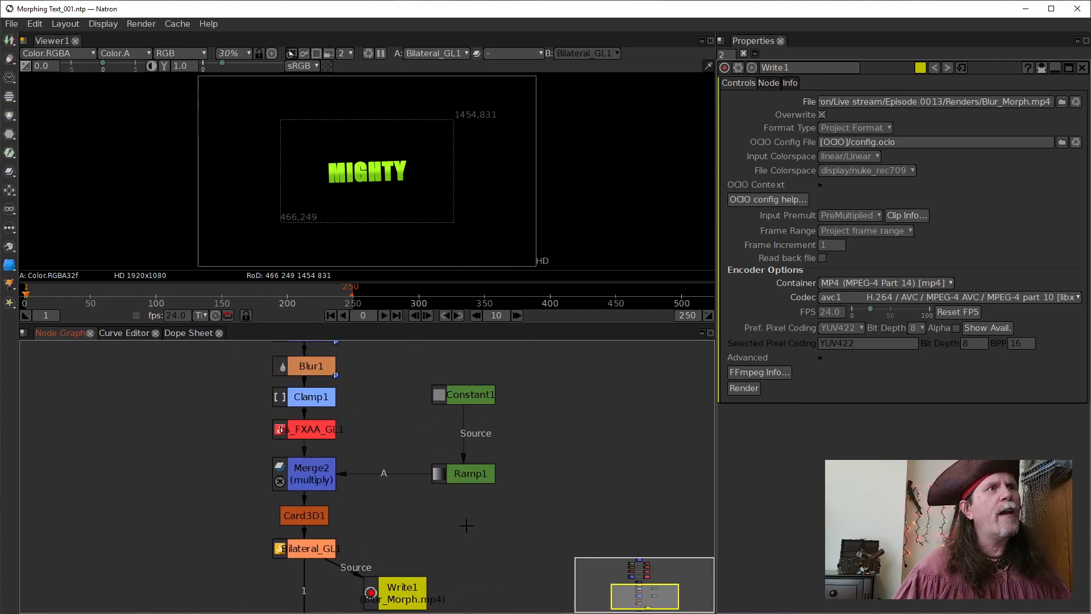
{"action": "double_click", "coordinate": [313, 480]}
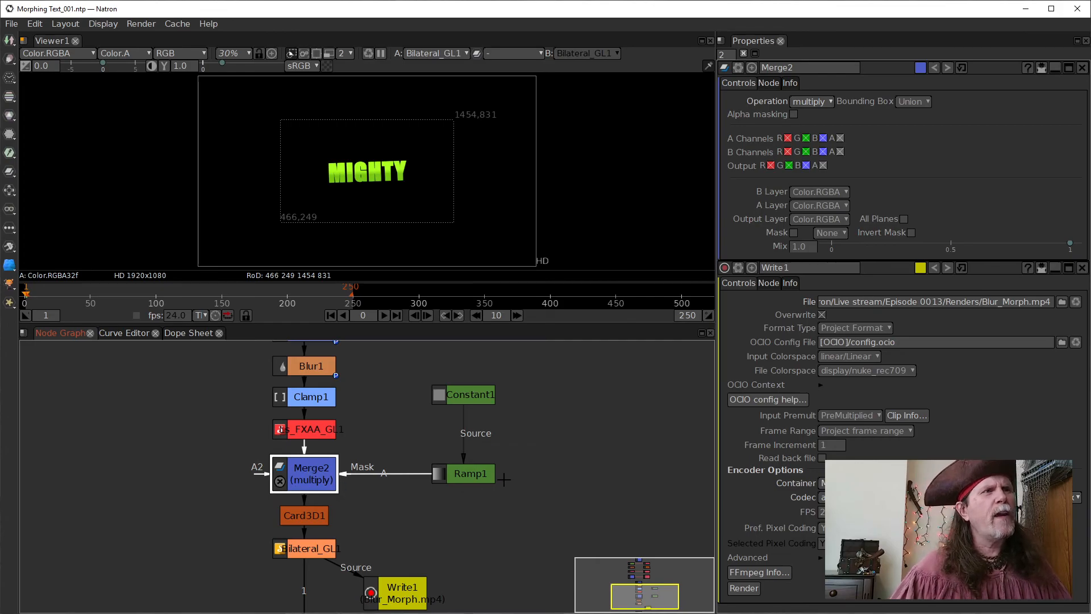
Compare the outputs of Ramp1, Constant1 and Merge2 in the viewer
{"action": "left_click", "coordinate": [480, 478]}
{"action": "key", "text": "1"}
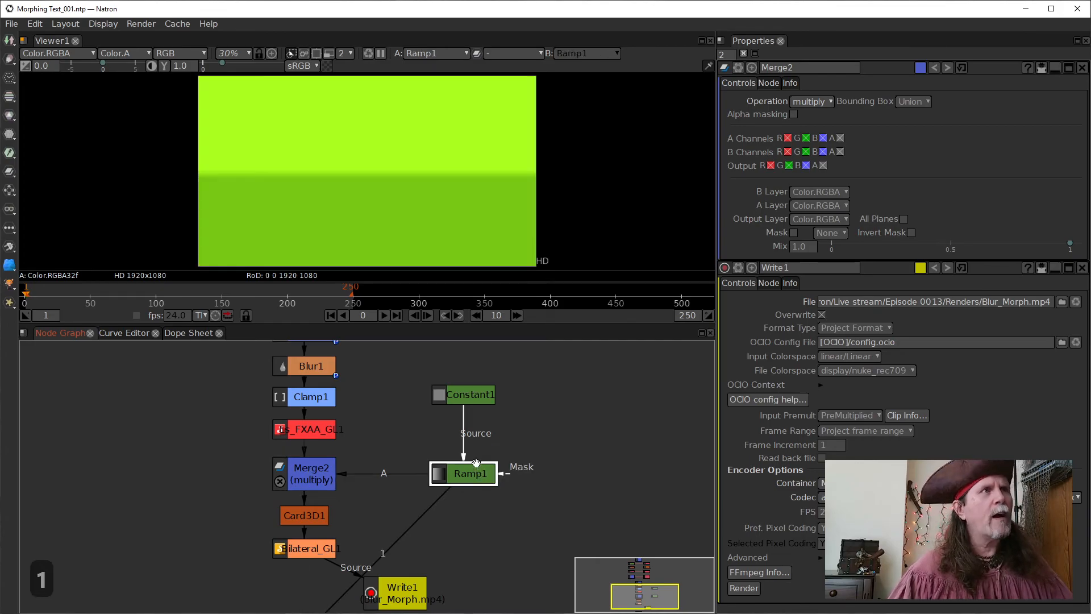
{"action": "left_click", "coordinate": [480, 401]}
{"action": "key", "text": "1"}
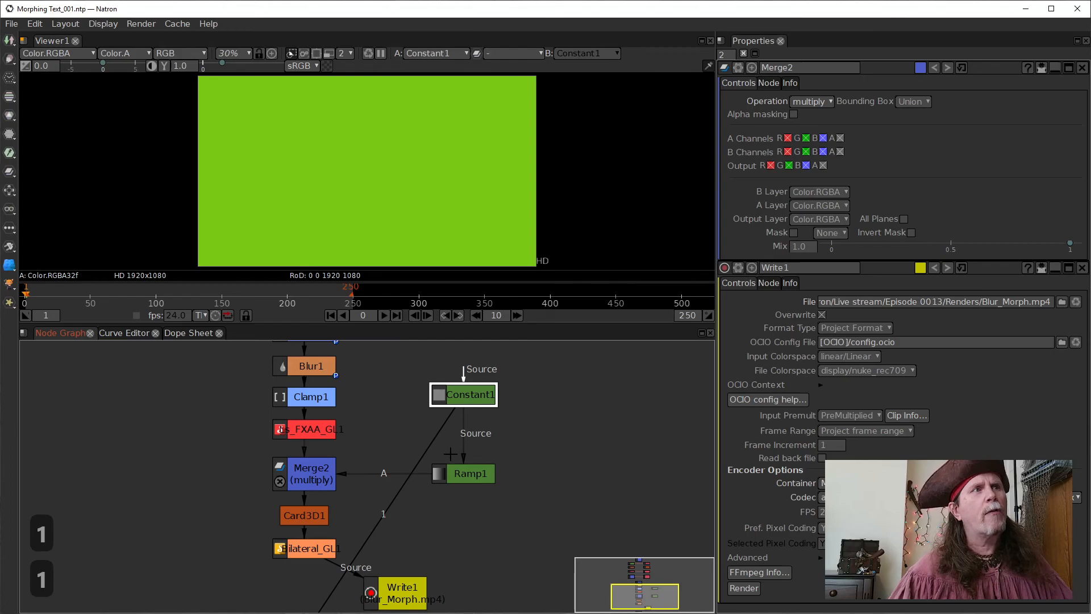
{"action": "left_click", "coordinate": [458, 475]}
{"action": "key", "text": "1"}
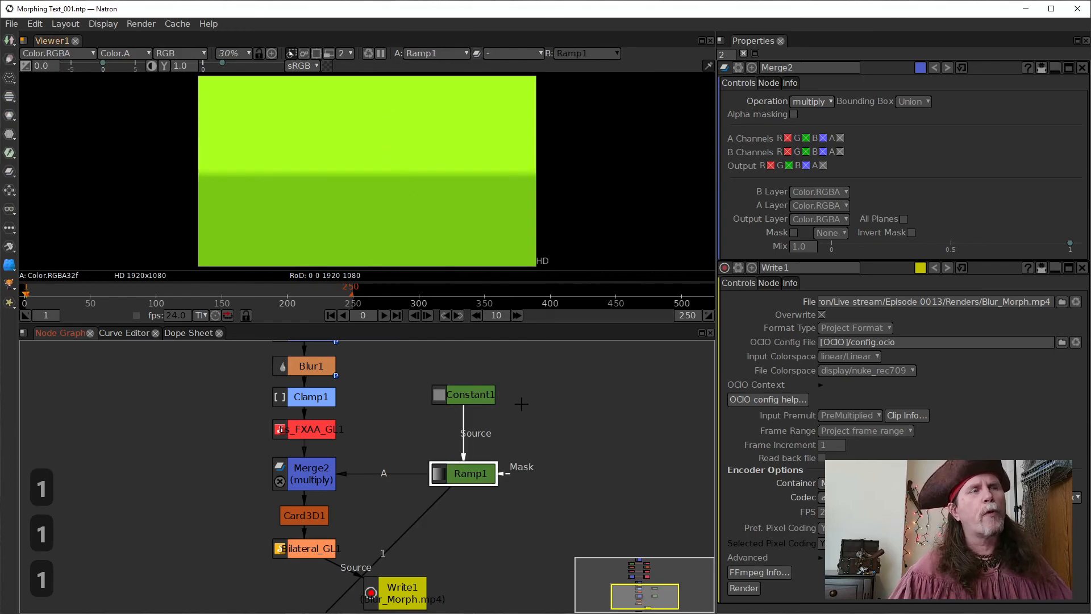
{"action": "left_click", "coordinate": [310, 475]}
{"action": "key", "text": "1"}
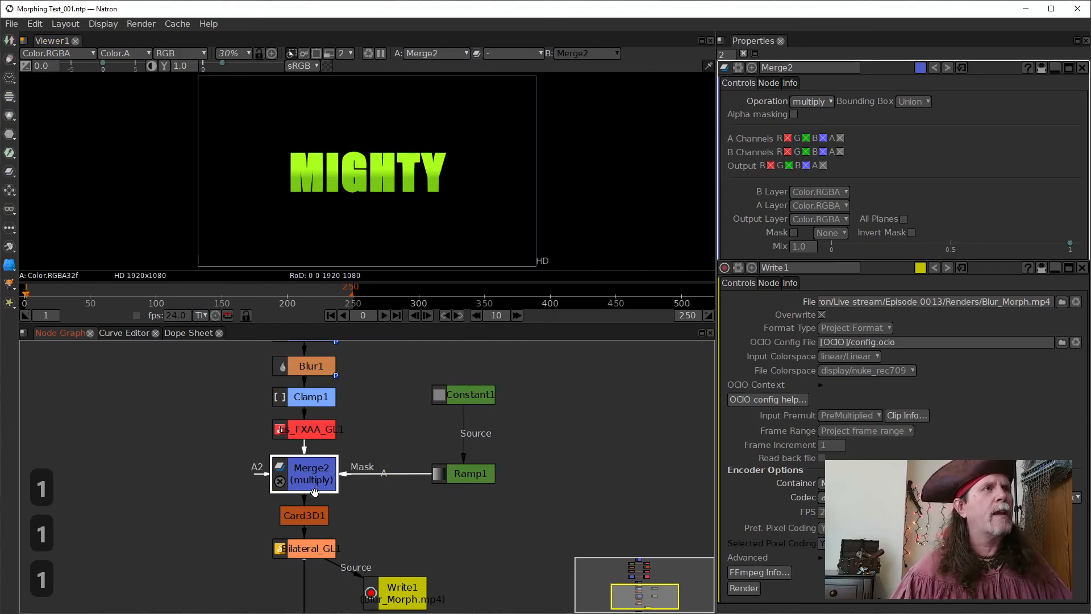
View the Card3D1 output and open the settings of Bilateral_GL1
{"action": "left_click_drag", "start_coordinate": [530, 491], "coordinate": [542, 457]}
{"action": "left_click", "coordinate": [324, 483]}
{"action": "key", "text": "1"}
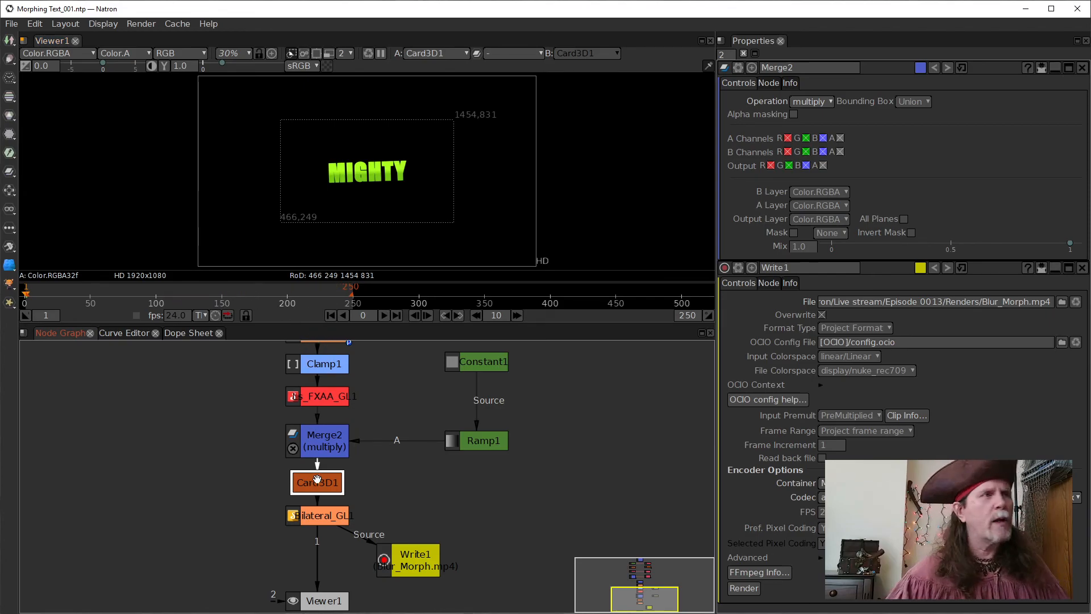
{"action": "left_click", "coordinate": [332, 518]}
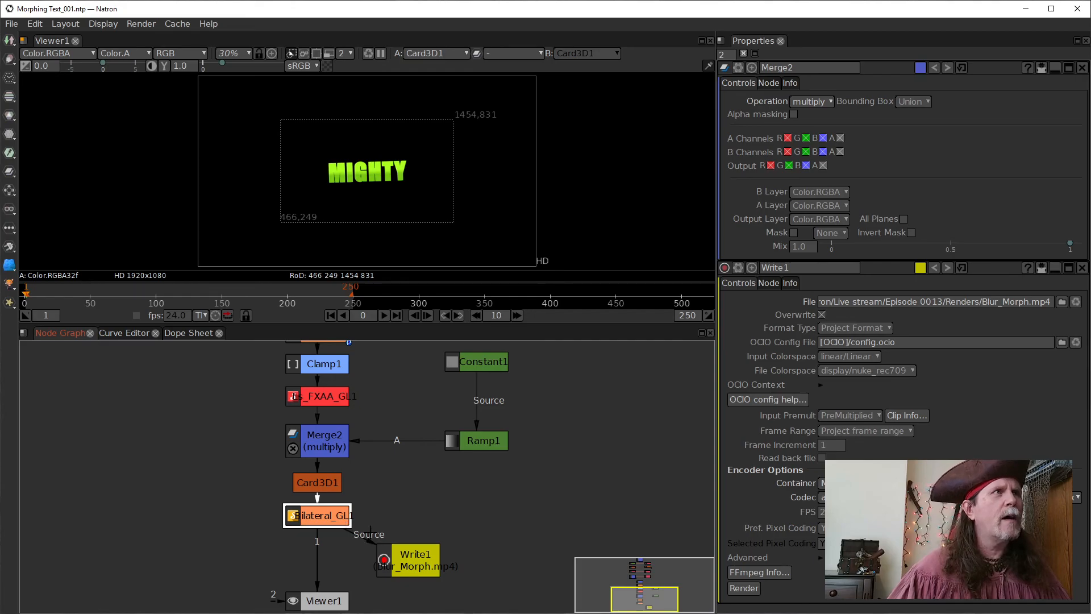
{"action": "double_click", "coordinate": [325, 518]}
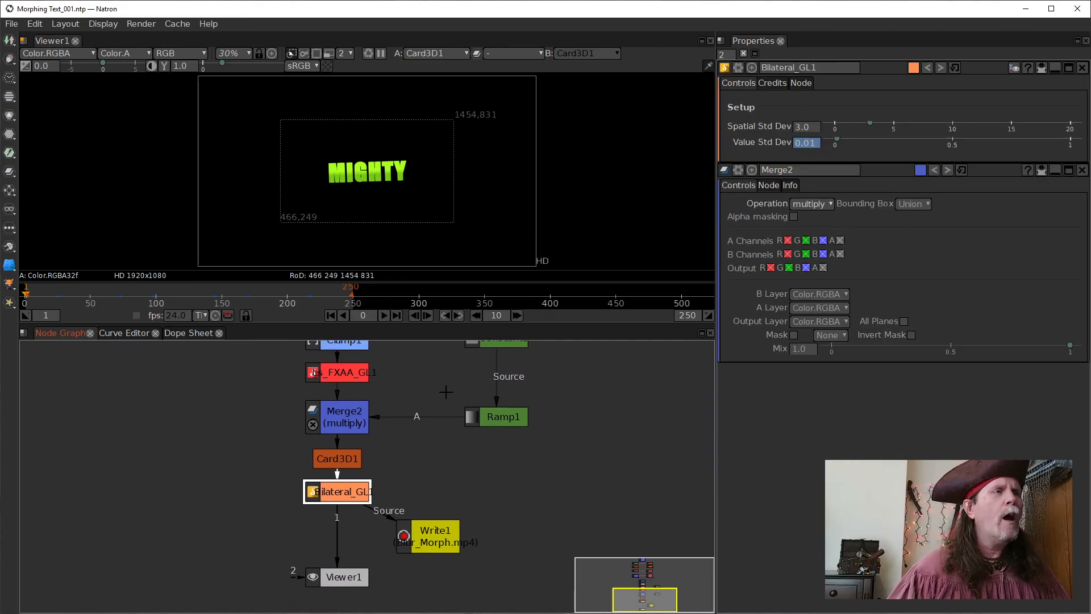
Open the Card3D1 settings and examine the animated text up close at frame 61
{"action": "double_click", "coordinate": [344, 473]}
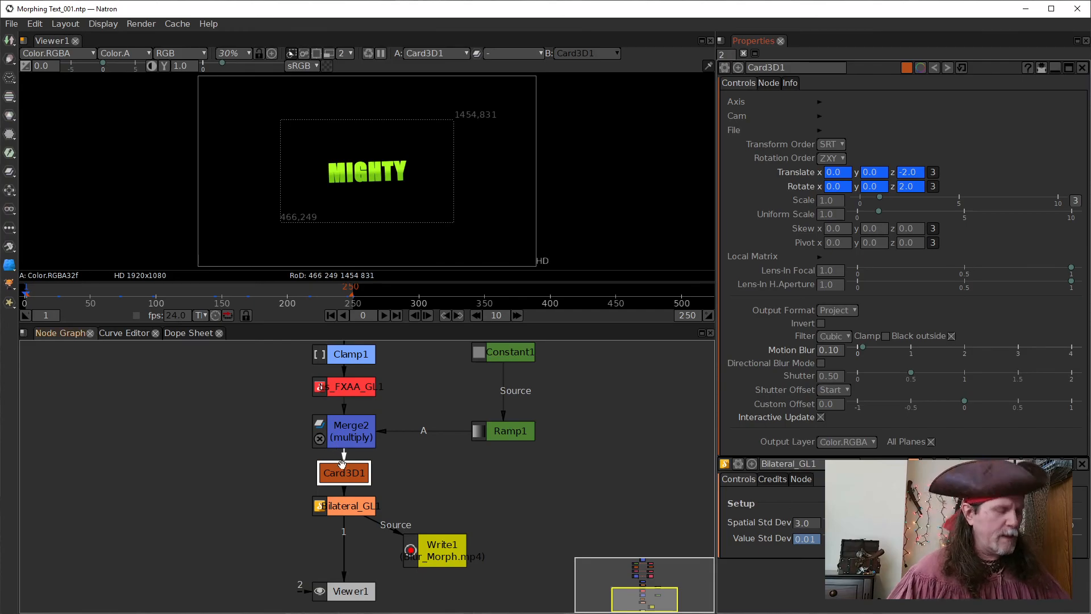
{"action": "left_click", "coordinate": [105, 298]}
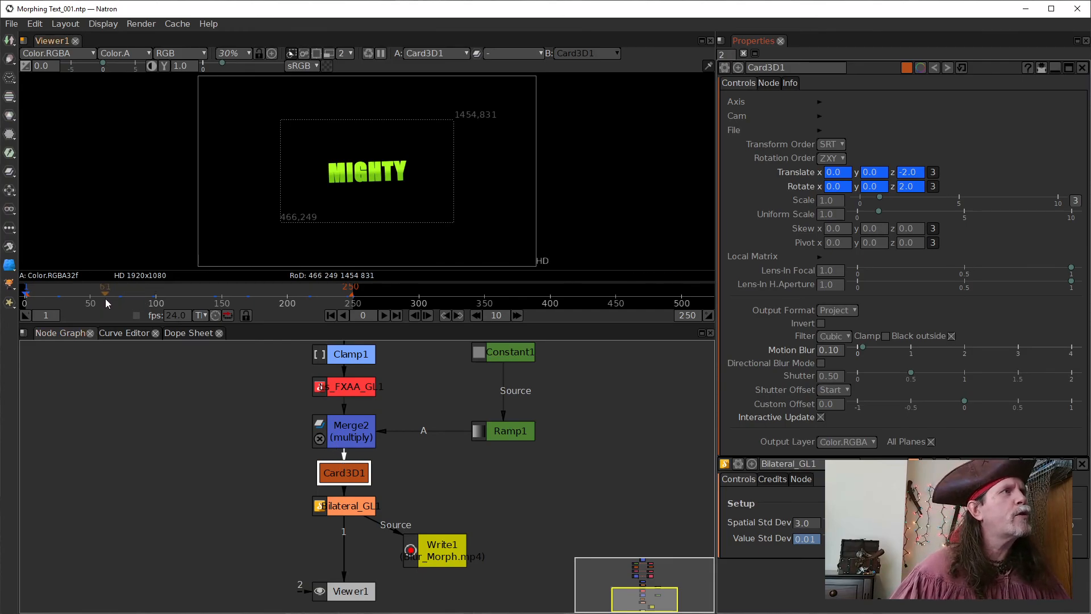
{"action": "scroll", "coordinate": [380, 209], "scroll_direction": "up", "scroll_amount": 2}
{"action": "scroll", "coordinate": [380, 210], "scroll_direction": "up", "scroll_amount": 5}
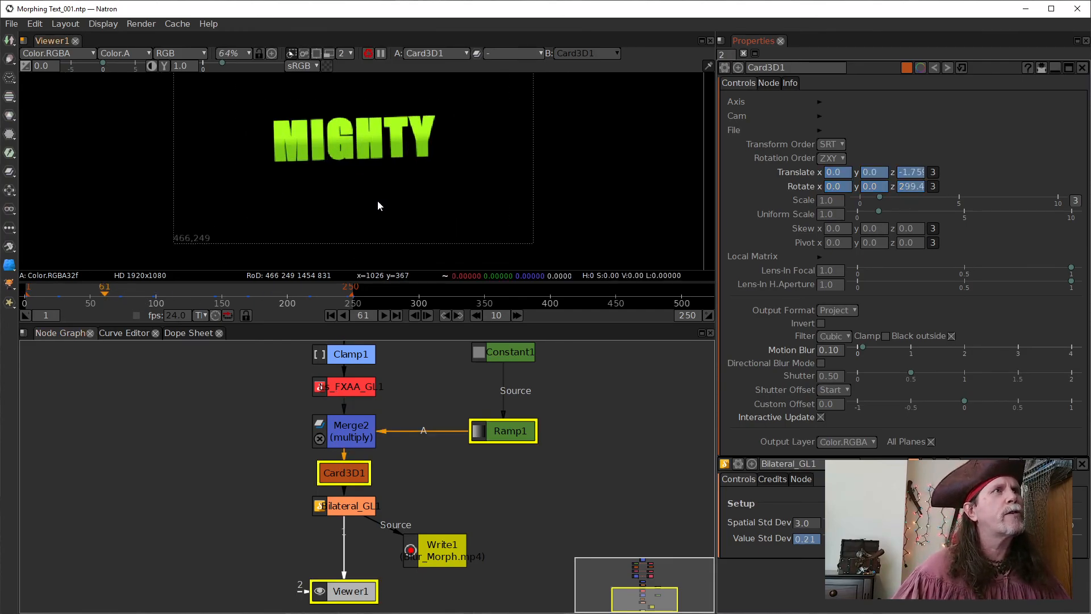
Inspect the edges of the rotating text up close at frames 128 and 132
{"action": "left_click", "coordinate": [193, 297]}
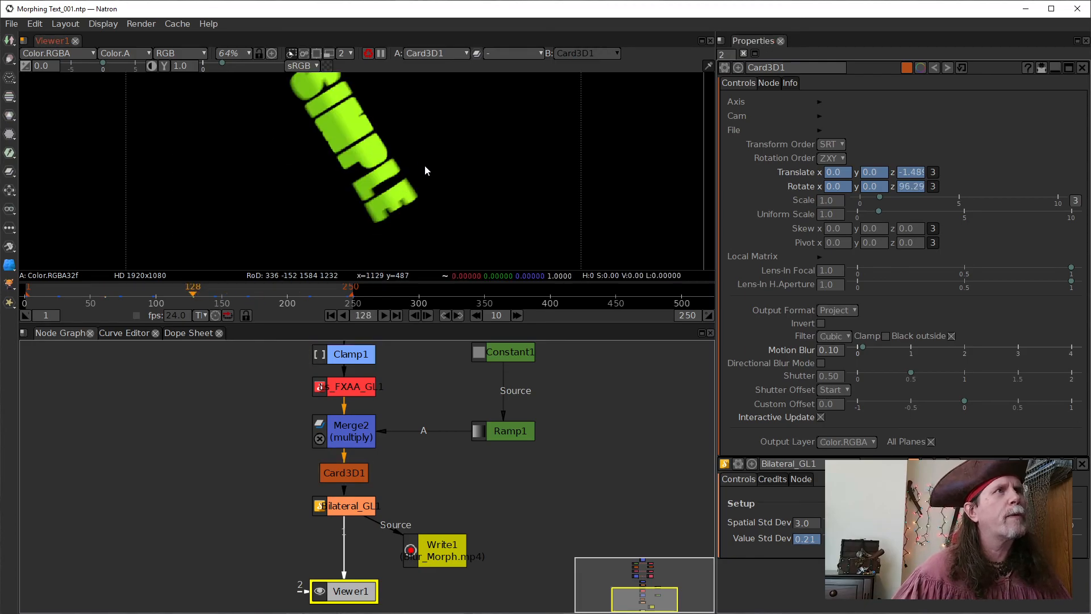
{"action": "scroll", "coordinate": [376, 182], "scroll_direction": "up", "scroll_amount": 10}
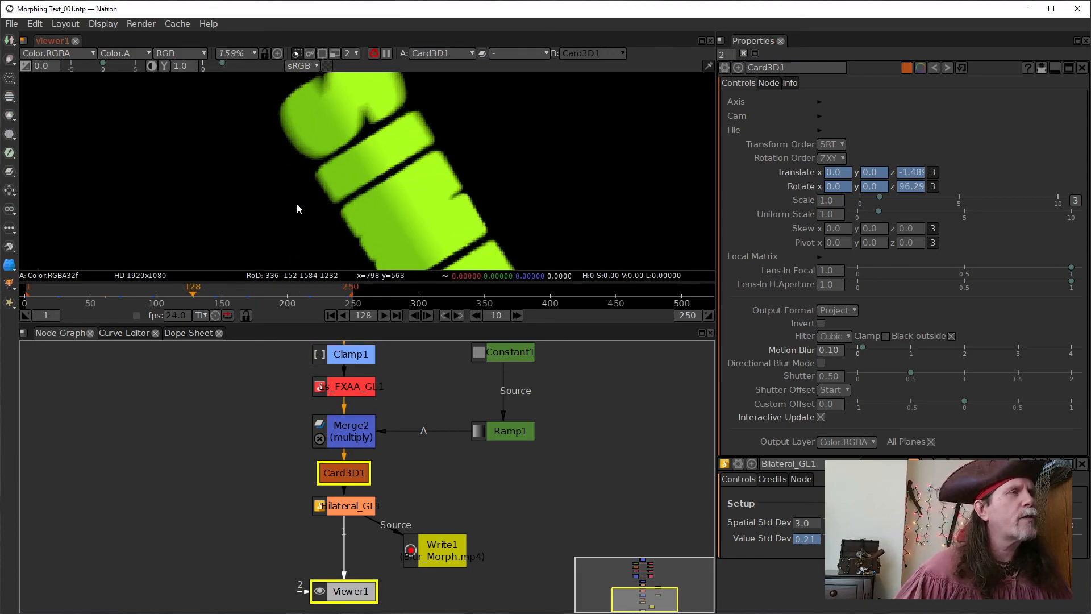
{"action": "scroll", "coordinate": [293, 219], "scroll_direction": "up", "scroll_amount": 8}
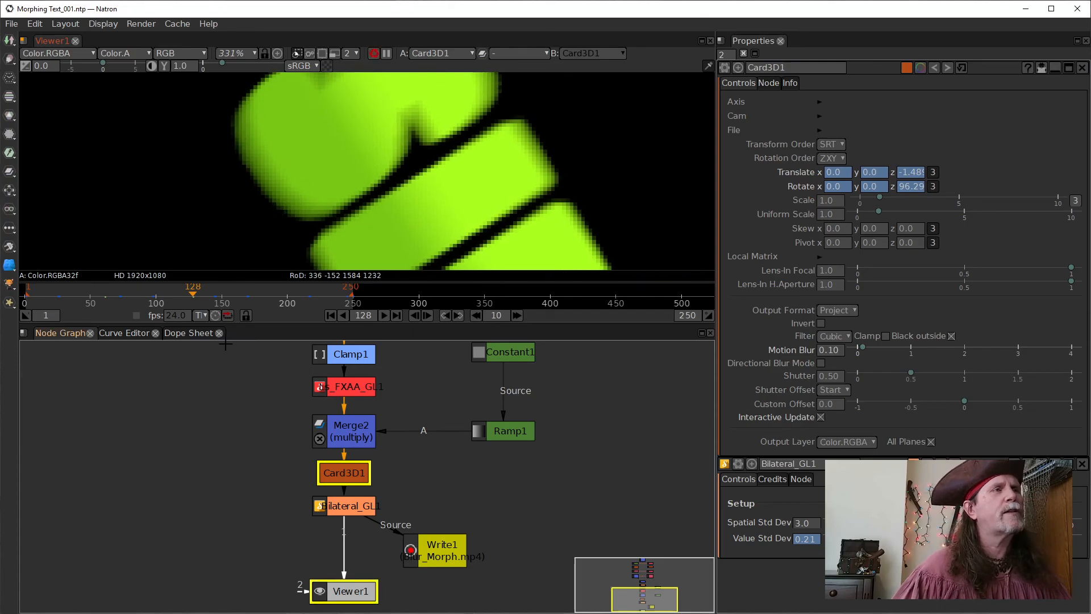
{"action": "left_click", "coordinate": [197, 295]}
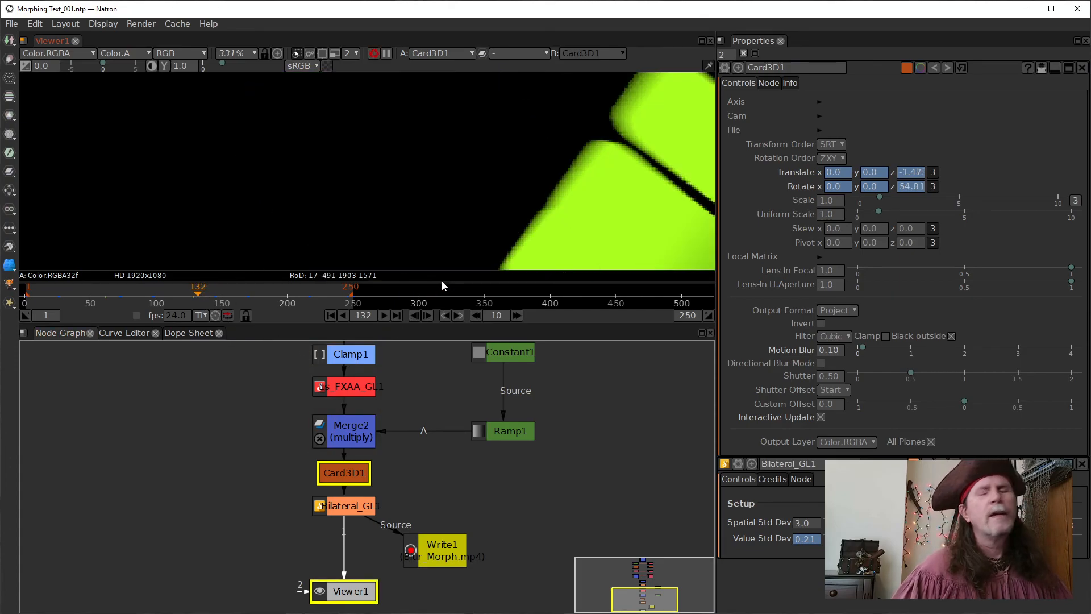
{"action": "scroll", "coordinate": [526, 214], "scroll_direction": "down", "scroll_amount": 5}
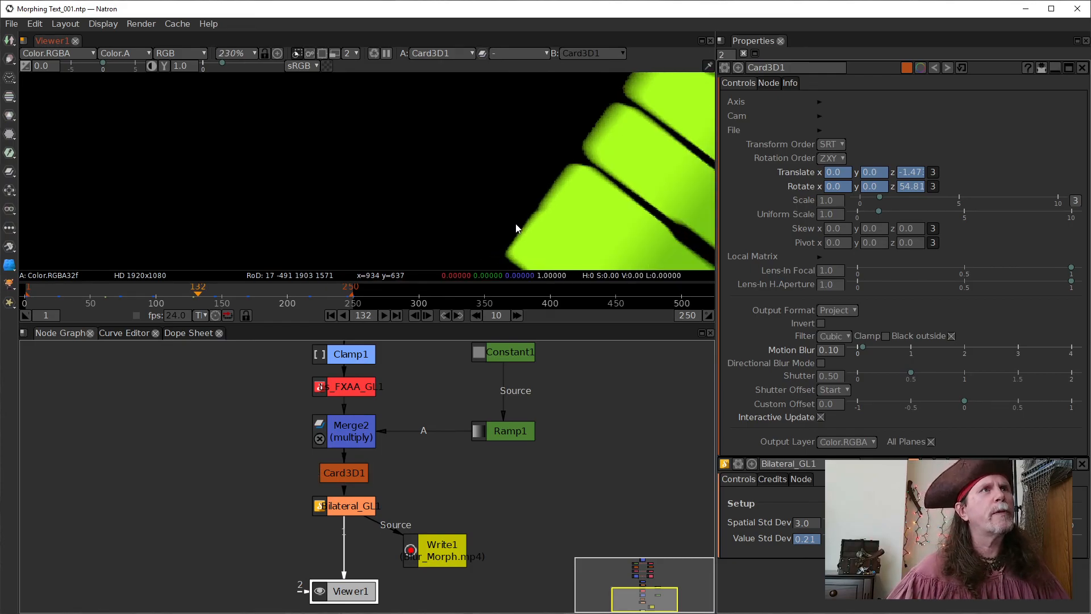
{"action": "left_click_drag", "start_coordinate": [611, 231], "coordinate": [497, 218]}
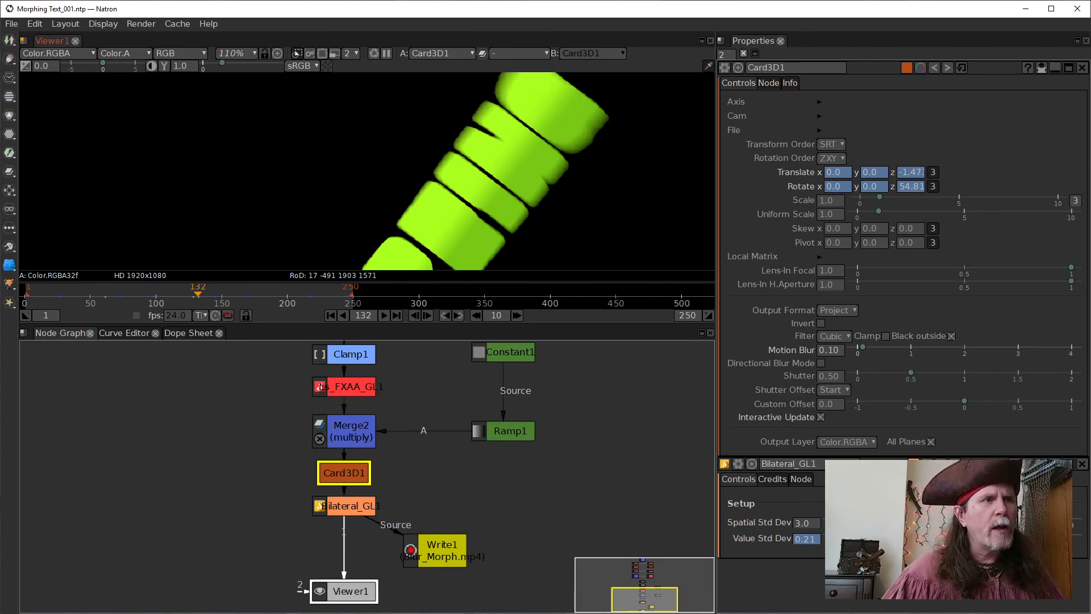
Switch to the Morphing Text_003.ntp project and inspect the emboss branch from Clamp1 through Shuffle2, Blur2 and Merge4
{"action": "mouse_move", "coordinate": [563, 611]}
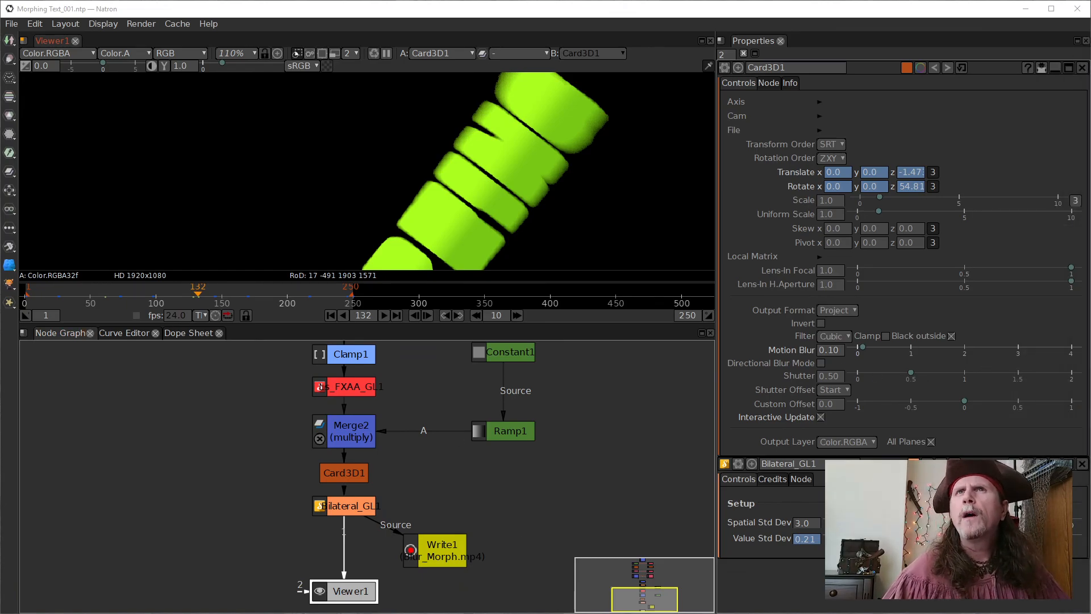
{"action": "key", "text": "ctrl+super+z"}
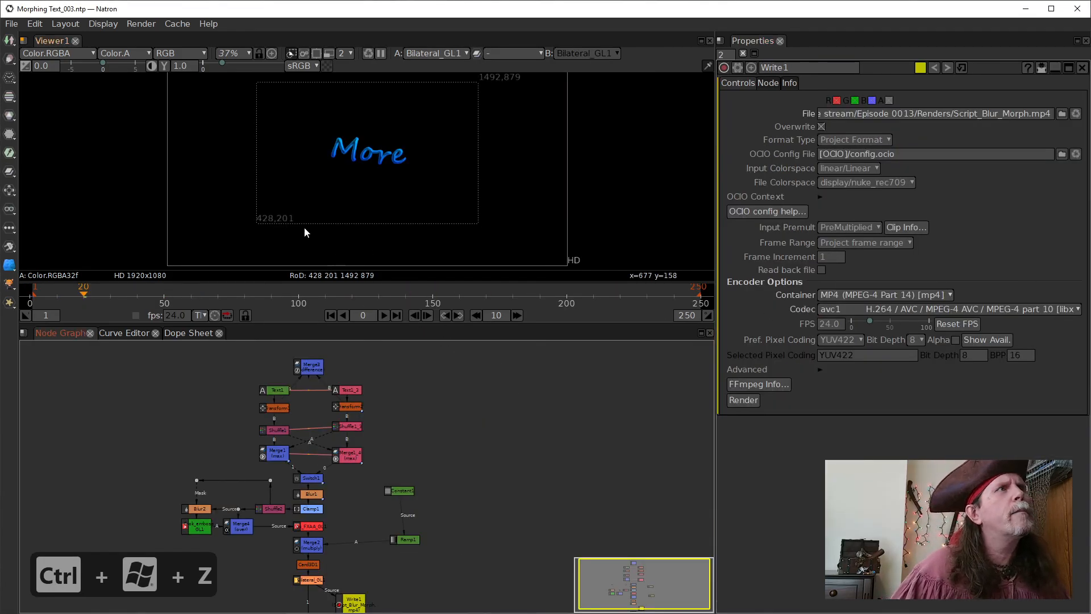
{"action": "left_click_drag", "start_coordinate": [466, 409], "coordinate": [514, 384]}
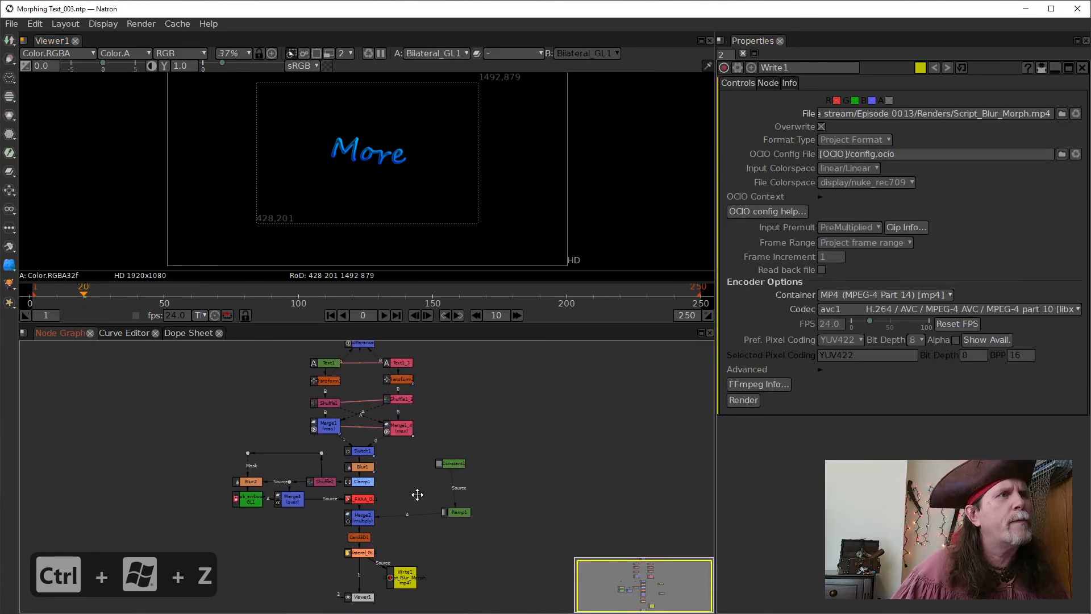
{"action": "scroll", "coordinate": [416, 495], "scroll_direction": "up", "scroll_amount": 5}
{"action": "left_click_drag", "start_coordinate": [467, 414], "coordinate": [413, 476]}
{"action": "left_click", "coordinate": [365, 465]}
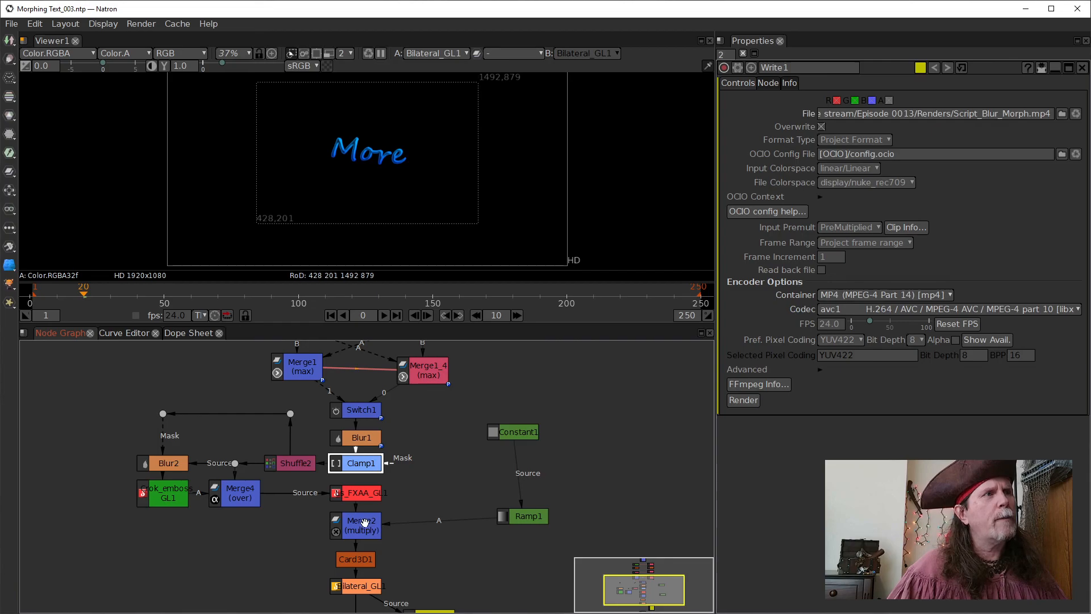
{"action": "left_click", "coordinate": [272, 536]}
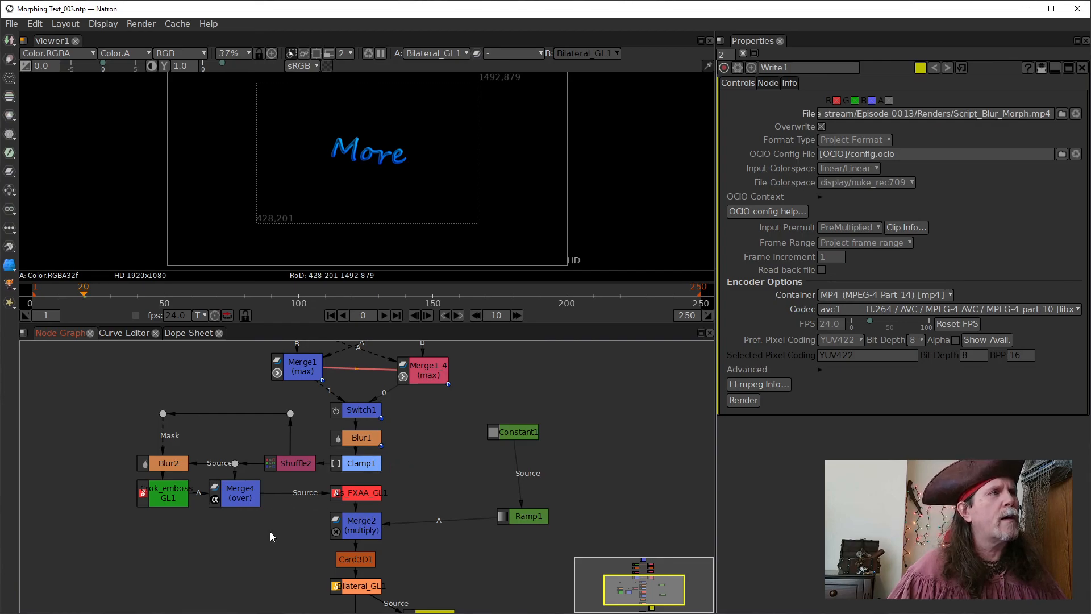
{"action": "left_click", "coordinate": [285, 467]}
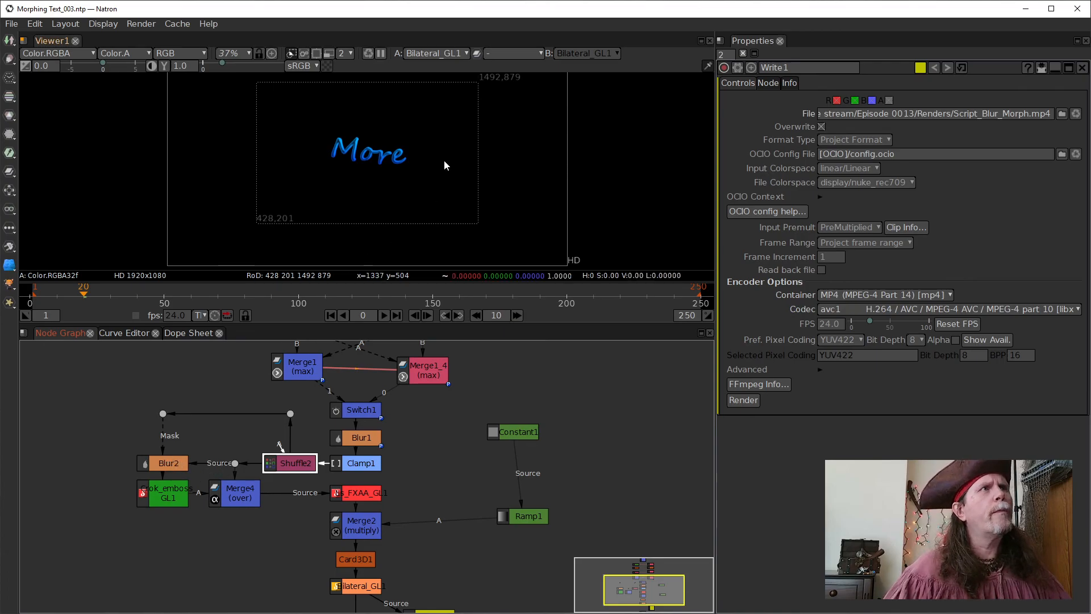
Examine the final "More" text up close and compare it with the Blur2, Crok_emboss_GL1 and Merge4 outputs
{"action": "scroll", "coordinate": [404, 165], "scroll_direction": "up", "scroll_amount": 5}
{"action": "scroll", "coordinate": [341, 166], "scroll_direction": "up", "scroll_amount": 5}
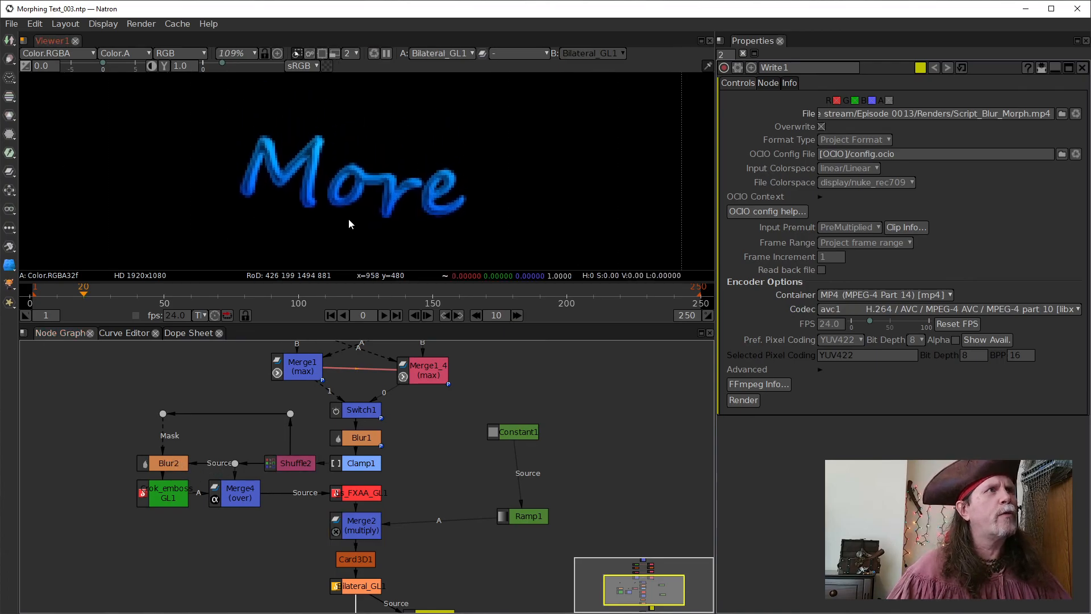
{"action": "left_click", "coordinate": [176, 465]}
{"action": "key", "text": "1"}
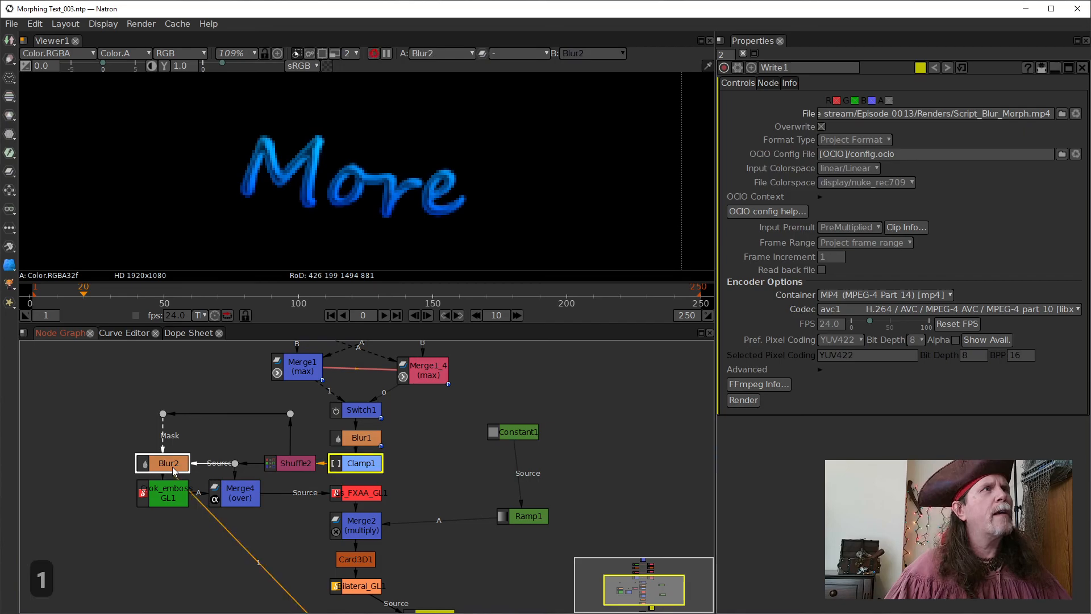
{"action": "left_click", "coordinate": [168, 499]}
{"action": "key", "text": "1"}
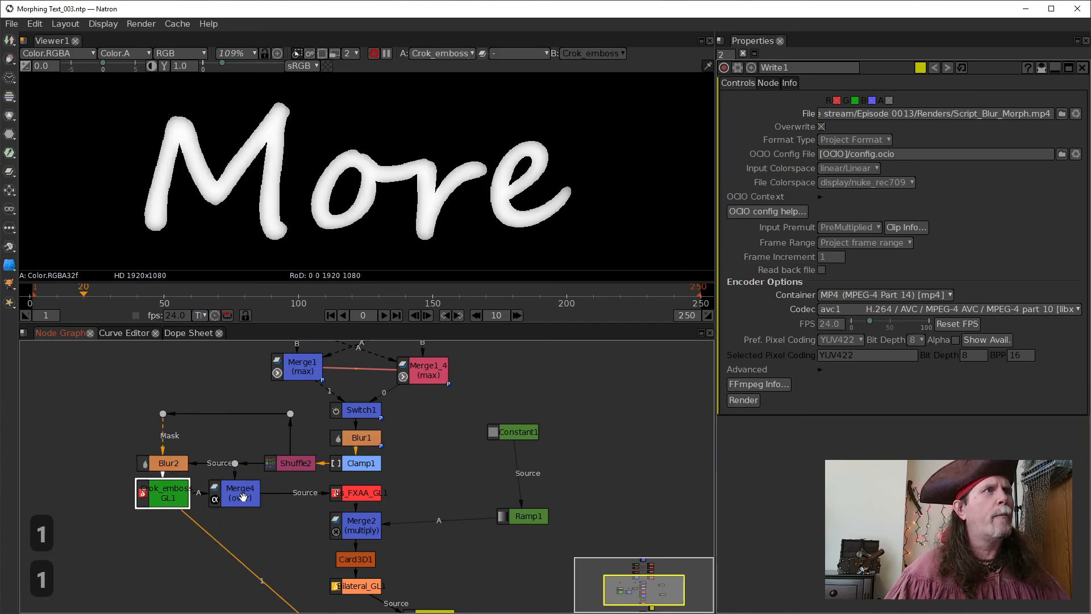
{"action": "left_click", "coordinate": [239, 497]}
{"action": "key", "text": "1"}
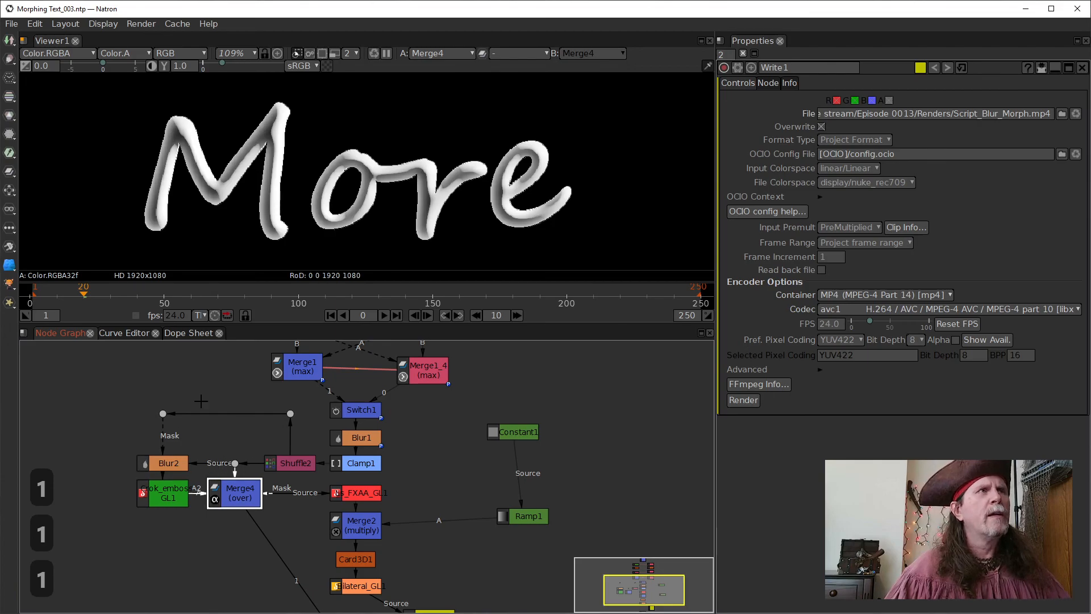
View the Ls_FXAA_GL1 and Merge2 multiply outputs, and look over the lower nodes down to Write1
{"action": "left_click", "coordinate": [359, 493]}
{"action": "key", "text": "1"}
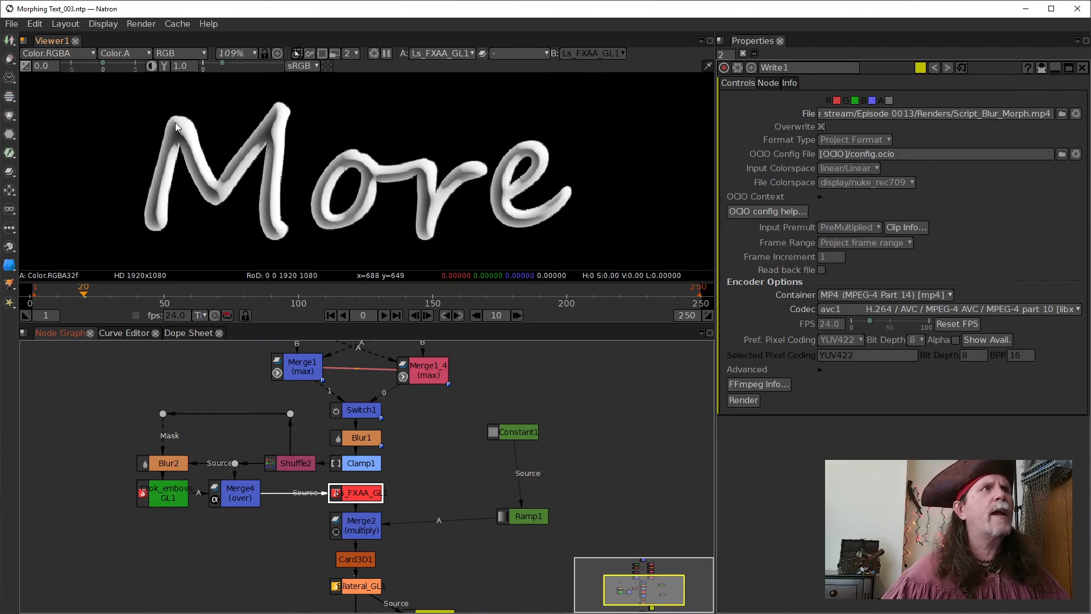
{"action": "left_click", "coordinate": [373, 521]}
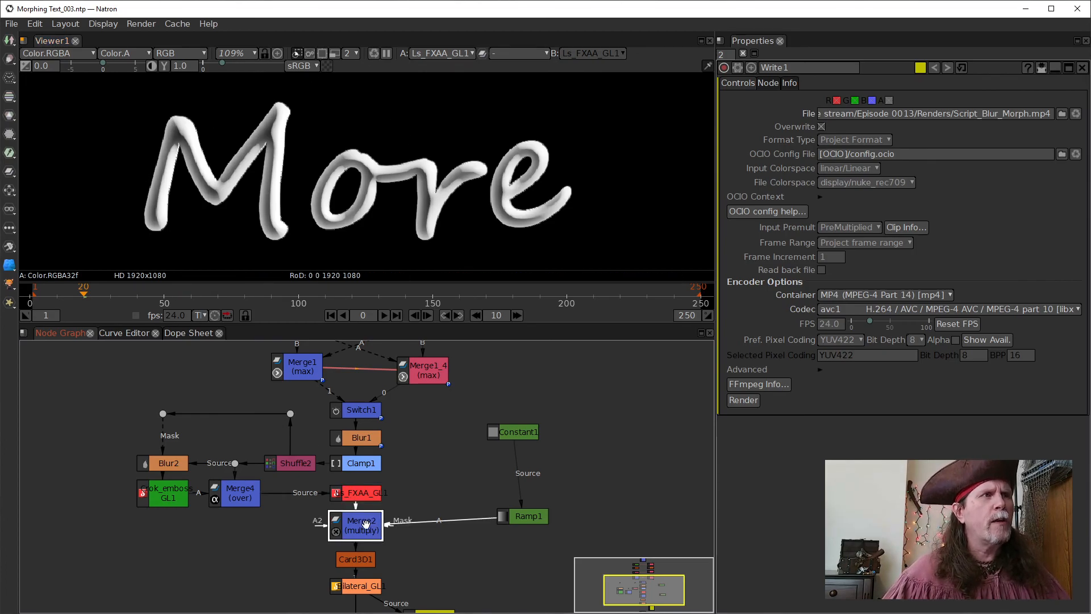
{"action": "key", "text": "1"}
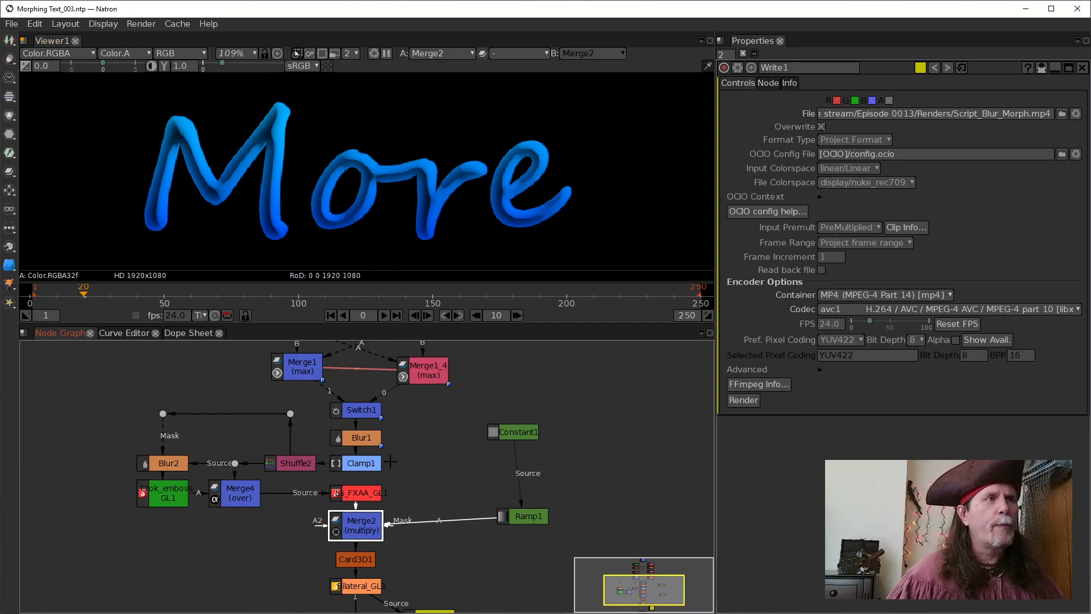
{"action": "left_click", "coordinate": [422, 501]}
{"action": "left_click_drag", "start_coordinate": [436, 505], "coordinate": [423, 483]}
{"action": "left_click_drag", "start_coordinate": [468, 540], "coordinate": [450, 530]}
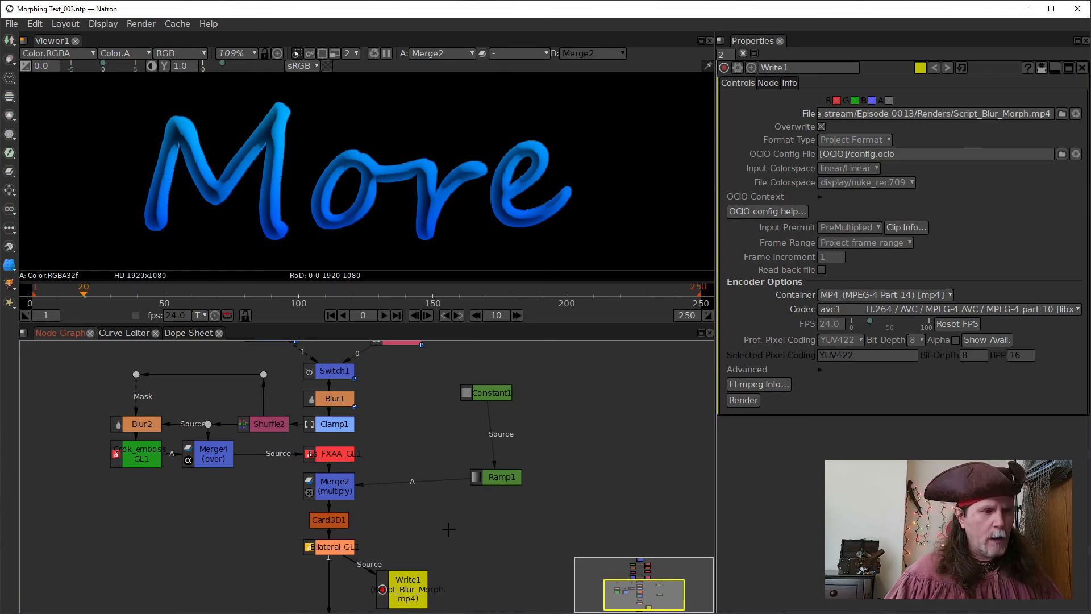